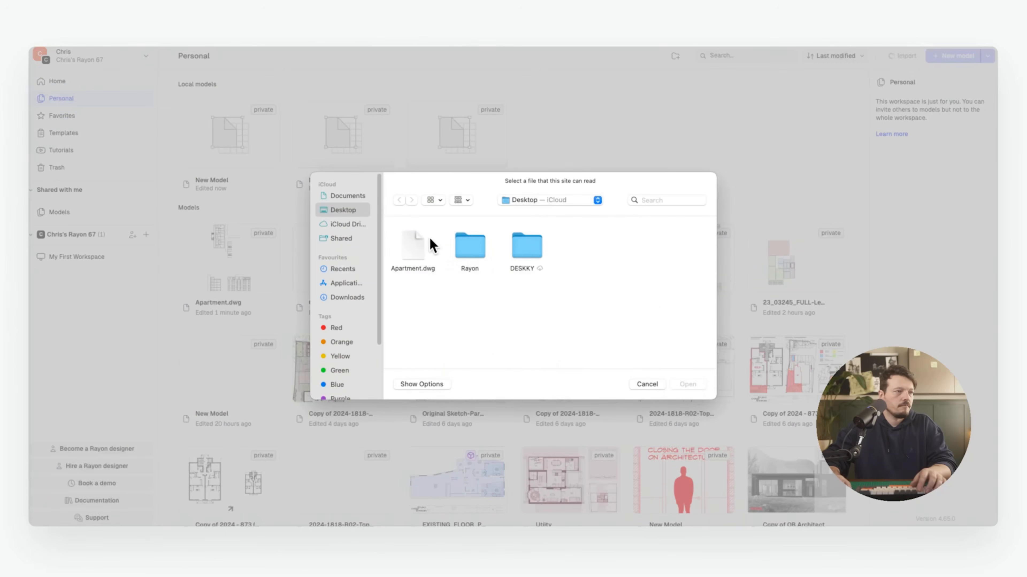
Import Apartment.dwg and give the facade floor bands a vertical-line hatch
{"action": "double_click", "coordinate": [416, 242]}
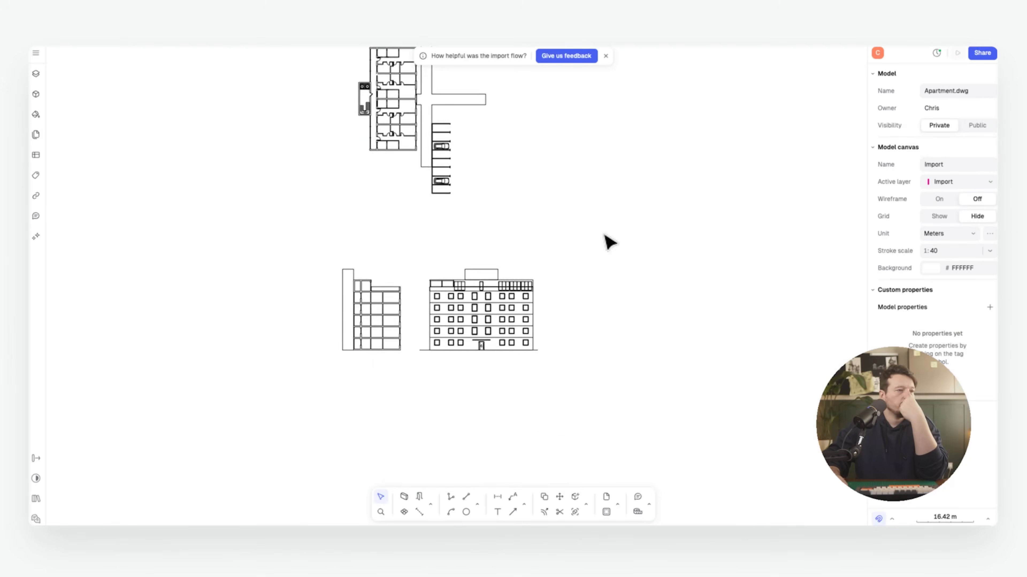
{"action": "scroll", "coordinate": [466, 344], "scroll_direction": "up", "scroll_amount": 5}
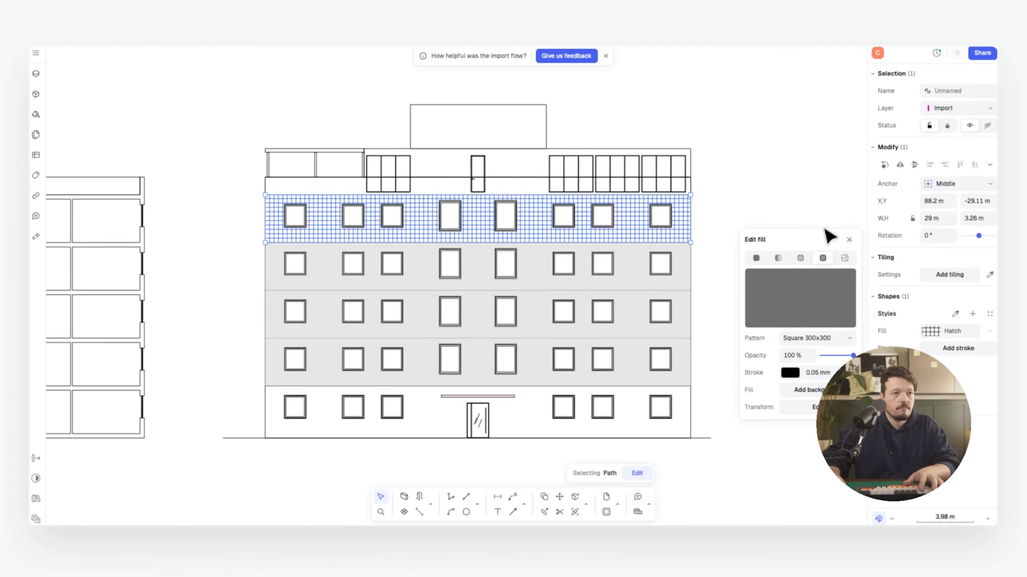
{"action": "left_click", "coordinate": [814, 338]}
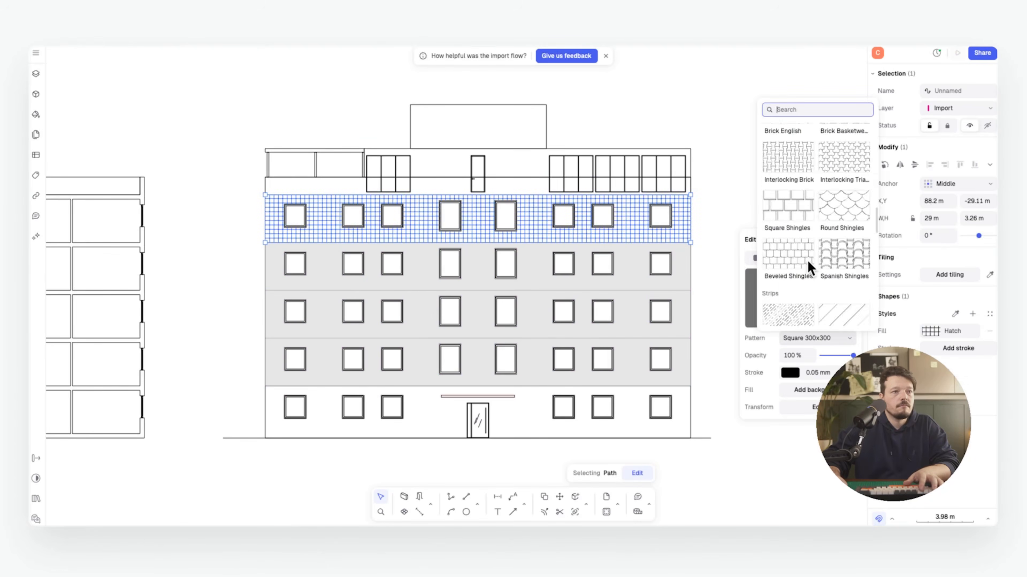
{"action": "left_click", "coordinate": [813, 218]}
{"action": "left_click", "coordinate": [524, 505]}
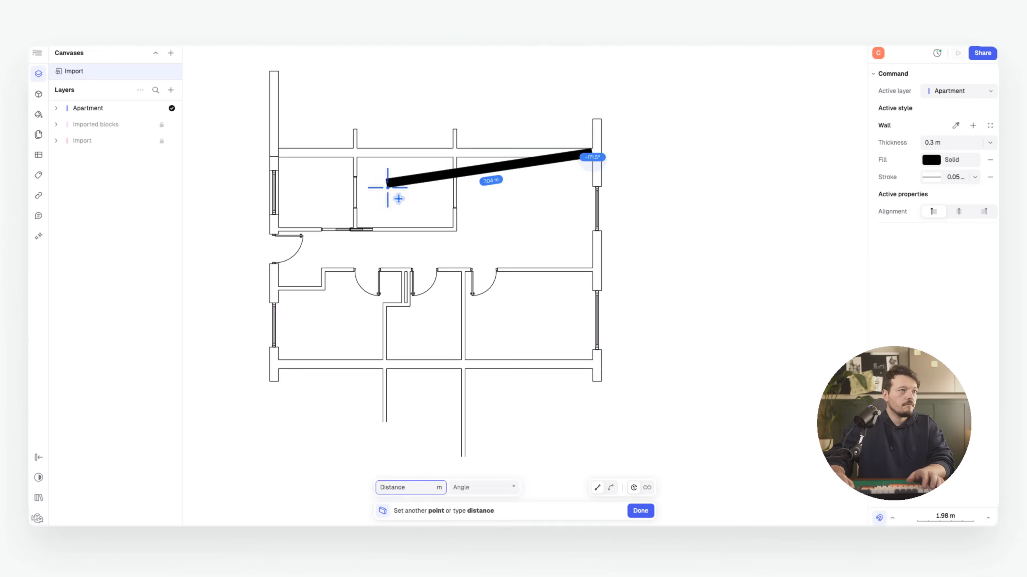
Add a window to the facade and draw the outer and interior walls of the plan
{"action": "left_click", "coordinate": [278, 157]}
{"action": "left_click", "coordinate": [274, 364]}
{"action": "left_click", "coordinate": [593, 363]}
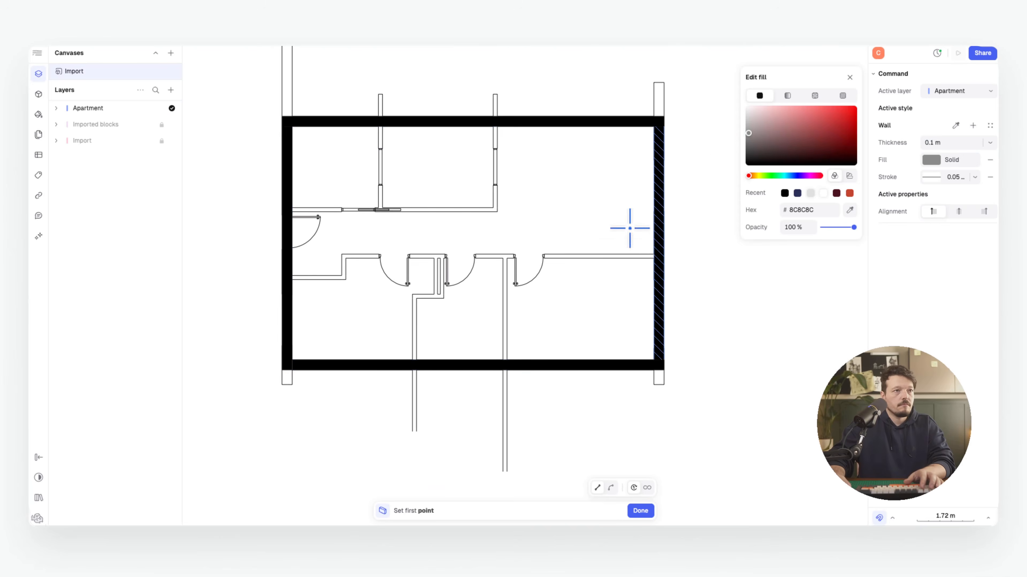
{"action": "left_click", "coordinate": [654, 256]}
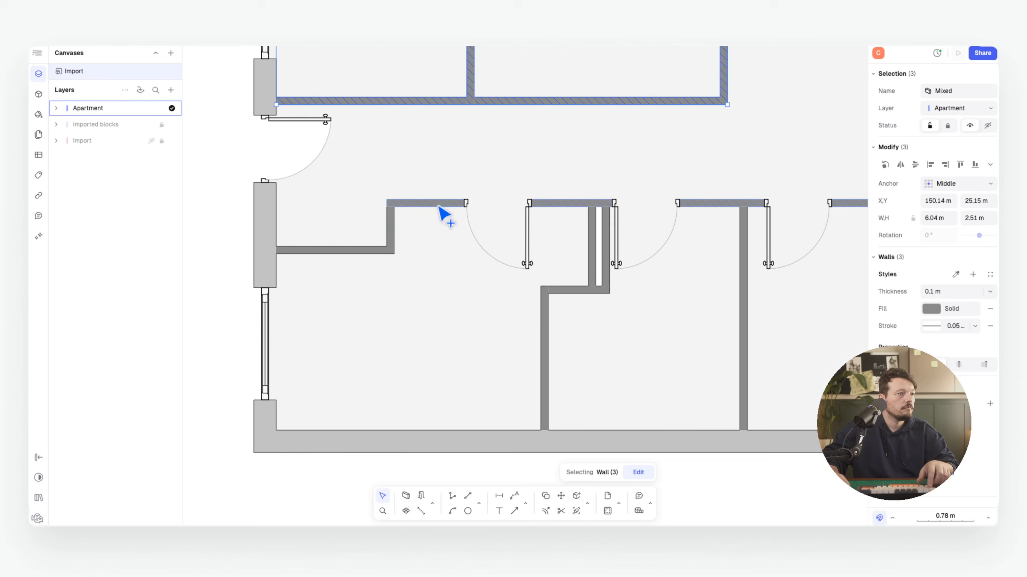
{"action": "left_click", "coordinate": [374, 252], "text": "shift"}
{"action": "left_click", "coordinate": [578, 292], "text": "shift"}
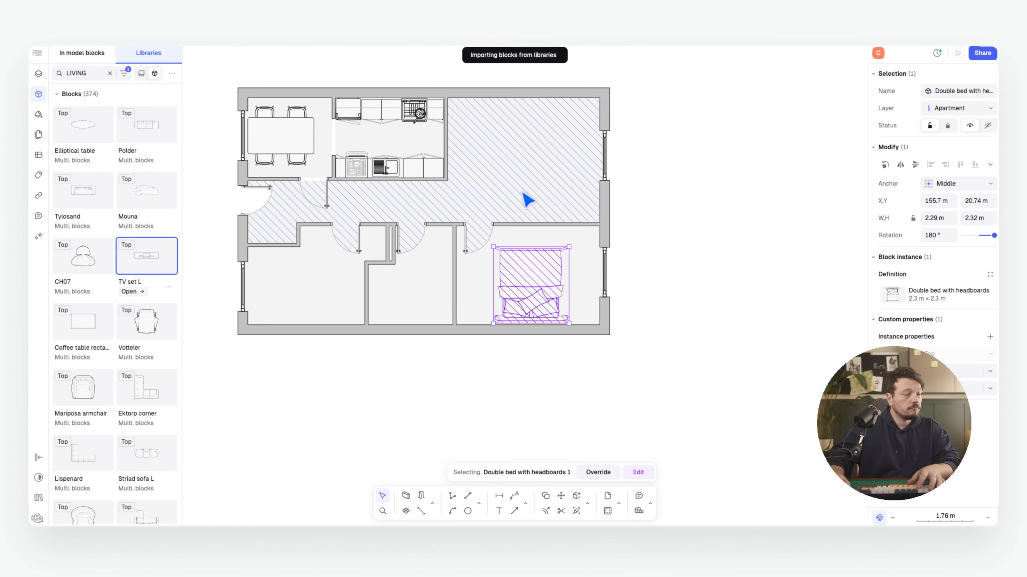
Turn the TV unit against the wall and fit the Ektorp corner sofa into the top-right room
{"action": "key", "text": "r"}
{"action": "key", "text": "r"}
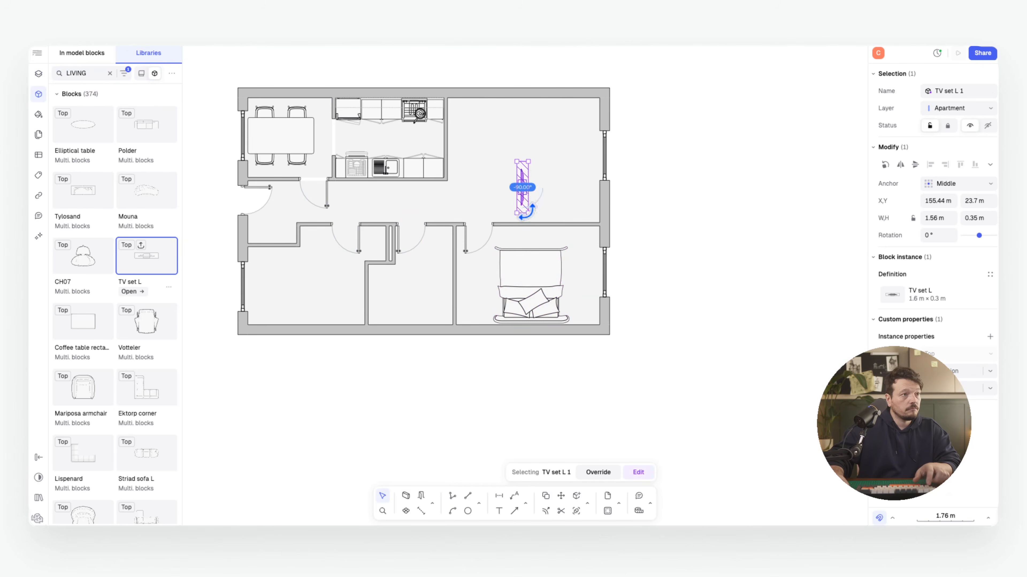
{"action": "left_click_drag", "start_coordinate": [525, 196], "coordinate": [534, 220]}
{"action": "left_click_drag", "start_coordinate": [146, 389], "coordinate": [534, 179]}
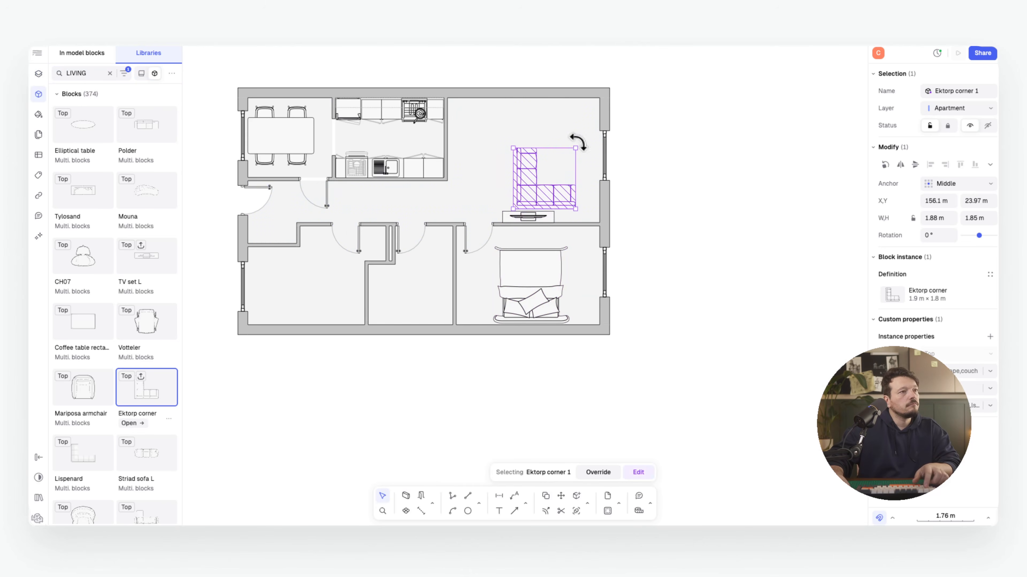
{"action": "left_click_drag", "start_coordinate": [577, 133], "coordinate": [523, 130]}
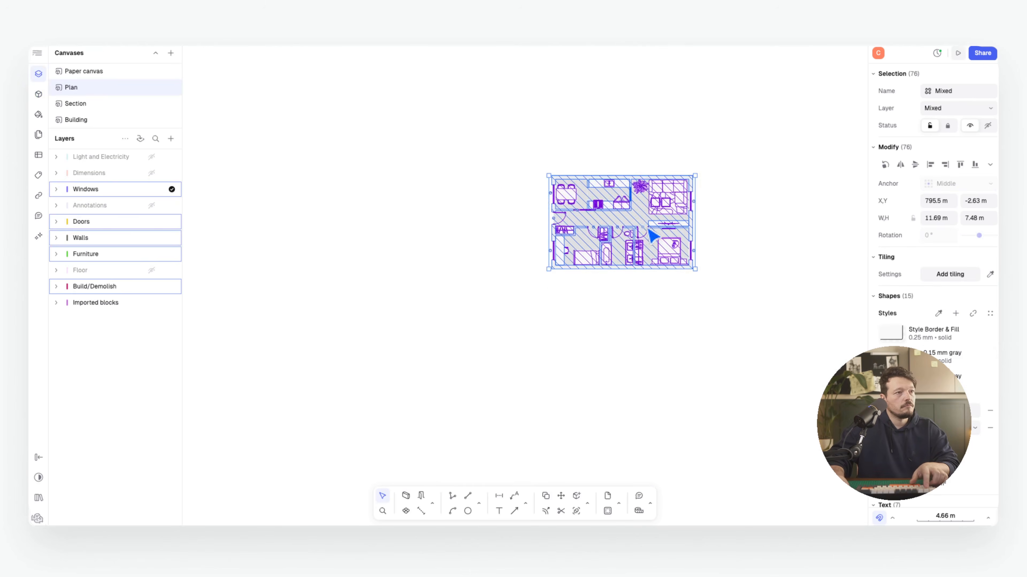
Review the furnished plan, then switch to the Section canvas
{"action": "middle_click_drag", "start_coordinate": [648, 229], "coordinate": [521, 248]}
{"action": "key", "text": "Escape"}
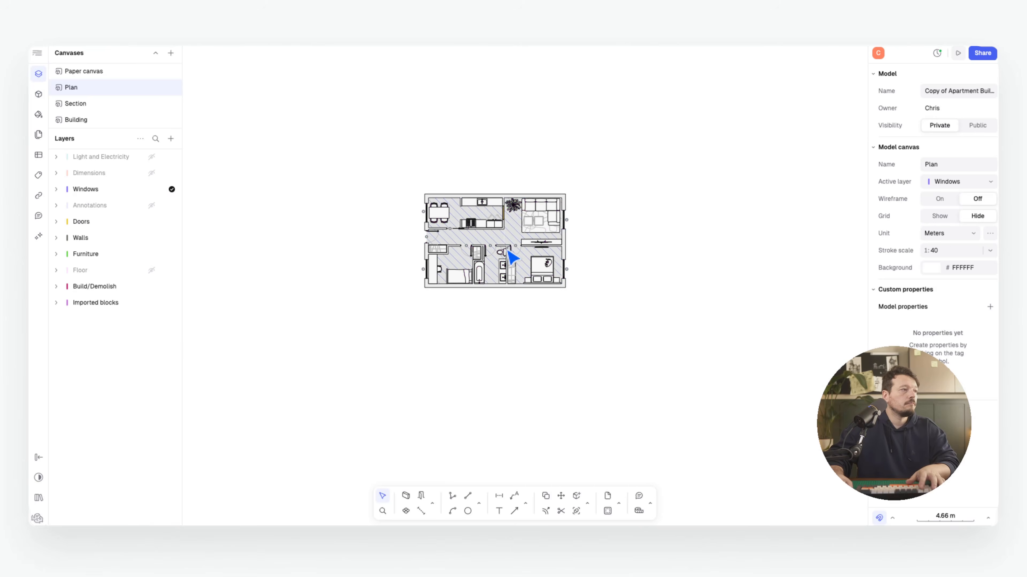
{"action": "scroll", "coordinate": [502, 245], "scroll_direction": "up", "scroll_amount": 5}
{"action": "mouse_move", "coordinate": [510, 128]}
{"action": "middle_mouse_down"}
{"action": "mouse_move", "coordinate": [522, 139]}
{"action": "mouse_move", "coordinate": [489, 122]}
{"action": "mouse_move", "coordinate": [482, 140]}
{"action": "middle_mouse_up"}
{"action": "scroll", "coordinate": [479, 146], "scroll_direction": "down", "scroll_amount": 1}
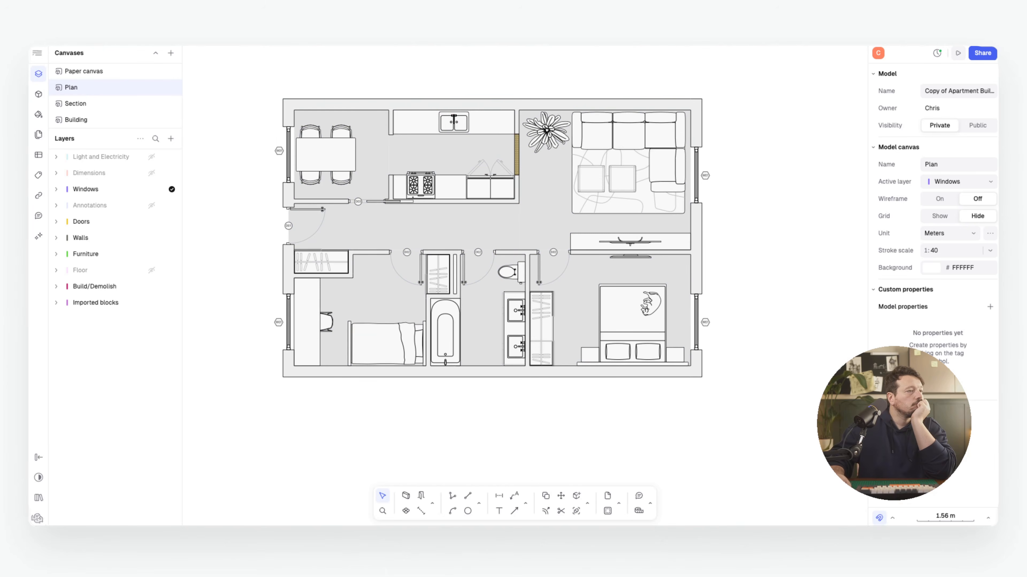
{"action": "scroll", "coordinate": [527, 188], "scroll_direction": "up", "scroll_amount": 5}
{"action": "scroll", "coordinate": [497, 174], "scroll_direction": "down", "scroll_amount": 5}
{"action": "left_click", "coordinate": [128, 103]}
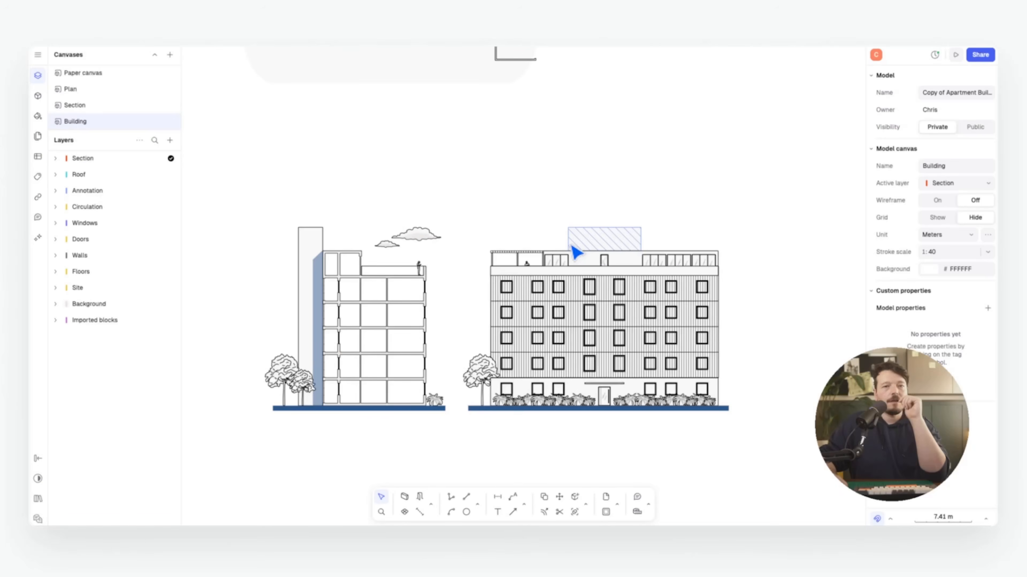
Pan the Building canvas so the section and facade elevations sit higher and further left
{"action": "middle_click_drag", "start_coordinate": [554, 267], "coordinate": [568, 189]}
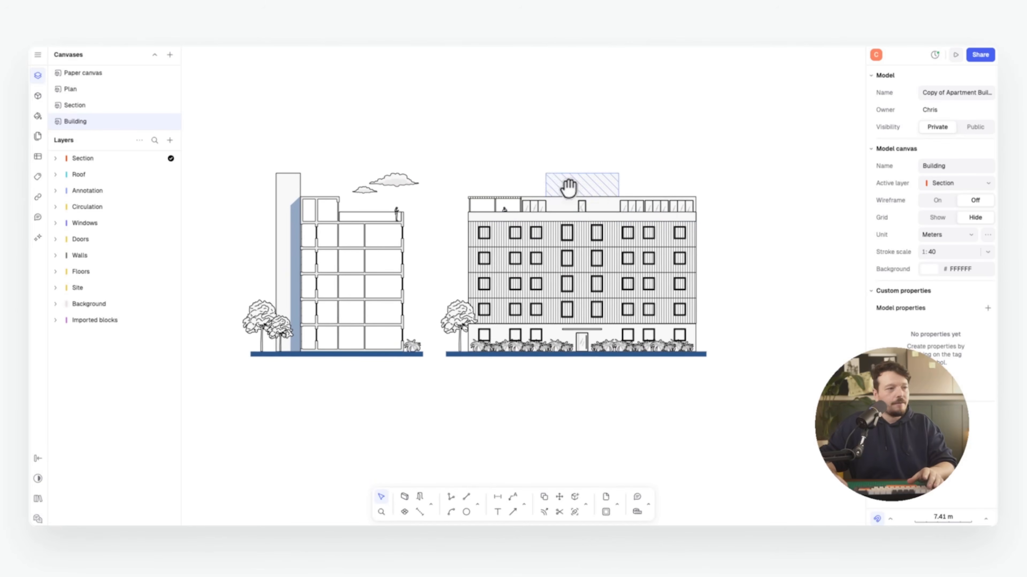
In the AI chat, choose image generation and attach a screenshot of the facade elevation
{"action": "left_click", "coordinate": [38, 238]}
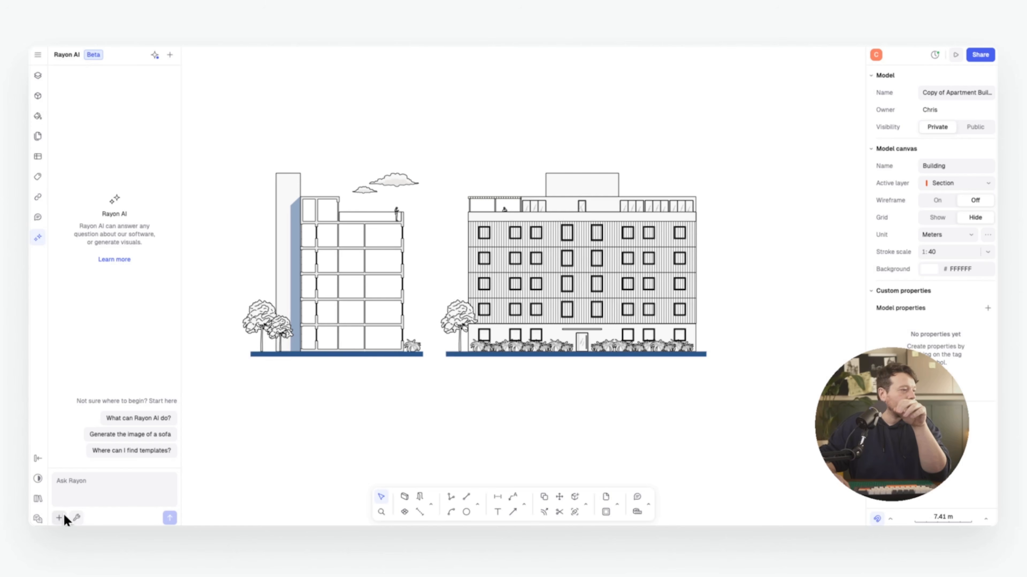
{"action": "left_click", "coordinate": [76, 517]}
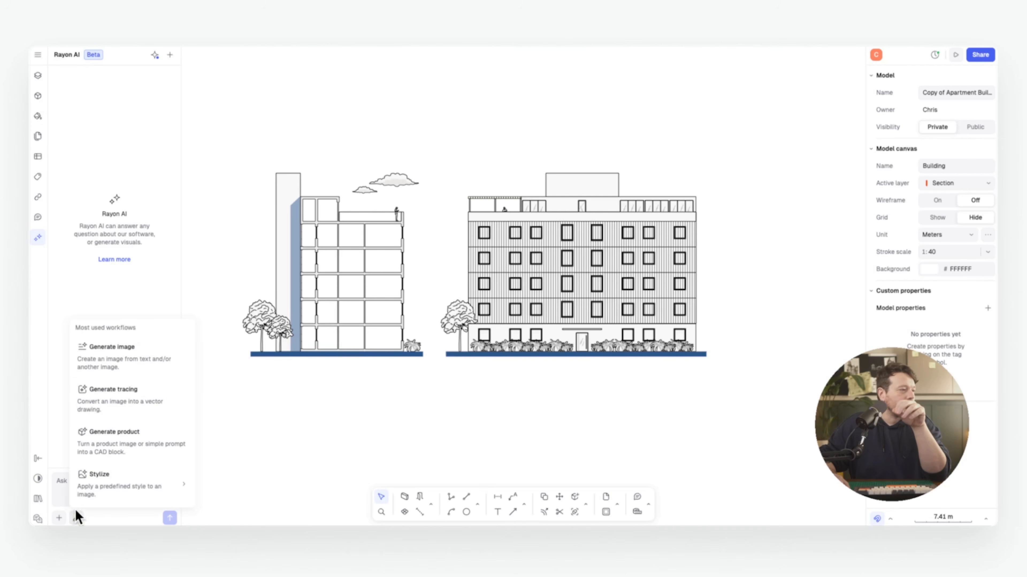
{"action": "left_click", "coordinate": [135, 360]}
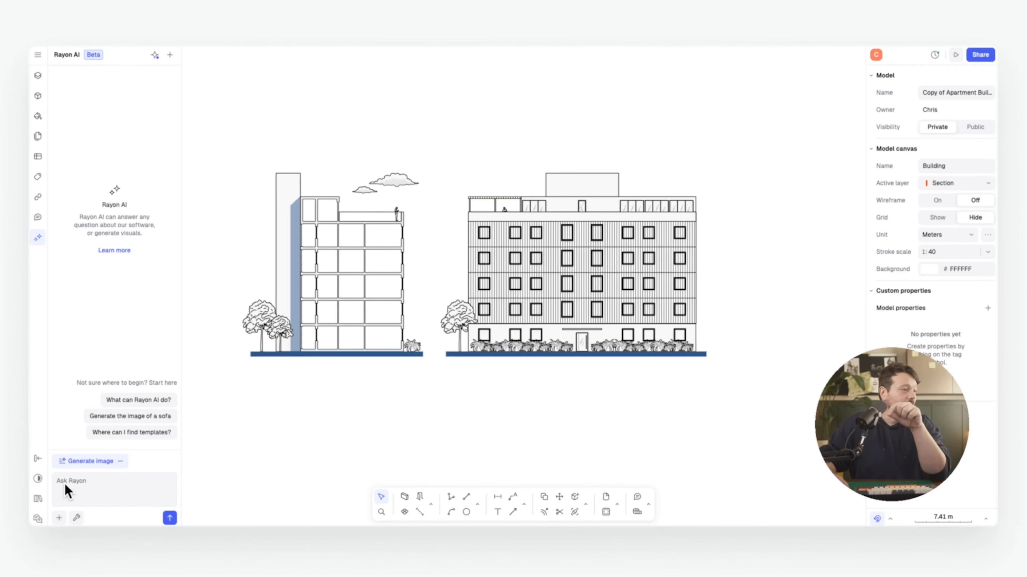
{"action": "left_click", "coordinate": [73, 486]}
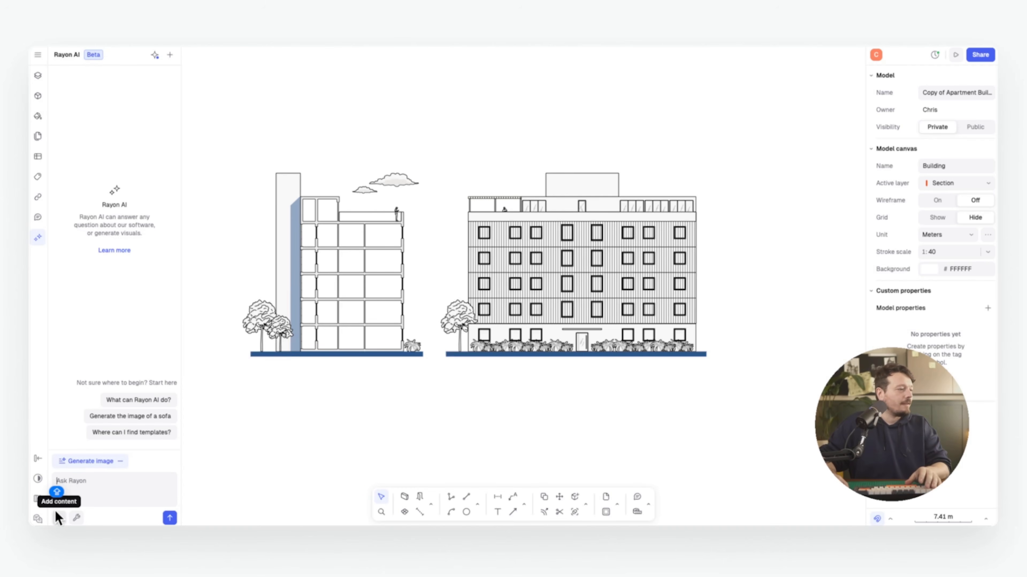
{"action": "left_click", "coordinate": [57, 518]}
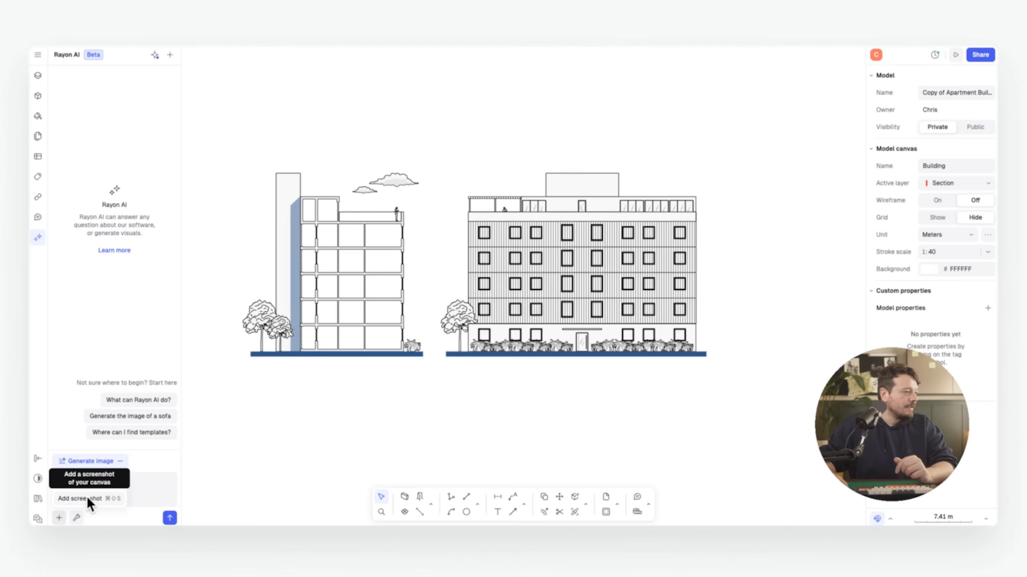
{"action": "left_click", "coordinate": [71, 498]}
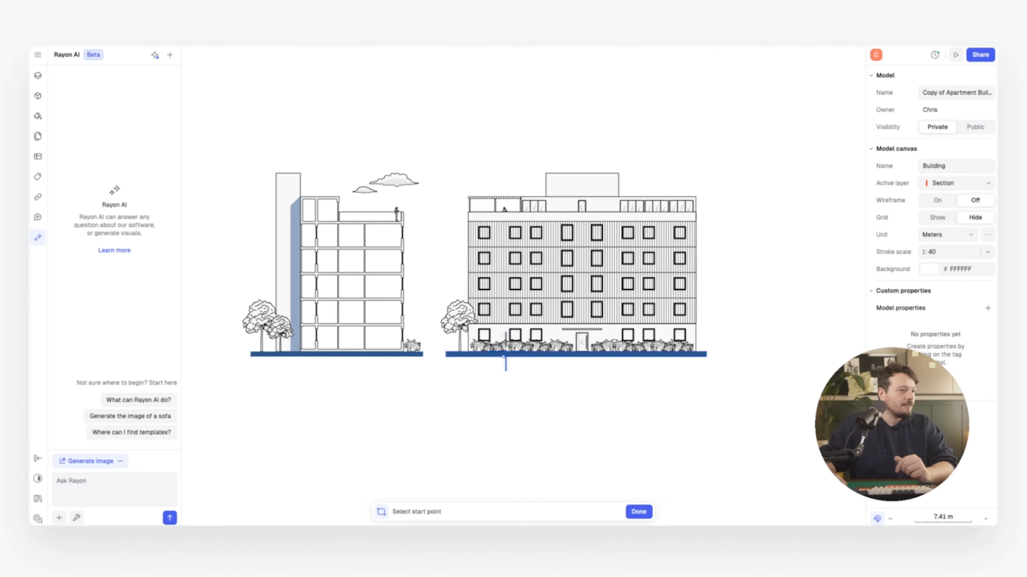
{"action": "left_click", "coordinate": [438, 159]}
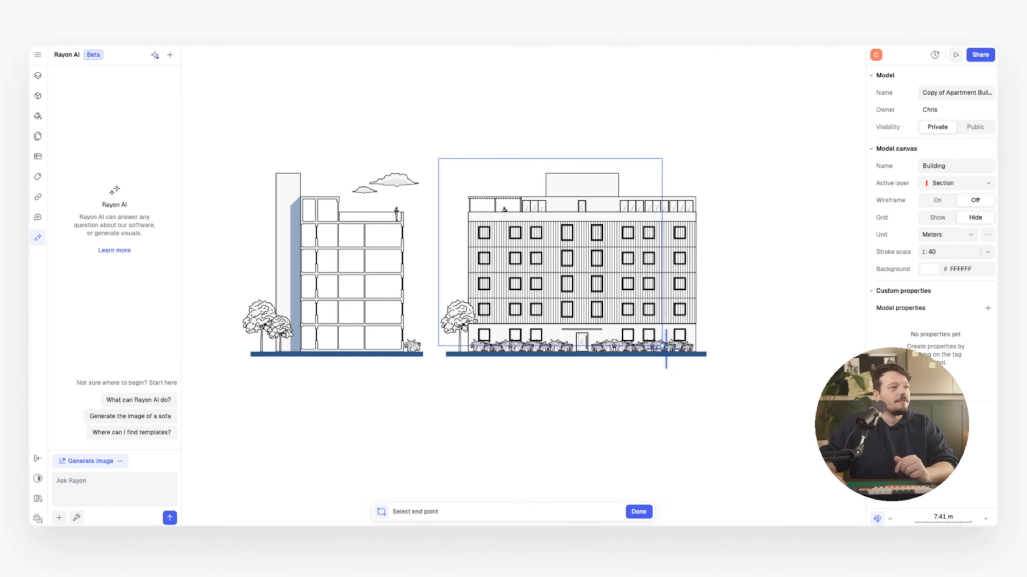
{"action": "left_click", "coordinate": [713, 366]}
Send a prompt asking for a 3D axonometric view of the facade
{"action": "left_click", "coordinate": [92, 485]}
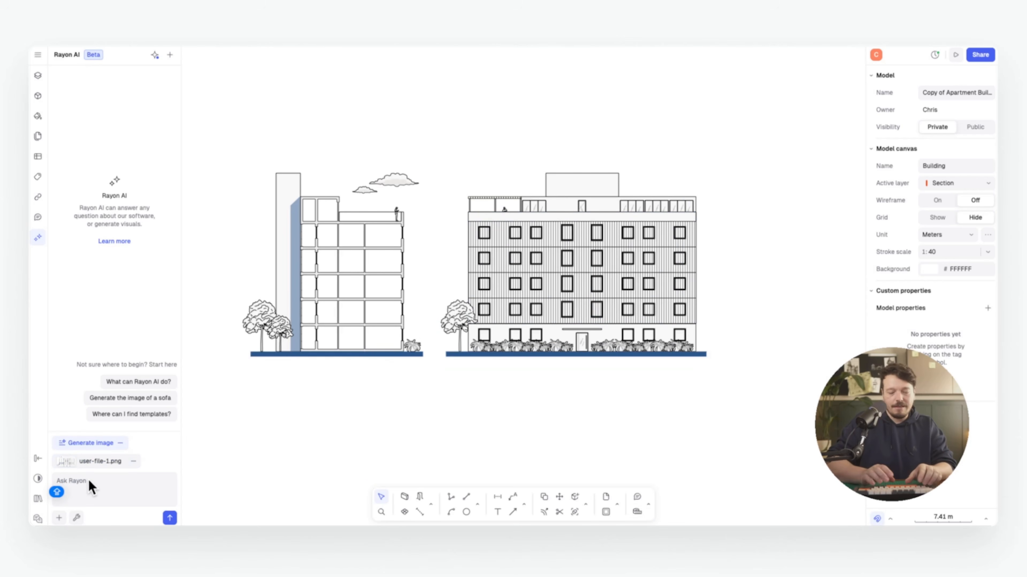
{"action": "type", "text": "Cr"}
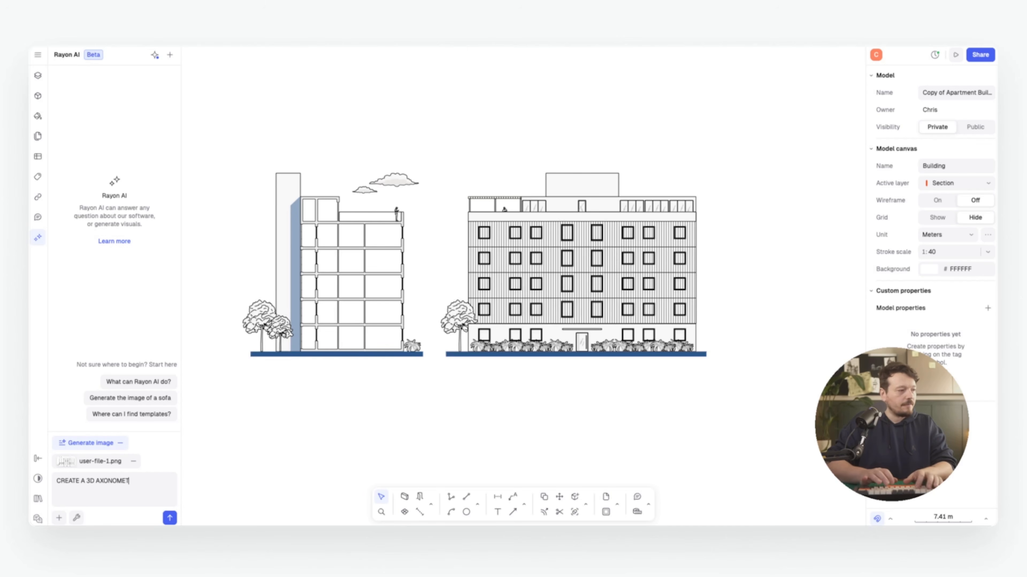
{"action": "key", "text": "Return"}
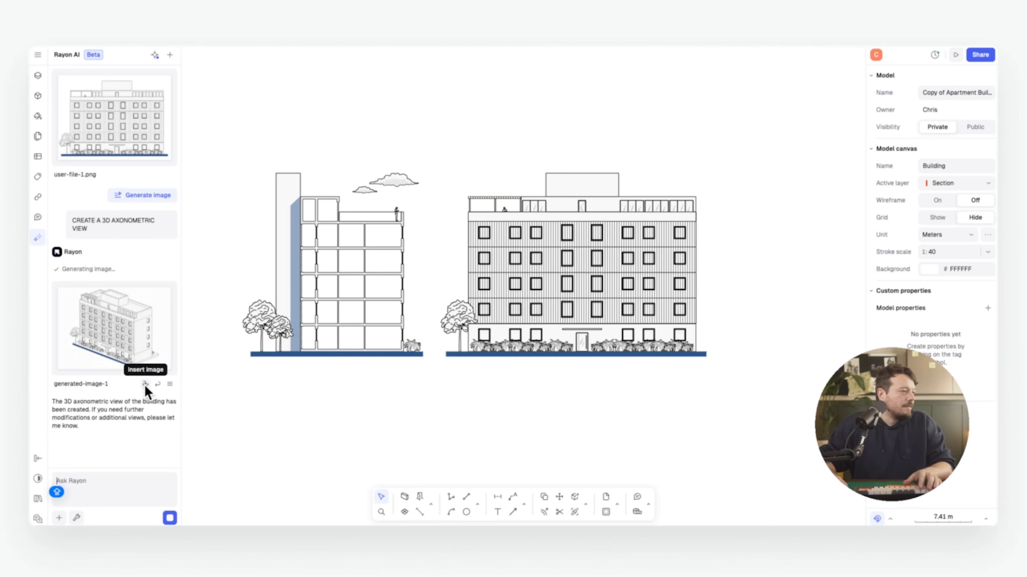
Preview the generated axonometric image and insert it to the right of the facade elevation
{"action": "mouse_move", "coordinate": [116, 332]}
{"action": "left_click", "coordinate": [115, 255]}
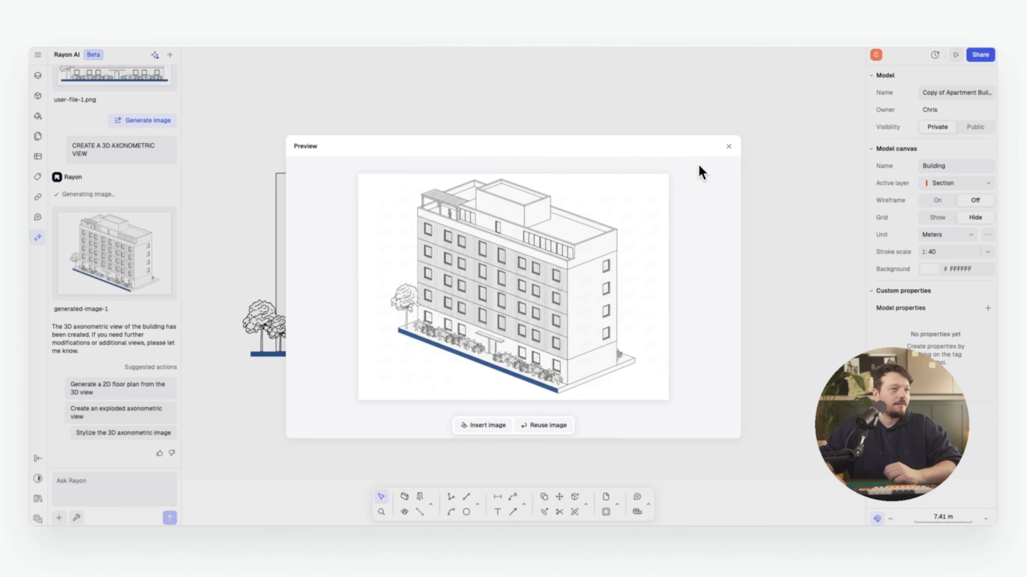
{"action": "left_click", "coordinate": [729, 148]}
{"action": "left_click", "coordinate": [144, 294]}
{"action": "left_click_drag", "start_coordinate": [619, 218], "coordinate": [756, 301]}
Pan the canvas to check the placement and select the axonometric image
{"action": "left_click", "coordinate": [725, 149]}
{"action": "middle_click_drag", "start_coordinate": [724, 149], "coordinate": [420, 165]}
{"action": "left_click", "coordinate": [603, 256]}
{"action": "left_click", "coordinate": [532, 161]}
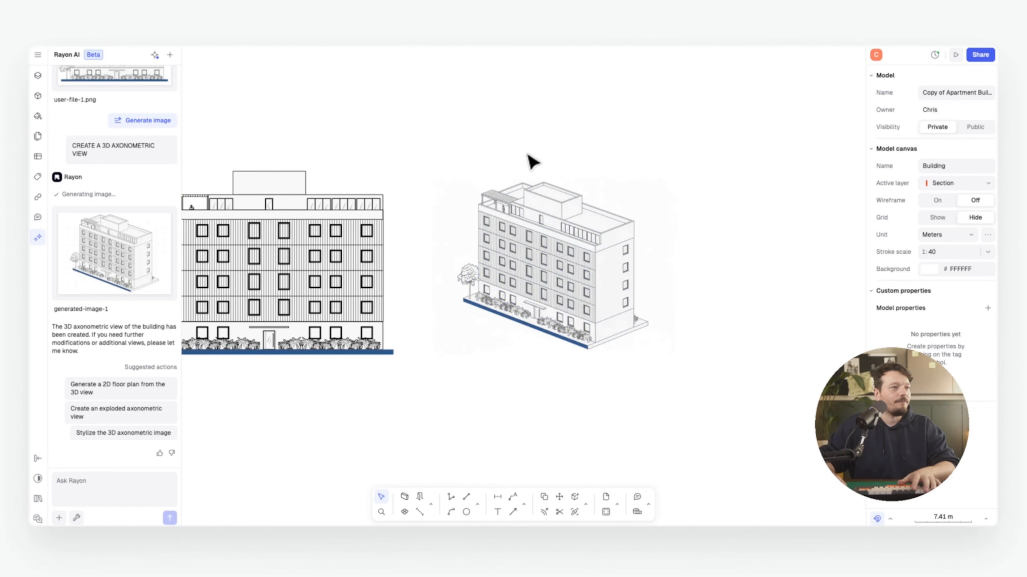
{"action": "scroll", "coordinate": [535, 166], "scroll_direction": "left", "scroll_amount": 2}
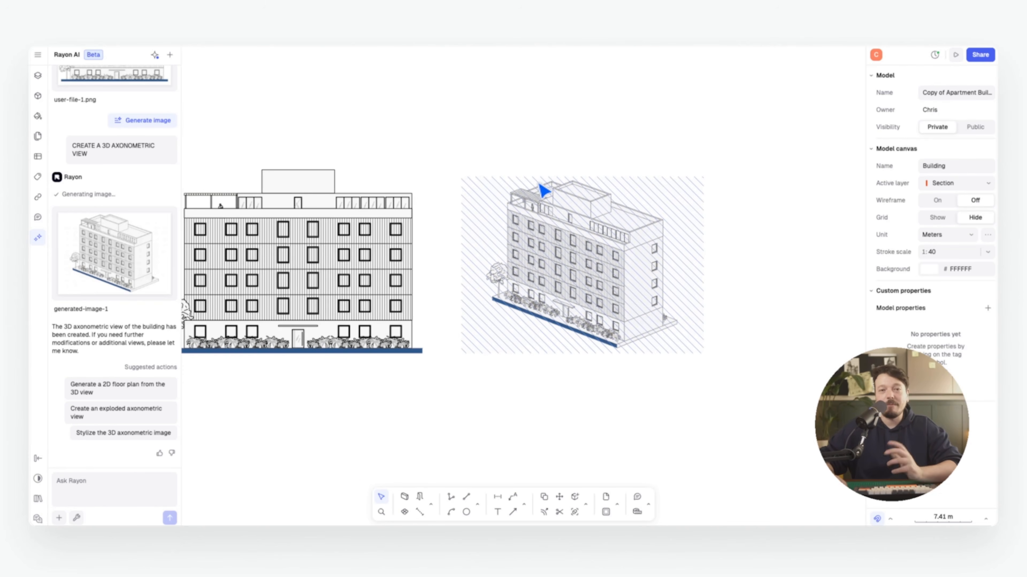
{"action": "left_click", "coordinate": [545, 263]}
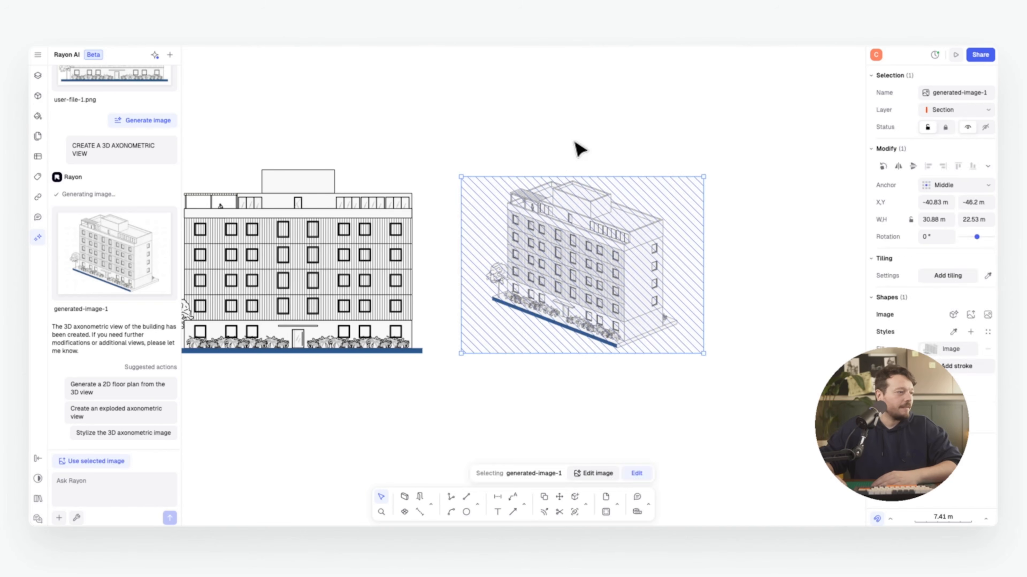
{"action": "left_click", "coordinate": [580, 149]}
{"action": "scroll", "coordinate": [551, 182], "scroll_direction": "left", "scroll_amount": 2}
{"action": "scroll", "coordinate": [551, 182], "scroll_direction": "left", "scroll_amount": 1}
{"action": "left_click", "coordinate": [600, 263]}
Attach the axonometric image to the chat and stylize it into a CGI render with windows lit at dusk
{"action": "right_click", "coordinate": [602, 265]}
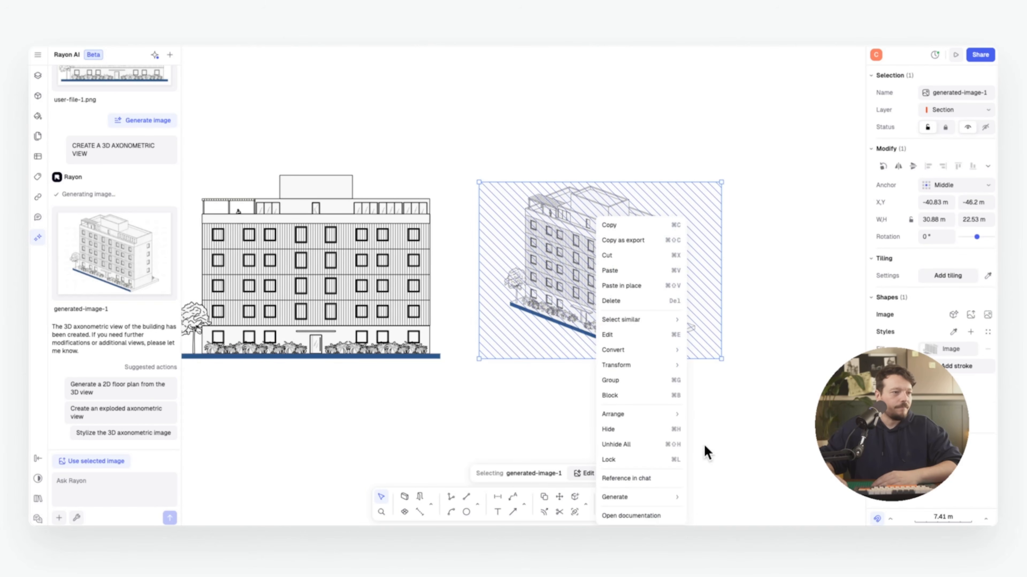
{"action": "left_click", "coordinate": [646, 479]}
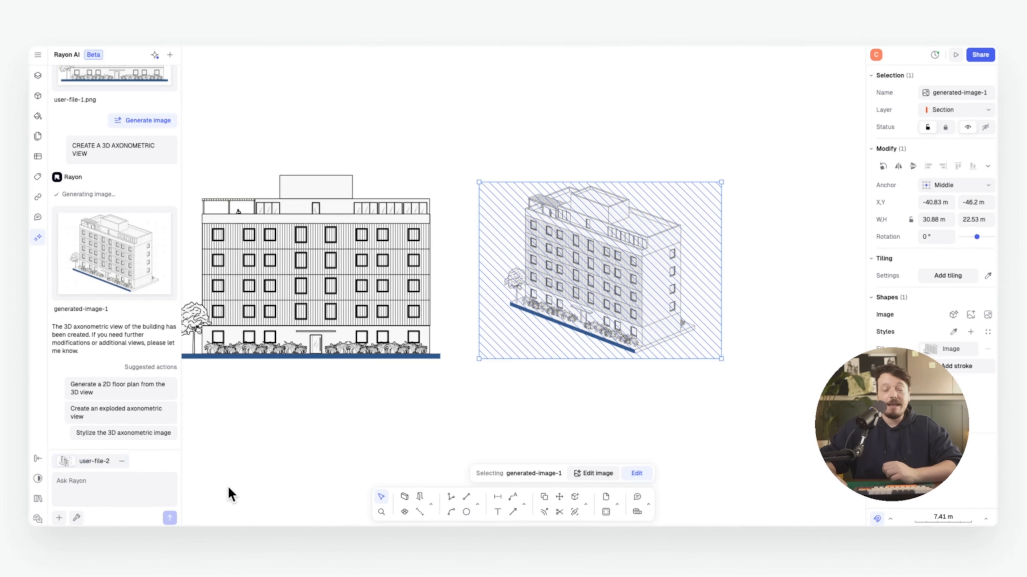
{"action": "left_click", "coordinate": [97, 485]}
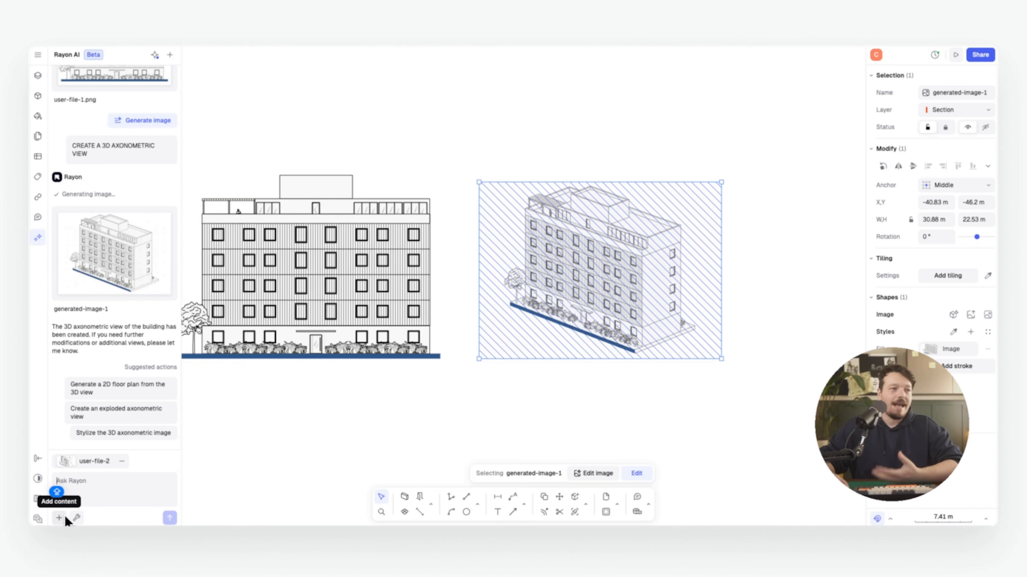
{"action": "left_click", "coordinate": [77, 518]}
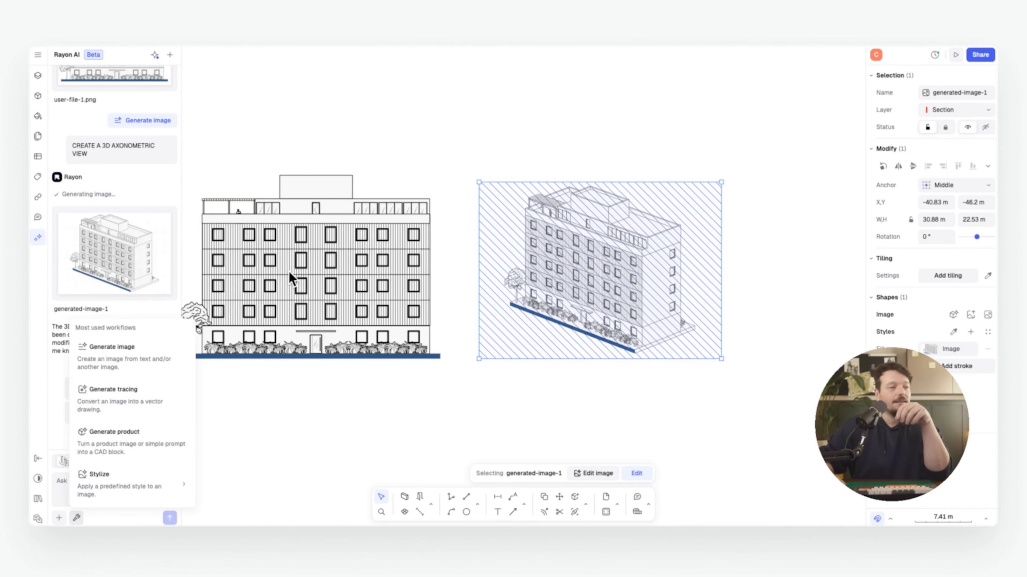
{"action": "mouse_move", "coordinate": [152, 478]}
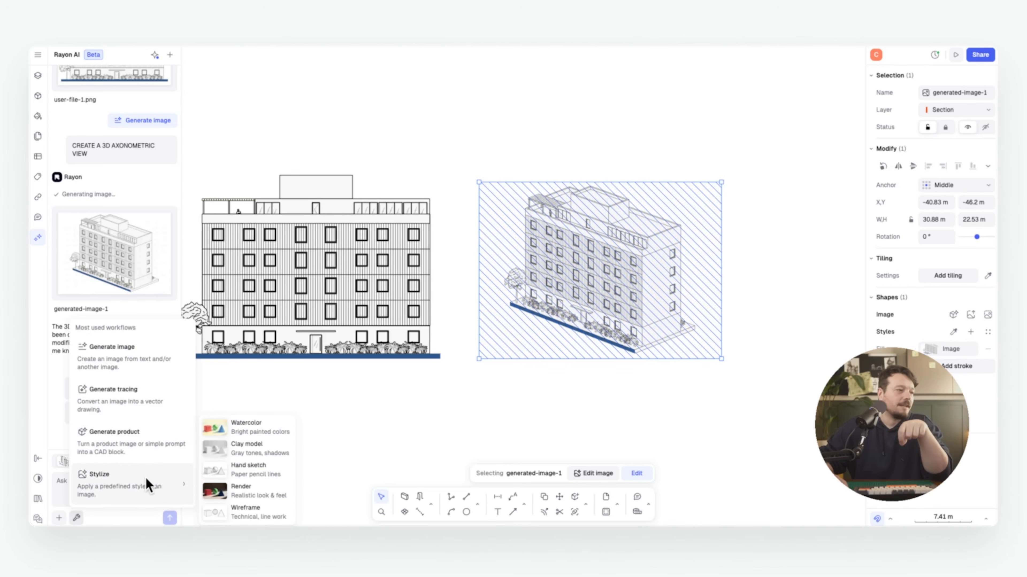
{"action": "left_click", "coordinate": [257, 491]}
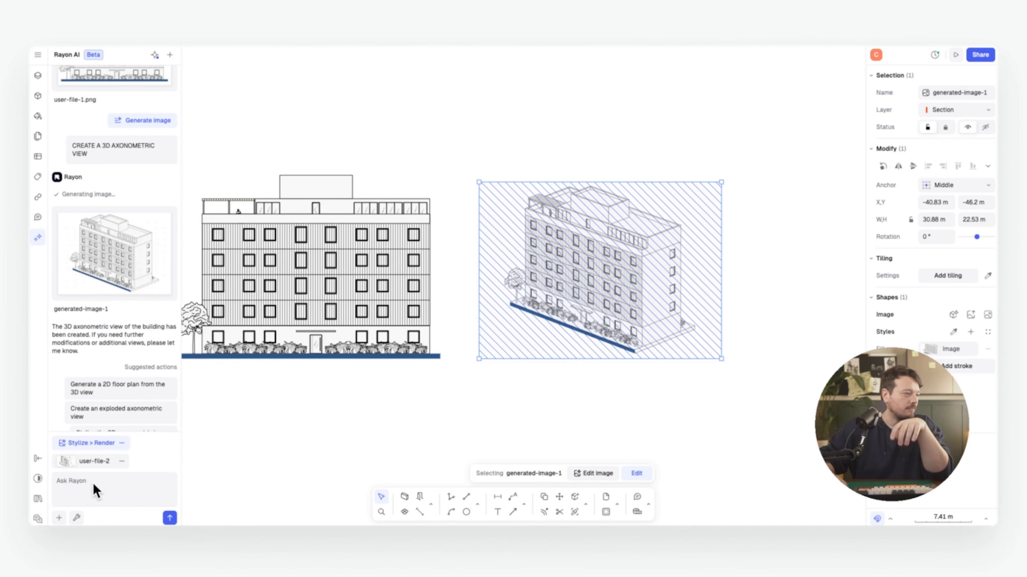
{"action": "left_click", "coordinate": [170, 518]}
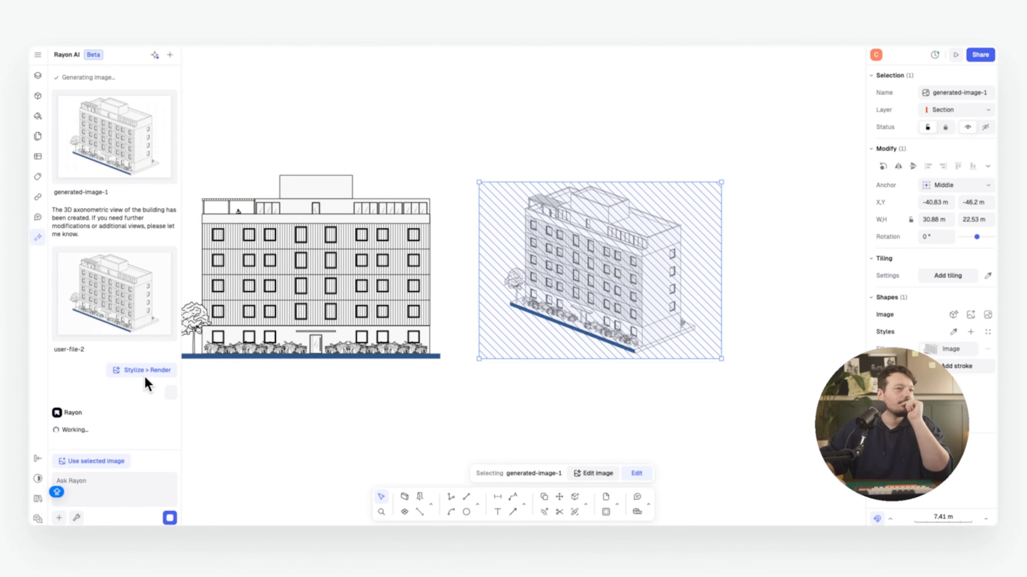
{"action": "left_click", "coordinate": [116, 363]}
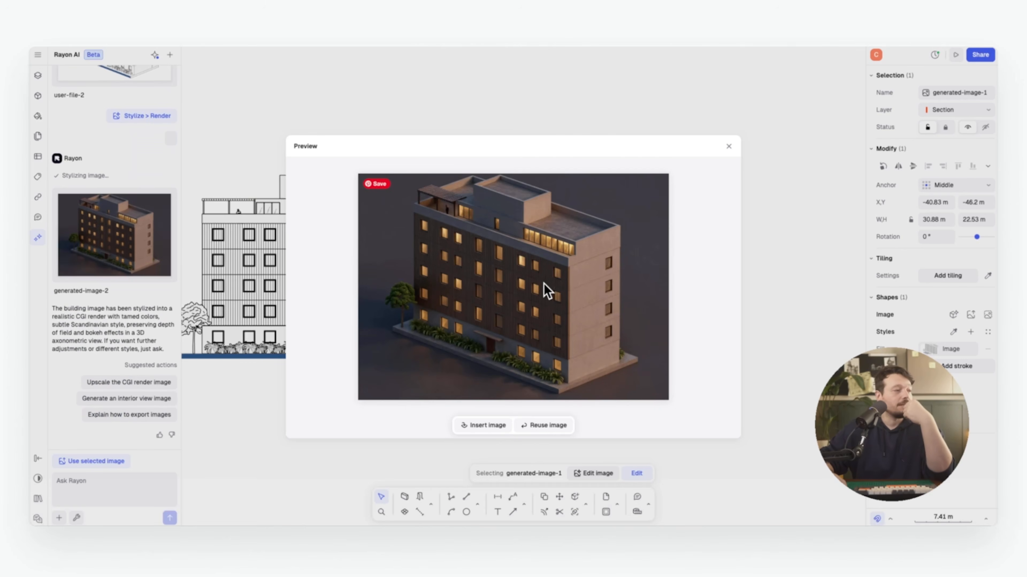
{"action": "left_click", "coordinate": [728, 145]}
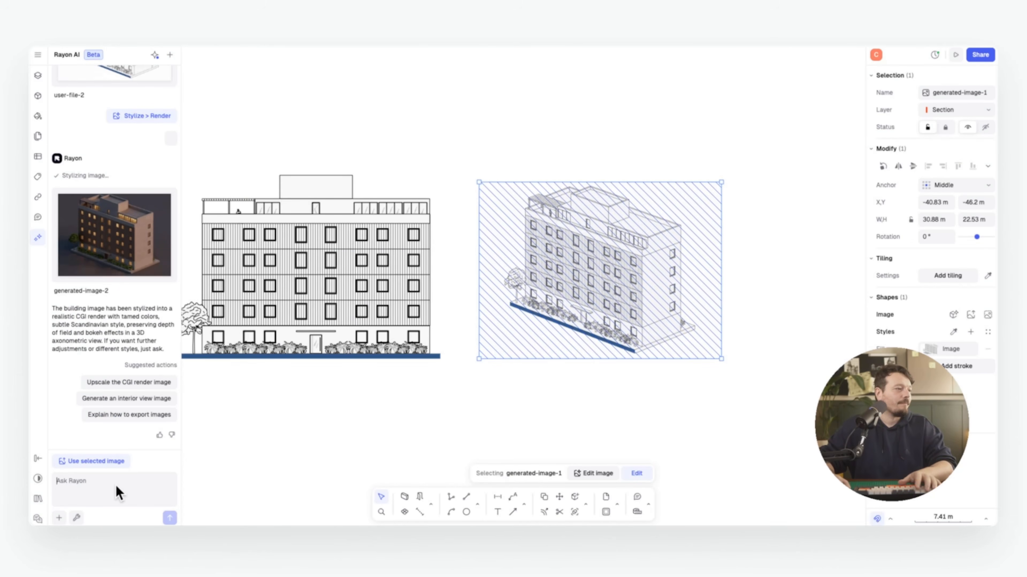
Reuse generated-image-2 with the prompt 'MAKE THIS A DAY TIME IMAGE'
{"action": "left_click", "coordinate": [170, 292]}
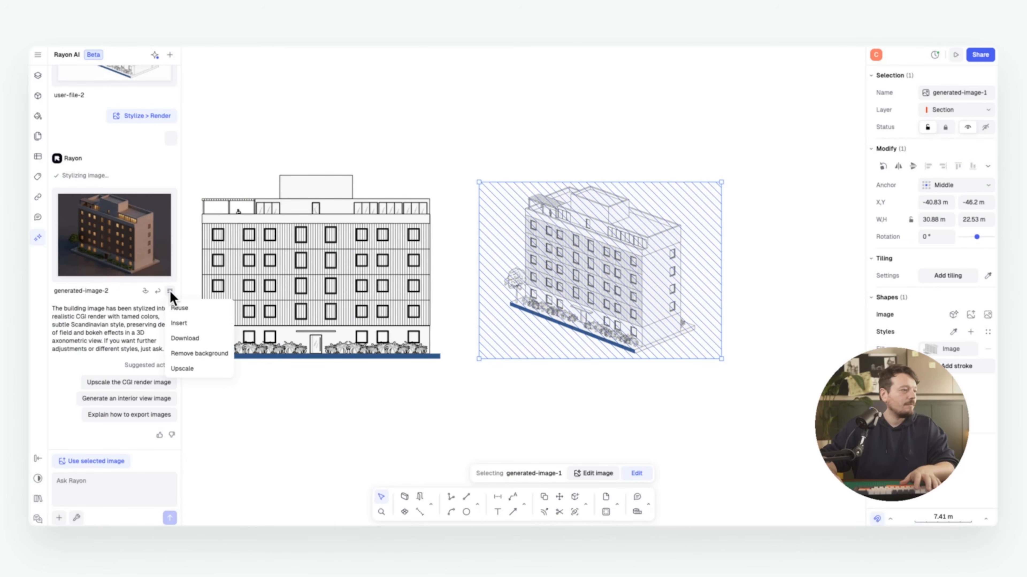
{"action": "left_click", "coordinate": [187, 309]}
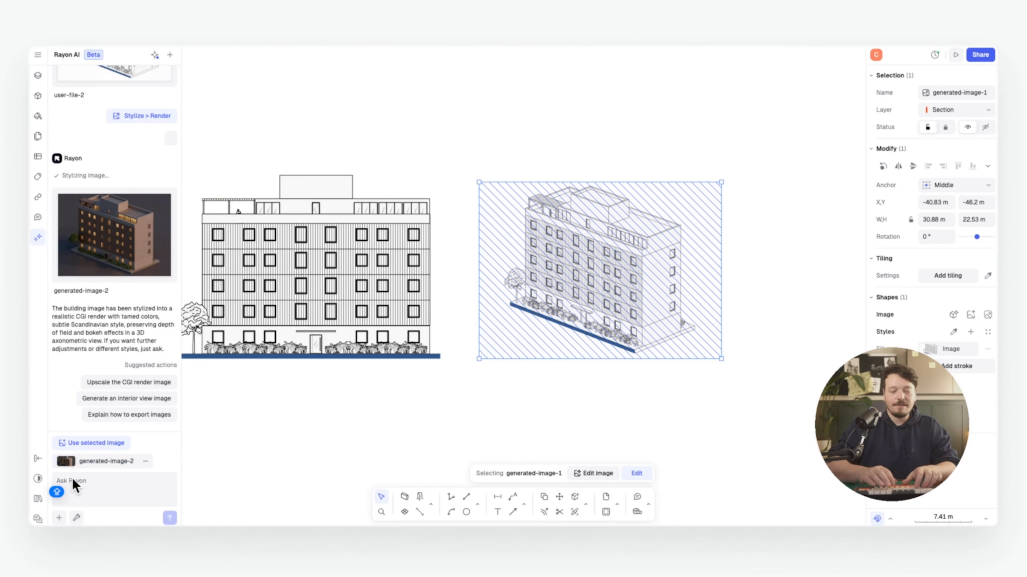
{"action": "type", "text": "MAKE THIS A DA"}
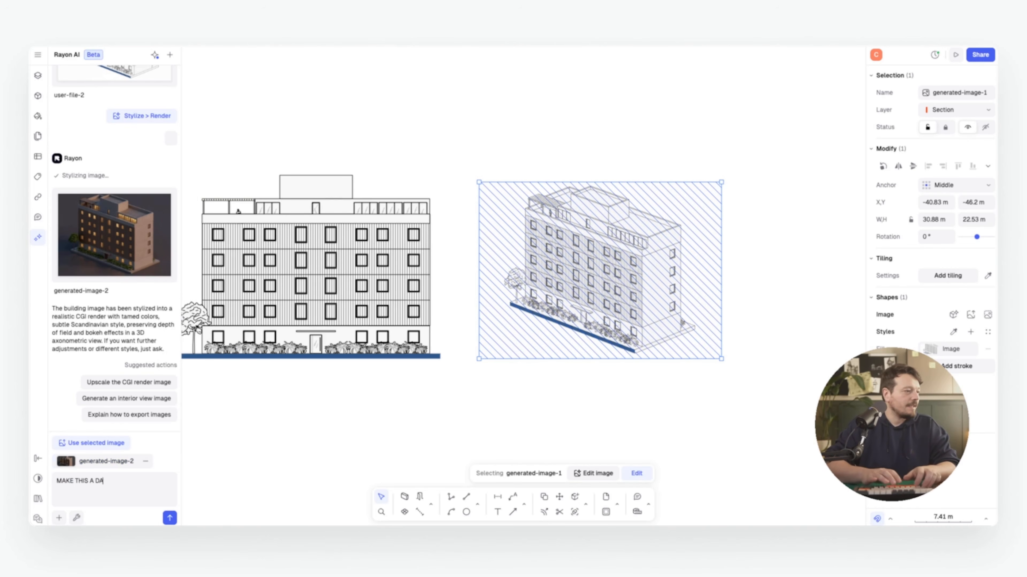
{"action": "type", "text": "Y TIME IMAGE"}
{"action": "key", "text": "Return"}
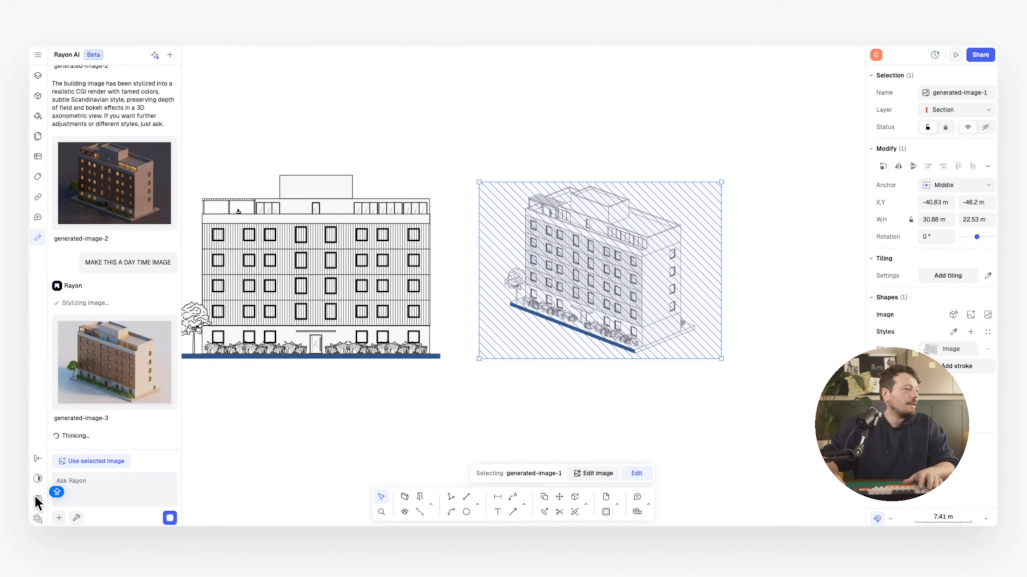
Insert the daytime render generated-image-3 to the right of the axonometric line drawing
{"action": "left_click", "coordinate": [144, 416]}
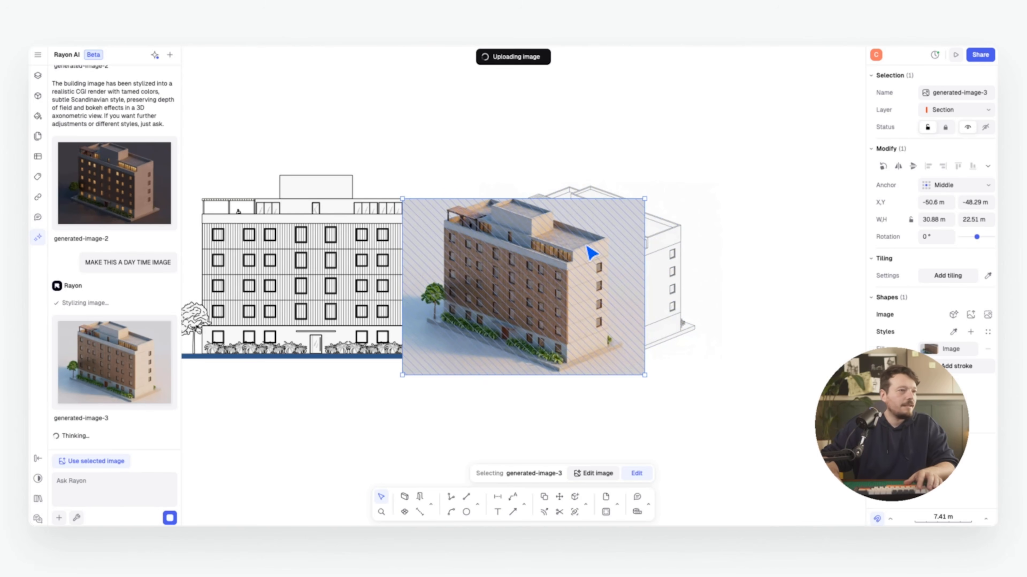
{"action": "left_click_drag", "start_coordinate": [488, 268], "coordinate": [784, 269]}
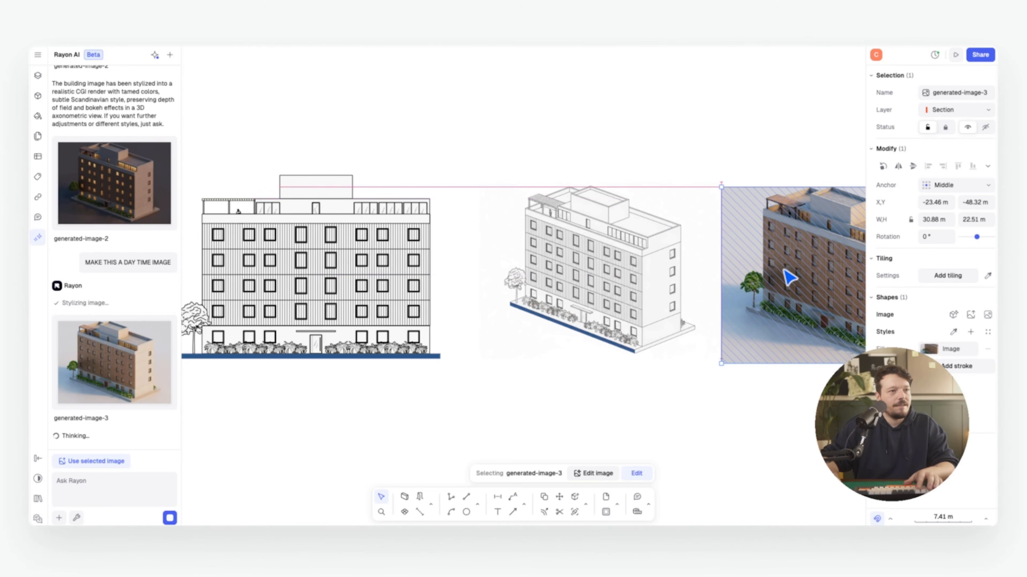
{"action": "middle_click_drag", "start_coordinate": [749, 162], "coordinate": [546, 177]}
{"action": "left_click", "coordinate": [547, 149]}
{"action": "scroll", "coordinate": [592, 275], "scroll_direction": "up", "scroll_amount": 5}
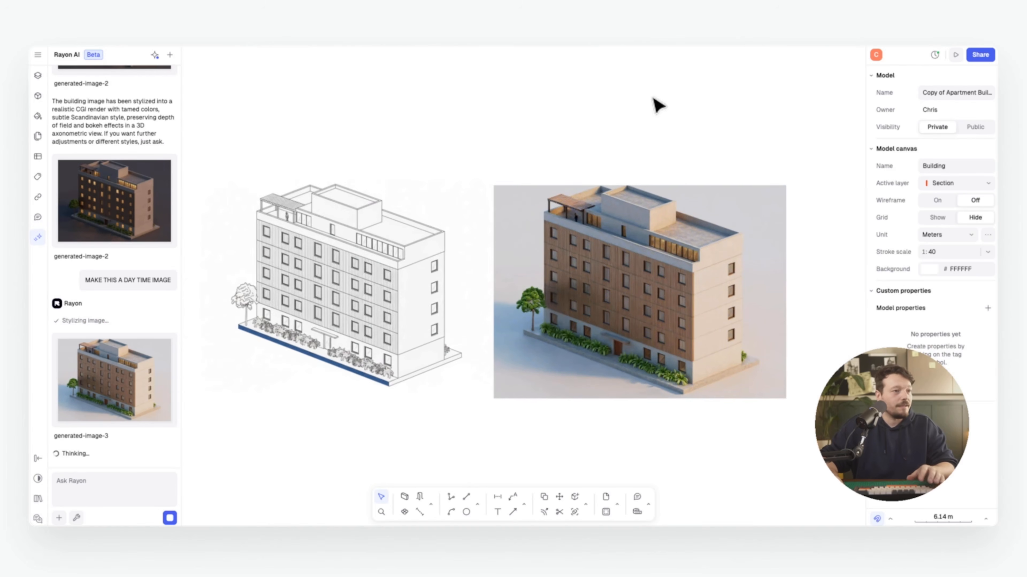
{"action": "middle_click_drag", "start_coordinate": [412, 249], "coordinate": [385, 246]}
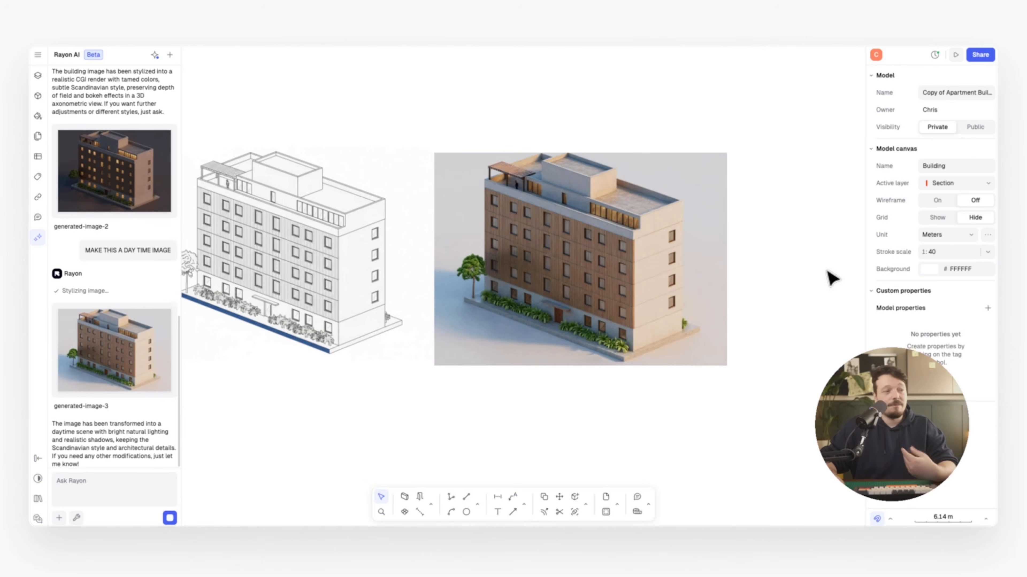
Reference the daytime render in the chat and begin typing the cladding change request
{"action": "left_click", "coordinate": [553, 300]}
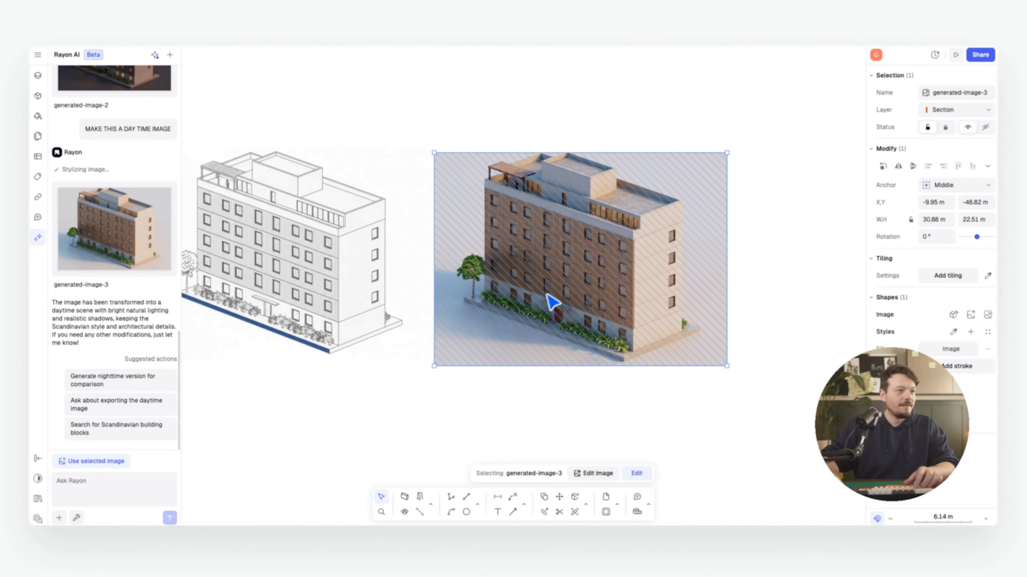
{"action": "right_click", "coordinate": [556, 302]}
{"action": "left_click", "coordinate": [618, 476]}
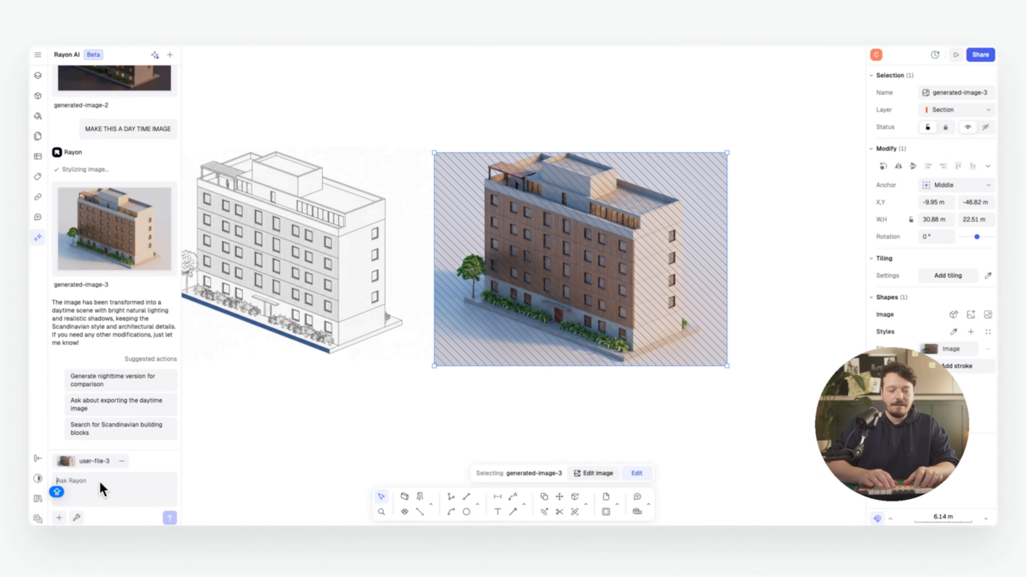
{"action": "type", "text": "CHANGE TIMBER CLADDING FOR RED BRICK"}
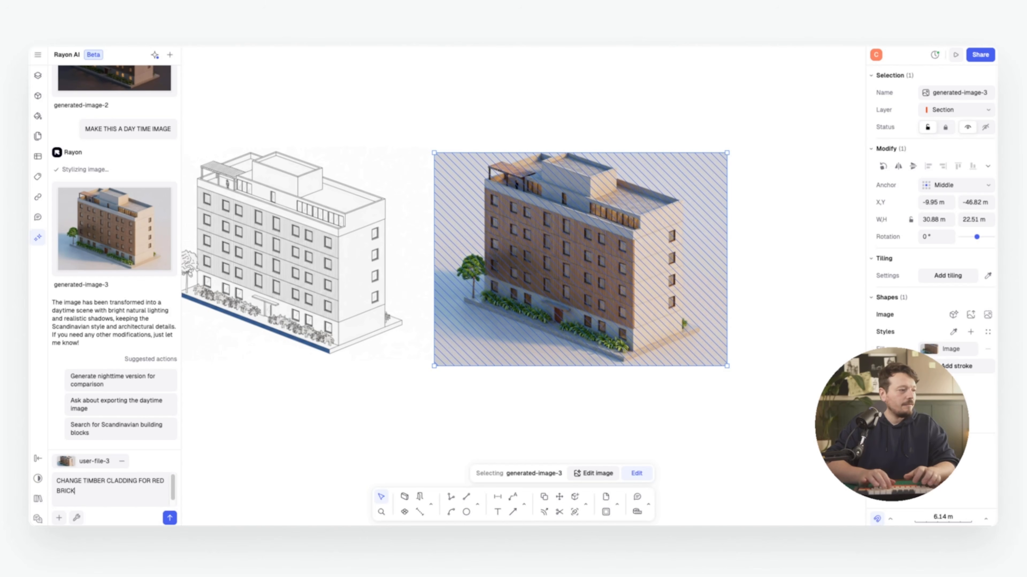
Send the red brick cladding request and place generated-image-4 beside the timber-clad render
{"action": "key", "text": "Return"}
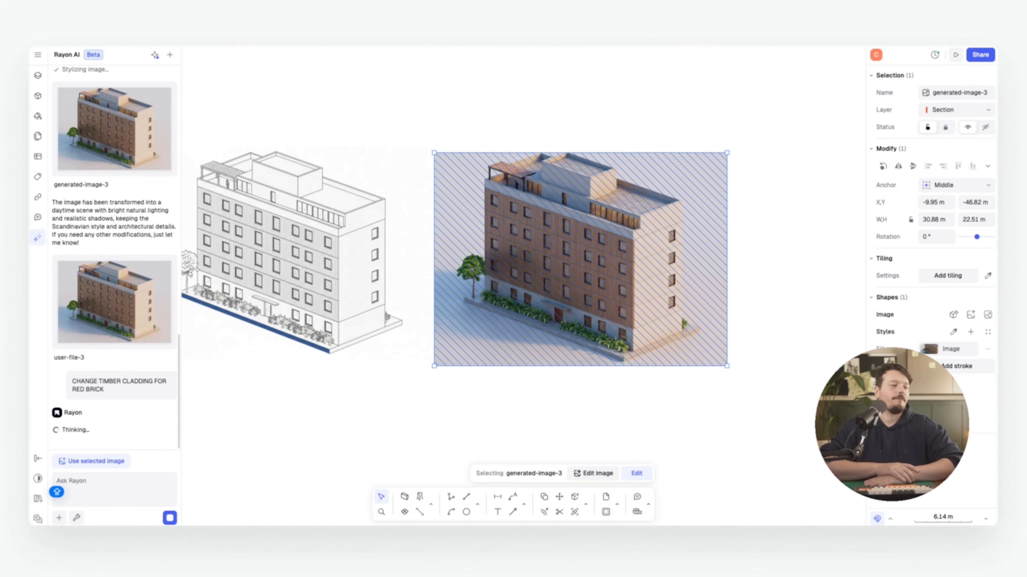
{"action": "left_click", "coordinate": [414, 122]}
{"action": "scroll", "coordinate": [107, 334], "scroll_direction": "down", "scroll_amount": 3}
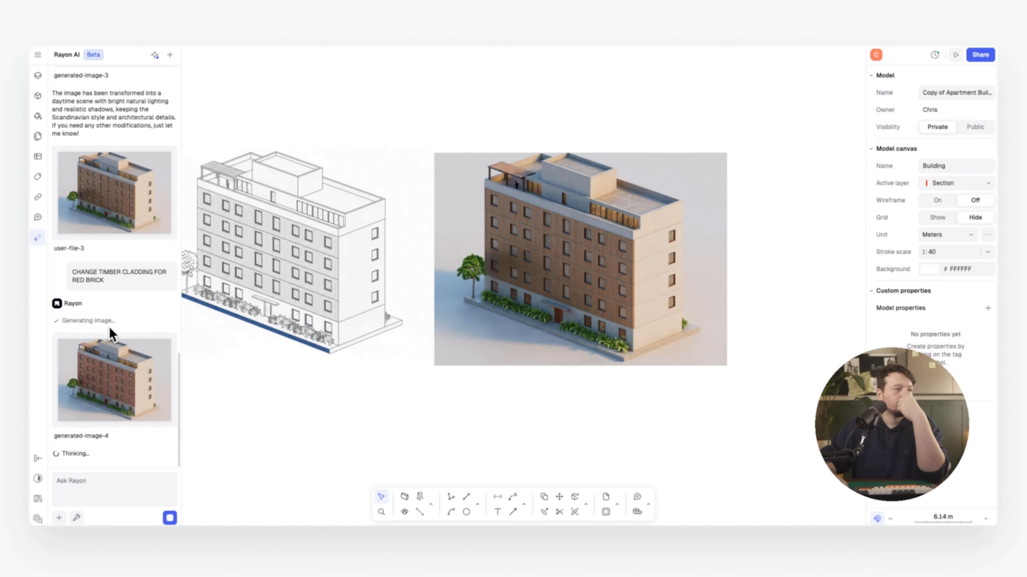
{"action": "left_click", "coordinate": [143, 433]}
{"action": "left_click_drag", "start_coordinate": [515, 282], "coordinate": [828, 248]}
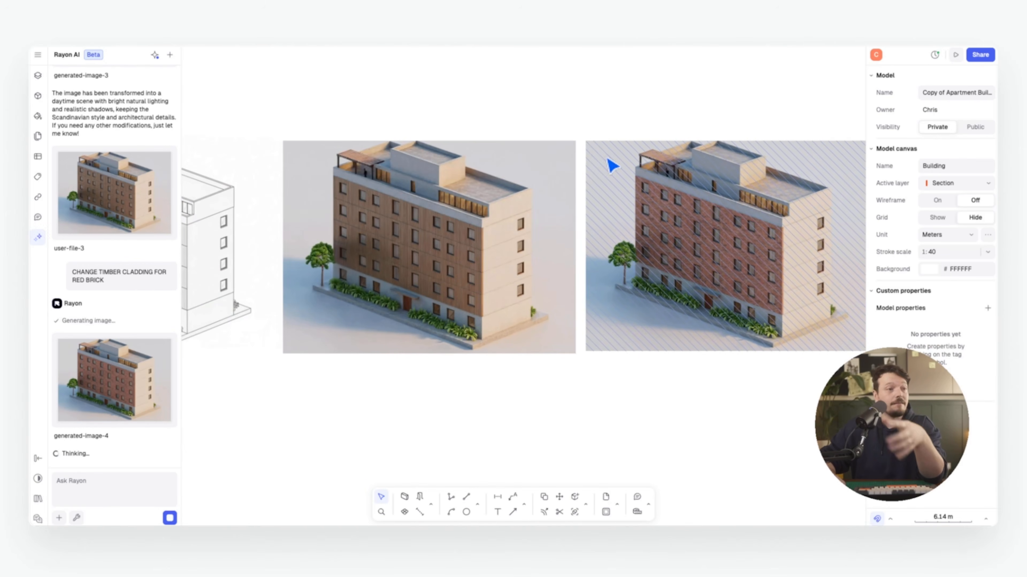
{"action": "scroll", "coordinate": [593, 148], "scroll_direction": "right", "scroll_amount": 1}
{"action": "scroll", "coordinate": [534, 114], "scroll_direction": "left", "scroll_amount": 1}
{"action": "scroll", "coordinate": [541, 101], "scroll_direction": "down", "scroll_amount": 1}
{"action": "scroll", "coordinate": [546, 86], "scroll_direction": "right", "scroll_amount": 1}
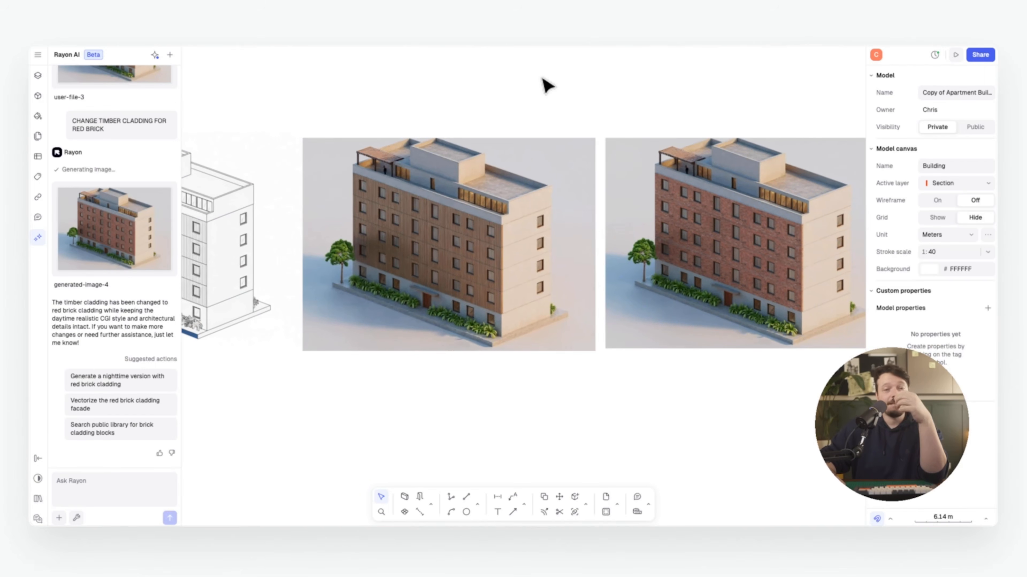
{"action": "scroll", "coordinate": [488, 113], "scroll_direction": "left", "scroll_amount": 10}
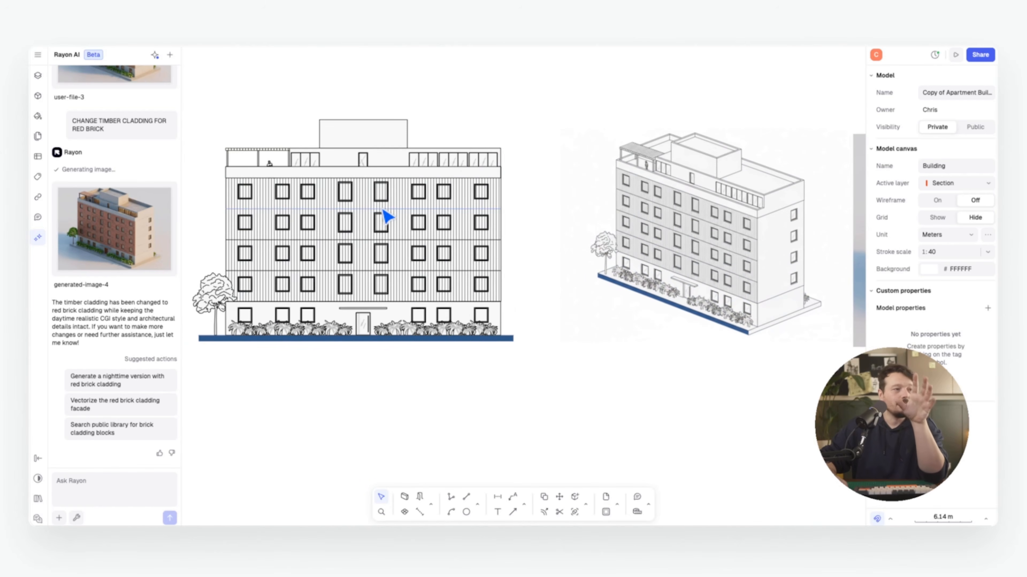
{"action": "scroll", "coordinate": [516, 218], "scroll_direction": "right", "scroll_amount": 7}
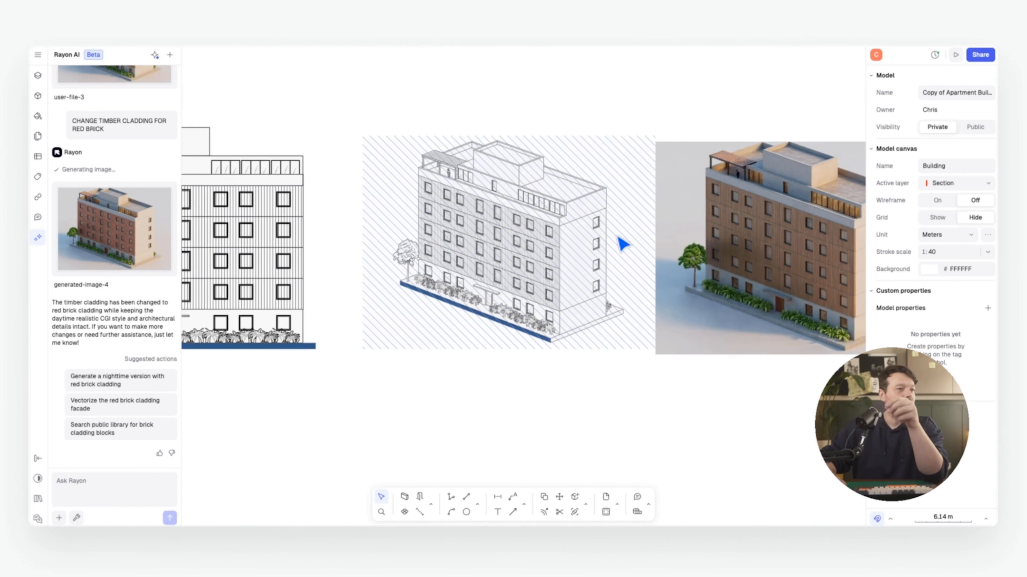
{"action": "scroll", "coordinate": [591, 220], "scroll_direction": "right", "scroll_amount": 8}
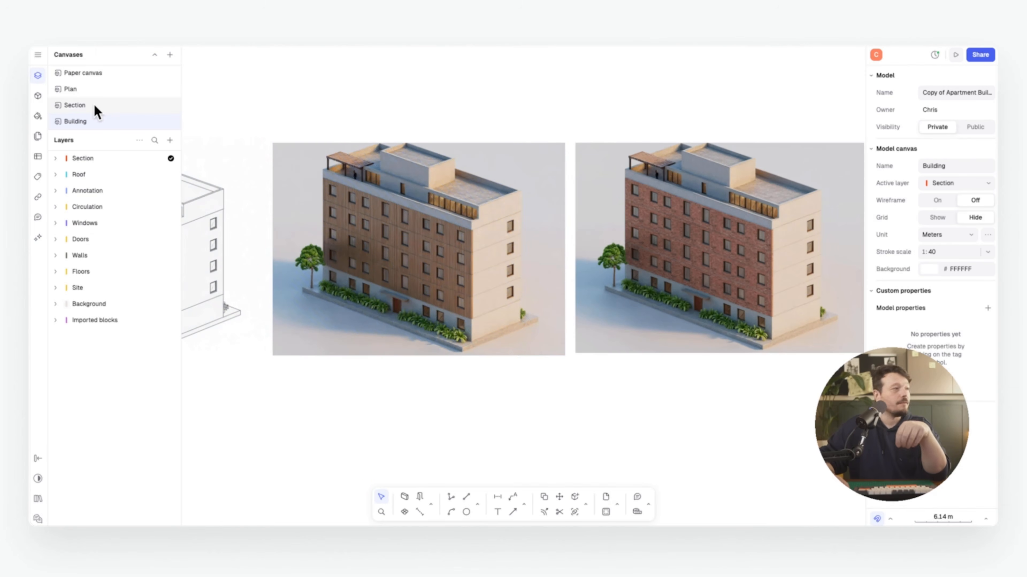
Switch to the Section canvas and choose image generation in the AI chat
{"action": "left_click", "coordinate": [97, 112]}
{"action": "scroll", "coordinate": [582, 204], "scroll_direction": "down", "scroll_amount": 2}
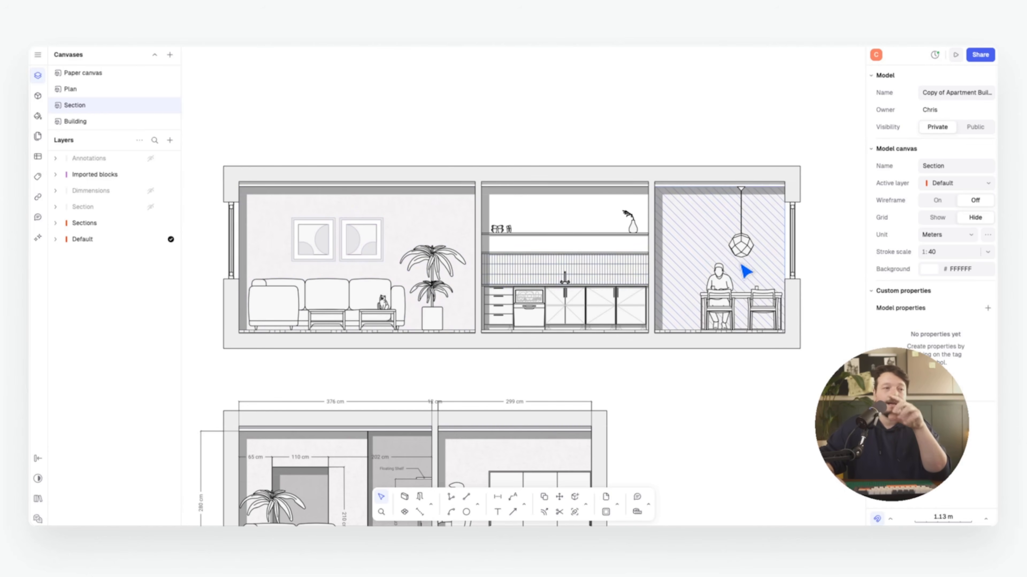
{"action": "mouse_move", "coordinate": [739, 264]}
{"action": "middle_mouse_down"}
{"action": "mouse_move", "coordinate": [732, 268]}
{"action": "mouse_move", "coordinate": [747, 268]}
{"action": "middle_mouse_up"}
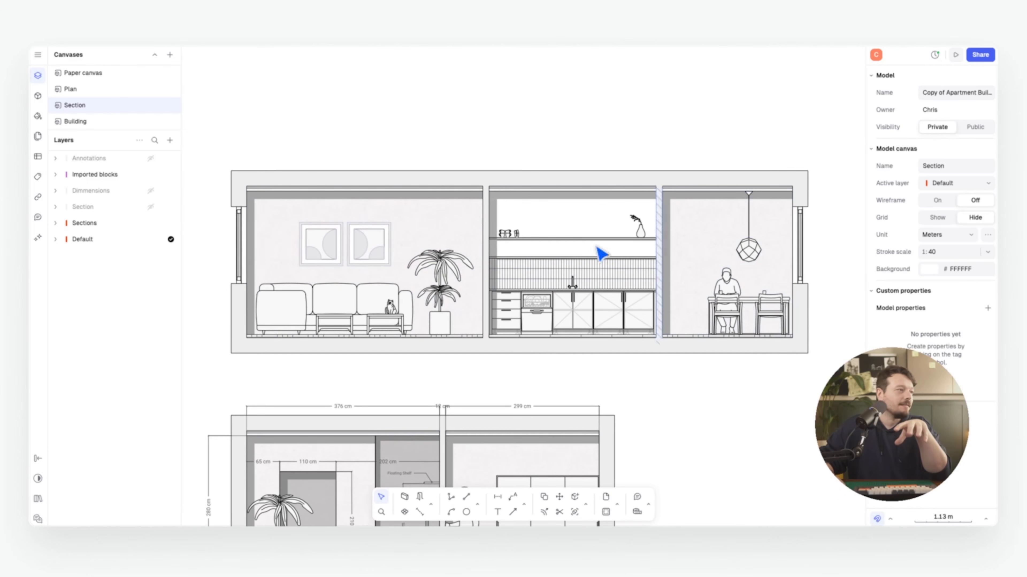
{"action": "left_click", "coordinate": [38, 238]}
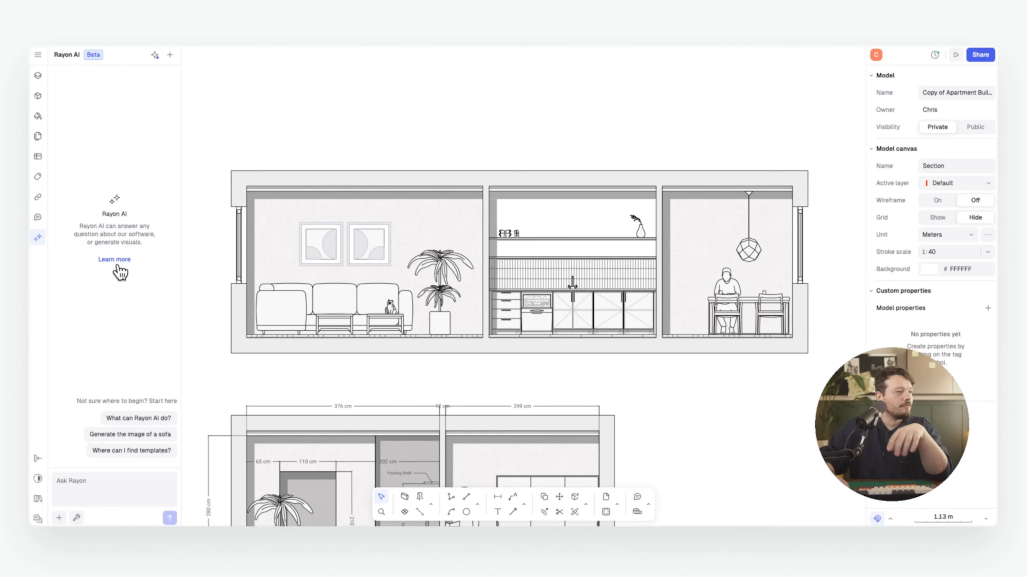
{"action": "scroll", "coordinate": [305, 374], "scroll_direction": "down", "scroll_amount": 1}
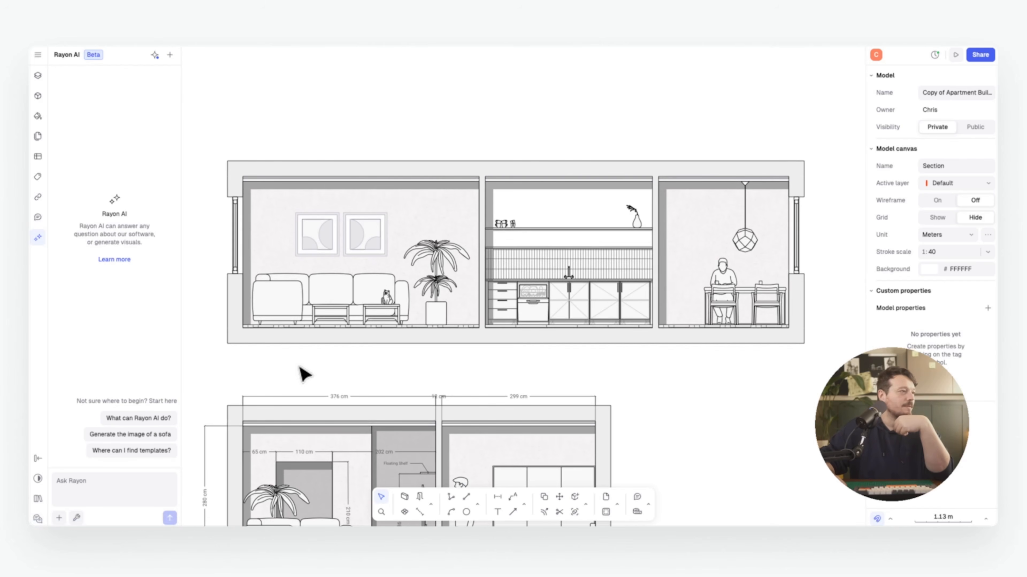
{"action": "left_click", "coordinate": [59, 518]}
{"action": "left_click", "coordinate": [136, 350]}
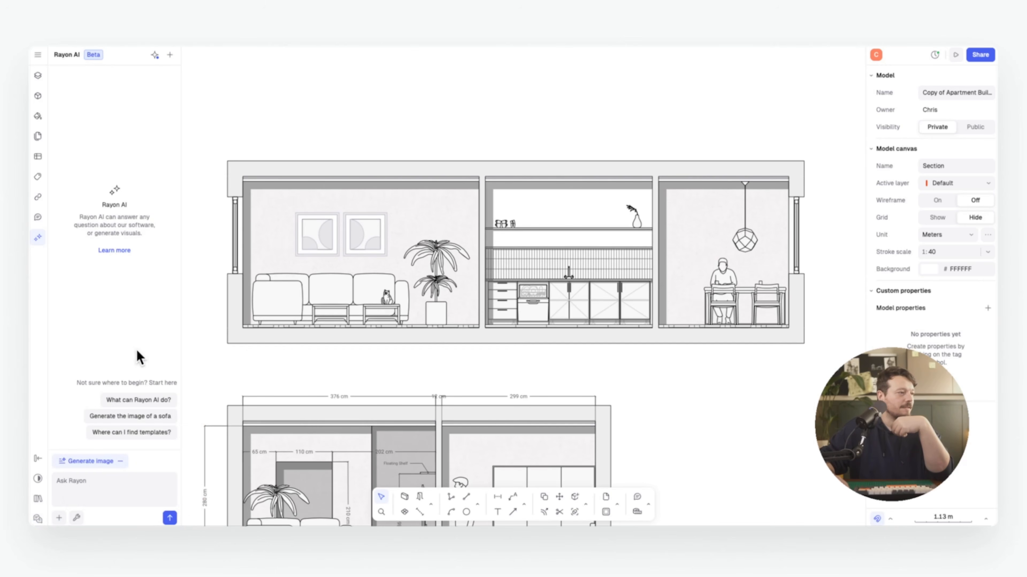
Capture the upper section drawing and send 'Create a 3D Axonometric of this section'
{"action": "left_click", "coordinate": [60, 517]}
{"action": "left_click", "coordinate": [105, 500]}
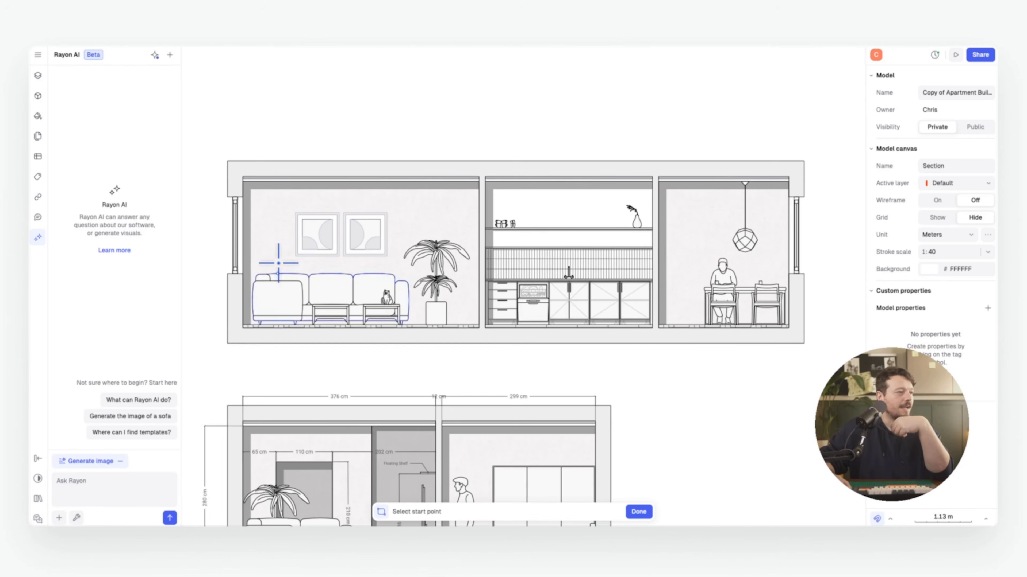
{"action": "left_click", "coordinate": [207, 75]}
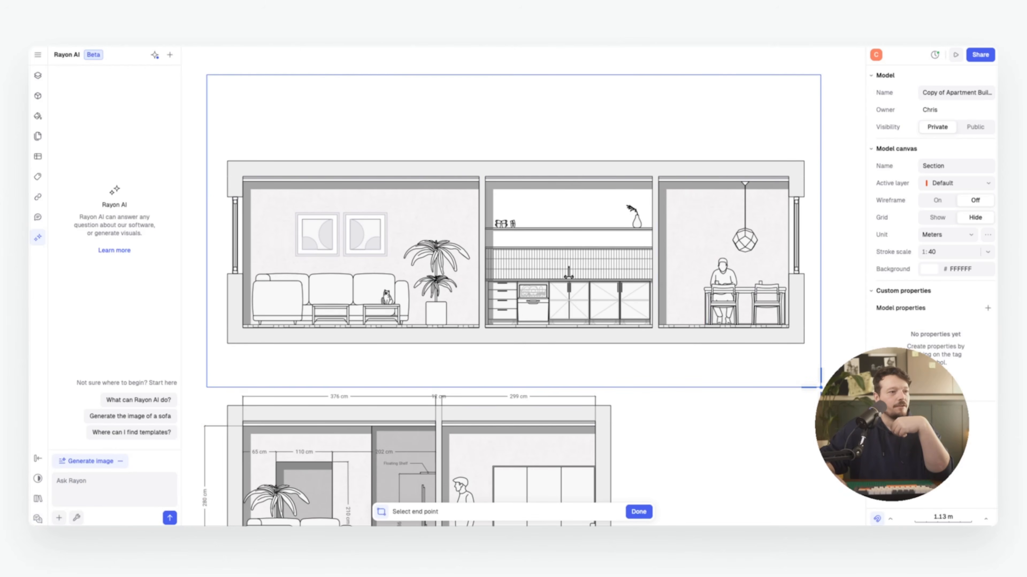
{"action": "left_click", "coordinate": [819, 388]}
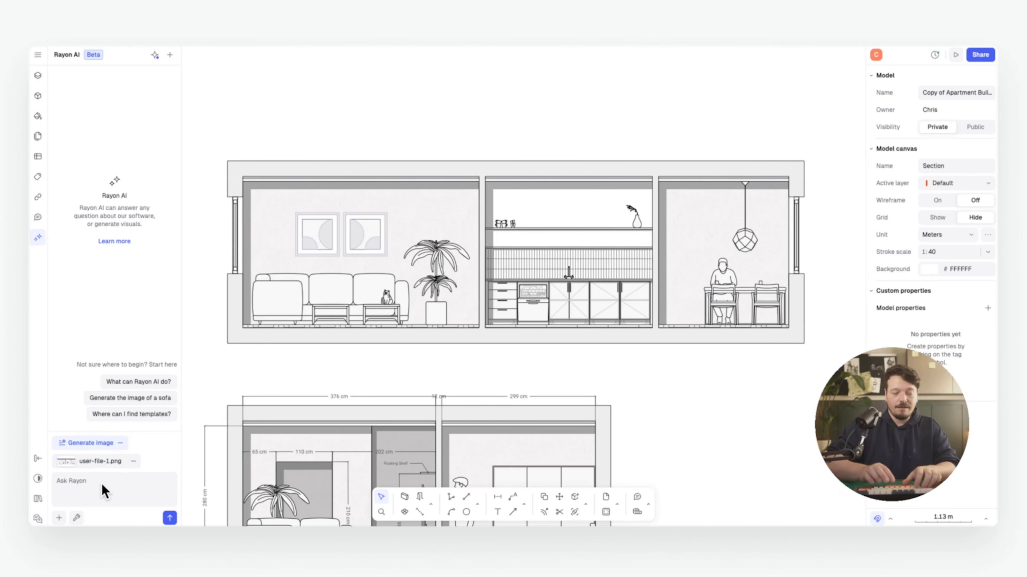
{"action": "type", "text": "Create a"}
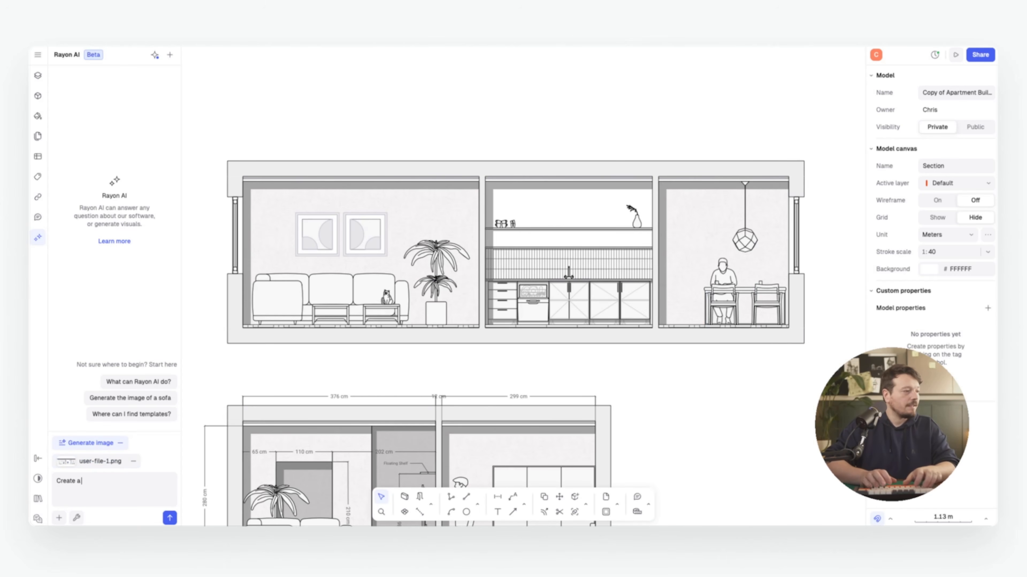
{"action": "type", "text": " 3D Ax"}
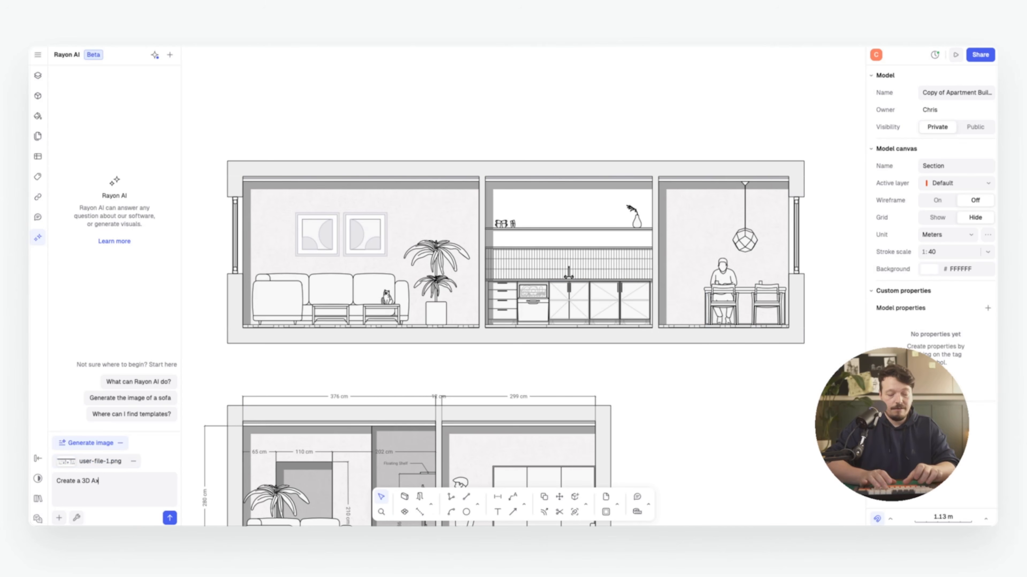
{"action": "type", "text": "onometric of"}
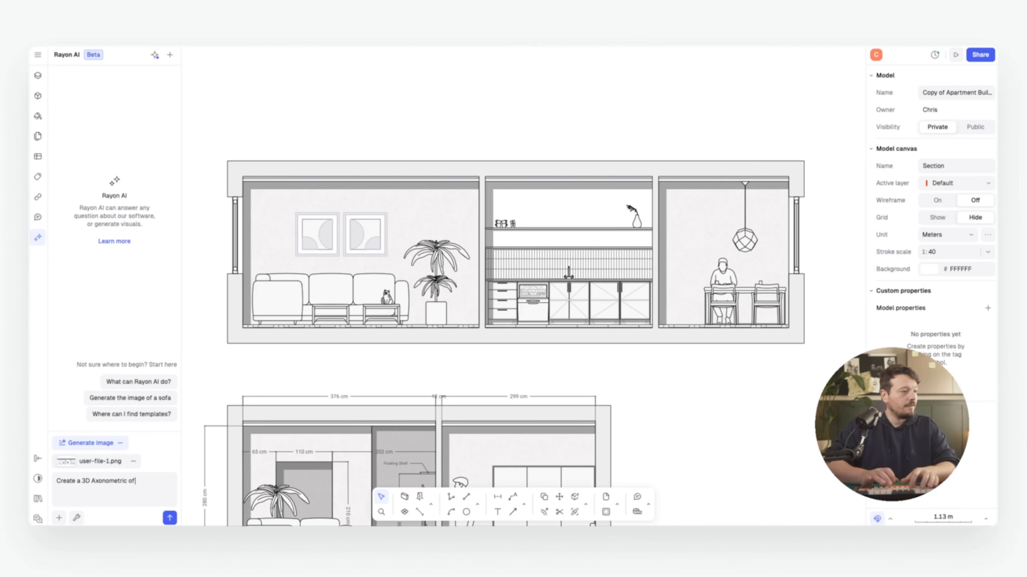
{"action": "type", "text": " this section"}
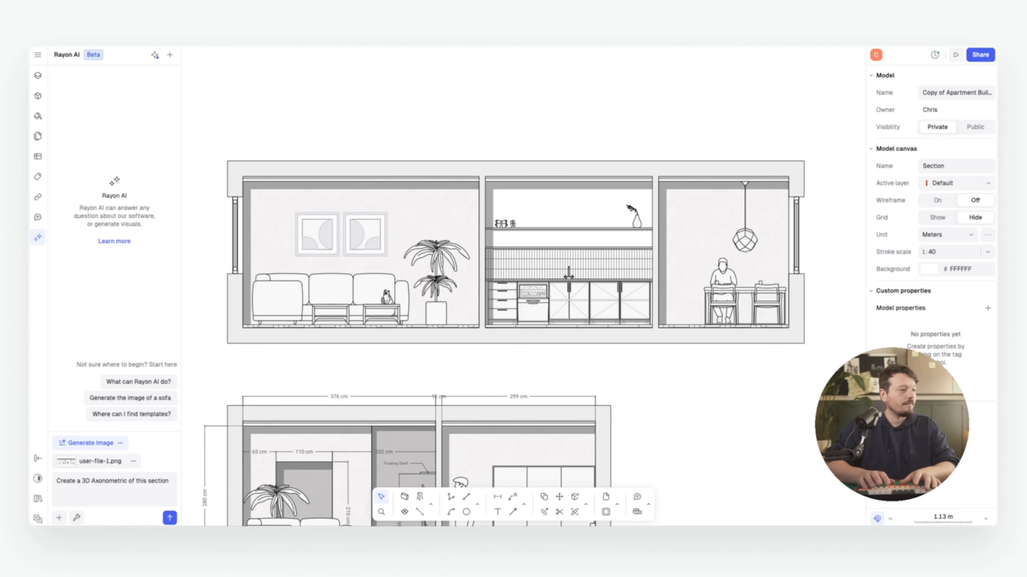
{"action": "key", "text": "Return"}
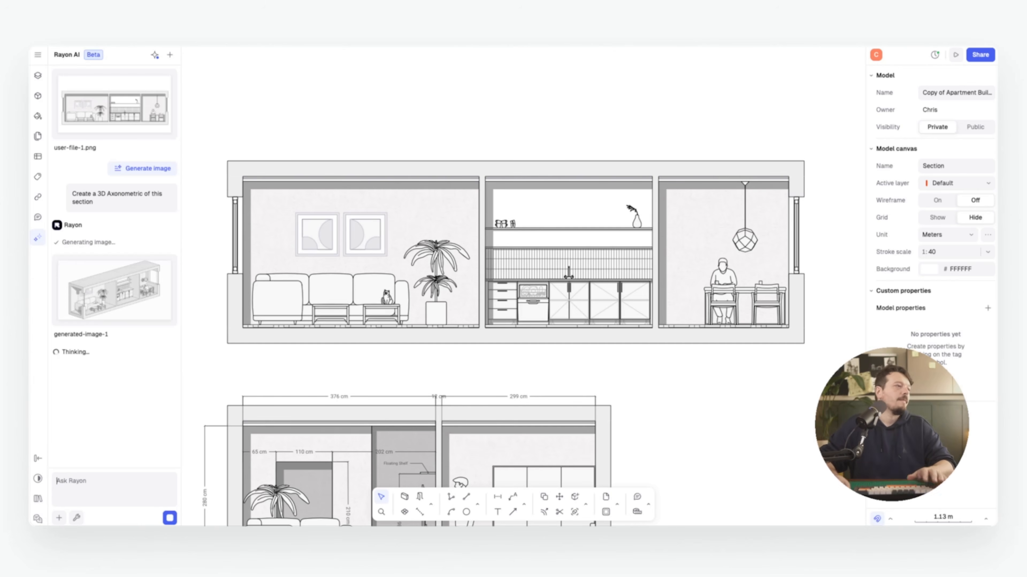
Insert generated-image-1 beside the section drawing and enlarge it to 9.75 × 5.1 m
{"action": "left_click", "coordinate": [166, 289]}
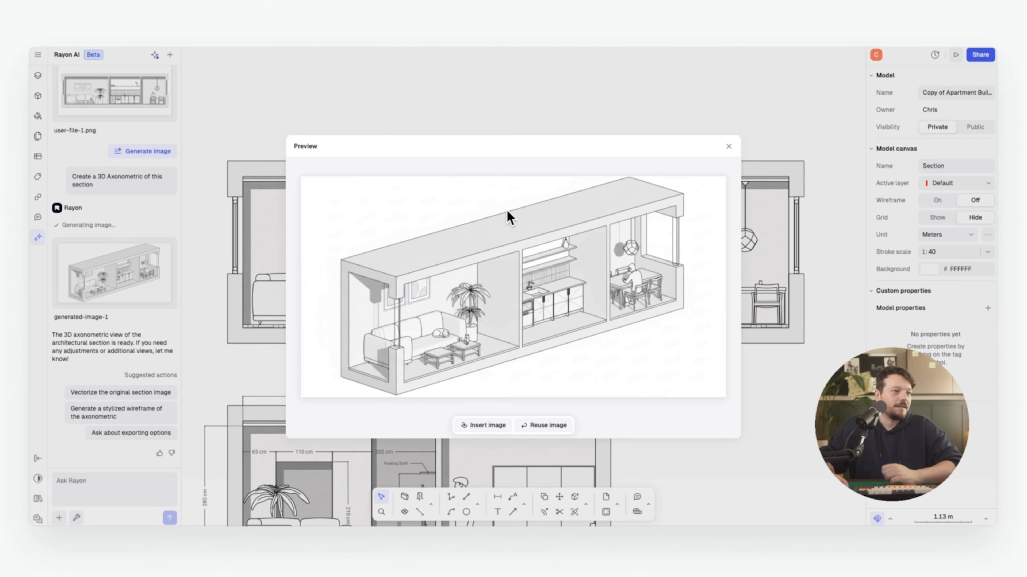
{"action": "left_click", "coordinate": [729, 147]}
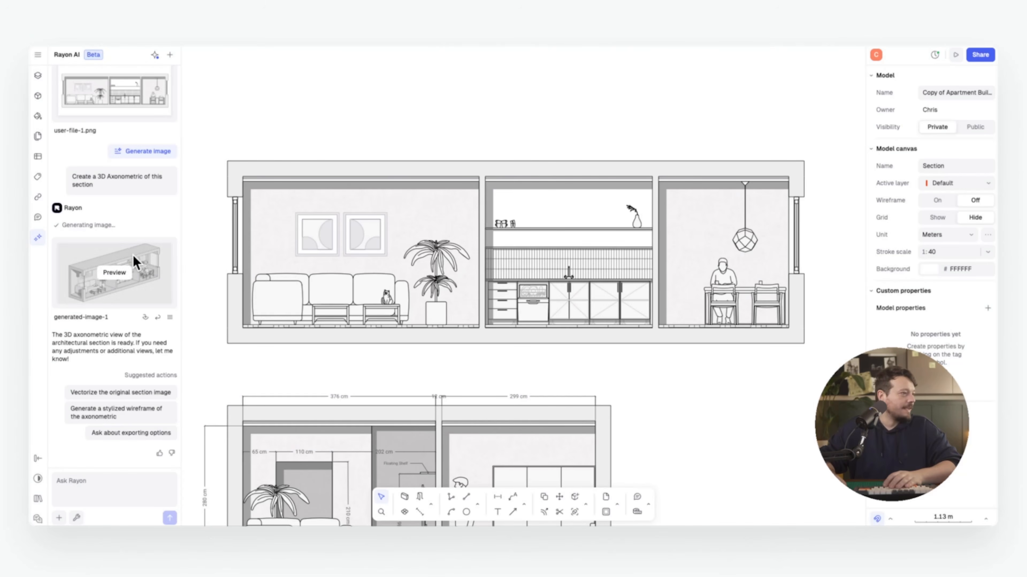
{"action": "left_click", "coordinate": [145, 318]}
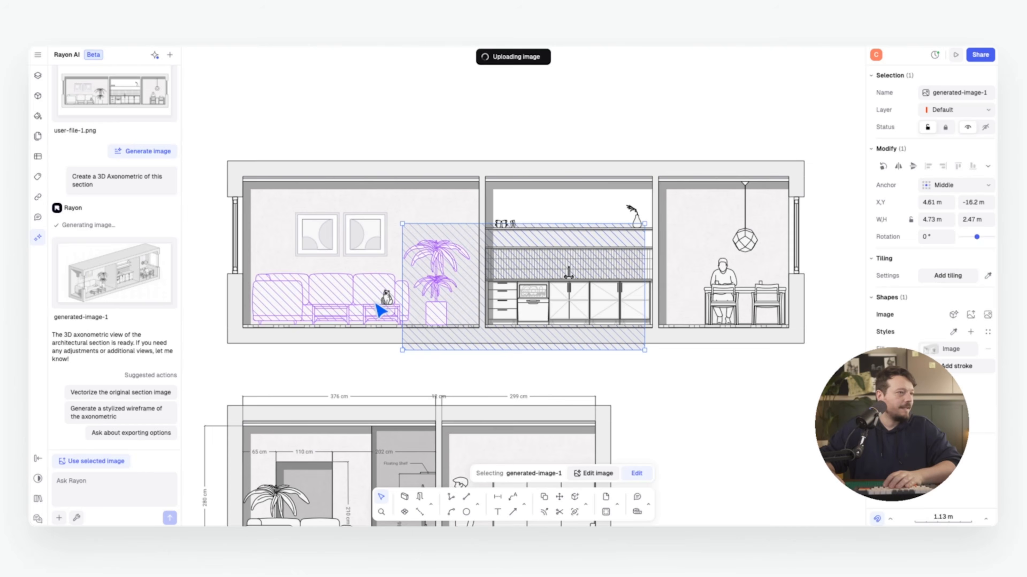
{"action": "left_click_drag", "start_coordinate": [520, 255], "coordinate": [660, 348]}
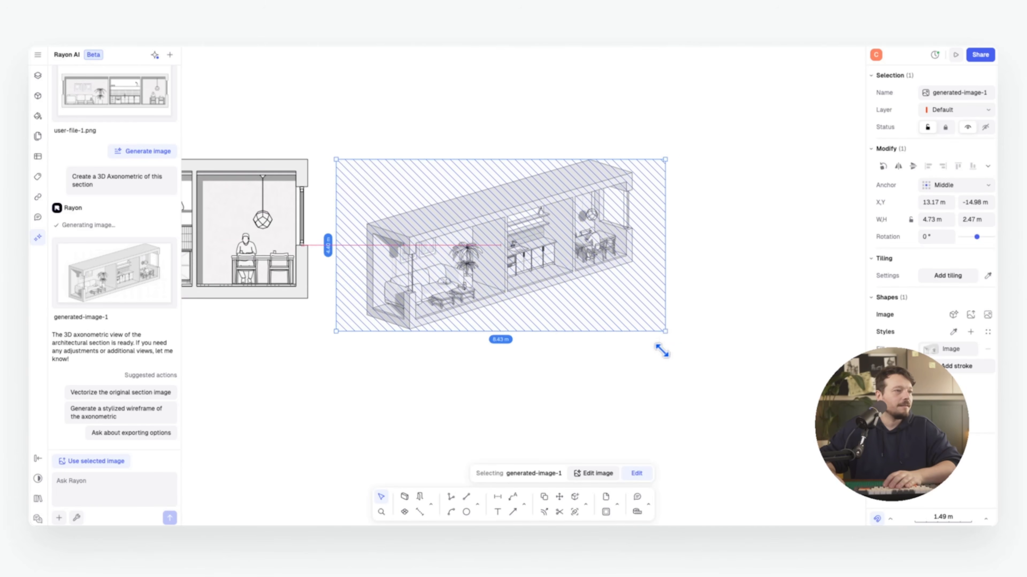
{"action": "left_click", "coordinate": [762, 270]}
{"action": "mouse_move", "coordinate": [345, 248]}
{"action": "middle_mouse_down"}
{"action": "mouse_move", "coordinate": [562, 248]}
{"action": "mouse_move", "coordinate": [708, 232]}
{"action": "mouse_move", "coordinate": [407, 252]}
{"action": "middle_mouse_up"}
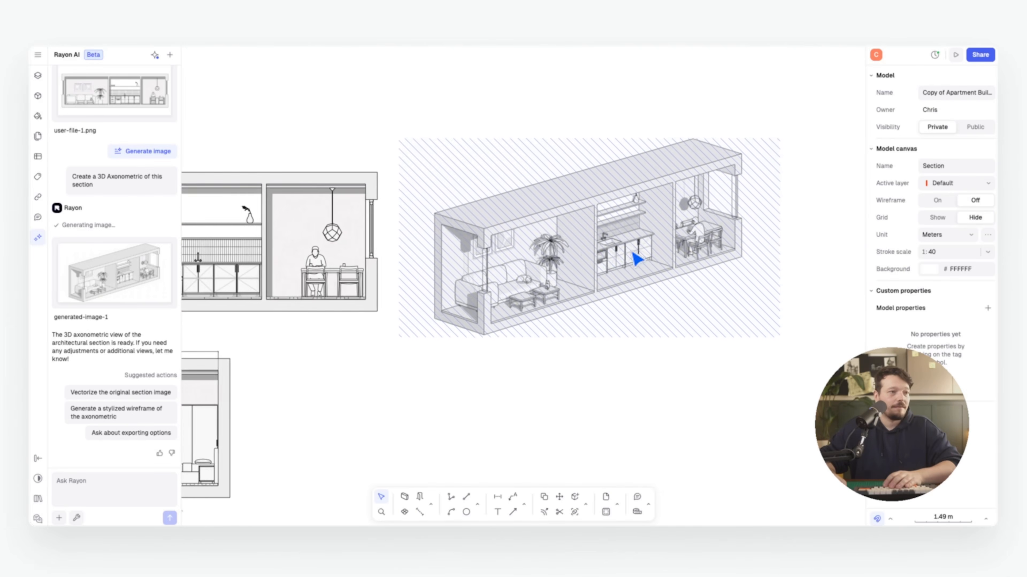
{"action": "middle_click_drag", "start_coordinate": [635, 252], "coordinate": [575, 270]}
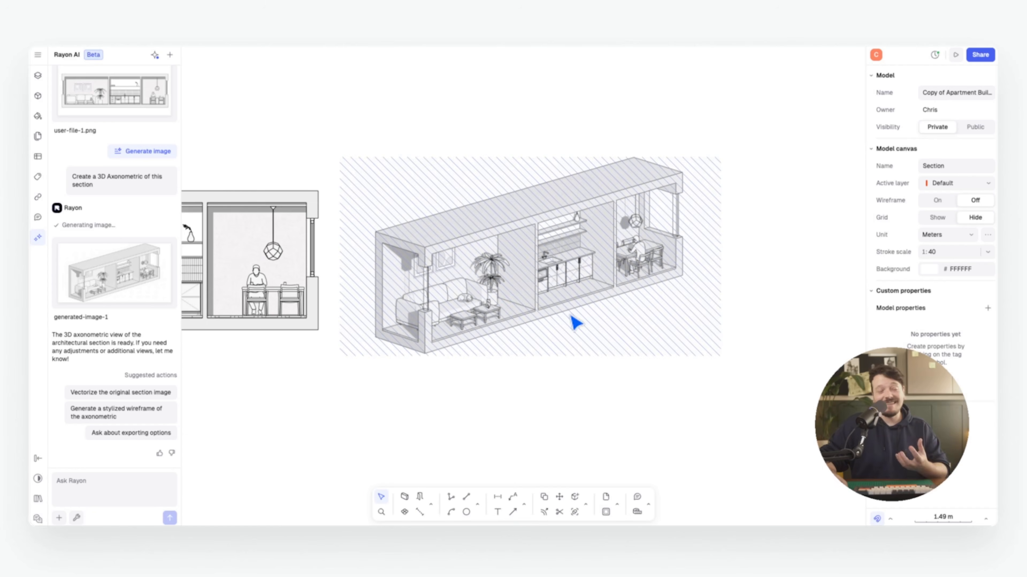
{"action": "left_click", "coordinate": [523, 259]}
{"action": "right_click", "coordinate": [523, 257]}
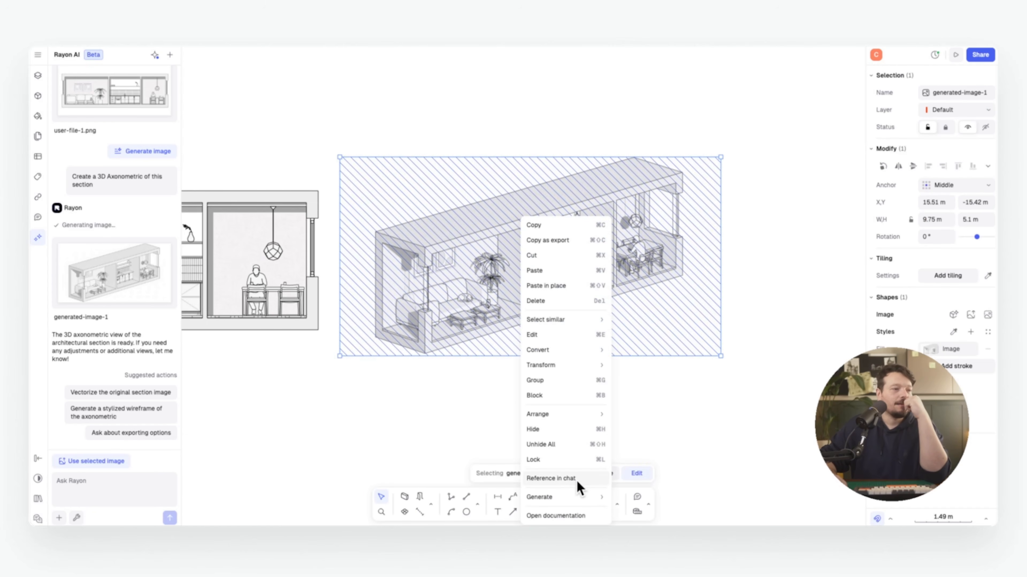
Reference the axonometric image in the AI chat and request the realistic Render style
{"action": "left_click", "coordinate": [566, 478]}
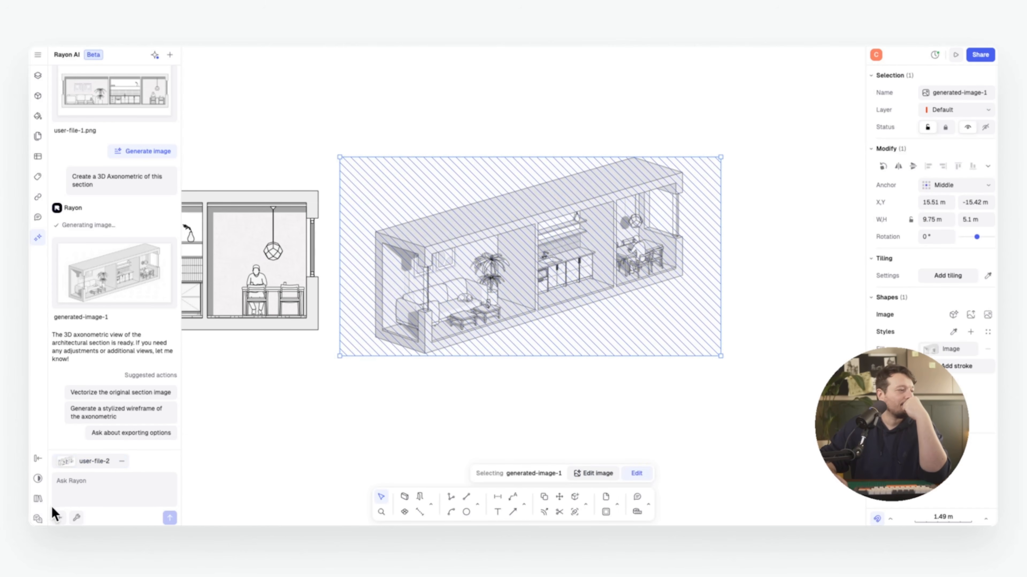
{"action": "left_click", "coordinate": [76, 518]}
{"action": "mouse_move", "coordinate": [172, 484]}
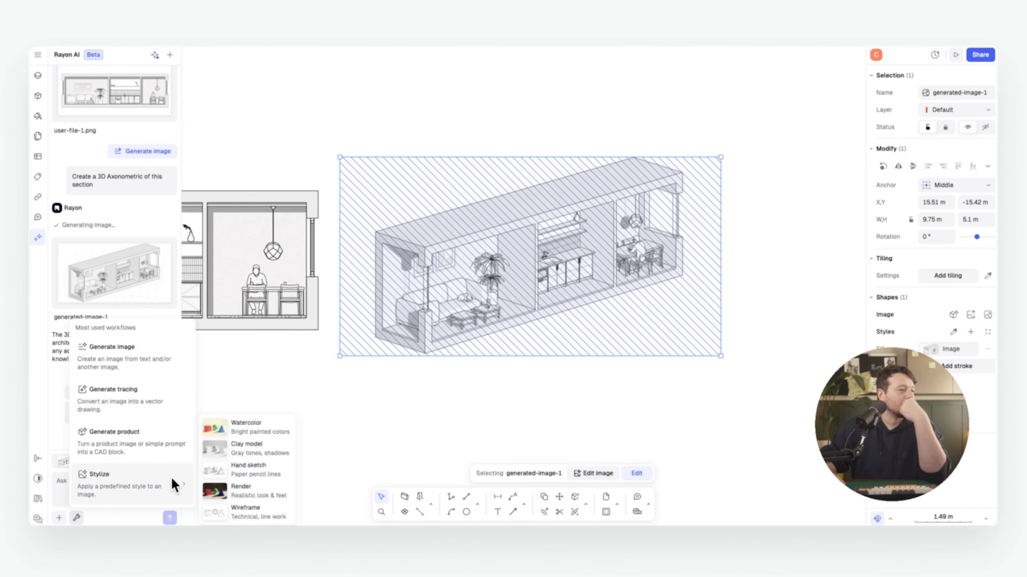
{"action": "left_click", "coordinate": [290, 490]}
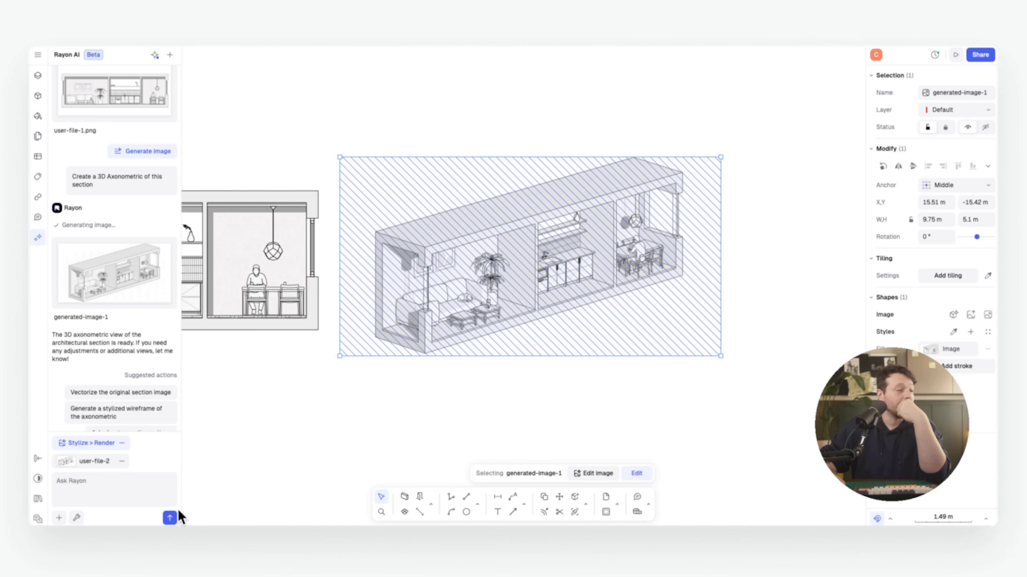
{"action": "left_click", "coordinate": [170, 518]}
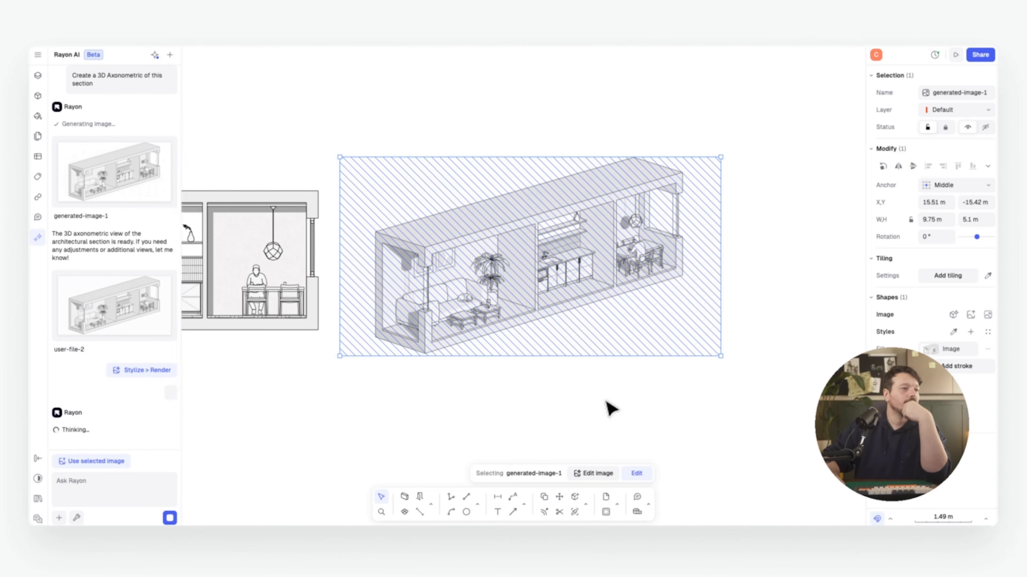
Preview the resulting generated-image-2 realistic render, then close the preview
{"action": "left_click", "coordinate": [606, 402]}
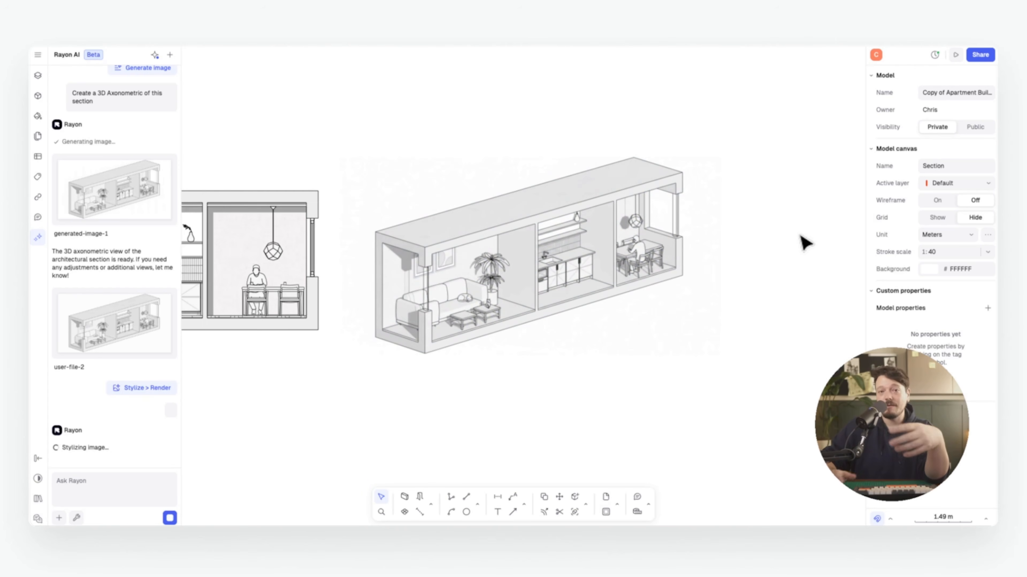
{"action": "mouse_move", "coordinate": [137, 409]}
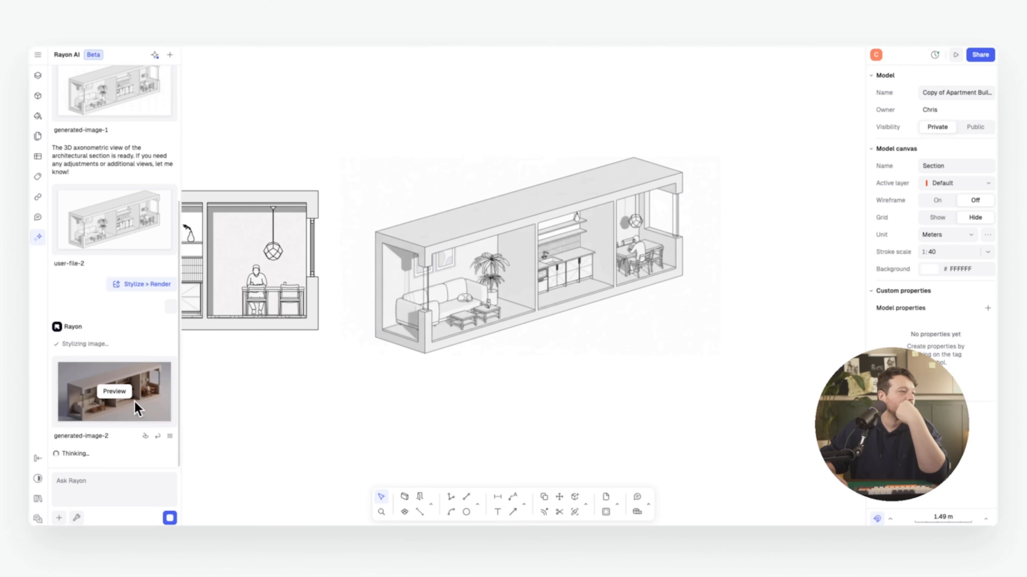
{"action": "left_click", "coordinate": [115, 393]}
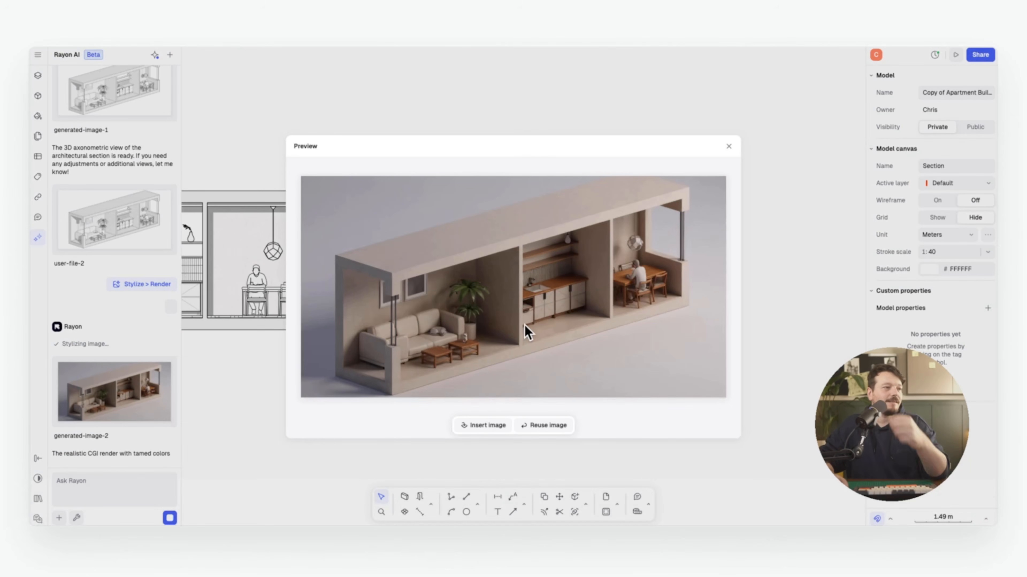
{"action": "left_click", "coordinate": [103, 485]}
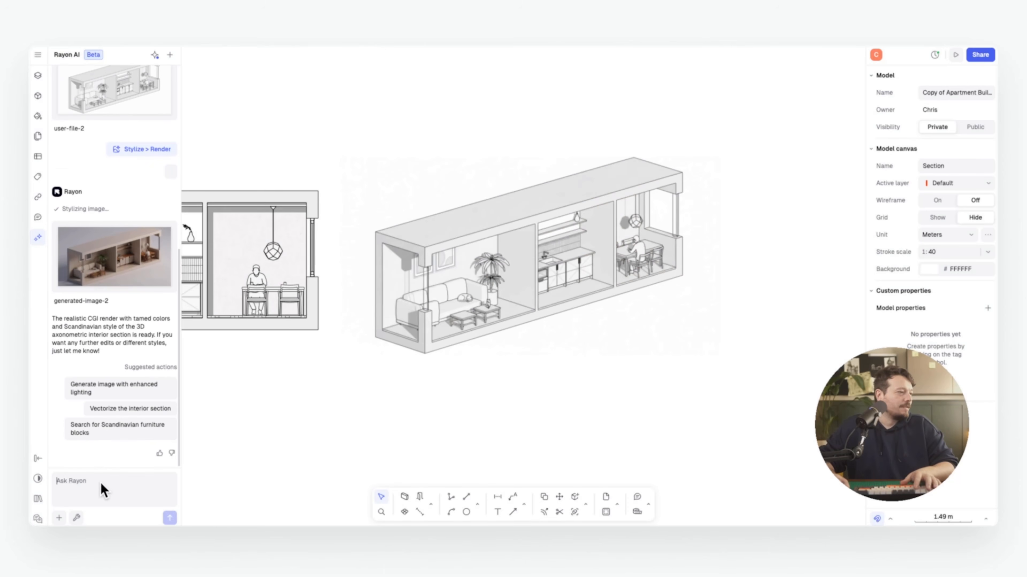
Brighten the render, place generated-image-3 enlarged to 10.37 × 5.41 m, and reference it in chat
{"action": "type", "text": "brighten the image"}
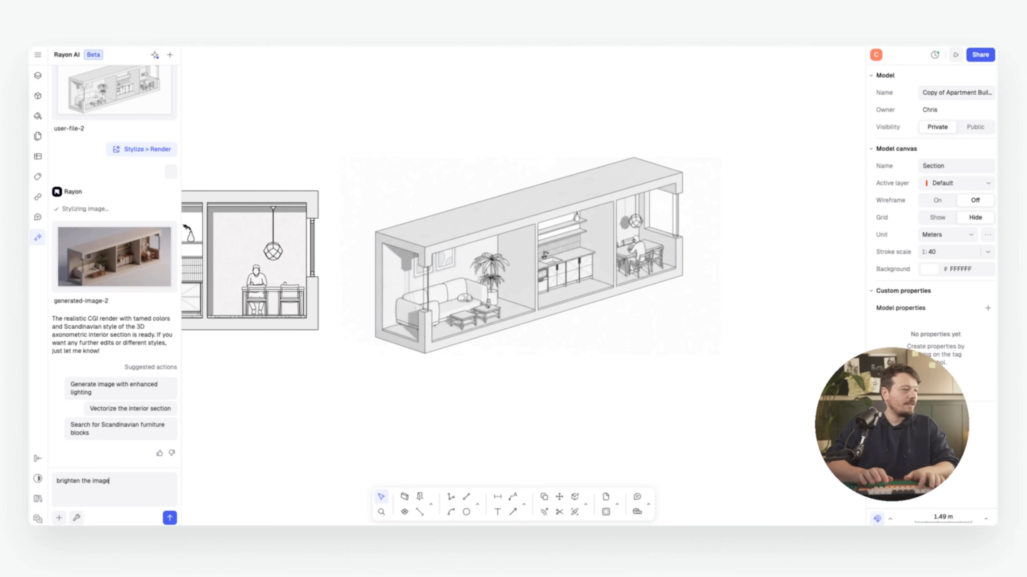
{"action": "key", "text": "Return"}
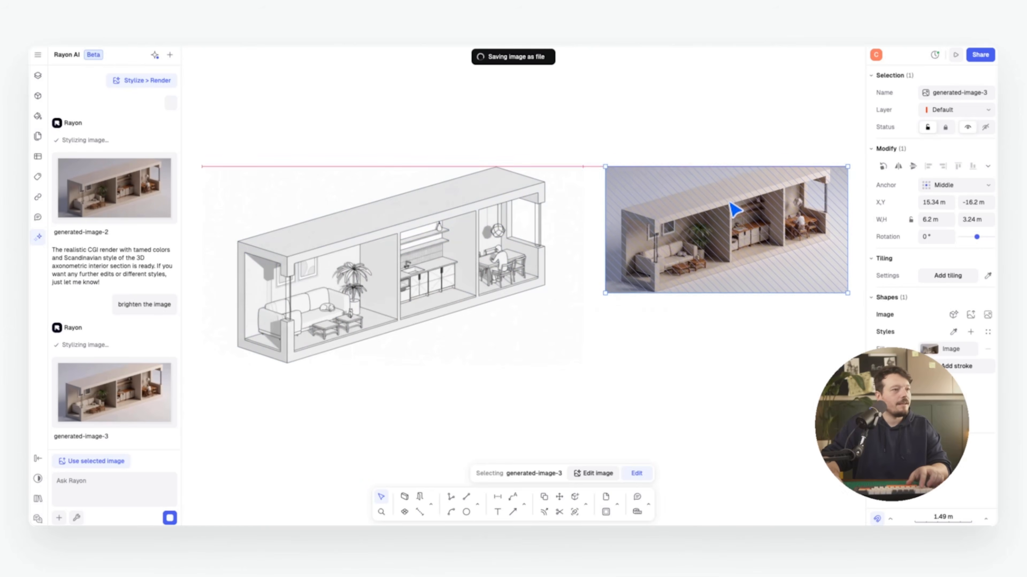
{"action": "left_click_drag", "start_coordinate": [735, 210], "coordinate": [513, 183]}
{"action": "left_click_drag", "start_coordinate": [632, 276], "coordinate": [691, 358]}
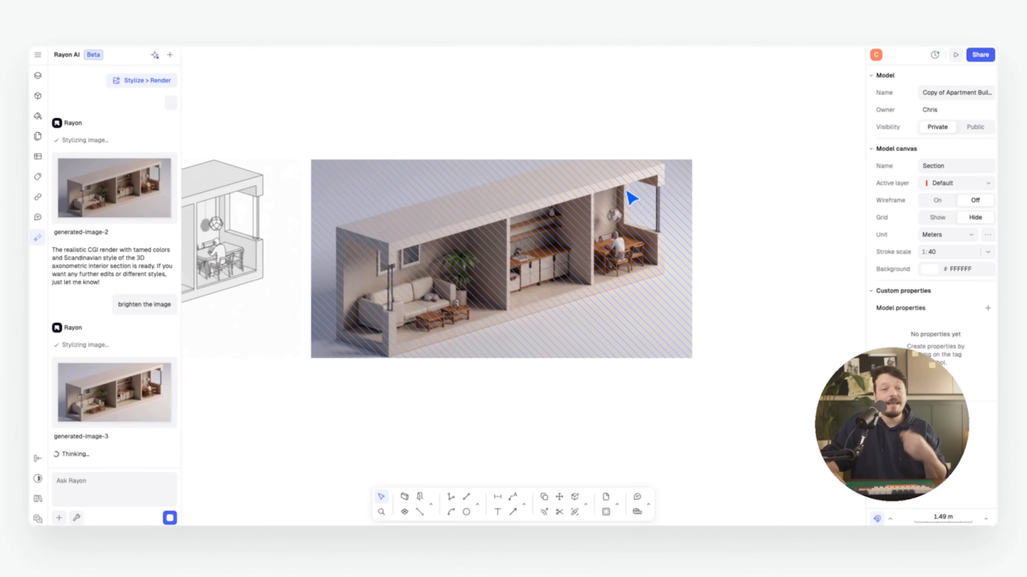
{"action": "right_click", "coordinate": [522, 245]}
{"action": "left_click", "coordinate": [522, 482]}
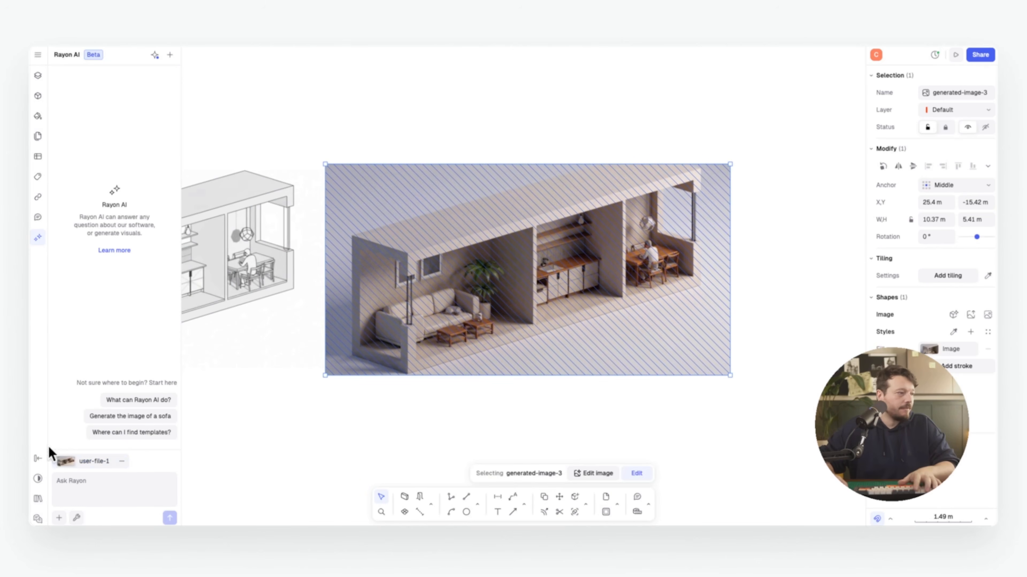
Ask the AI for a green tile splashback and preview the resulting kitchen image
{"action": "left_click", "coordinate": [87, 481]}
{"action": "type", "text": "Make the kitchen splash back a green tile"}
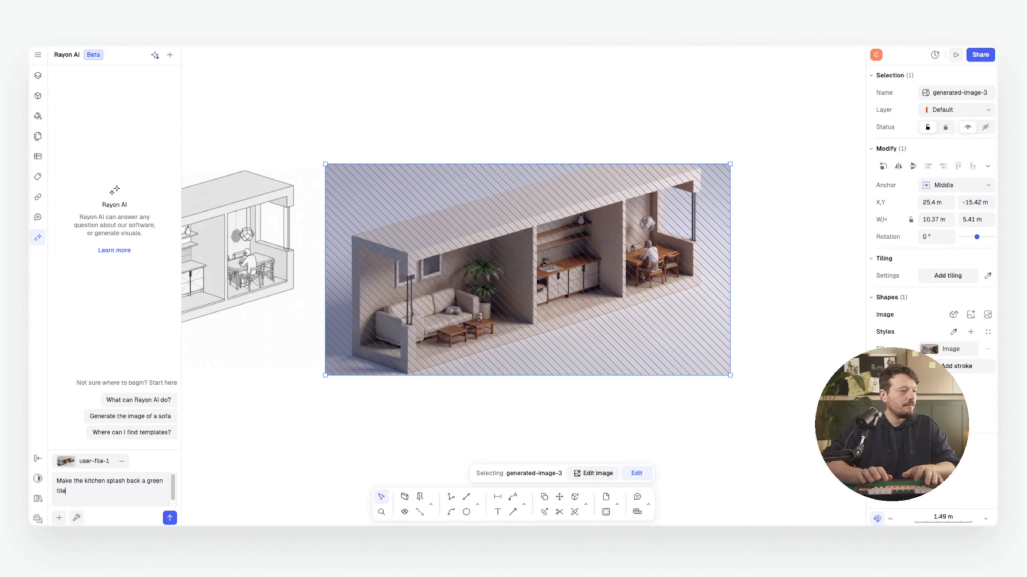
{"action": "key", "text": "Return"}
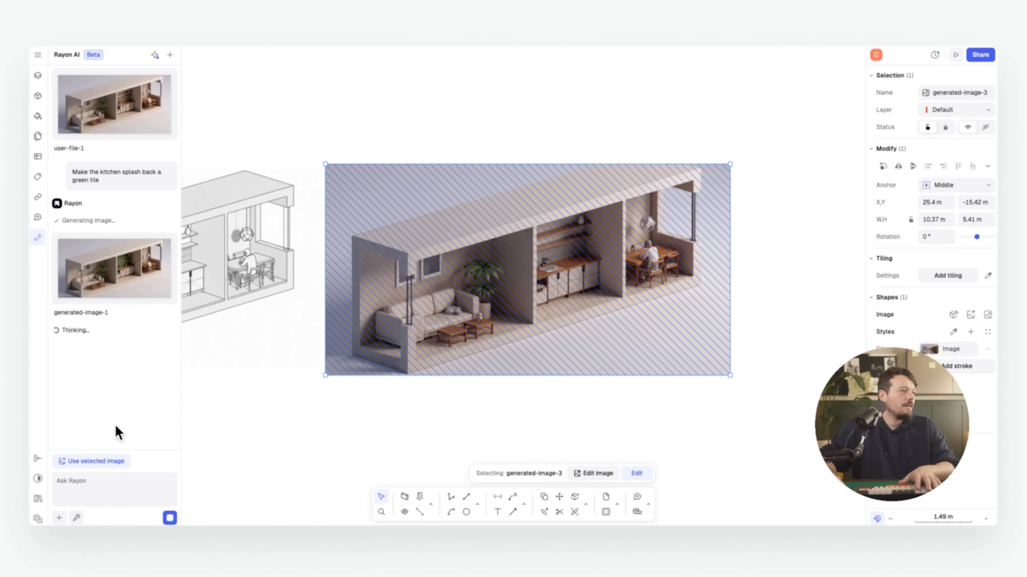
{"action": "left_click", "coordinate": [106, 274]}
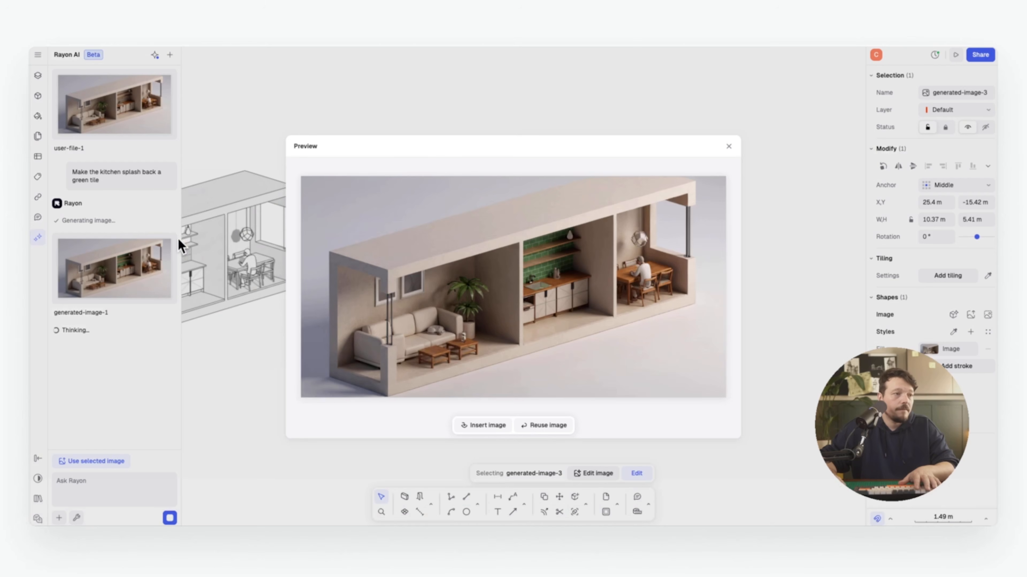
{"action": "left_click", "coordinate": [728, 146]}
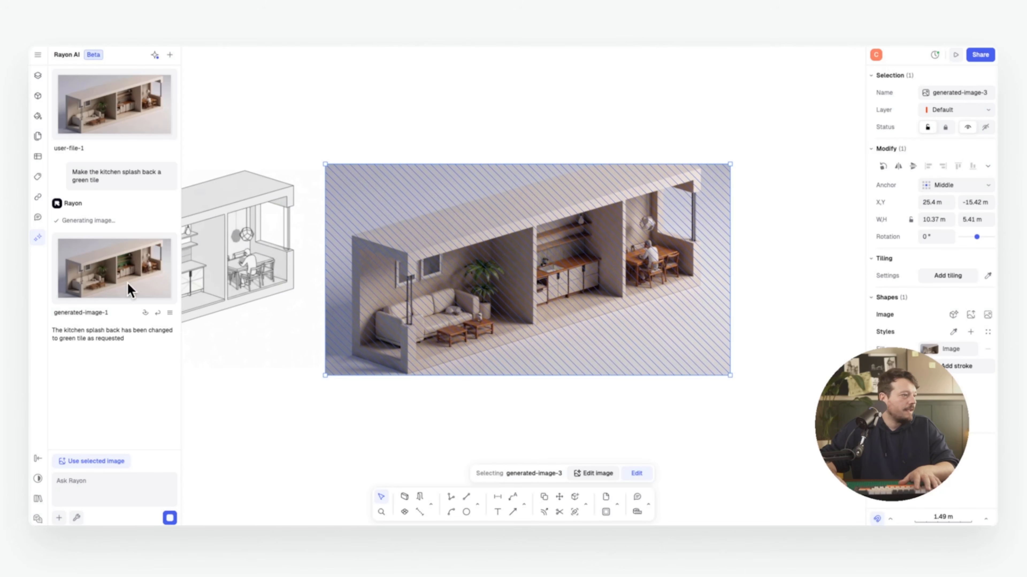
Request dark stained timber kitchen cabinets based on the green-tile image
{"action": "left_click", "coordinate": [157, 313]}
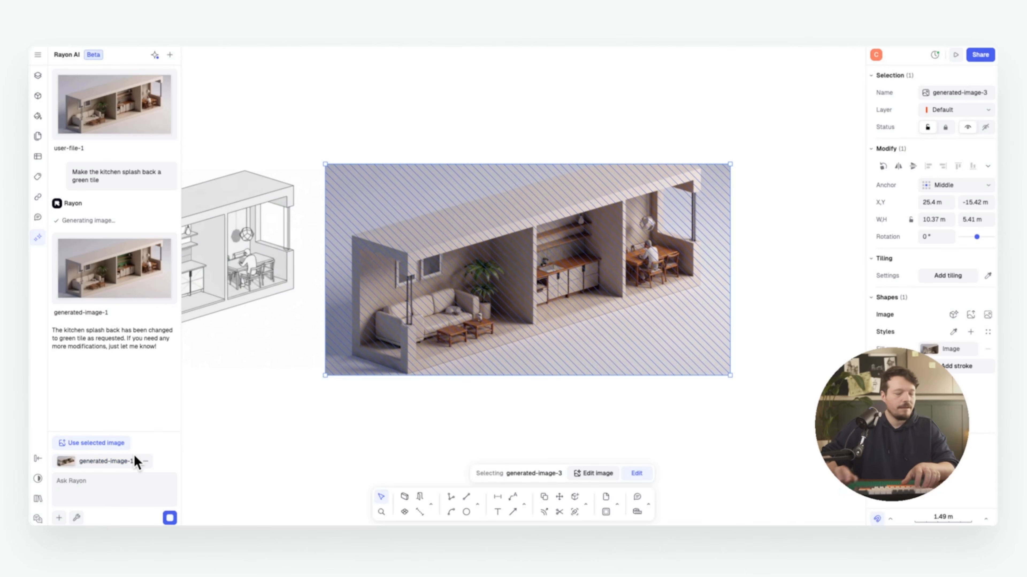
{"action": "type", "text": "make the kitchen cabinets da"}
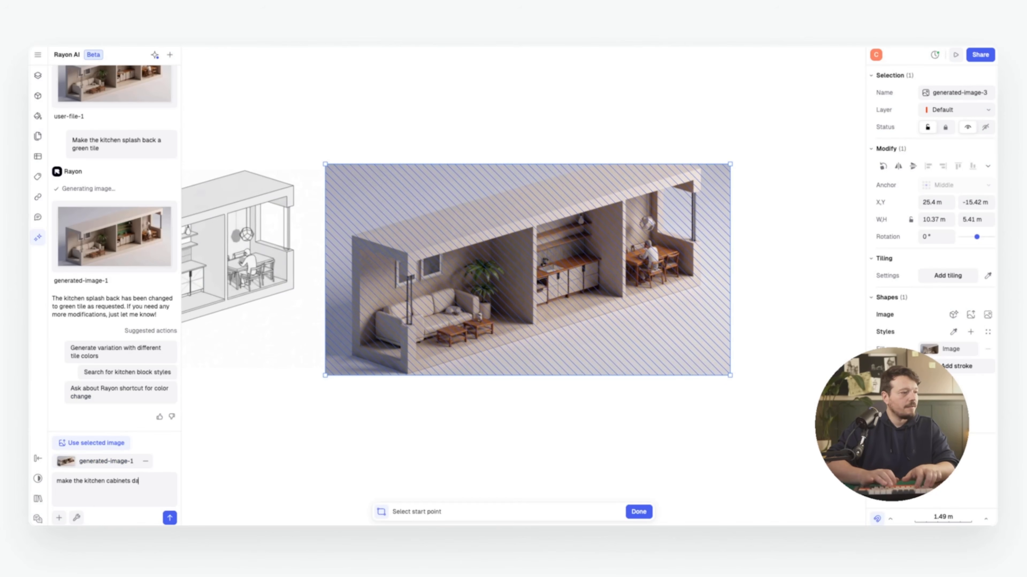
{"action": "key", "text": "BackSpace"}
{"action": "key", "text": "BackSpace"}
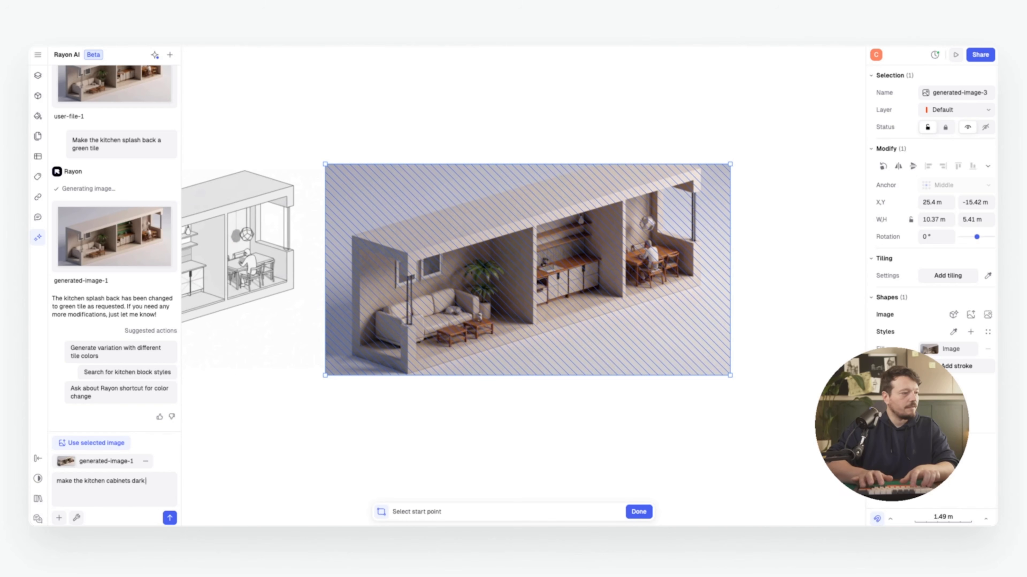
{"action": "type", "text": "stained"}
{"action": "type", "text": " timber"}
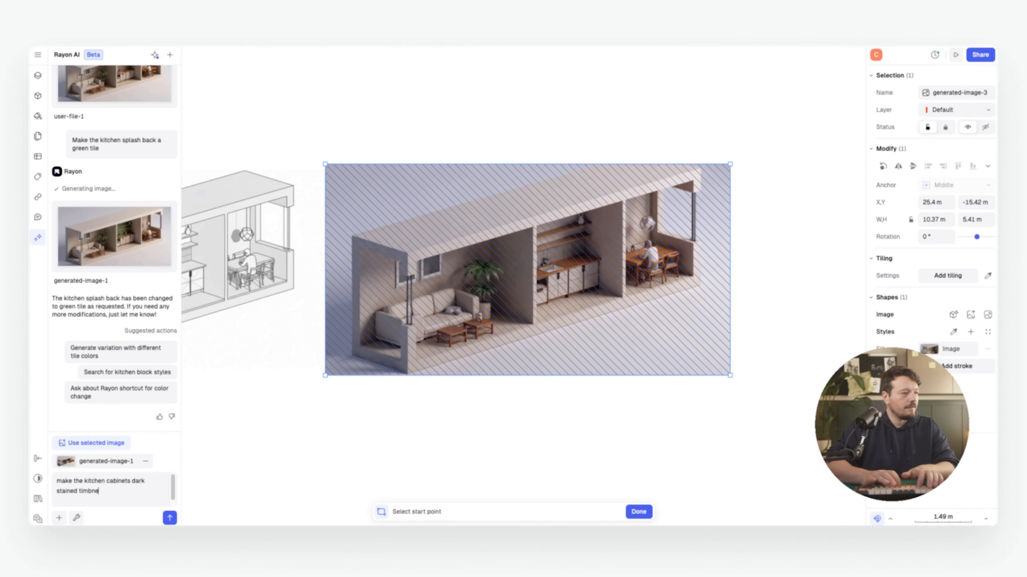
{"action": "key", "text": "Return"}
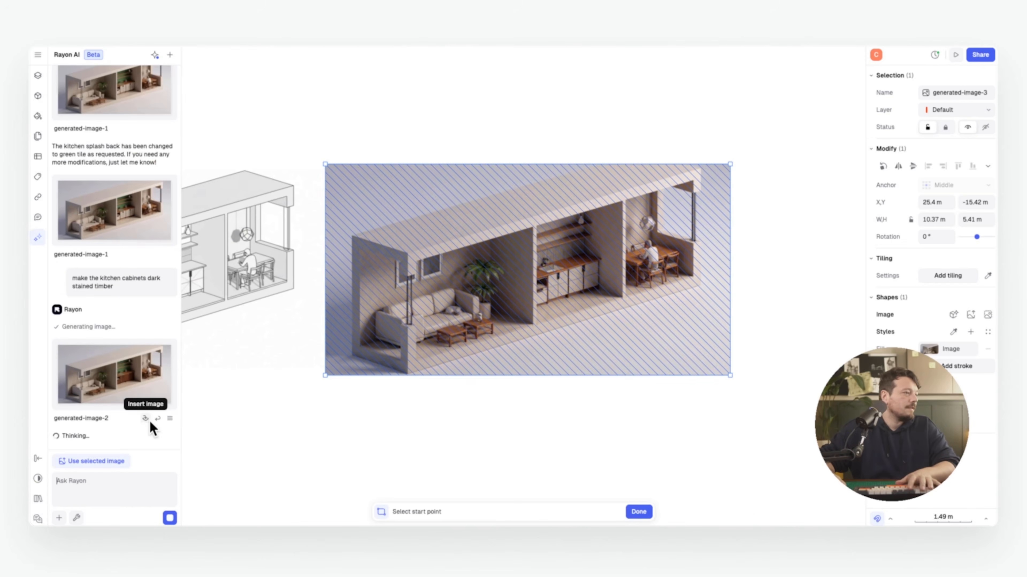
Insert the dark timber kitchen render, delete the large brightened render, and enlarge the new one
{"action": "left_click", "coordinate": [146, 418]}
{"action": "middle_click_drag", "start_coordinate": [465, 247], "coordinate": [388, 234]}
{"action": "key", "text": "Escape"}
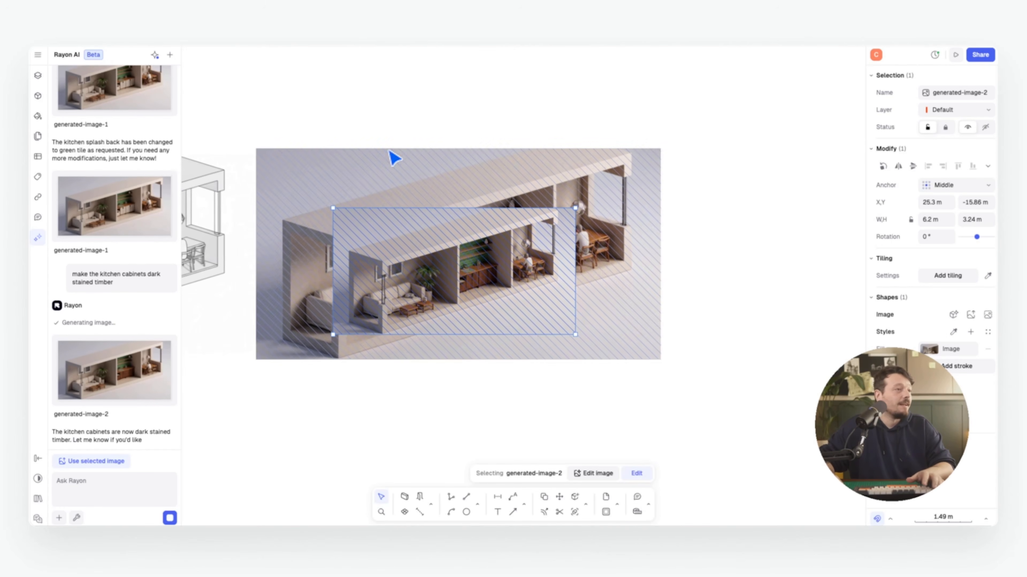
{"action": "left_click", "coordinate": [387, 159]}
{"action": "key", "text": "Delete"}
{"action": "left_click_drag", "start_coordinate": [392, 268], "coordinate": [342, 195]}
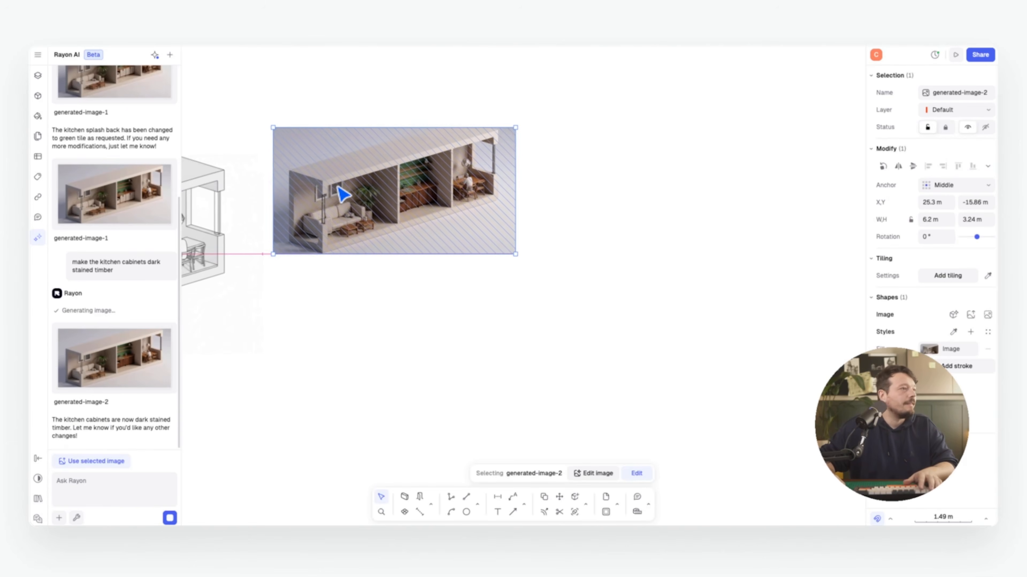
{"action": "left_click_drag", "start_coordinate": [521, 254], "coordinate": [731, 415]}
{"action": "left_click", "coordinate": [816, 342]}
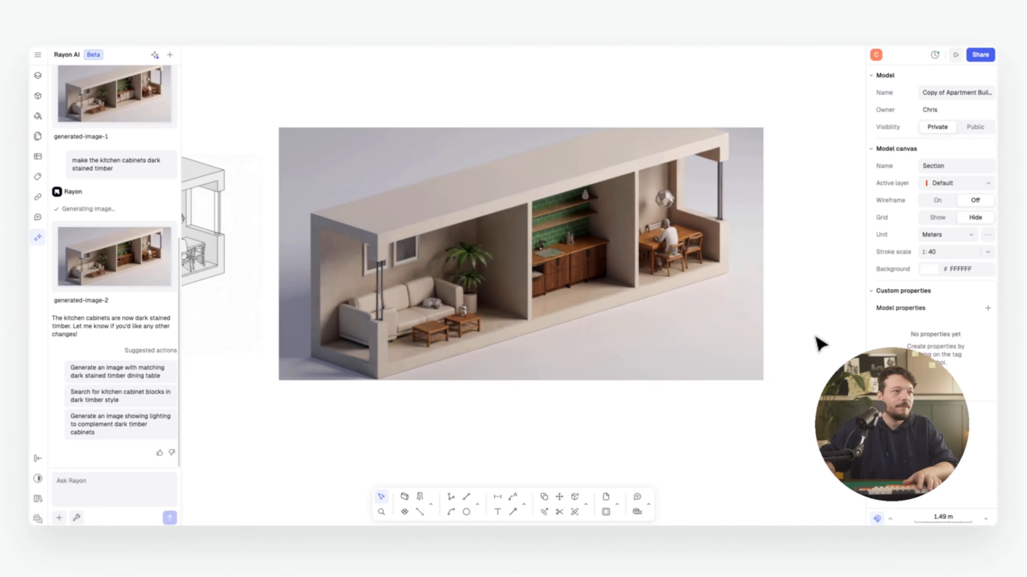
{"action": "mouse_move", "coordinate": [801, 272]}
{"action": "middle_mouse_down"}
{"action": "mouse_move", "coordinate": [784, 294]}
{"action": "mouse_move", "coordinate": [719, 297]}
{"action": "mouse_move", "coordinate": [745, 288]}
{"action": "mouse_move", "coordinate": [754, 269]}
{"action": "middle_mouse_up"}
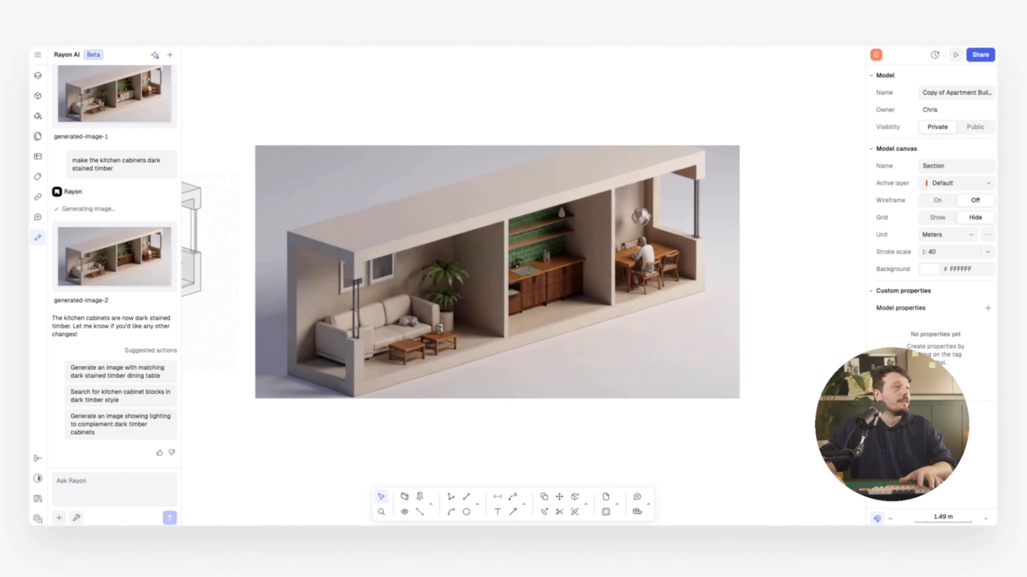
{"action": "key", "text": "super+t"}
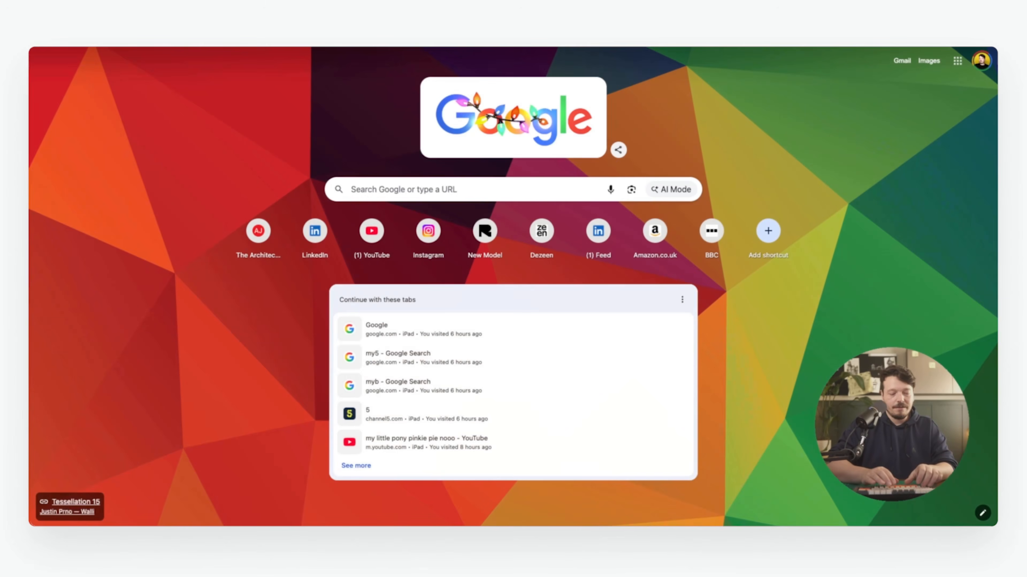
Search images for 'patterned wallpaper plants' and copy the Exotic Foliage Mural Wallpaper image
{"action": "type", "text": "pattern"}
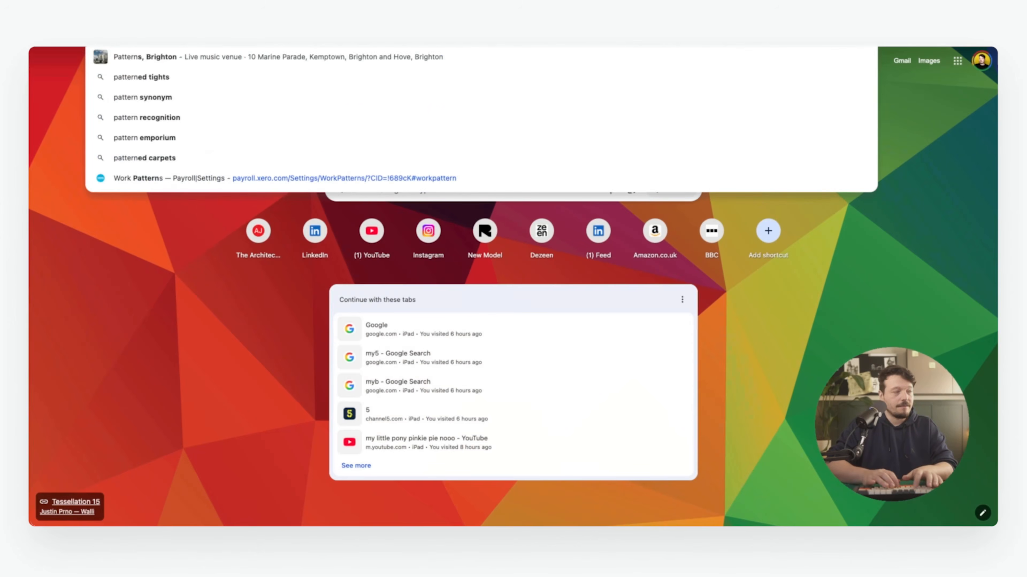
{"action": "type", "text": "ed wallpaper"}
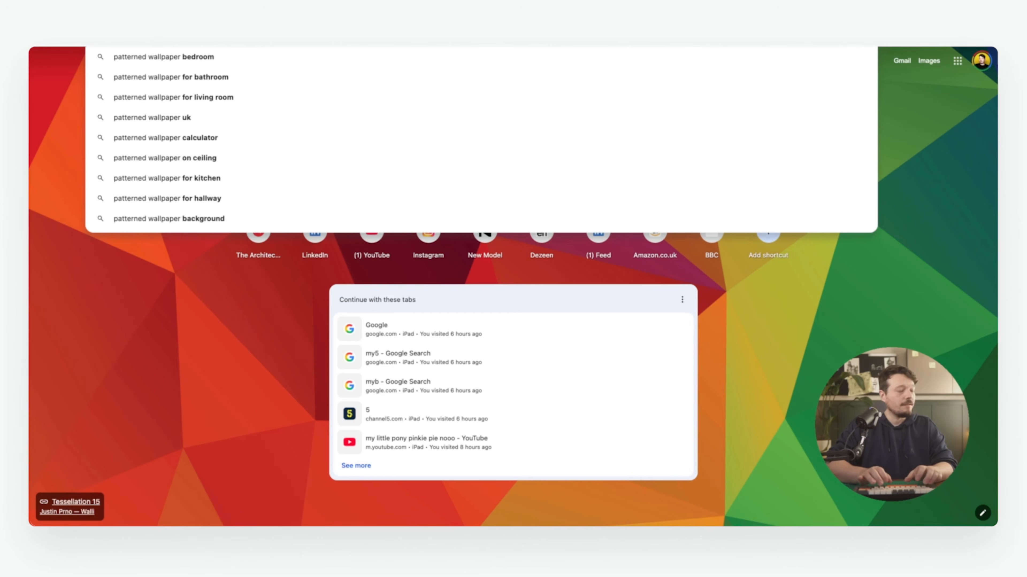
{"action": "type", "text": " plants"}
{"action": "key", "text": "Return"}
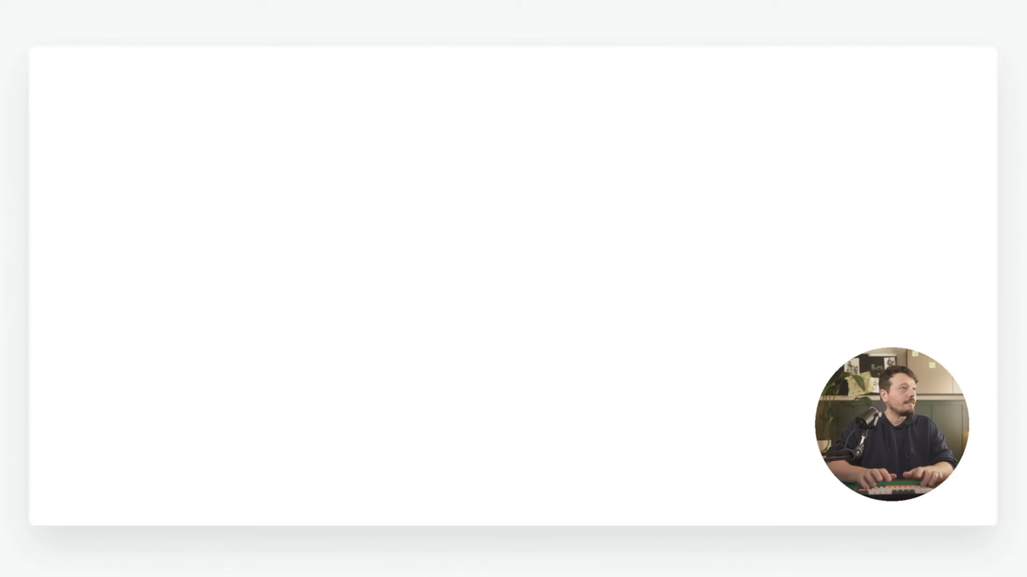
{"action": "left_click", "coordinate": [215, 104]}
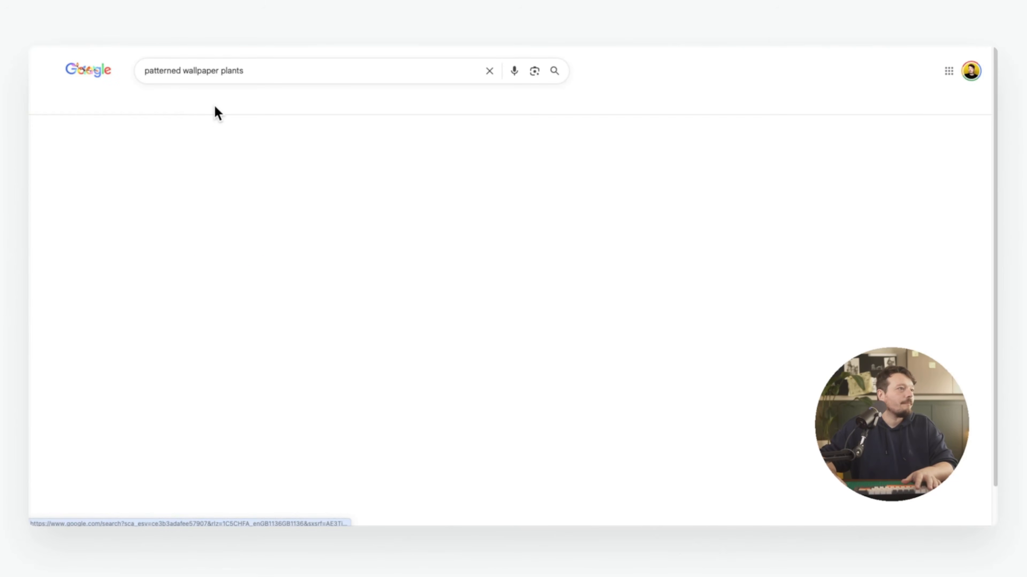
{"action": "scroll", "coordinate": [214, 105], "scroll_direction": "down", "scroll_amount": 2}
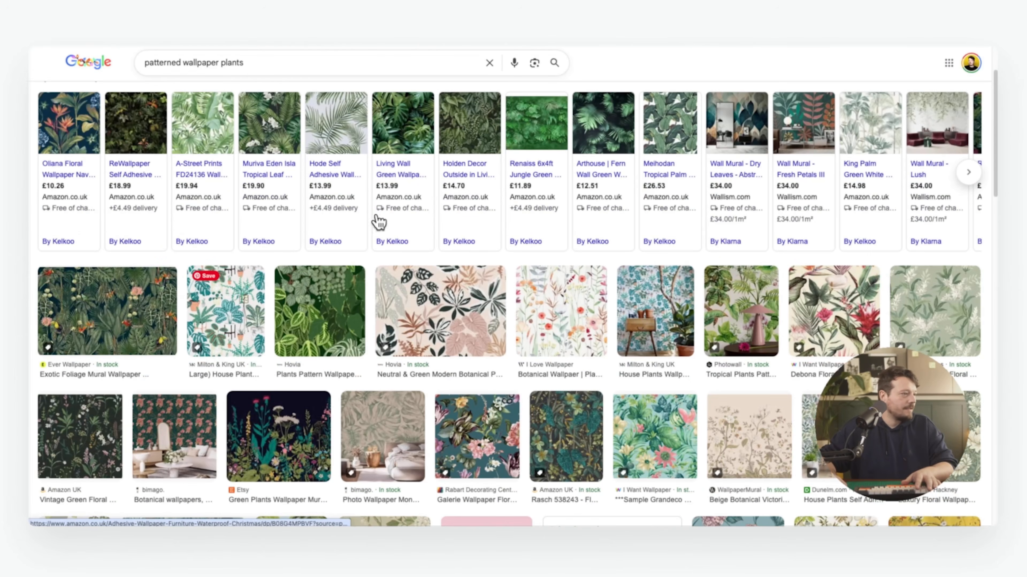
{"action": "left_click", "coordinate": [107, 311]}
{"action": "right_click", "coordinate": [708, 202]}
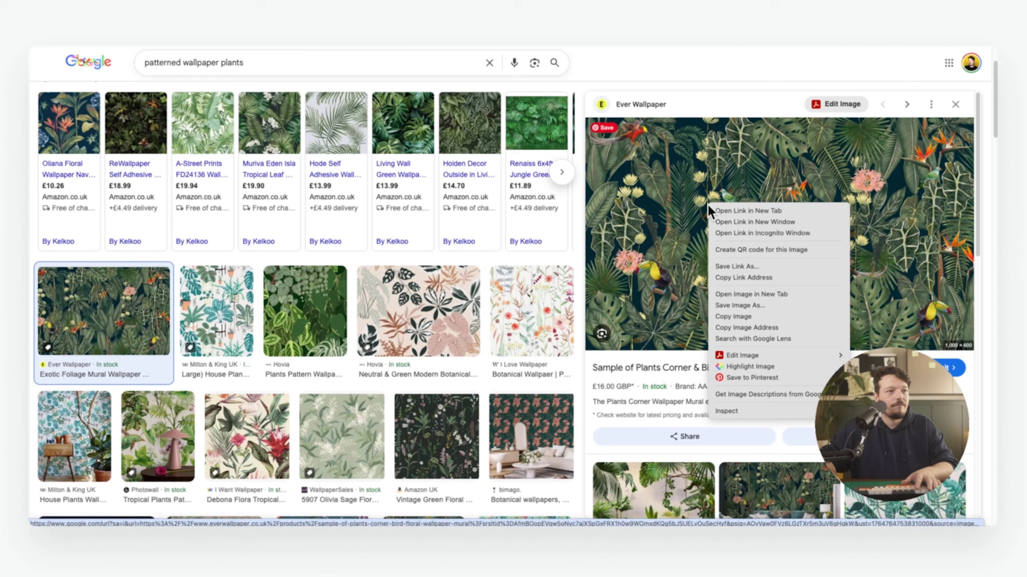
{"action": "left_click", "coordinate": [747, 327]}
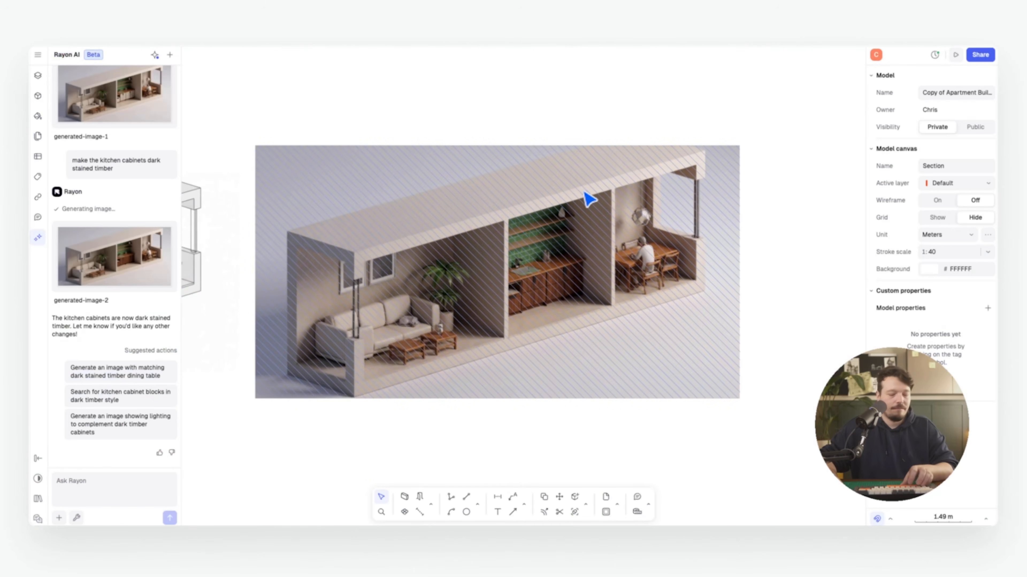
Paste the jungle wallpaper on the canvas; attach generated-image-2 and a wallpaper capture to chat
{"action": "key", "text": "ctrl+v"}
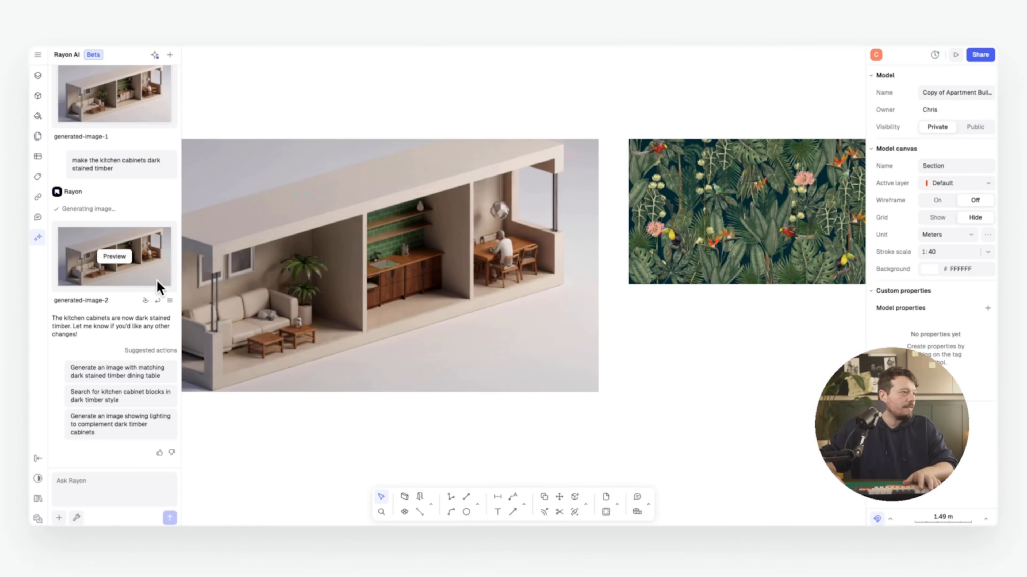
{"action": "left_click", "coordinate": [157, 300]}
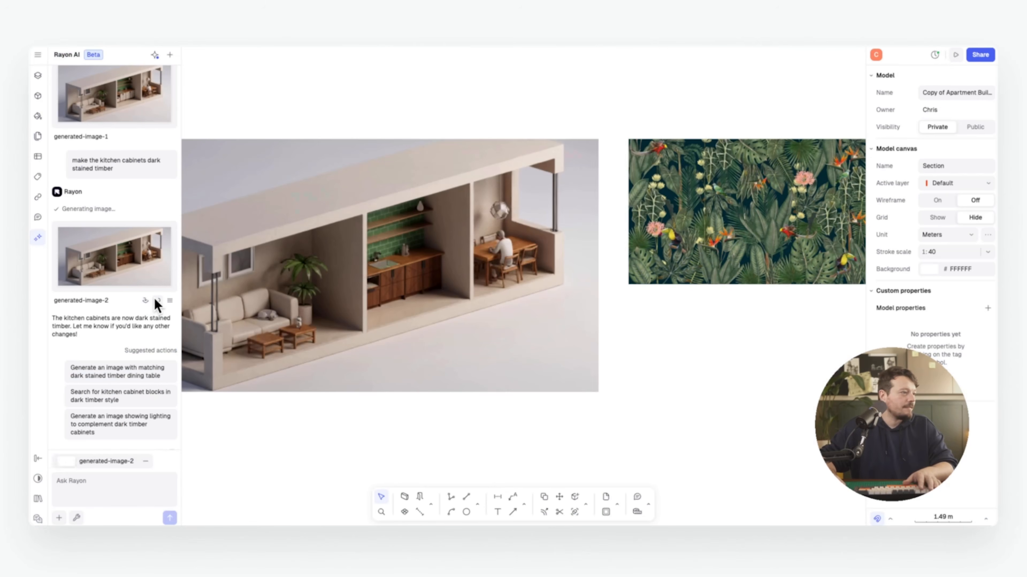
{"action": "left_click", "coordinate": [77, 519]}
{"action": "left_click", "coordinate": [81, 496]}
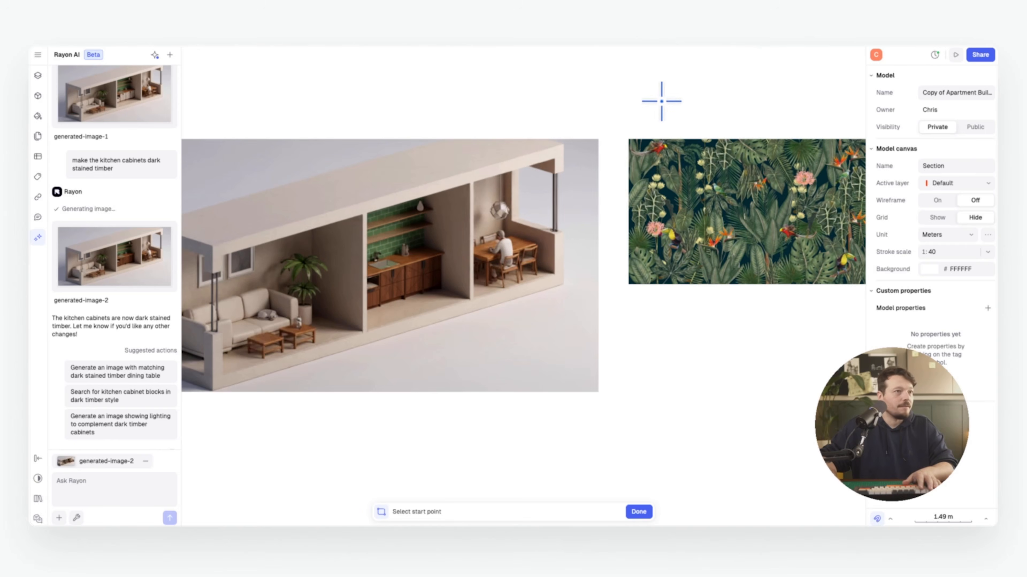
{"action": "left_click_drag", "start_coordinate": [661, 101], "coordinate": [463, 133]}
{"action": "left_click", "coordinate": [462, 136]}
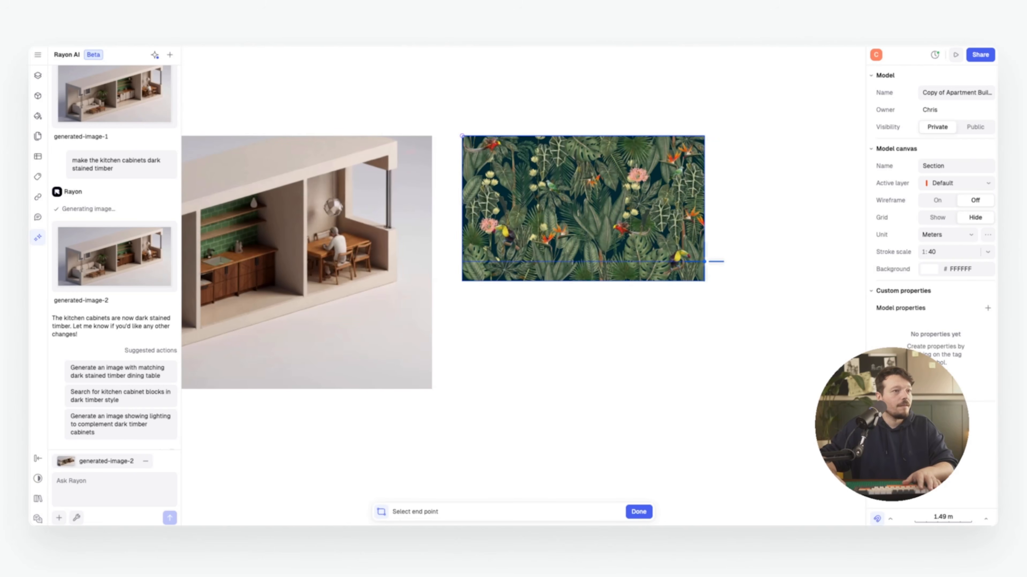
{"action": "left_click", "coordinate": [703, 280]}
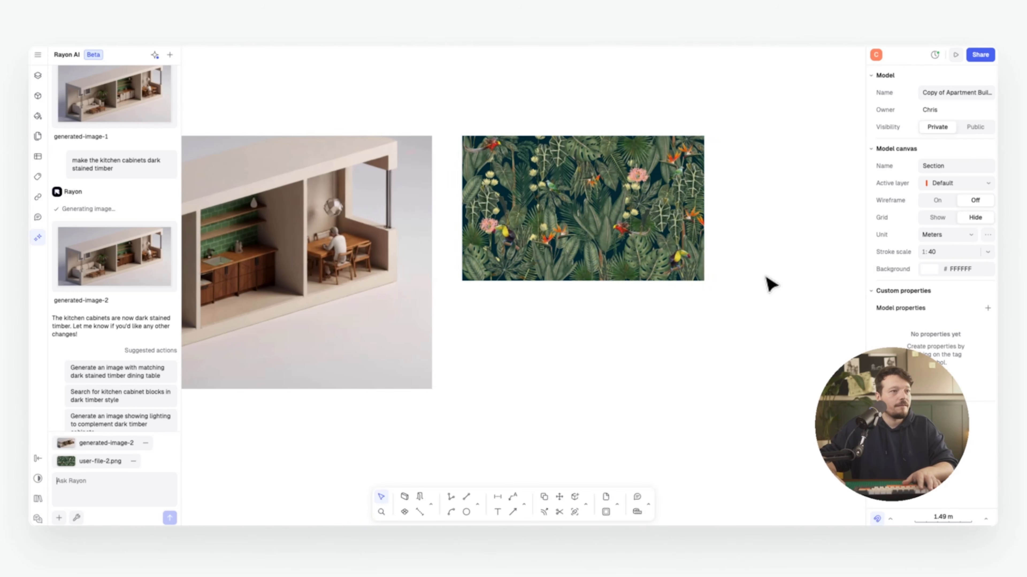
Ask the AI to 'Add this green wallpaper to the living room walls'
{"action": "left_click", "coordinate": [80, 490]}
{"action": "type", "text": "Add th"}
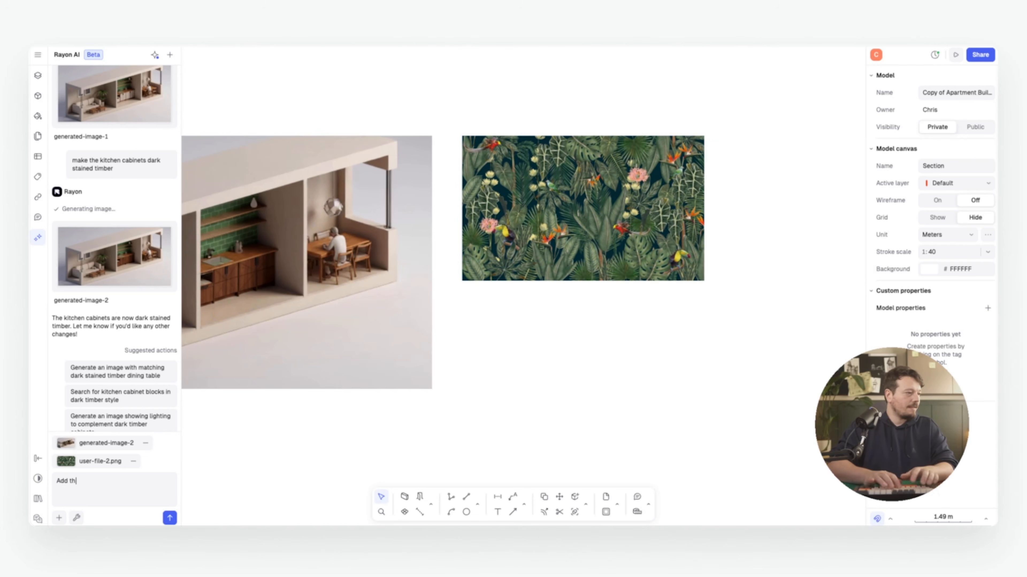
{"action": "type", "text": "is g"}
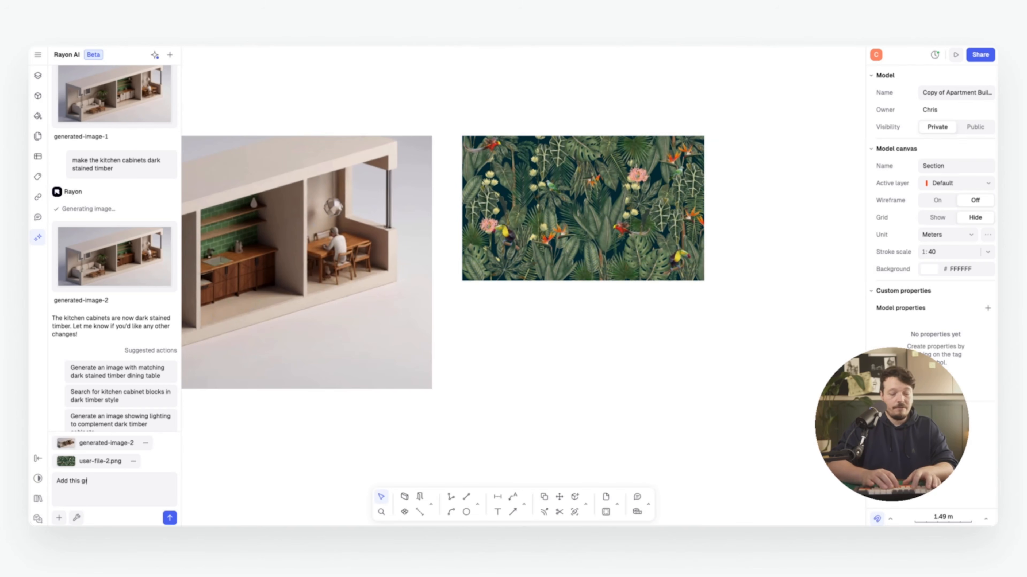
{"action": "type", "text": "reen wallpaper to the living roo"}
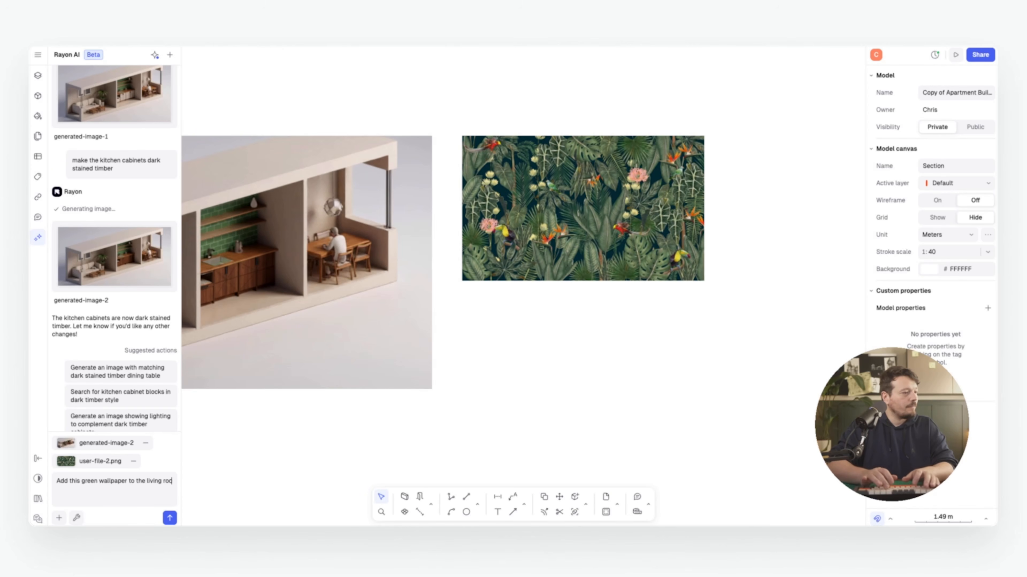
{"action": "type", "text": "m walls"}
{"action": "key", "text": "Return"}
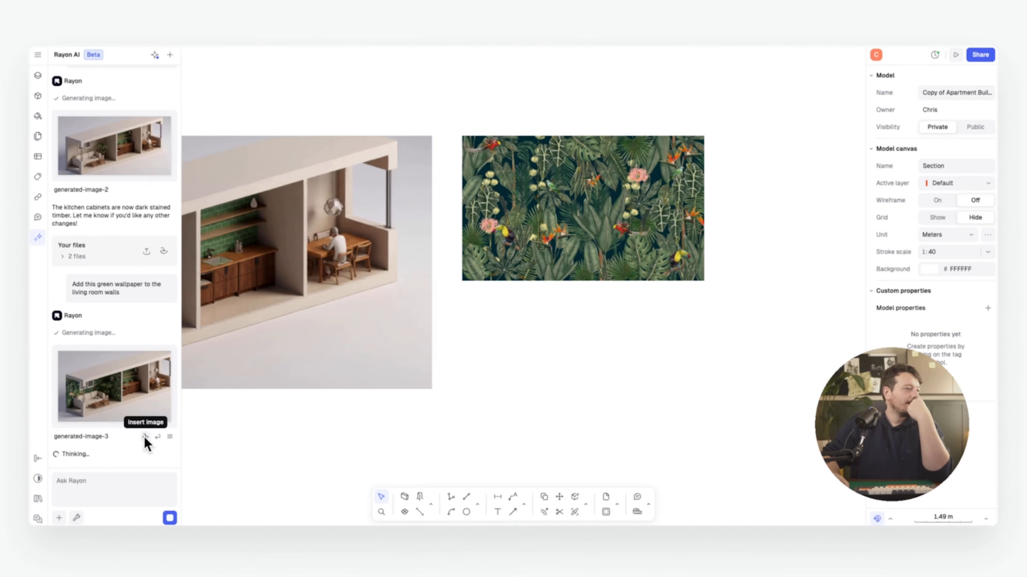
Insert generated-image-3 below the wallpaper image and enlarge it
{"action": "left_click", "coordinate": [145, 437]}
{"action": "left_click_drag", "start_coordinate": [547, 277], "coordinate": [598, 366]}
{"action": "middle_click_drag", "start_coordinate": [638, 255], "coordinate": [441, 46]}
{"action": "left_click_drag", "start_coordinate": [499, 244], "coordinate": [695, 344], "text": "shift"}
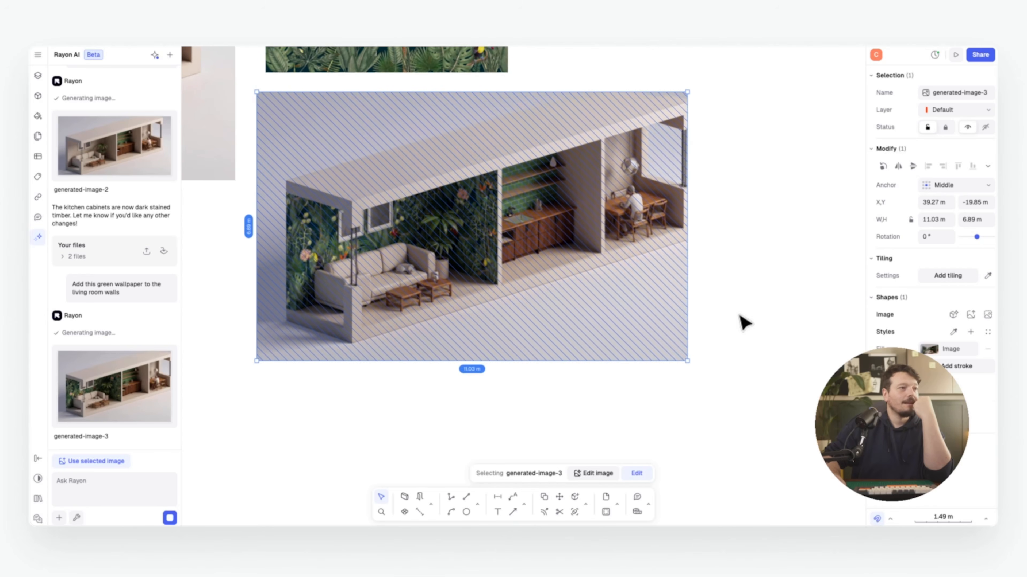
{"action": "left_click", "coordinate": [739, 315]}
{"action": "middle_click_drag", "start_coordinate": [669, 252], "coordinate": [699, 287]}
{"action": "scroll", "coordinate": [699, 287], "scroll_direction": "up", "scroll_amount": 1}
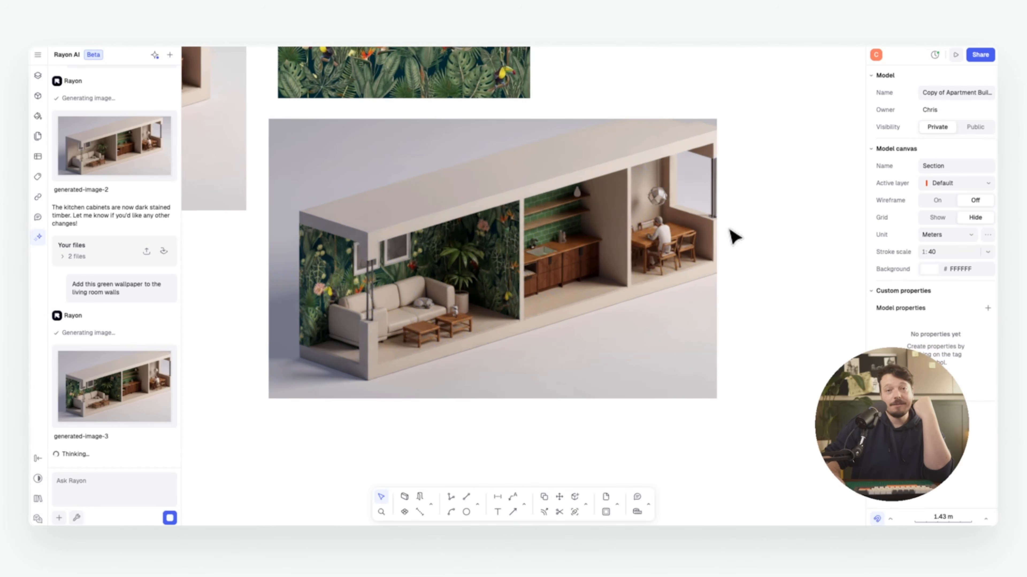
{"action": "middle_click_drag", "start_coordinate": [752, 207], "coordinate": [735, 229]}
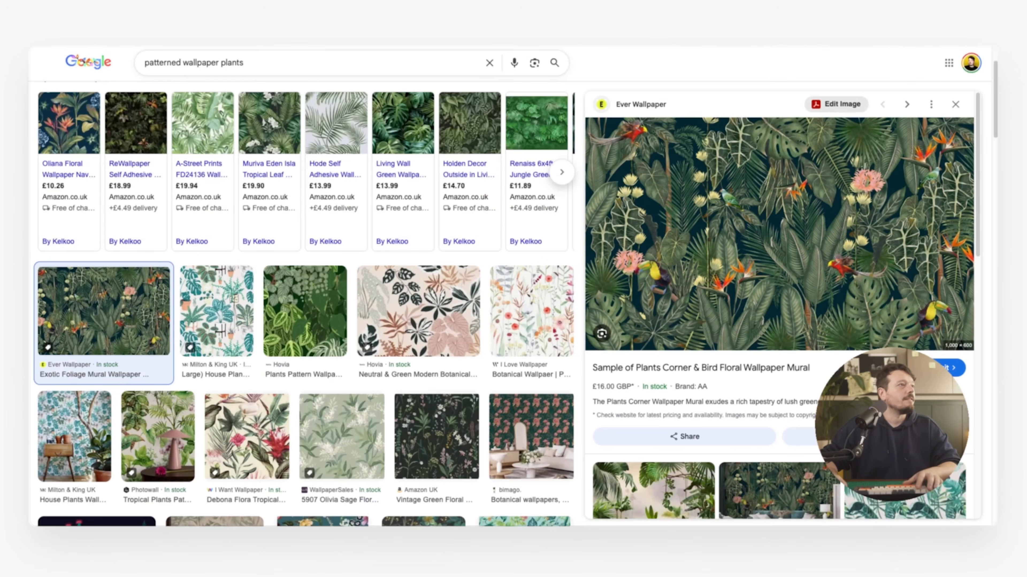
{"action": "key", "text": "ctrl+l"}
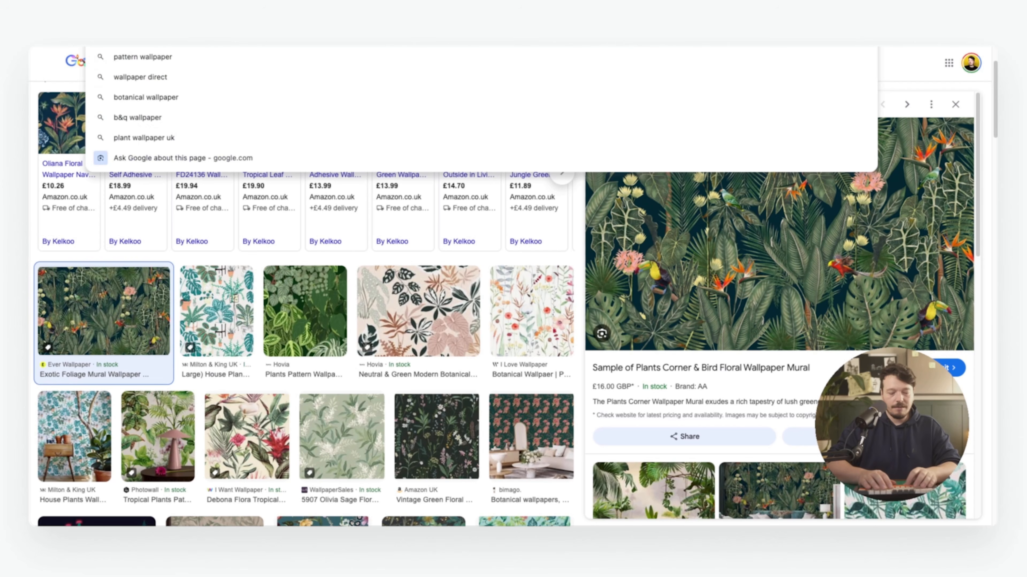
Search 'vitra sofa', open Vitra's Polder Sofa page, and copy the sofa image
{"action": "type", "text": "vitra sofa"}
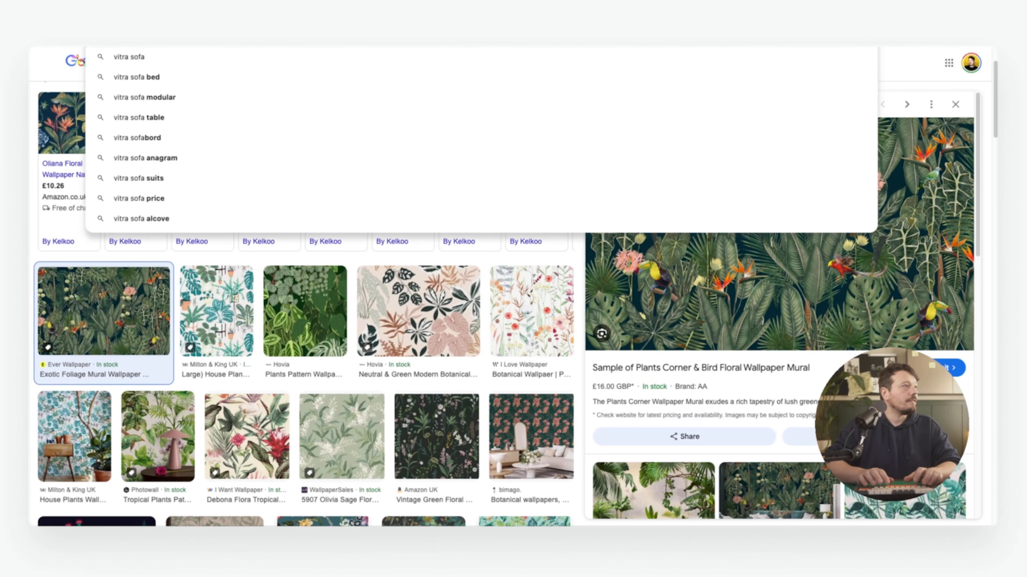
{"action": "key", "text": "Return"}
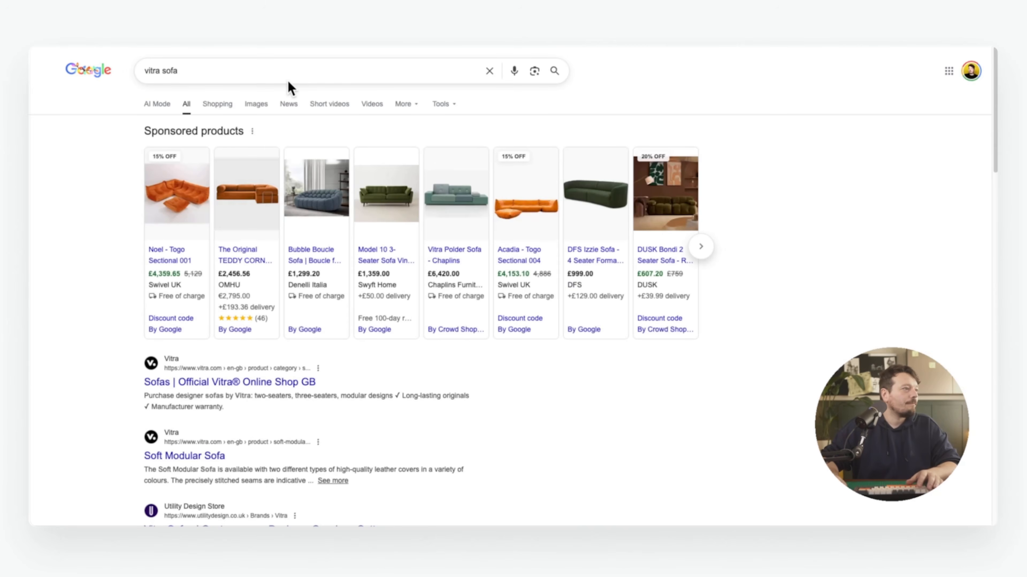
{"action": "left_click", "coordinate": [210, 383]}
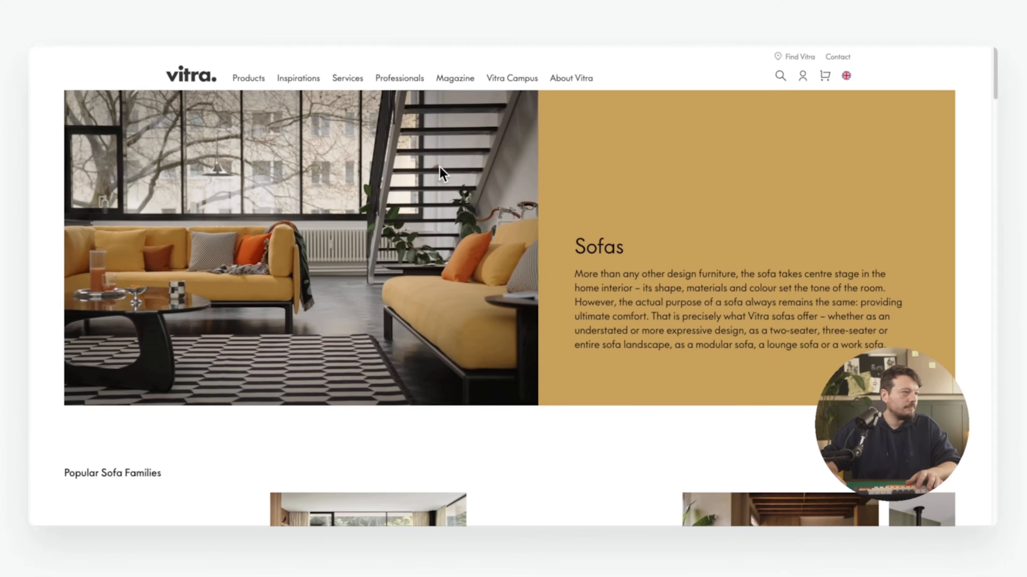
{"action": "scroll", "coordinate": [496, 237], "scroll_direction": "down", "scroll_amount": 5}
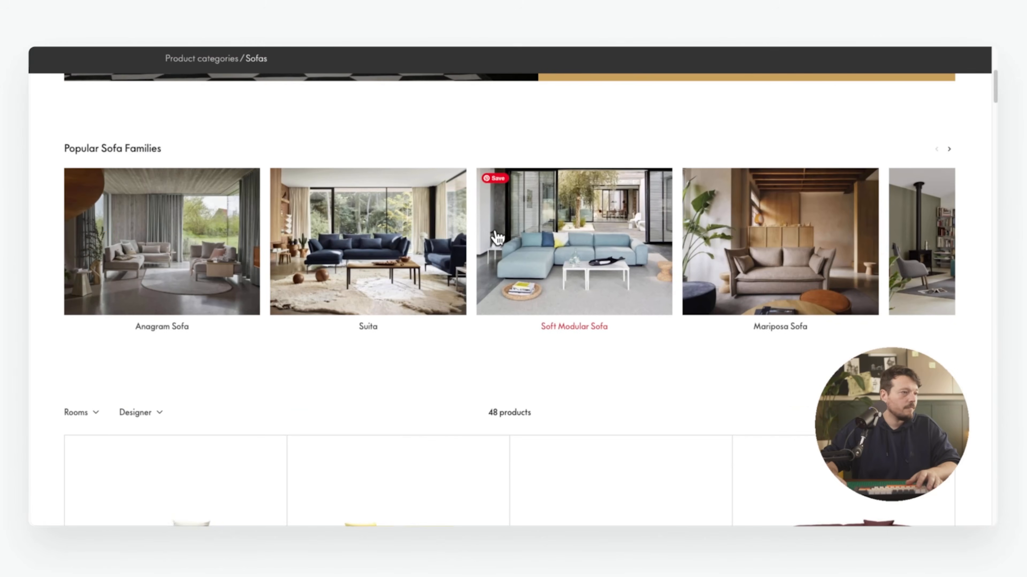
{"action": "scroll", "coordinate": [440, 227], "scroll_direction": "down", "scroll_amount": 6}
{"action": "scroll", "coordinate": [440, 226], "scroll_direction": "down", "scroll_amount": 10}
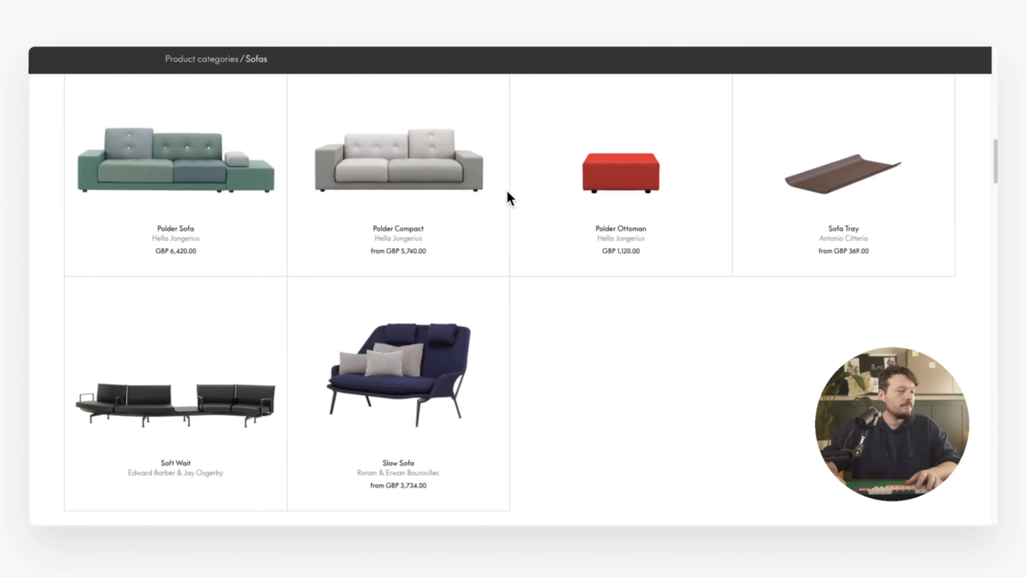
{"action": "left_click", "coordinate": [229, 194]}
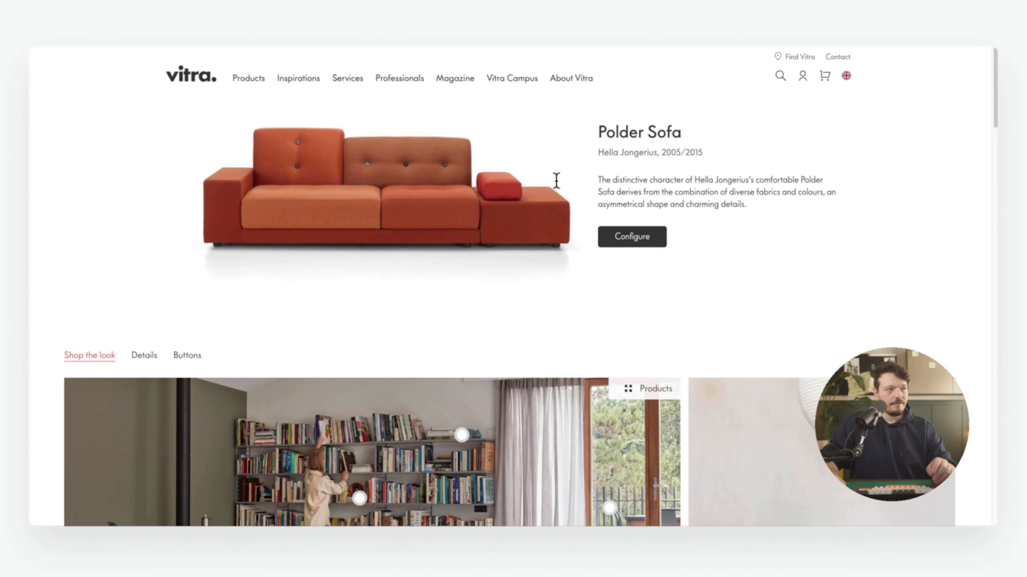
{"action": "right_click", "coordinate": [416, 190]}
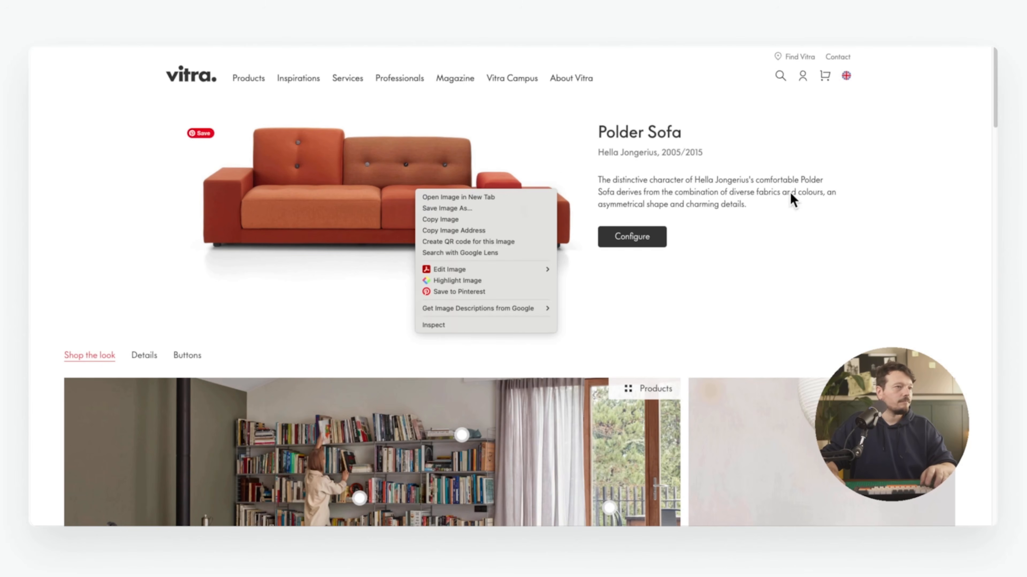
{"action": "left_click", "coordinate": [522, 220]}
{"action": "key", "text": "super+Tab"}
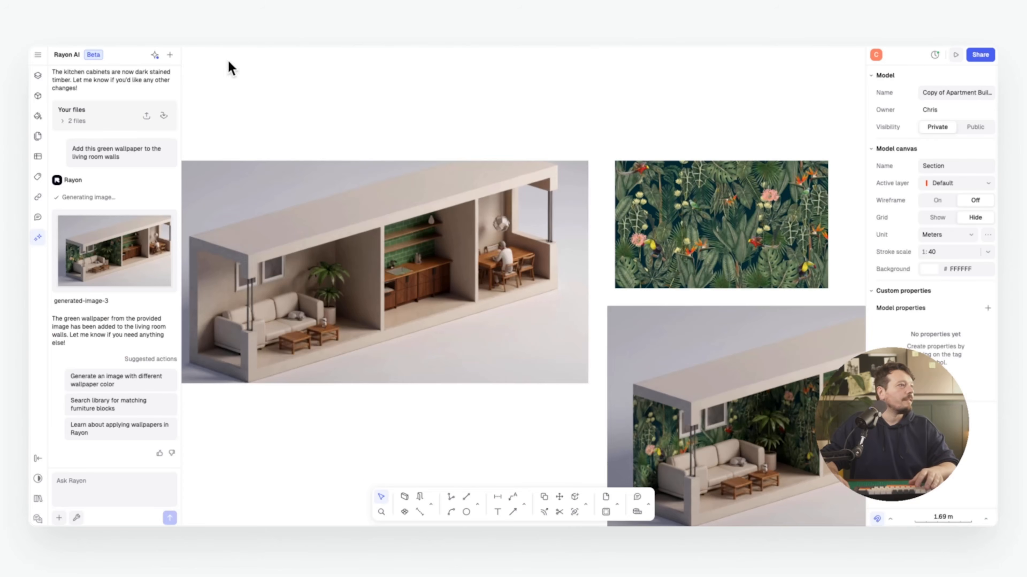
Paste the orange Polder sofa image onto the canvas above the render
{"action": "key", "text": "super+v"}
{"action": "left_click_drag", "start_coordinate": [508, 270], "coordinate": [351, 72]}
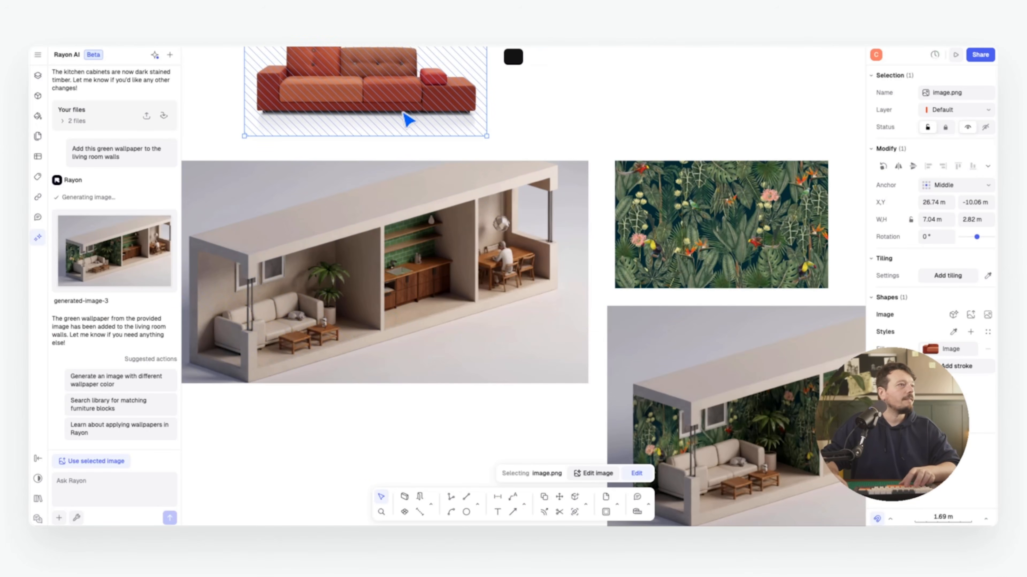
{"action": "scroll", "coordinate": [485, 119], "scroll_direction": "up", "scroll_amount": 2}
{"action": "left_click", "coordinate": [615, 133]}
{"action": "scroll", "coordinate": [566, 227], "scroll_direction": "down", "scroll_amount": 2}
{"action": "mouse_move", "coordinate": [525, 328]}
{"action": "middle_mouse_down"}
{"action": "mouse_move", "coordinate": [393, 262]}
{"action": "mouse_move", "coordinate": [201, 192]}
{"action": "mouse_move", "coordinate": [540, 317]}
{"action": "middle_mouse_up"}
Reference generated-image-2 and a sofa capture, asking the AI to swap in the orange sofa
{"action": "left_click", "coordinate": [533, 273]}
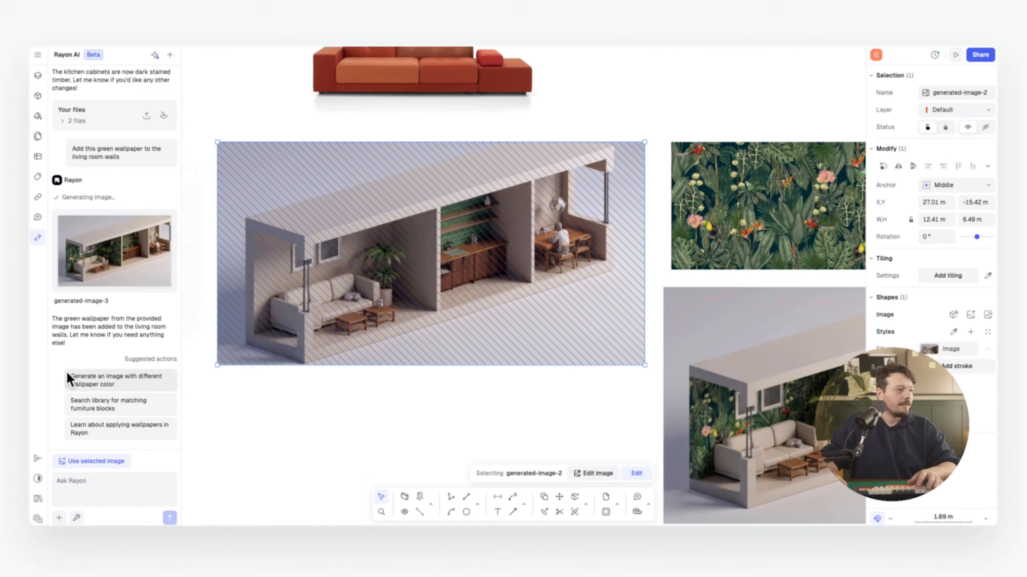
{"action": "right_click", "coordinate": [380, 217]}
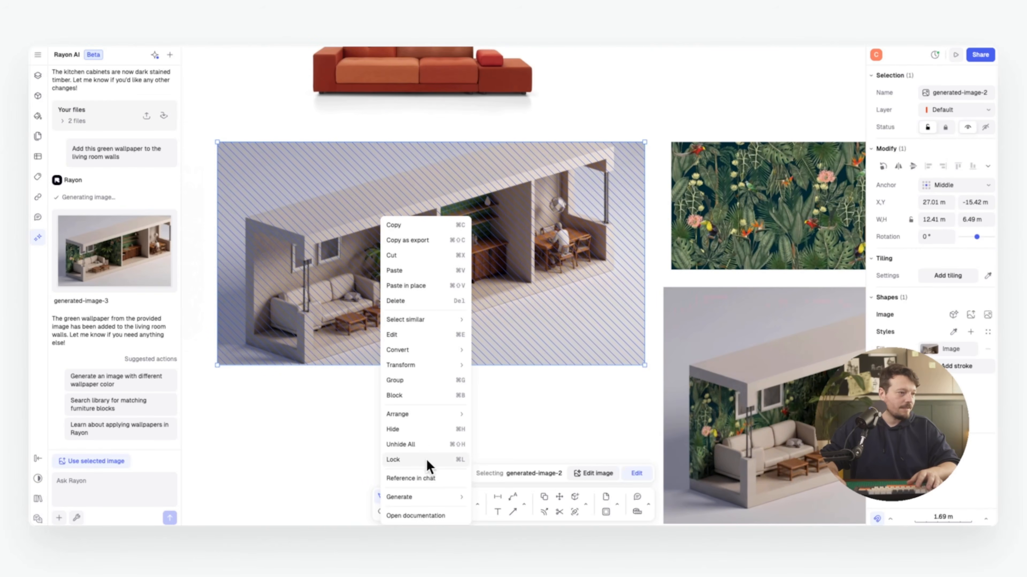
{"action": "left_click", "coordinate": [427, 476]}
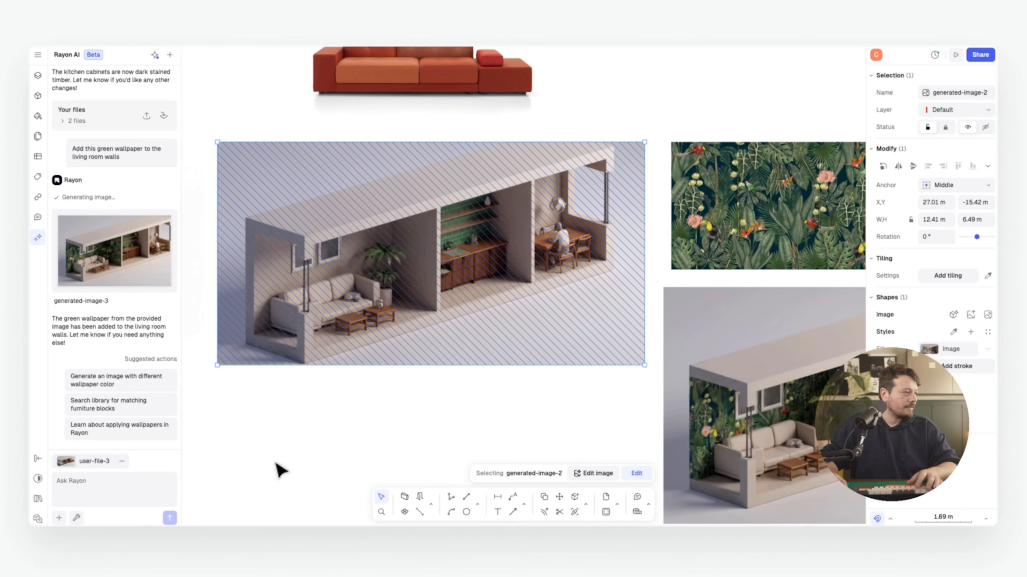
{"action": "left_click", "coordinate": [59, 519]}
{"action": "left_click", "coordinate": [91, 500]}
{"action": "scroll", "coordinate": [269, 162], "scroll_direction": "up", "scroll_amount": 2}
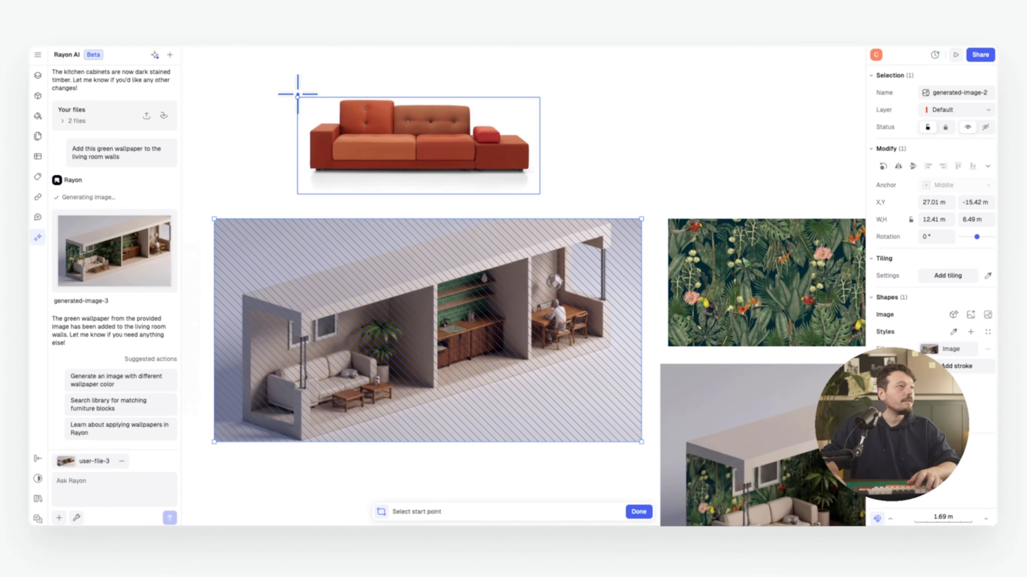
{"action": "left_click_drag", "start_coordinate": [297, 96], "coordinate": [539, 194]}
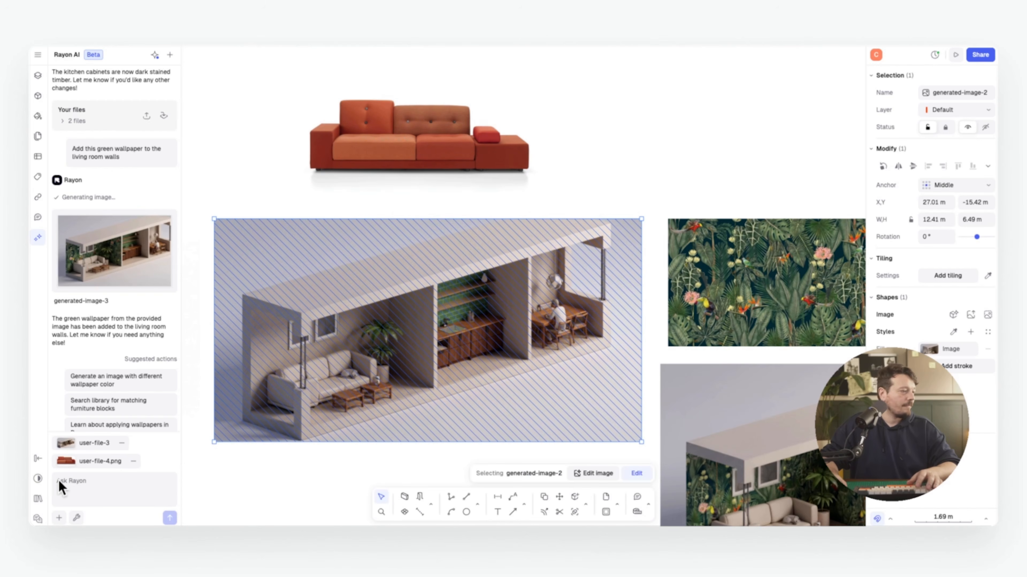
{"action": "type", "text": "s"}
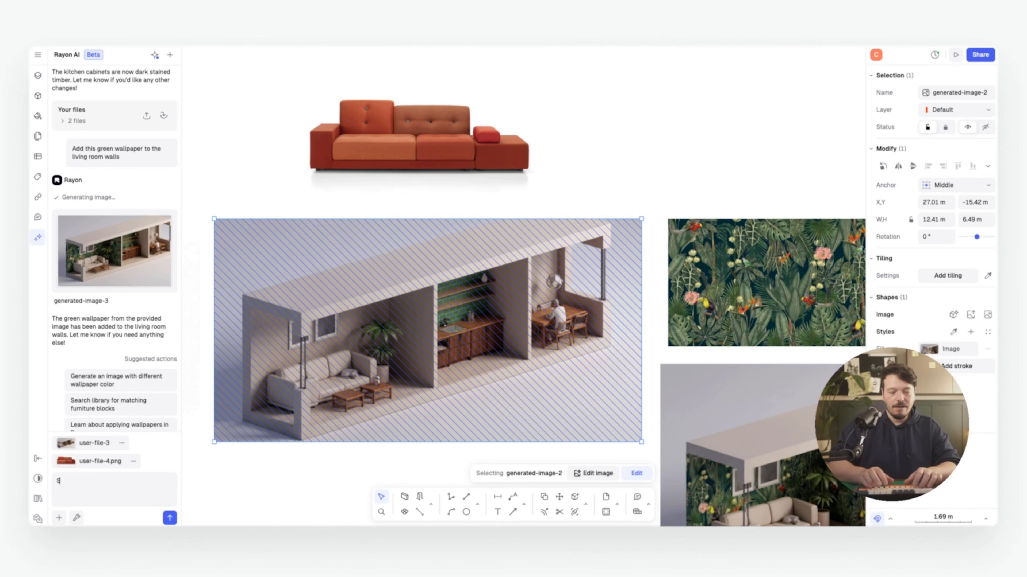
{"action": "type", "text": "wap the sof"}
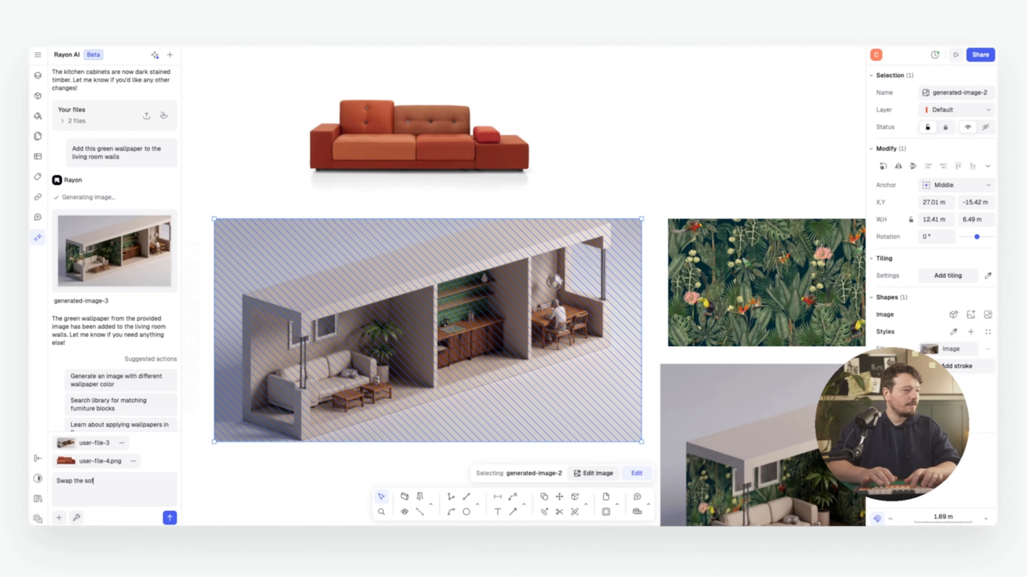
{"action": "type", "text": "a for this orang"}
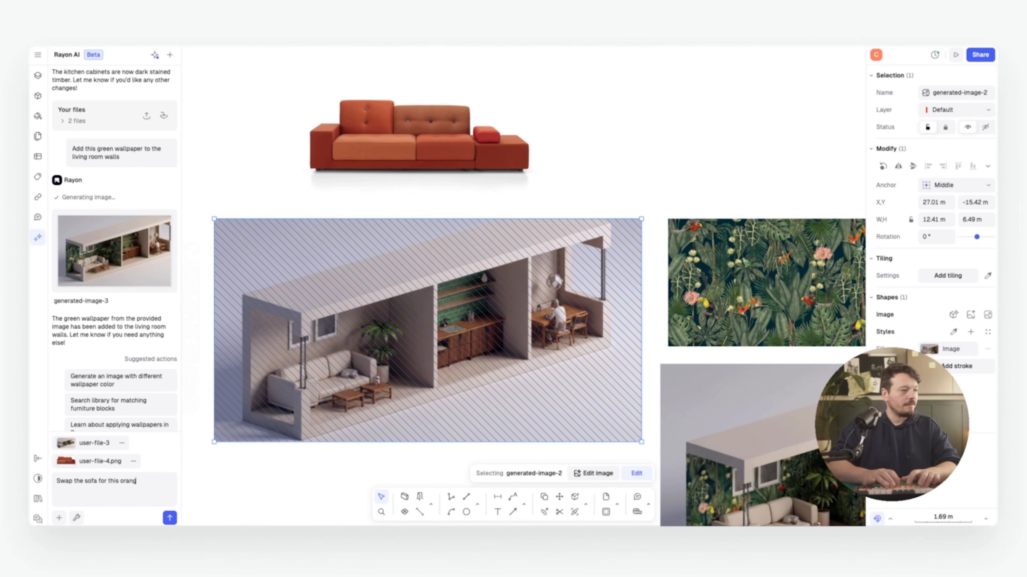
{"action": "type", "text": "e sofa"}
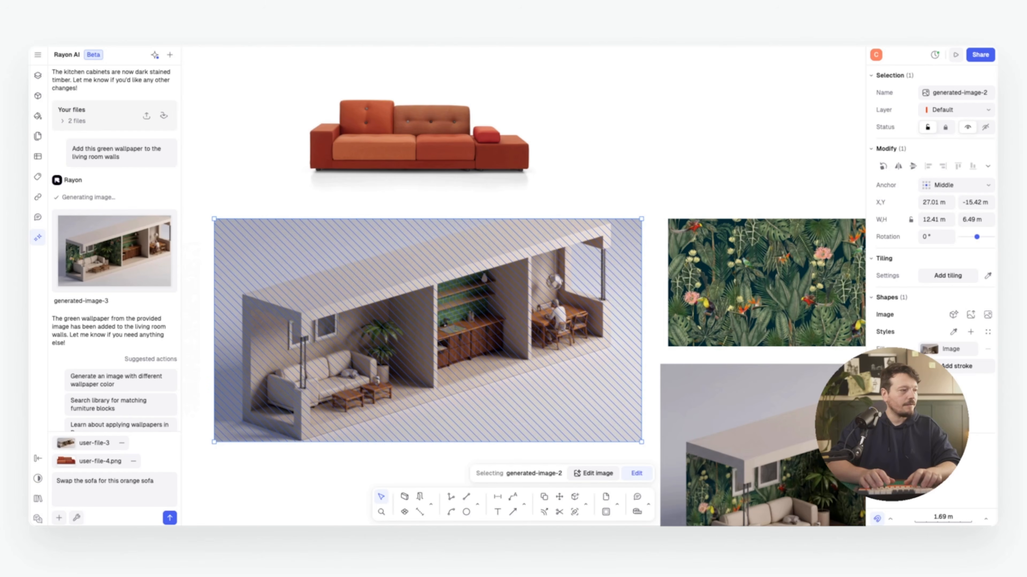
{"action": "left_click", "coordinate": [99, 482]}
{"action": "type", "text": "in the axon"}
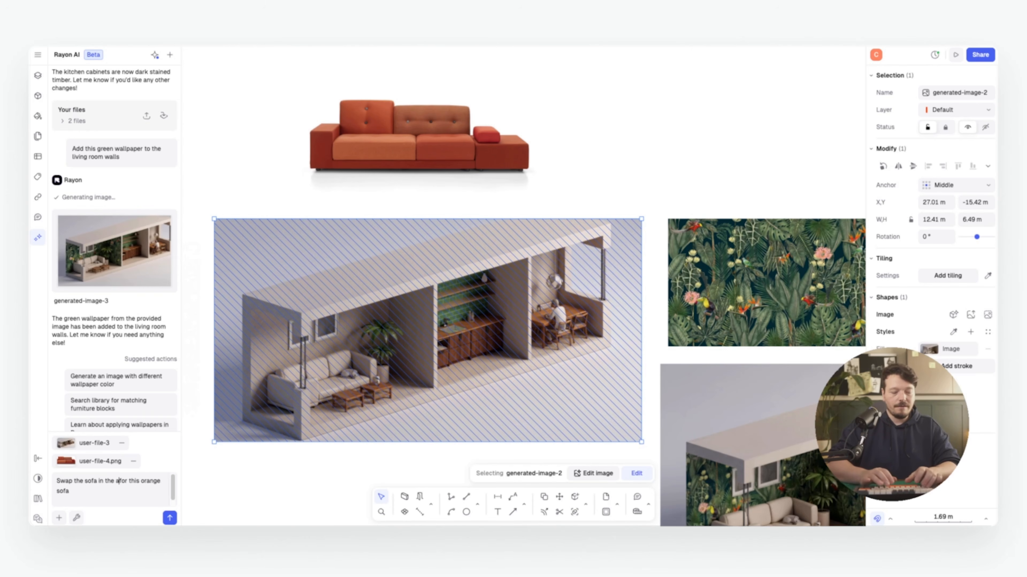
{"action": "type", "text": "o"}
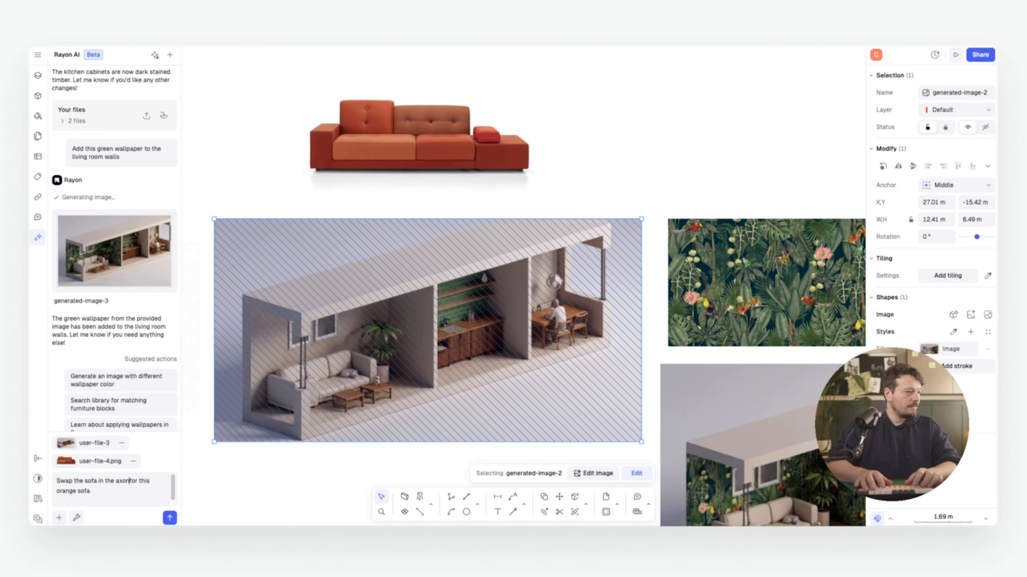
{"action": "key", "text": "Return"}
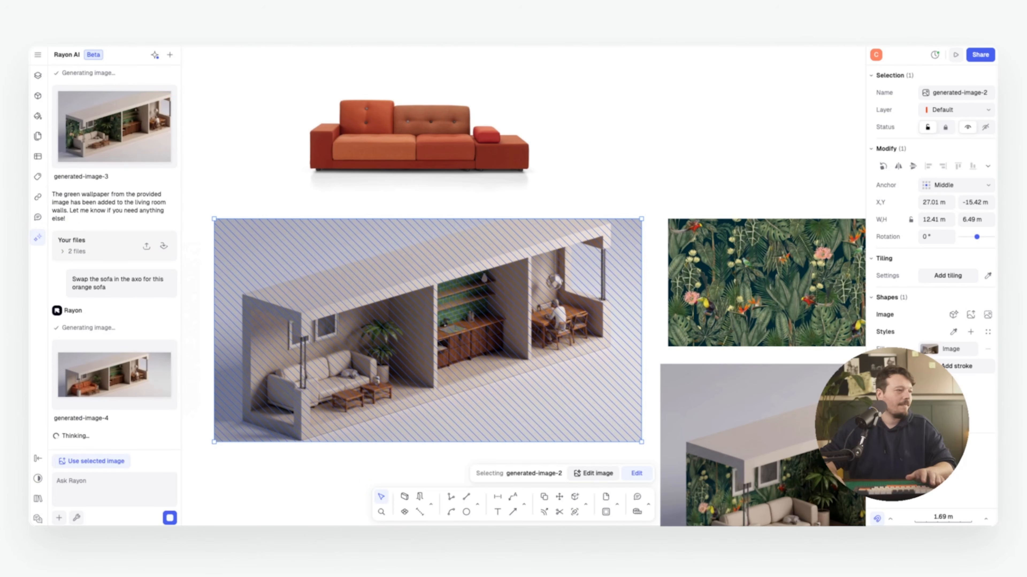
Preview generated-image-4 with the orange sofa and insert it onto the canvas
{"action": "left_click", "coordinate": [111, 374]}
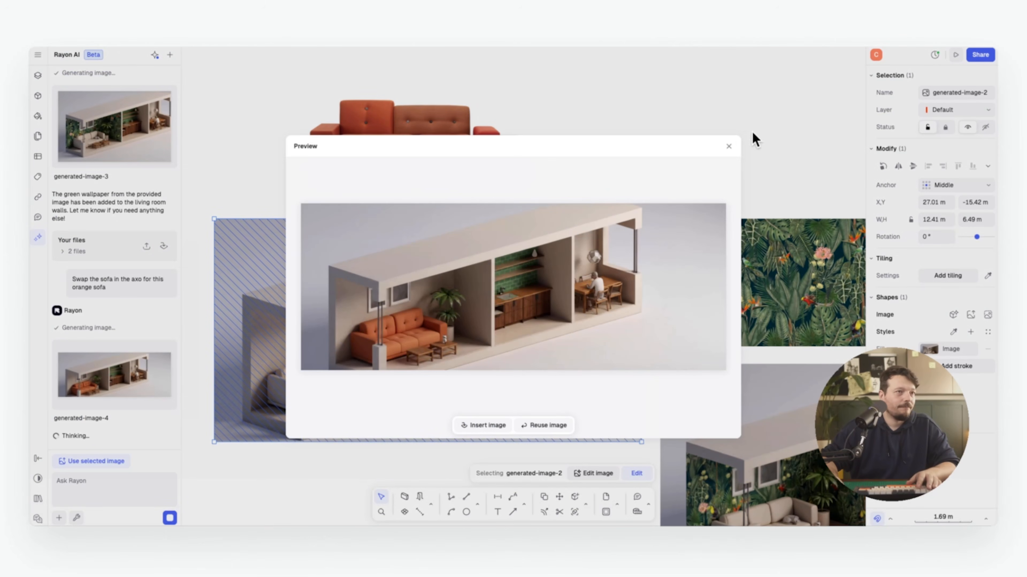
{"action": "left_click", "coordinate": [729, 146]}
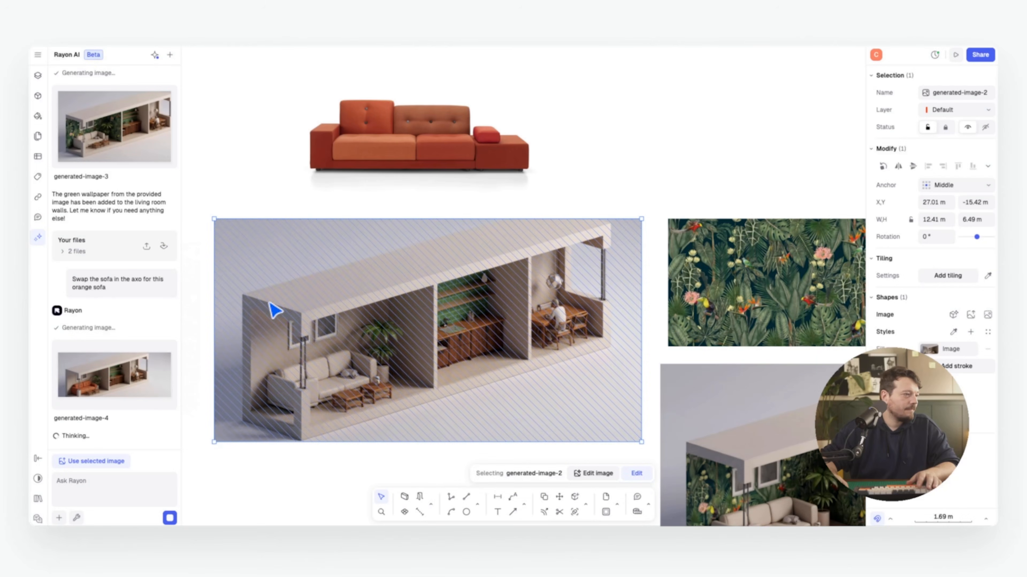
{"action": "left_click", "coordinate": [144, 418]}
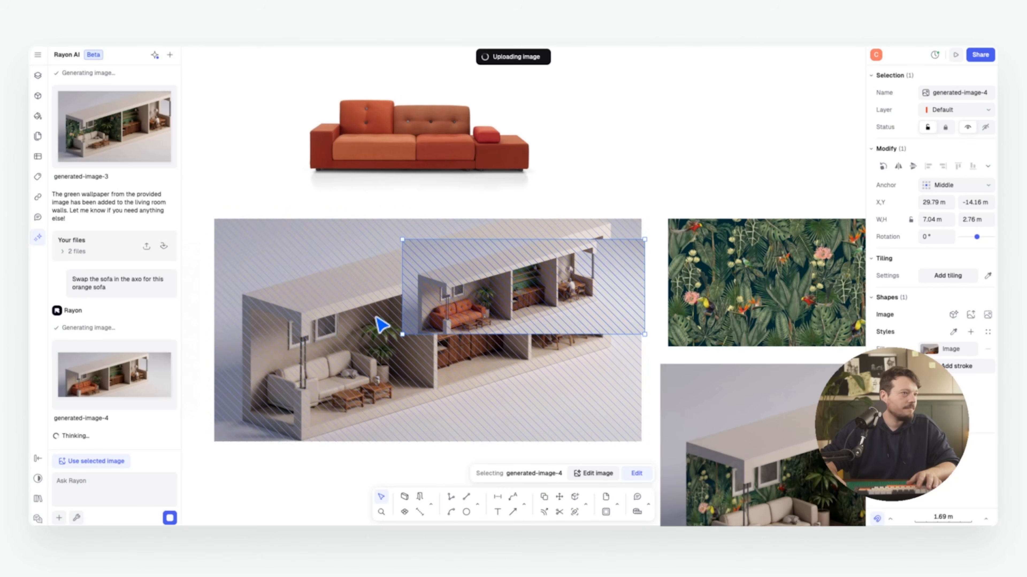
{"action": "left_click_drag", "start_coordinate": [644, 127], "coordinate": [655, 130]}
{"action": "middle_click_drag", "start_coordinate": [654, 129], "coordinate": [468, 309]}
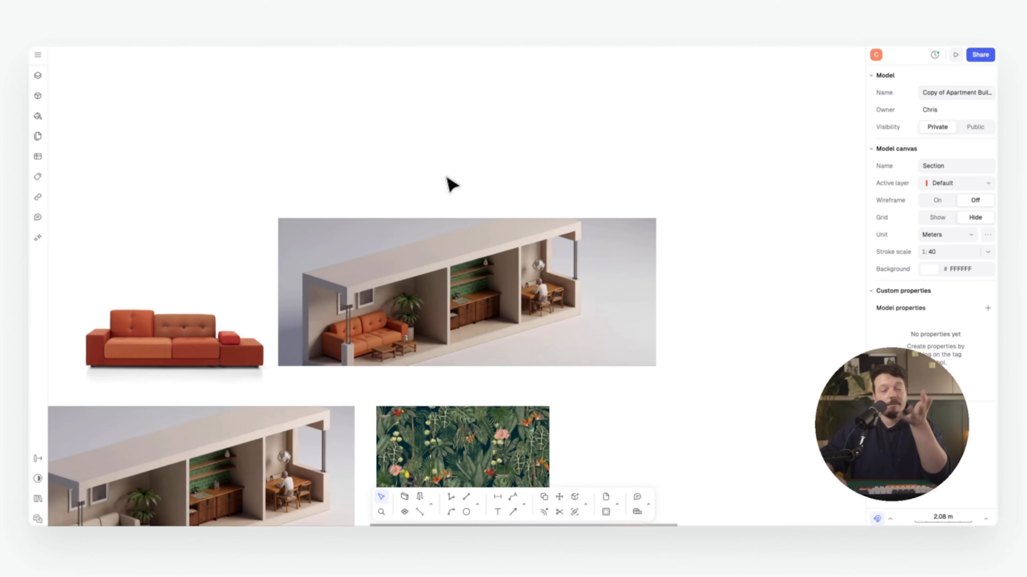
{"action": "scroll", "coordinate": [442, 185], "scroll_direction": "up", "scroll_amount": 3}
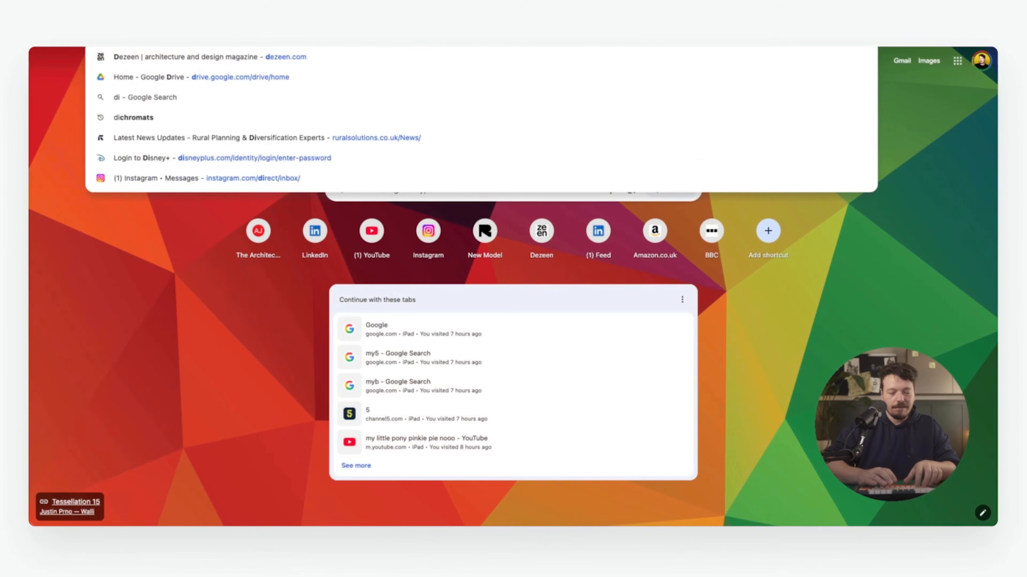
Search images for 'contemporary metal dining table' and copy the red B&B Italia Allure 'O table photo
{"action": "type", "text": "dinin"}
{"action": "key", "text": "BackSpace"}
{"action": "key", "text": "BackSpace"}
{"action": "key", "text": "BackSpace"}
{"action": "key", "text": "BackSpace"}
{"action": "key", "text": "BackSpace"}
{"action": "type", "text": "cn"}
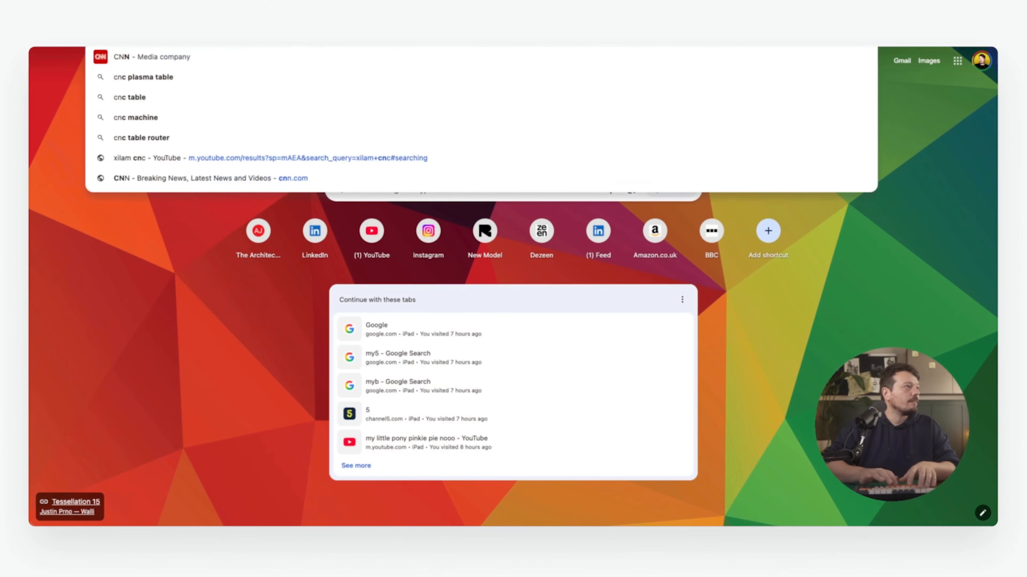
{"action": "key", "text": "BackSpace"}
{"action": "type", "text": "ontemporary"}
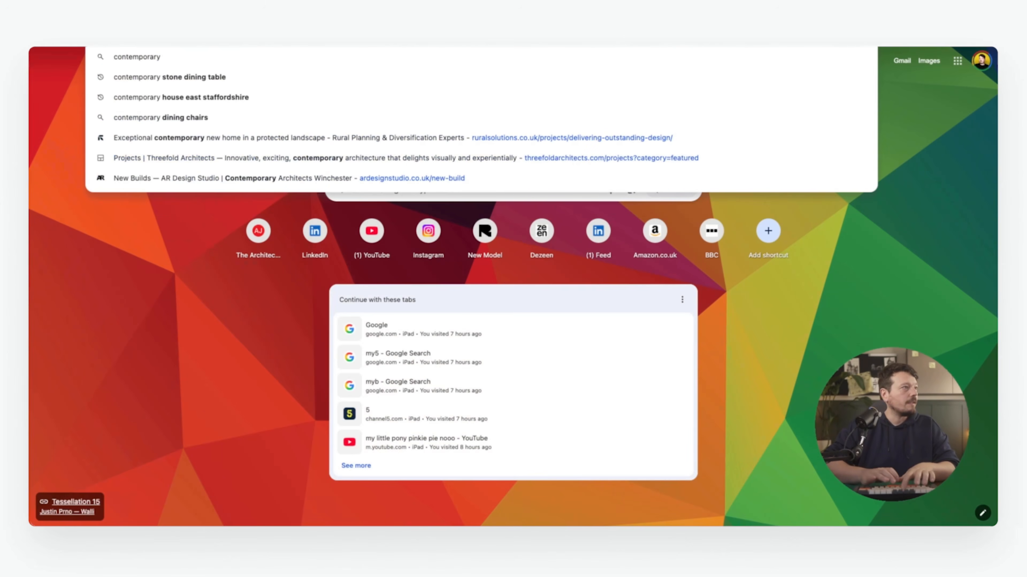
{"action": "type", "text": " metal dining table"}
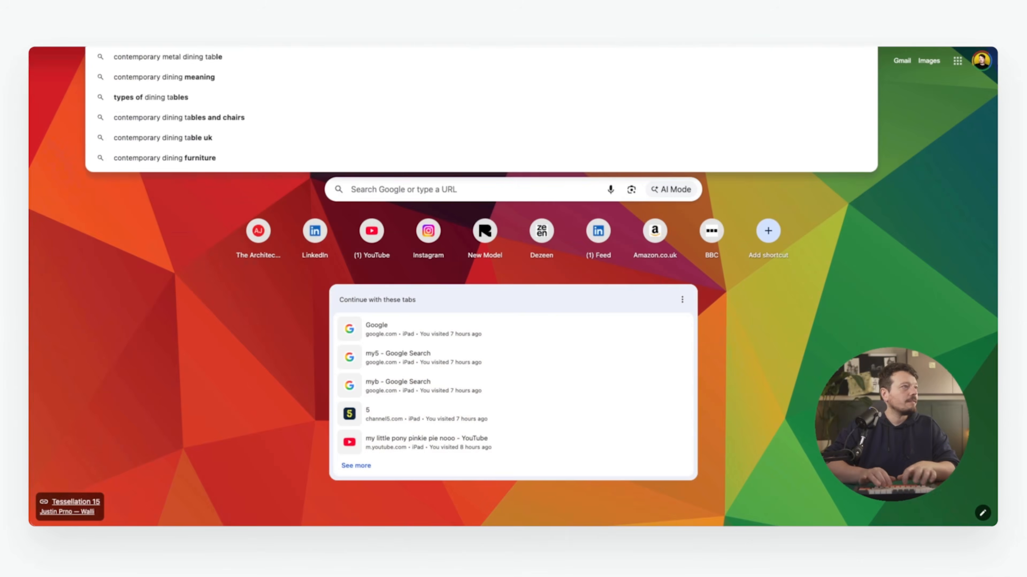
{"action": "key", "text": "Return"}
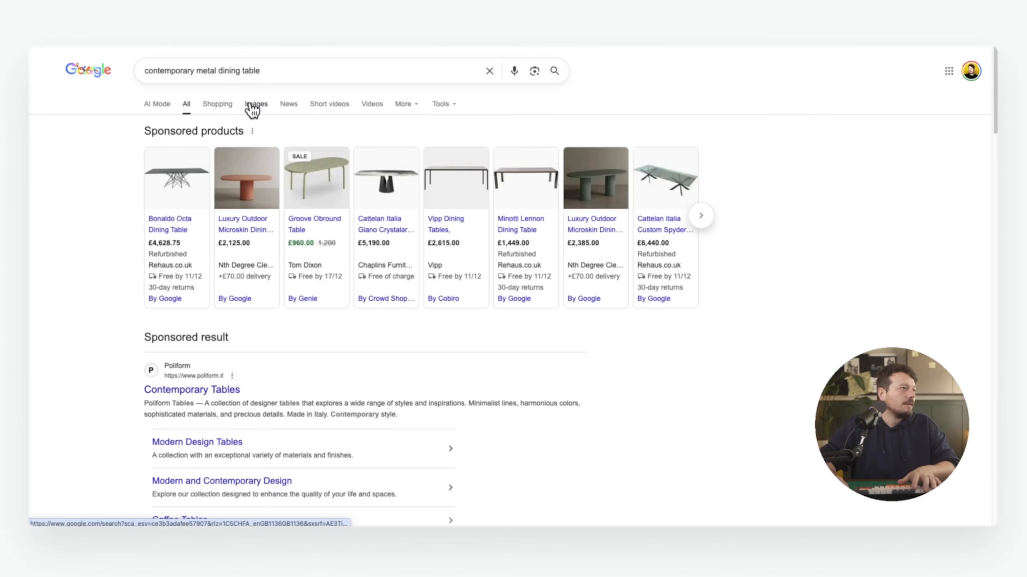
{"action": "left_click", "coordinate": [253, 105]}
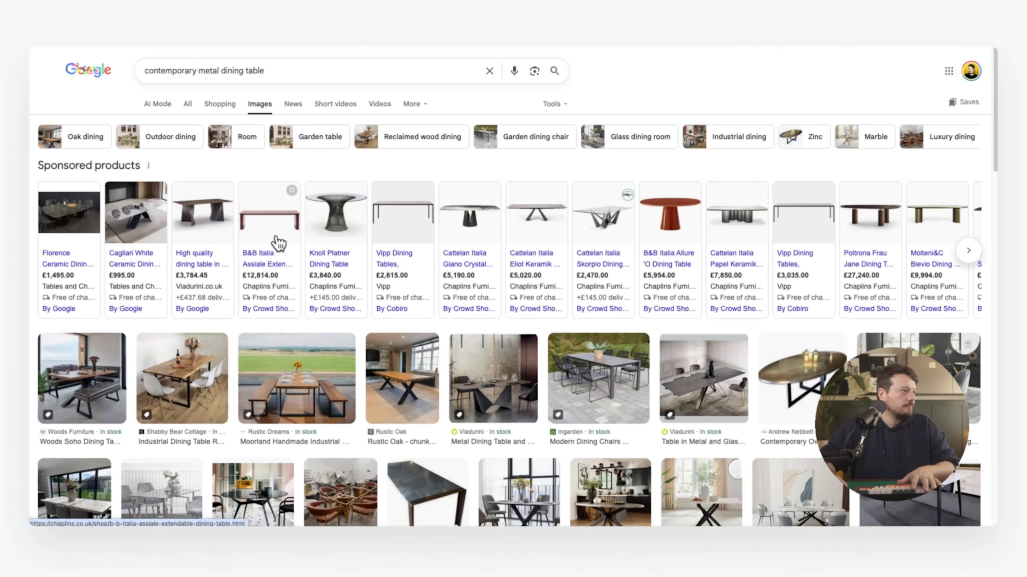
{"action": "left_click", "coordinate": [667, 218]}
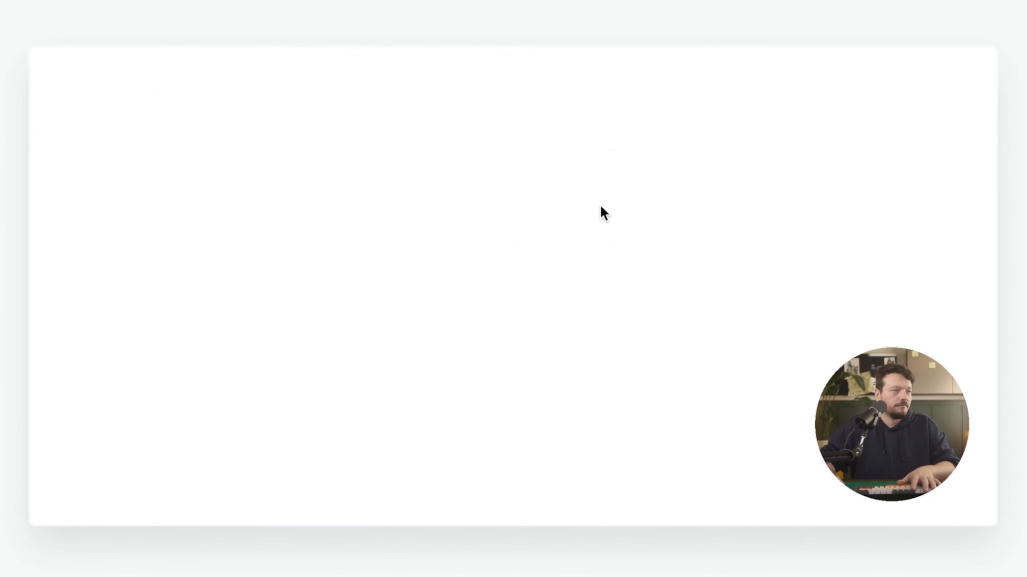
{"action": "scroll", "coordinate": [465, 218], "scroll_direction": "down", "scroll_amount": 2}
{"action": "right_click", "coordinate": [406, 267]}
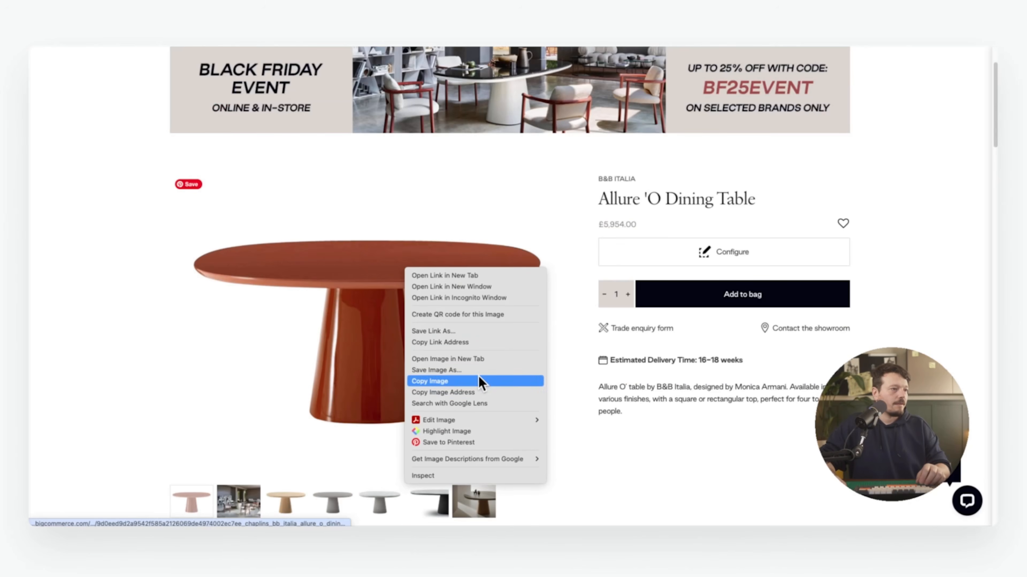
{"action": "left_click", "coordinate": [469, 380]}
Paste the red Allure table image onto the Rayon canvas above the renders
{"action": "key", "text": "super+Tab"}
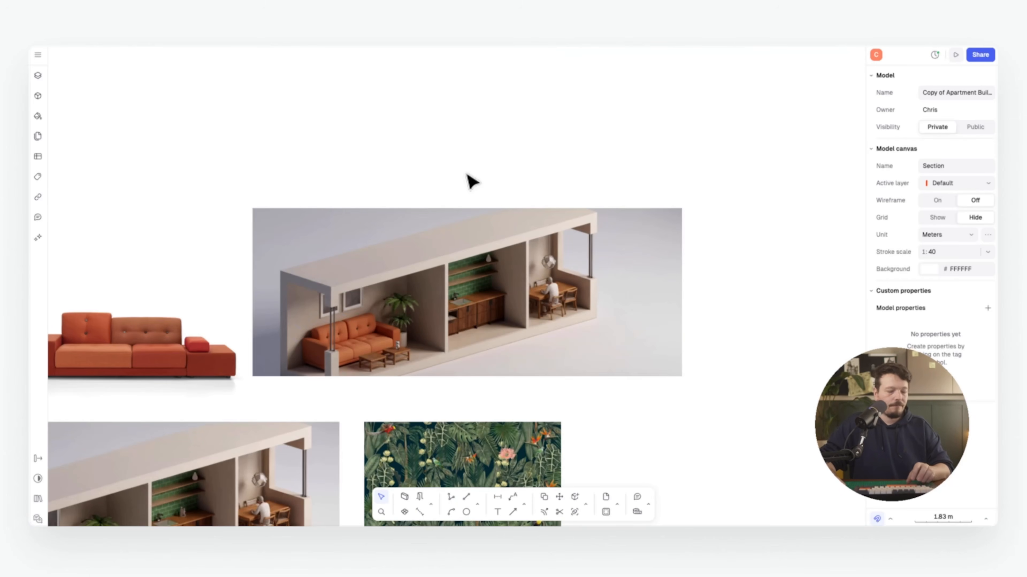
{"action": "key", "text": "super+v"}
{"action": "left_click_drag", "start_coordinate": [458, 309], "coordinate": [458, 142]}
{"action": "scroll", "coordinate": [590, 192], "scroll_direction": "up", "scroll_amount": 2}
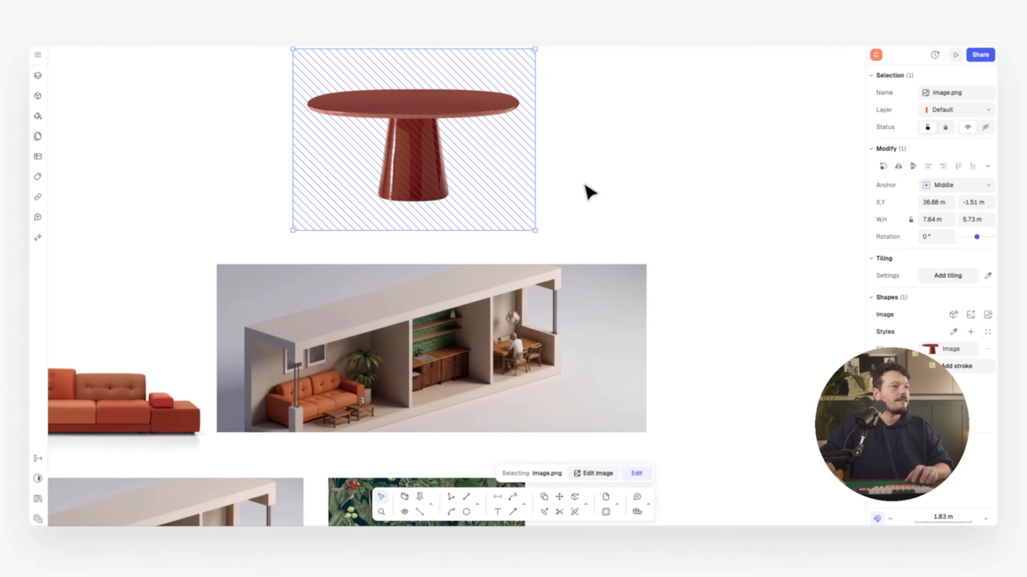
{"action": "left_click", "coordinate": [590, 192]}
Reference the sofa render and table image, asking the AI to replace the wooden dining table with the orange one
{"action": "left_click", "coordinate": [38, 237]}
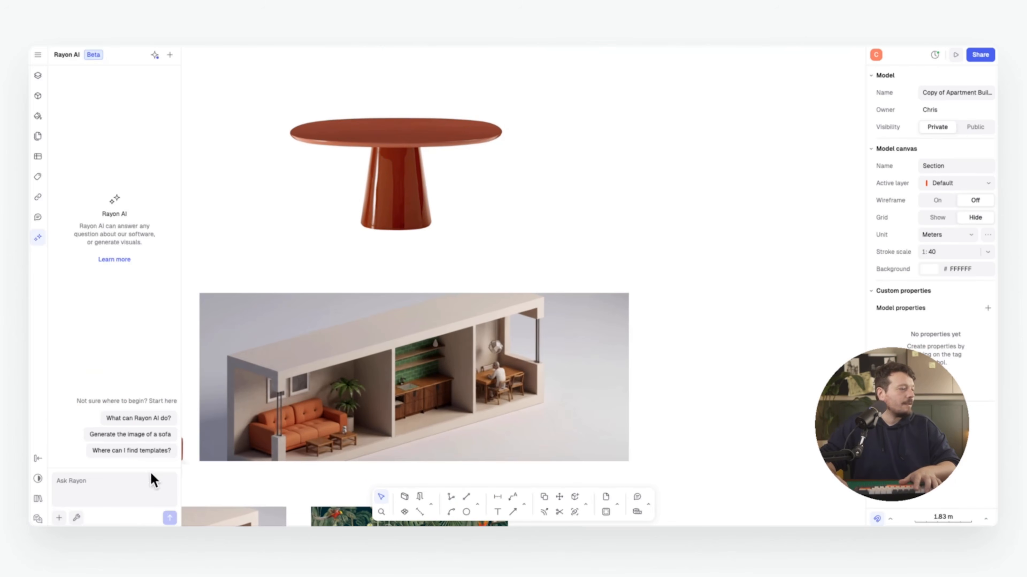
{"action": "right_click", "coordinate": [425, 360]}
{"action": "left_click", "coordinate": [466, 479]}
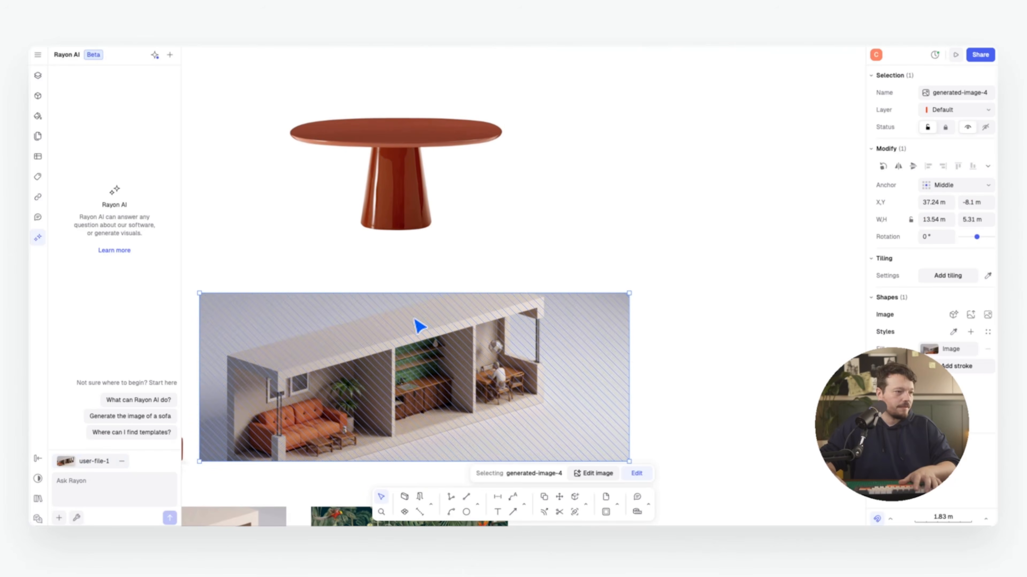
{"action": "right_click", "coordinate": [425, 142]}
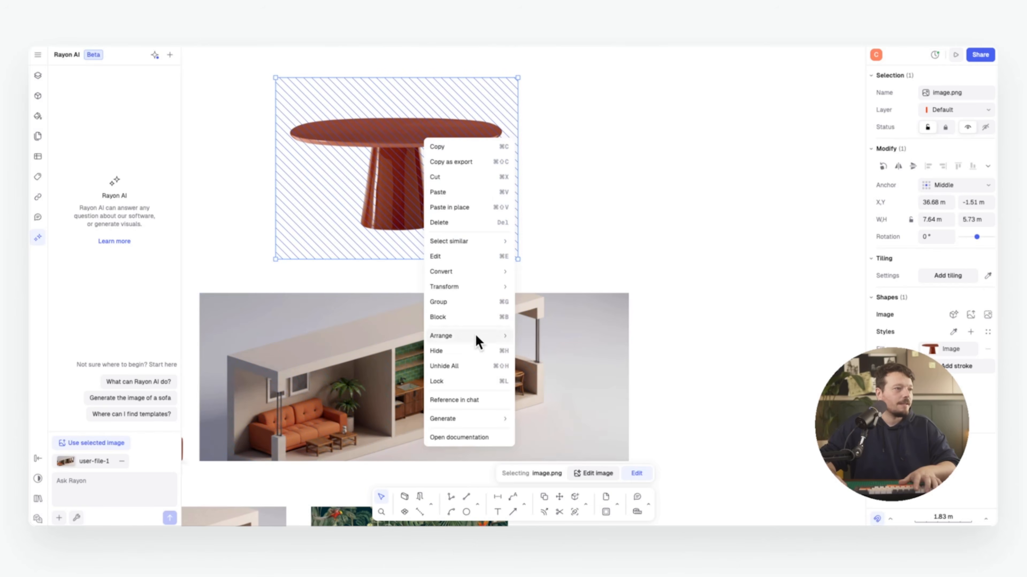
{"action": "left_click", "coordinate": [478, 396]}
{"action": "left_click", "coordinate": [101, 486]}
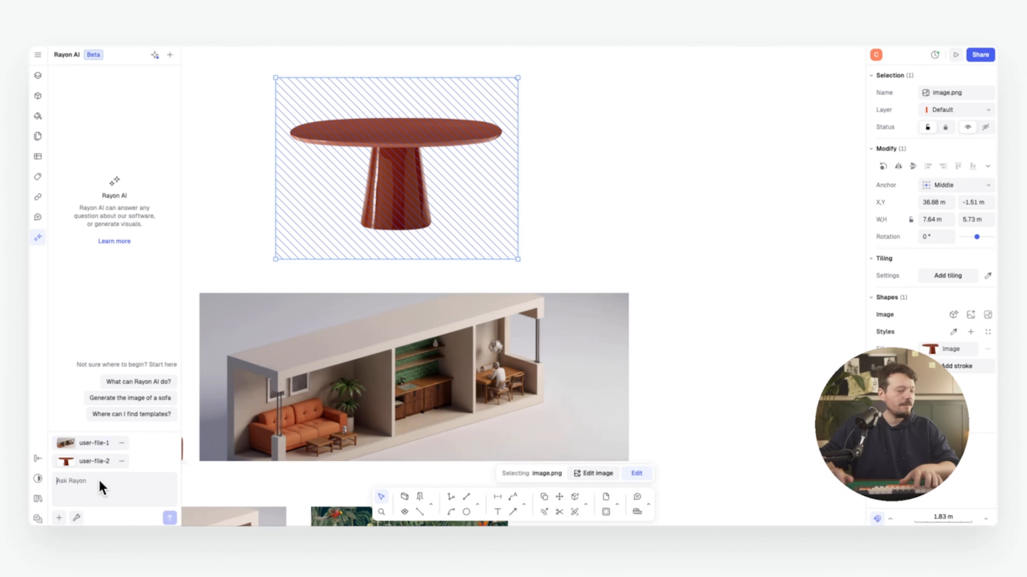
{"action": "type", "text": "Replace th"}
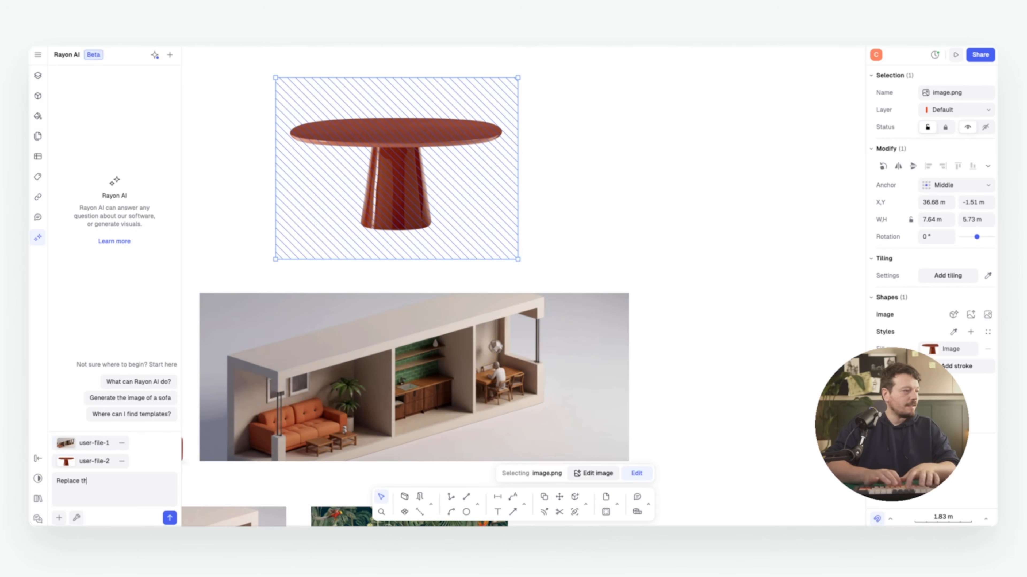
{"action": "type", "text": "e wooden din"}
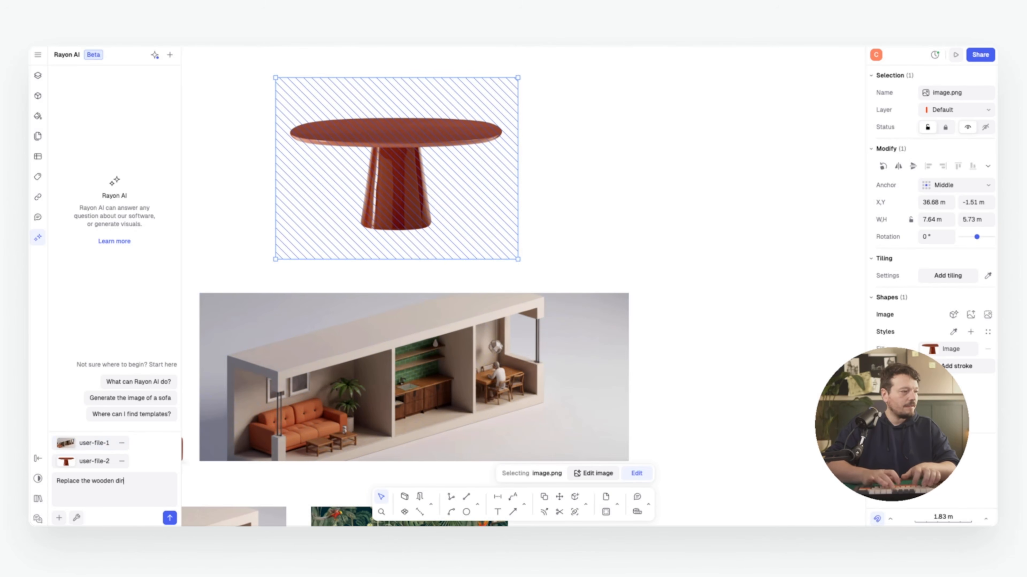
{"action": "type", "text": "ing table for this oragne"}
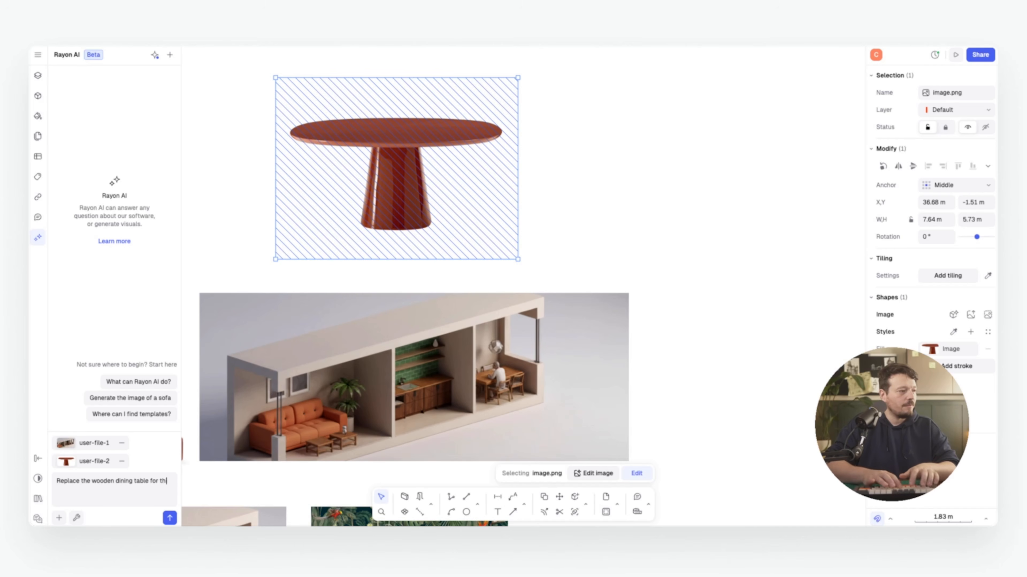
{"action": "key", "text": "BackSpace"}
{"action": "key", "text": "BackSpace"}
{"action": "key", "text": "BackSpace"}
{"action": "key", "text": "BackSpace"}
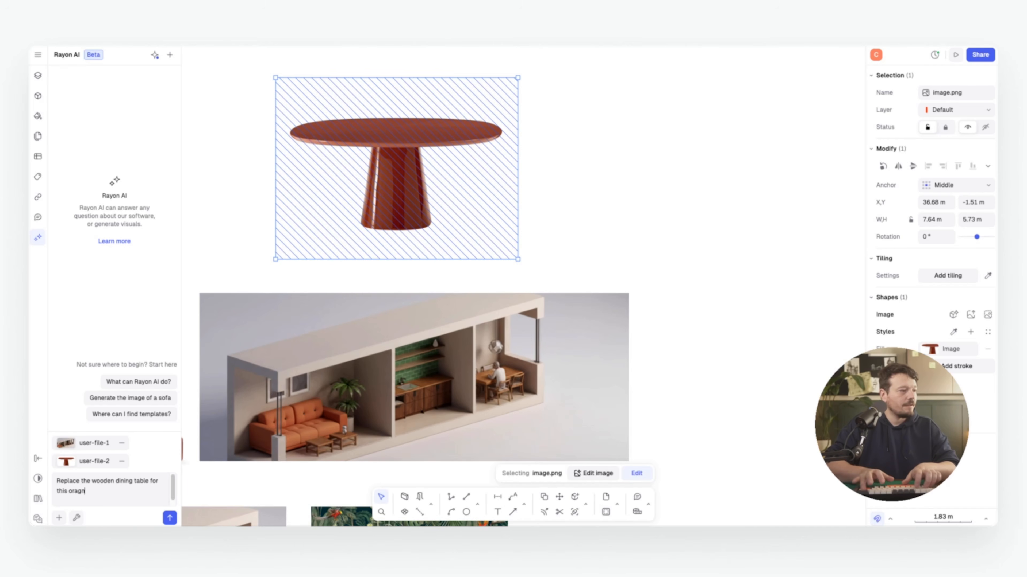
{"action": "type", "text": "nge table"}
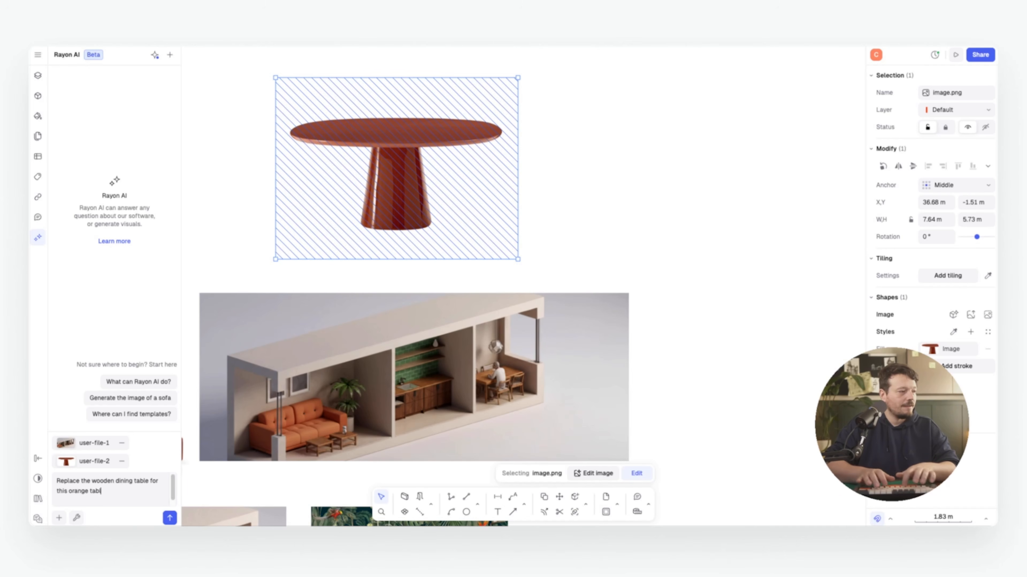
{"action": "key", "text": "Return"}
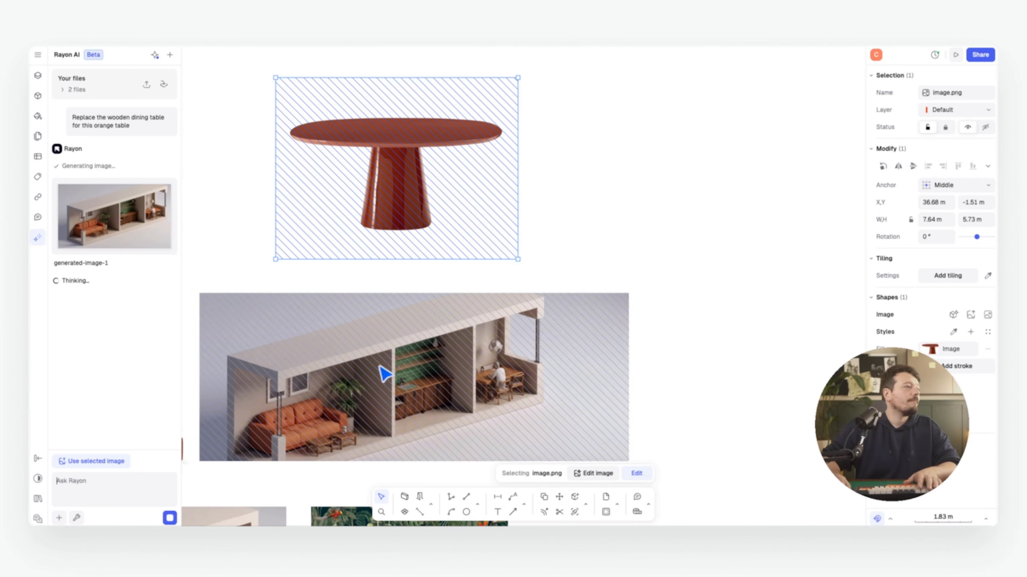
Move the generated render up beside the table and pan across the reference images
{"action": "left_click_drag", "start_coordinate": [632, 234], "coordinate": [671, 200]}
{"action": "left_click", "coordinate": [720, 317]}
{"action": "middle_click_drag", "start_coordinate": [716, 310], "coordinate": [699, 356]}
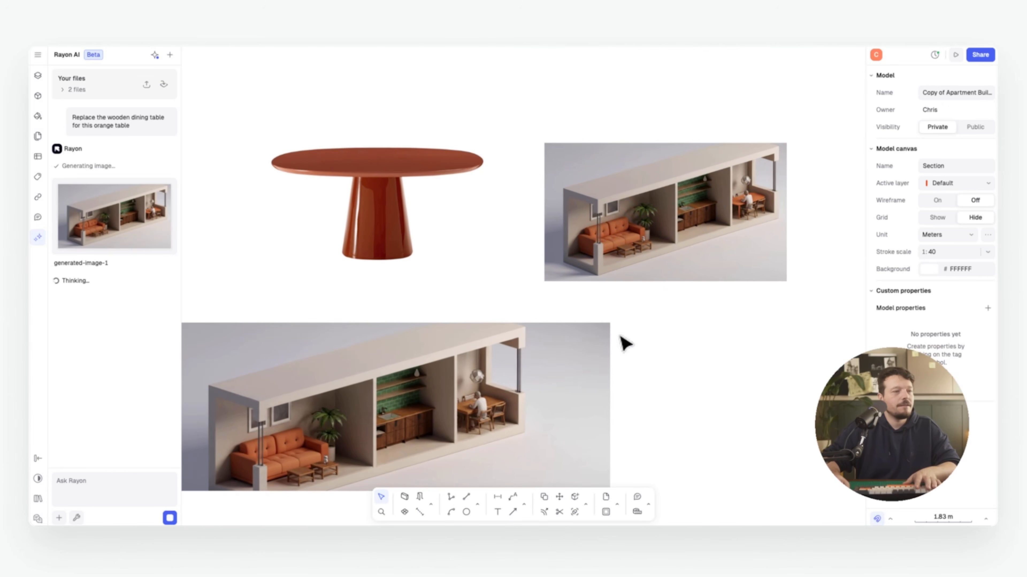
{"action": "middle_click_drag", "start_coordinate": [621, 336], "coordinate": [668, 327]}
{"action": "scroll", "coordinate": [657, 325], "scroll_direction": "down", "scroll_amount": 3}
{"action": "middle_click_drag", "start_coordinate": [459, 321], "coordinate": [631, 238]}
{"action": "middle_click_drag", "start_coordinate": [518, 305], "coordinate": [380, 243]}
{"action": "scroll", "coordinate": [471, 252], "scroll_direction": "down", "scroll_amount": 8}
{"action": "middle_click_drag", "start_coordinate": [346, 201], "coordinate": [463, 243]}
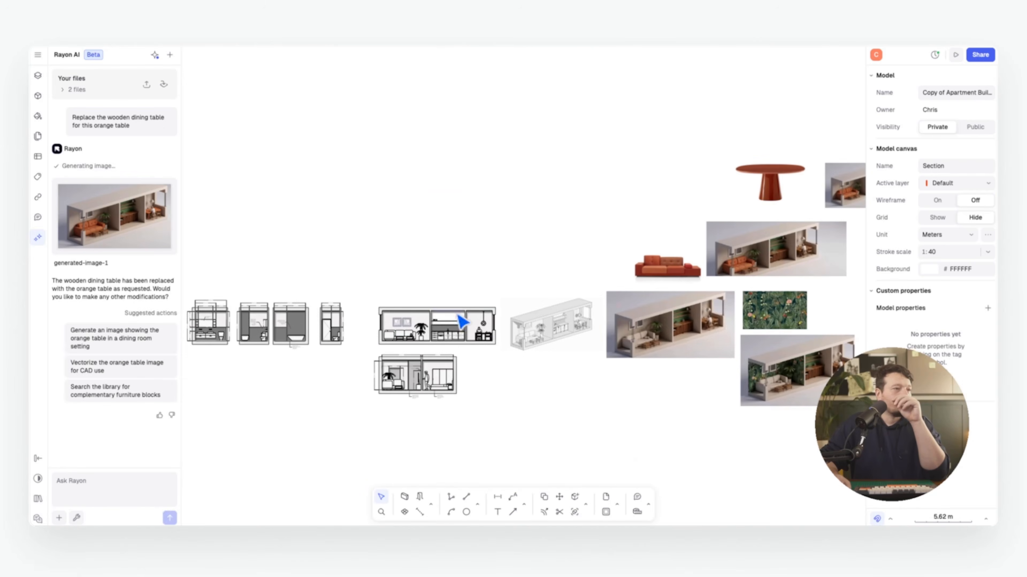
{"action": "scroll", "coordinate": [448, 325], "scroll_direction": "up", "scroll_amount": 2}
{"action": "scroll", "coordinate": [526, 310], "scroll_direction": "up", "scroll_amount": 2}
Place the sofa and orange table images side by side, then start a new AI chat thread
{"action": "middle_click_drag", "start_coordinate": [525, 320], "coordinate": [483, 329]}
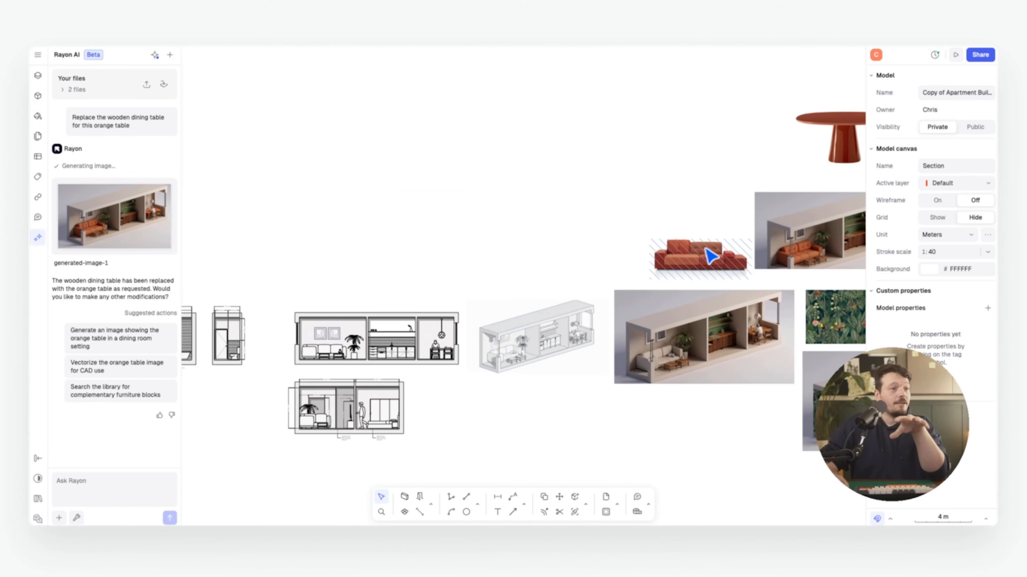
{"action": "left_click_drag", "start_coordinate": [711, 256], "coordinate": [356, 215]}
{"action": "middle_click_drag", "start_coordinate": [548, 215], "coordinate": [500, 246]}
{"action": "left_click", "coordinate": [796, 174]}
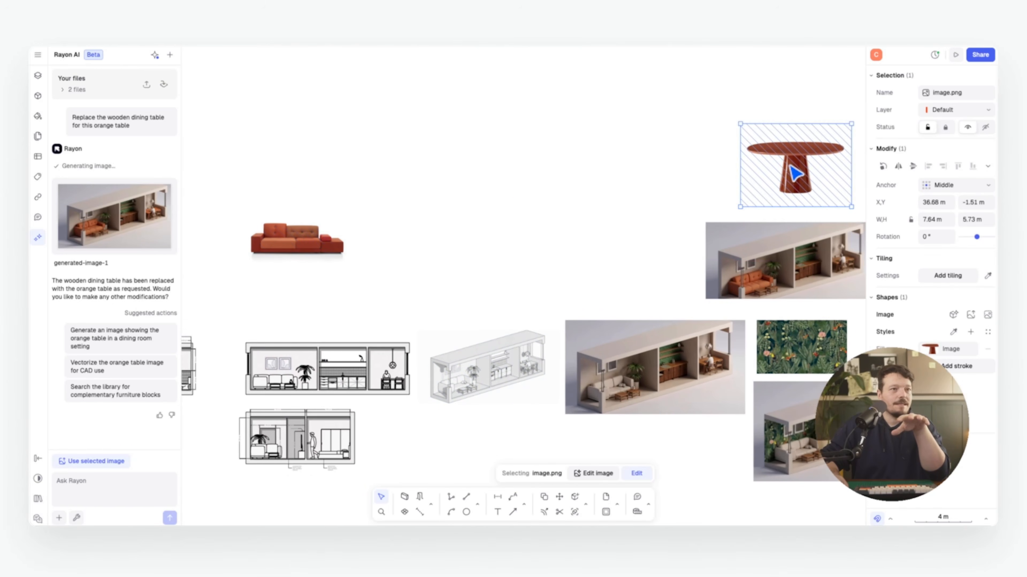
{"action": "left_click_drag", "start_coordinate": [795, 174], "coordinate": [429, 280]}
{"action": "scroll", "coordinate": [316, 314], "scroll_direction": "up", "scroll_amount": 5}
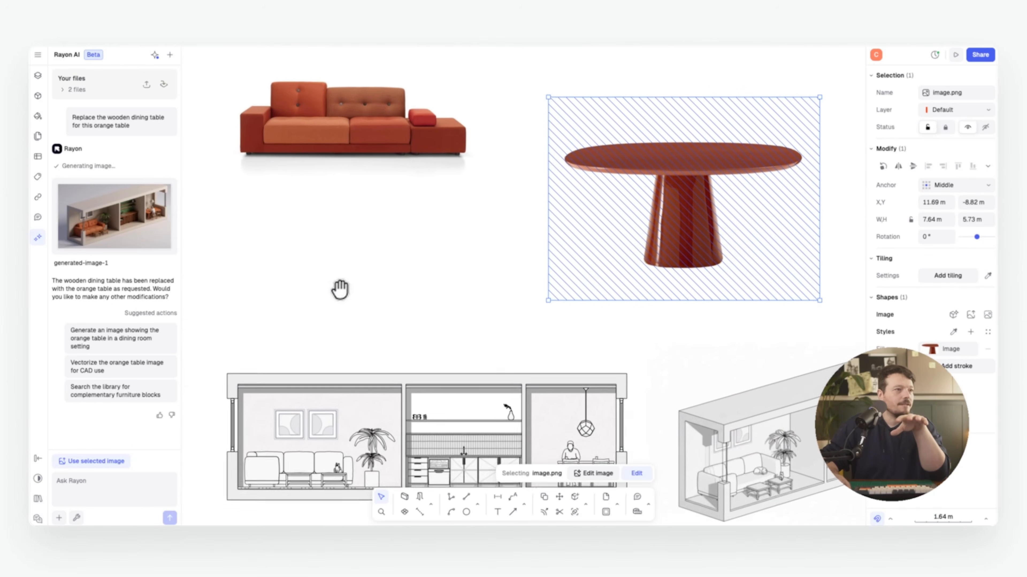
{"action": "middle_click_drag", "start_coordinate": [340, 289], "coordinate": [346, 314]}
{"action": "left_click", "coordinate": [371, 281]}
{"action": "middle_click_drag", "start_coordinate": [404, 258], "coordinate": [390, 285]}
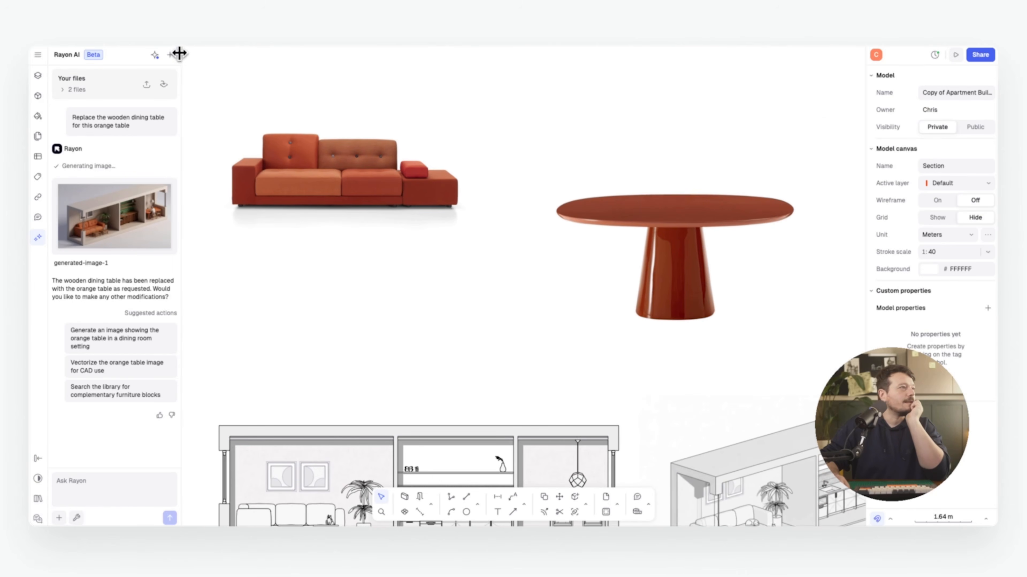
{"action": "left_click", "coordinate": [170, 54]}
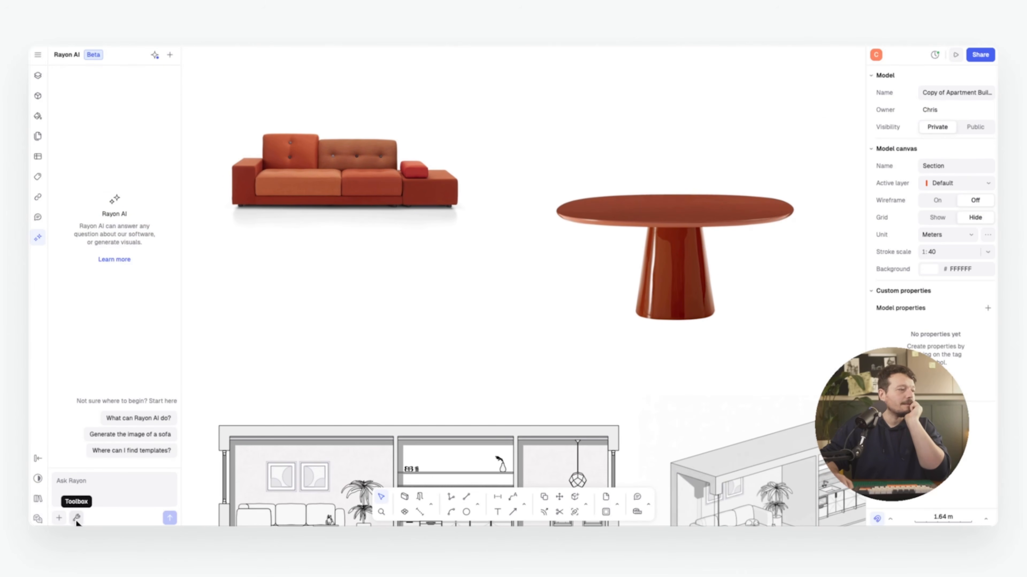
Reference the sofa image in Rayon AI and run Generate product to create a sofa CAD block
{"action": "right_click", "coordinate": [341, 173]}
{"action": "left_click", "coordinate": [387, 431]}
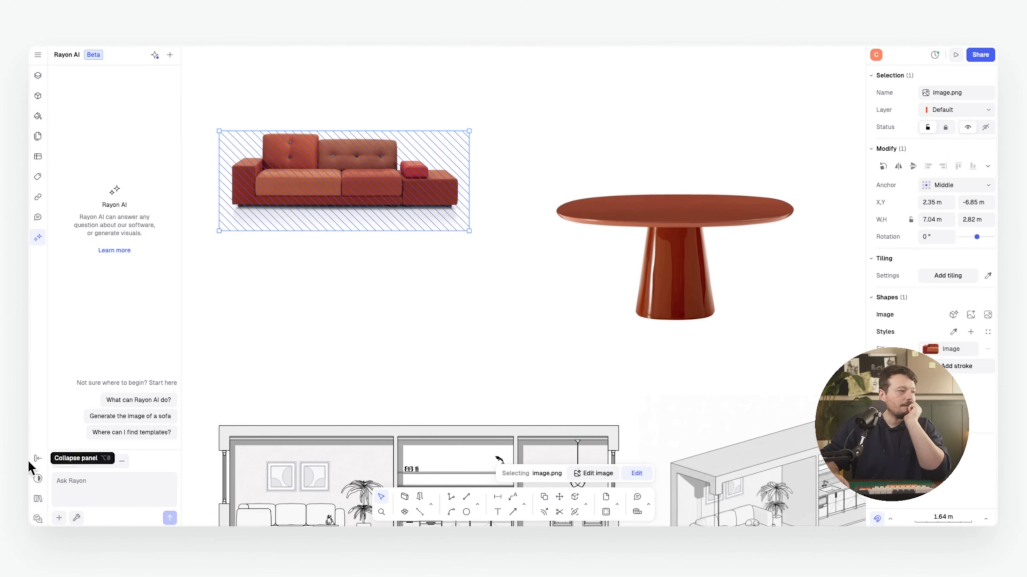
{"action": "left_click", "coordinate": [76, 517]}
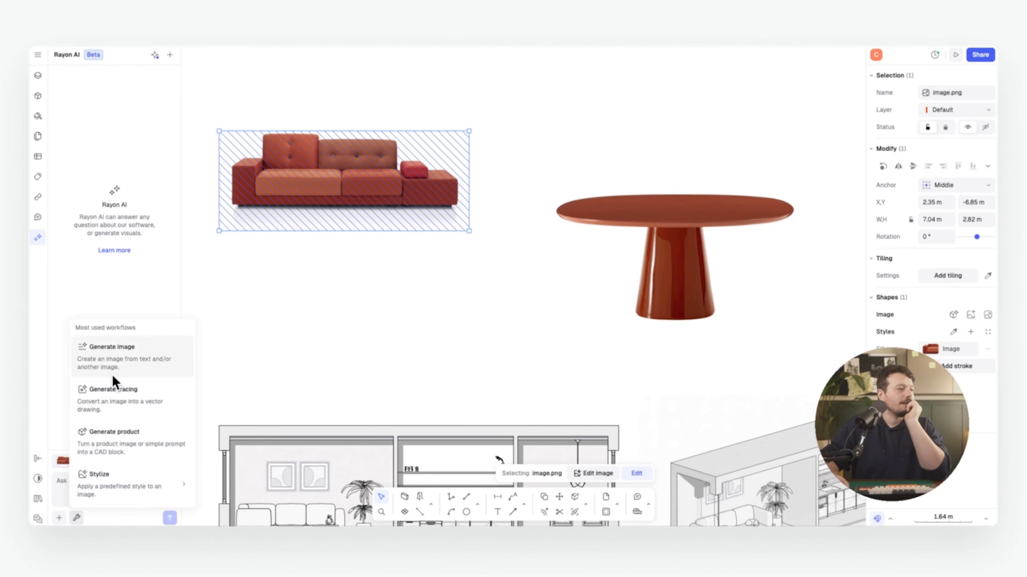
{"action": "left_click", "coordinate": [141, 442]}
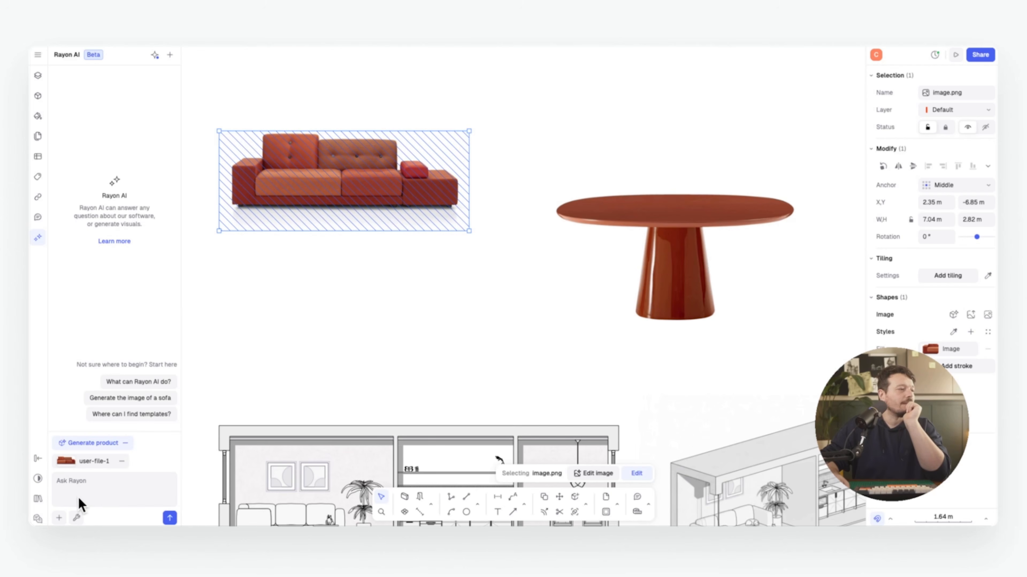
{"action": "left_click", "coordinate": [172, 516]}
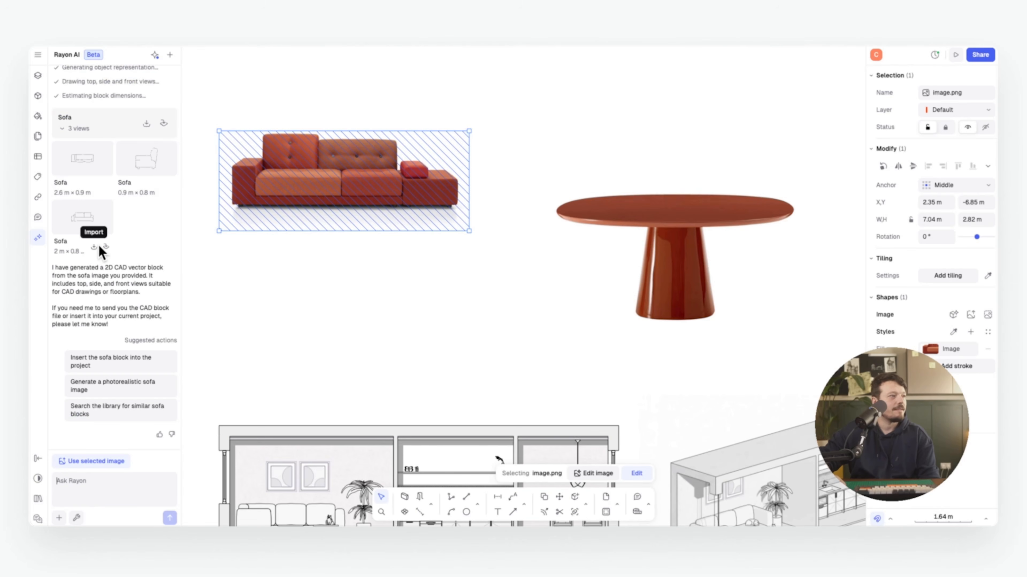
Insert the front-view Sofa block and place it above the section drawing
{"action": "left_click", "coordinate": [106, 247]}
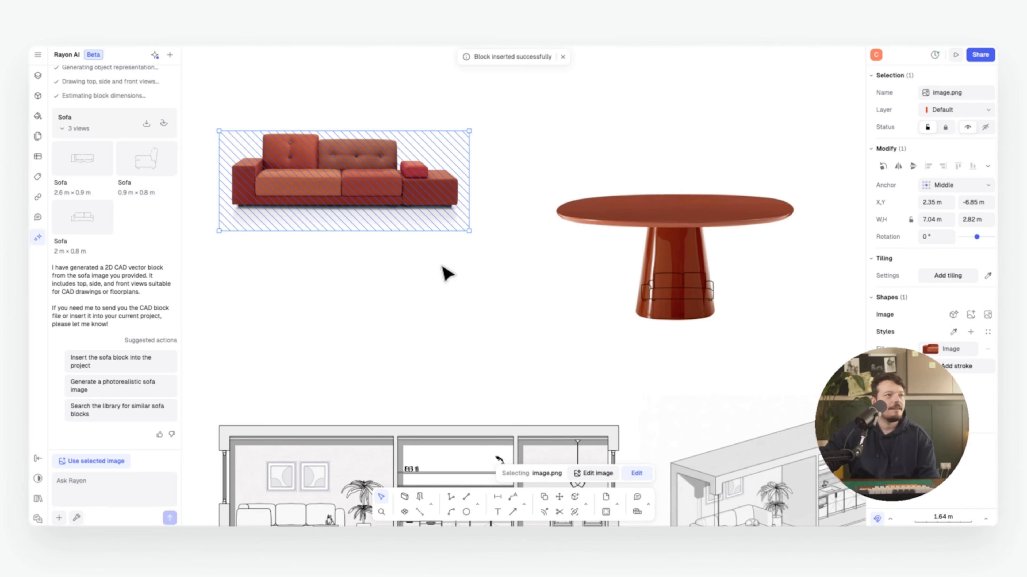
{"action": "middle_click_drag", "start_coordinate": [443, 266], "coordinate": [440, 292]}
{"action": "scroll", "coordinate": [435, 285], "scroll_direction": "down", "scroll_amount": 5}
{"action": "left_click", "coordinate": [434, 288]}
{"action": "scroll", "coordinate": [432, 362], "scroll_direction": "up", "scroll_amount": 5}
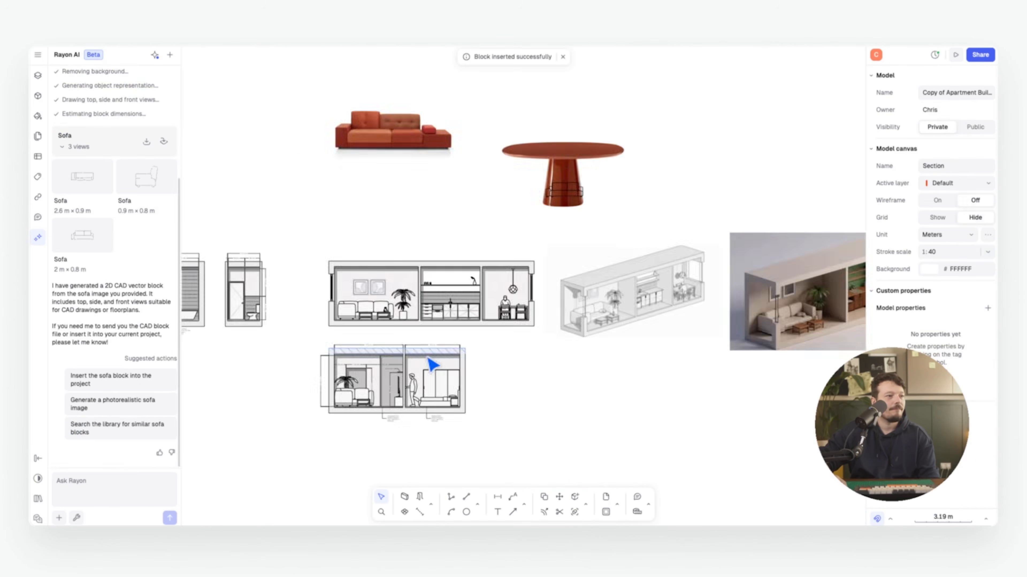
{"action": "middle_click_drag", "start_coordinate": [397, 225], "coordinate": [391, 303]}
{"action": "mouse_move", "coordinate": [100, 245]}
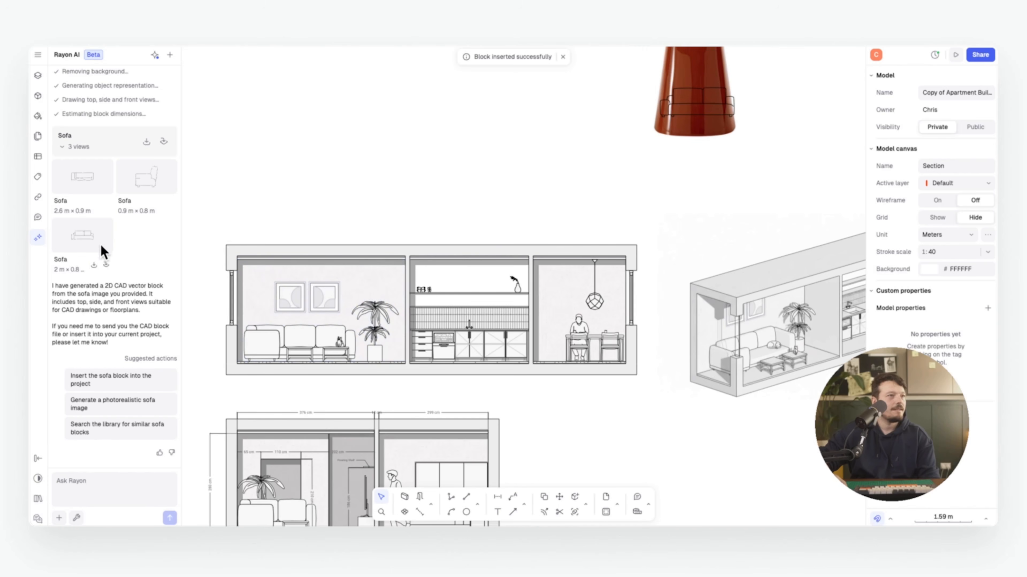
{"action": "left_click", "coordinate": [105, 266]}
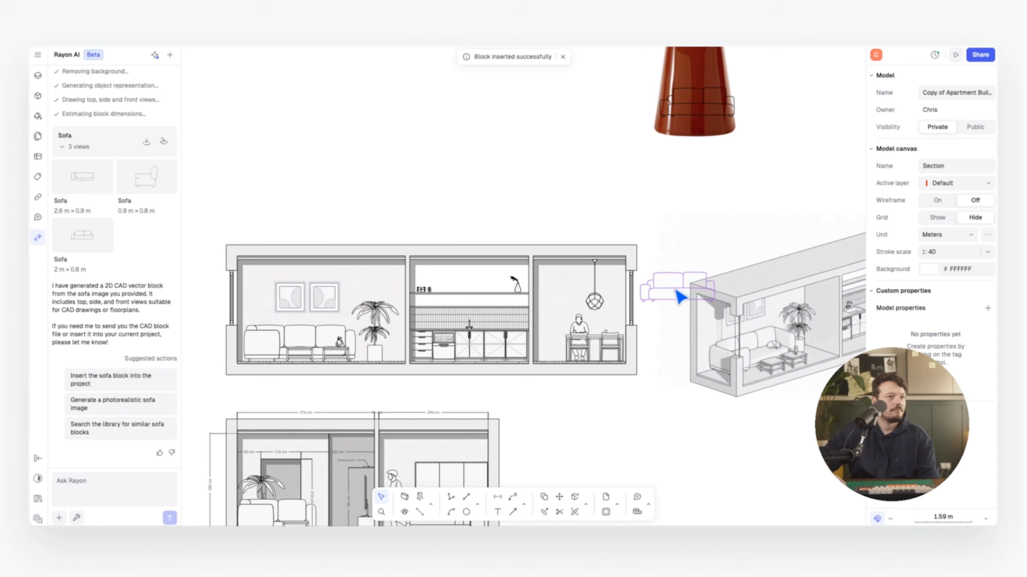
{"action": "left_click", "coordinate": [292, 231]}
Delete the old sofa from the living room's lounge set block
{"action": "scroll", "coordinate": [248, 247], "scroll_direction": "up", "scroll_amount": 6}
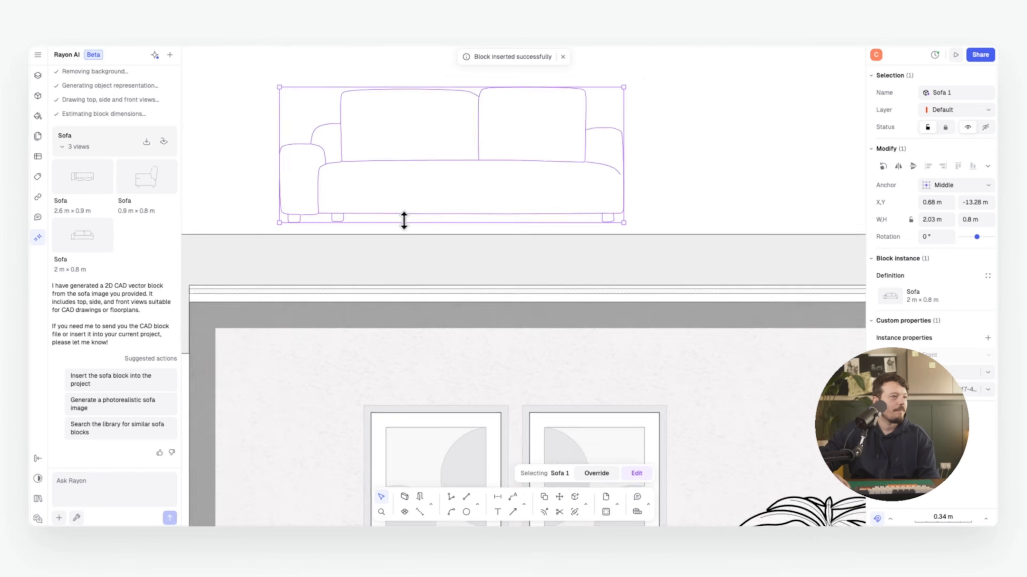
{"action": "scroll", "coordinate": [404, 222], "scroll_direction": "down", "scroll_amount": 6}
{"action": "scroll", "coordinate": [413, 299], "scroll_direction": "up", "scroll_amount": 4}
{"action": "middle_click_drag", "start_coordinate": [527, 245], "coordinate": [477, 294]}
{"action": "scroll", "coordinate": [440, 378], "scroll_direction": "down", "scroll_amount": 3}
{"action": "double_click", "coordinate": [442, 377]}
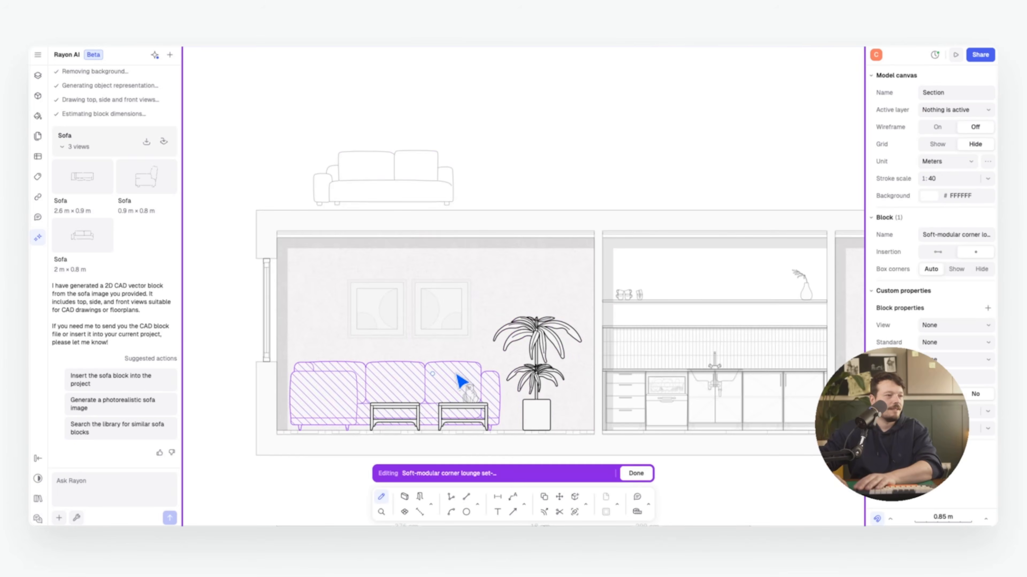
{"action": "left_click", "coordinate": [455, 375]}
{"action": "key", "text": "Delete"}
{"action": "left_click", "coordinate": [636, 473]}
Move the new Sofa block down onto the living-room floor
{"action": "key", "text": "Escape"}
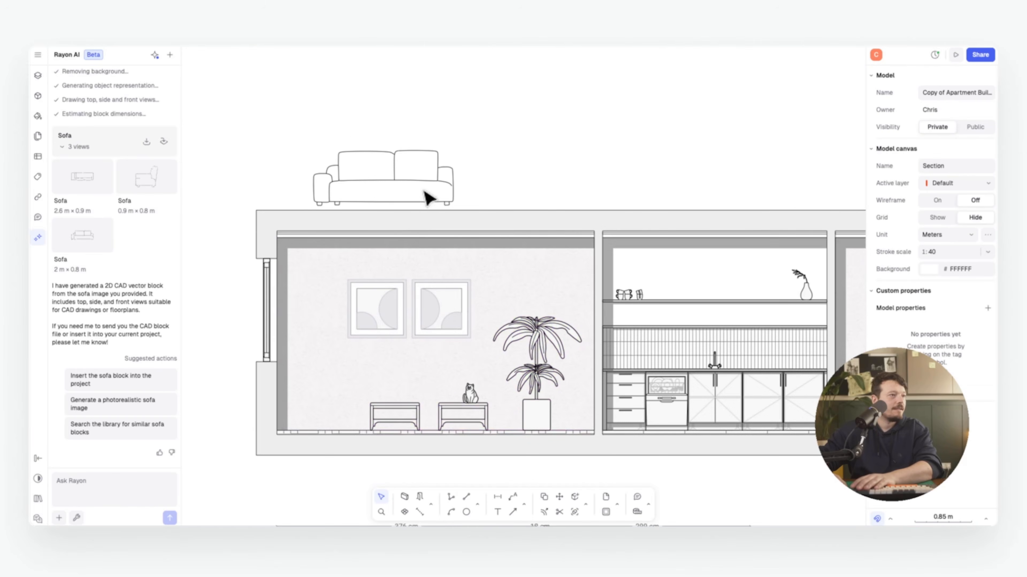
{"action": "mouse_move", "coordinate": [419, 183]}
{"action": "left_mouse_down"}
{"action": "mouse_move", "coordinate": [382, 242]}
{"action": "mouse_move", "coordinate": [420, 392]}
{"action": "left_mouse_up"}
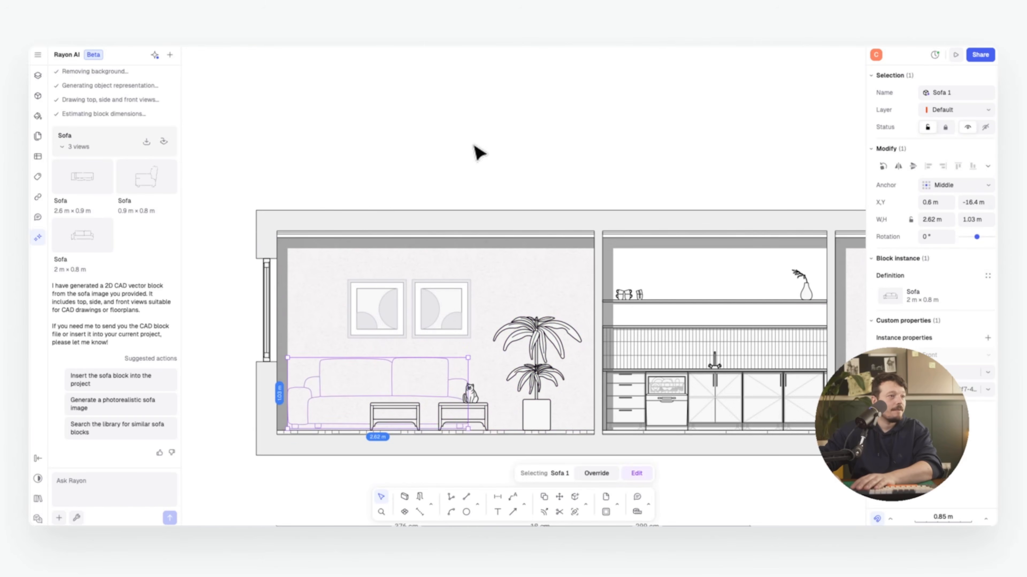
{"action": "left_click", "coordinate": [476, 154]}
{"action": "scroll", "coordinate": [470, 253], "scroll_direction": "down", "scroll_amount": 2}
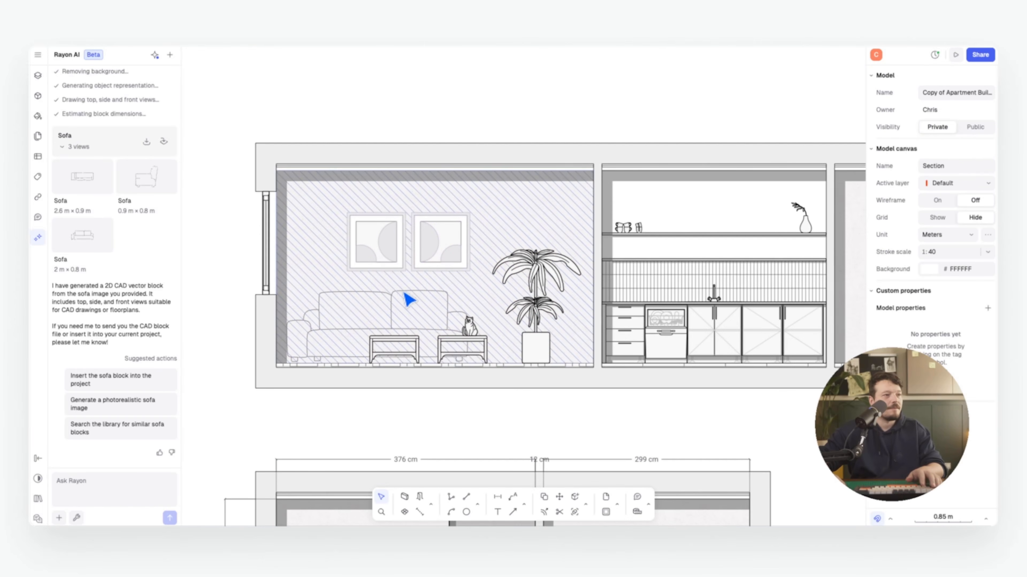
Open the Sofa block for editing and bring up the left back cushion's fill colour
{"action": "left_click", "coordinate": [409, 297]}
{"action": "left_click", "coordinate": [415, 300]}
{"action": "double_click", "coordinate": [415, 300]}
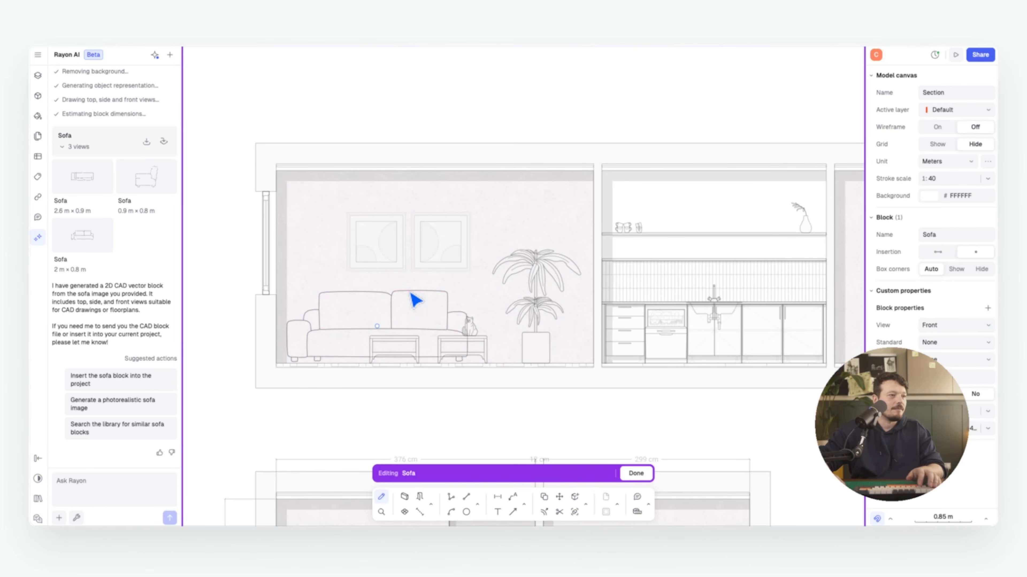
{"action": "scroll", "coordinate": [437, 304], "scroll_direction": "down", "scroll_amount": 3}
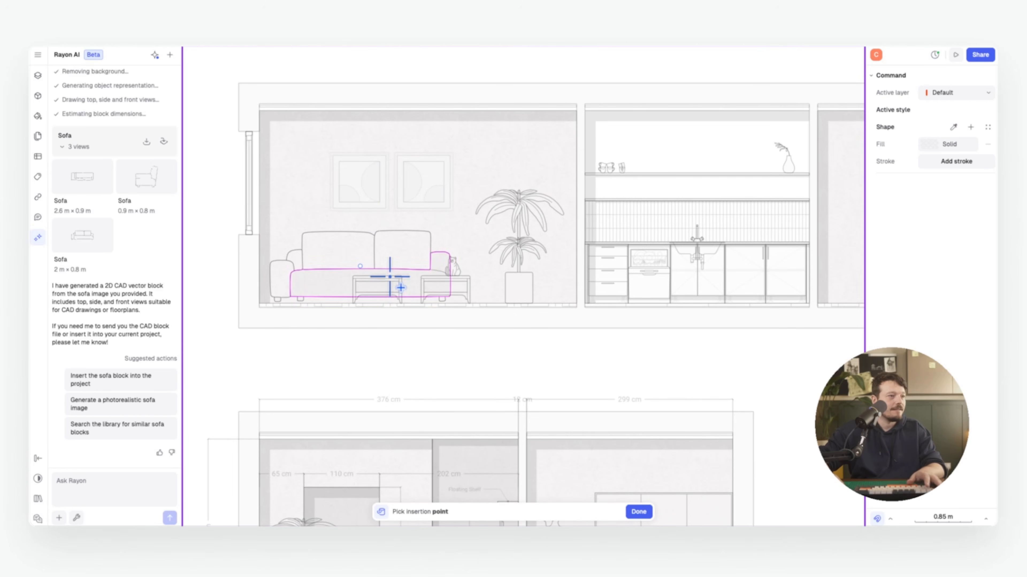
{"action": "scroll", "coordinate": [335, 255], "scroll_direction": "up", "scroll_amount": 10}
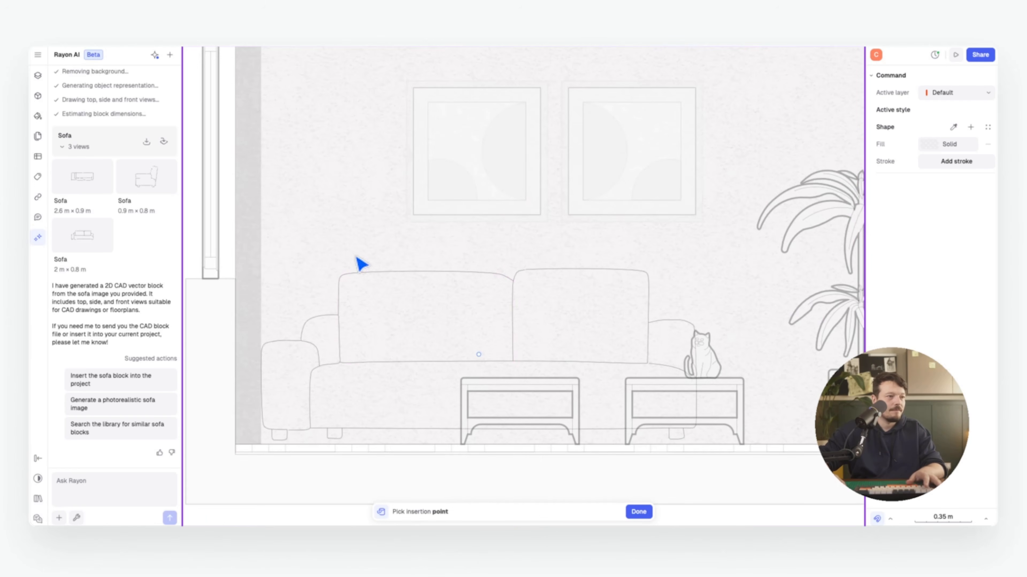
{"action": "left_click", "coordinate": [357, 267]}
{"action": "left_click", "coordinate": [927, 294]}
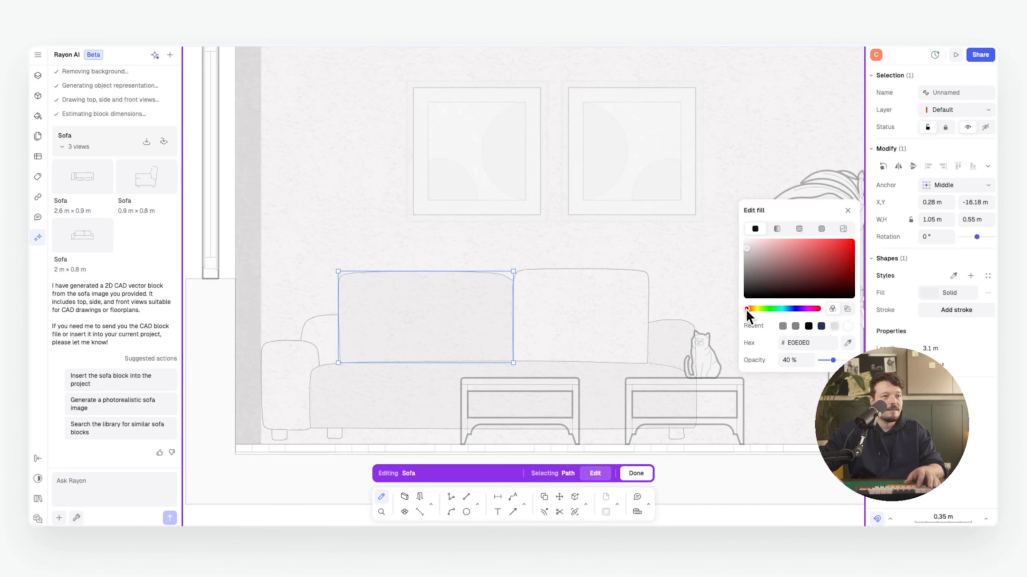
Give the sofa's back cushion and seat a salmon fill, then finish editing the block
{"action": "left_click_drag", "start_coordinate": [747, 310], "coordinate": [750, 310]}
{"action": "left_click", "coordinate": [800, 242]}
{"action": "left_click", "coordinate": [398, 379]}
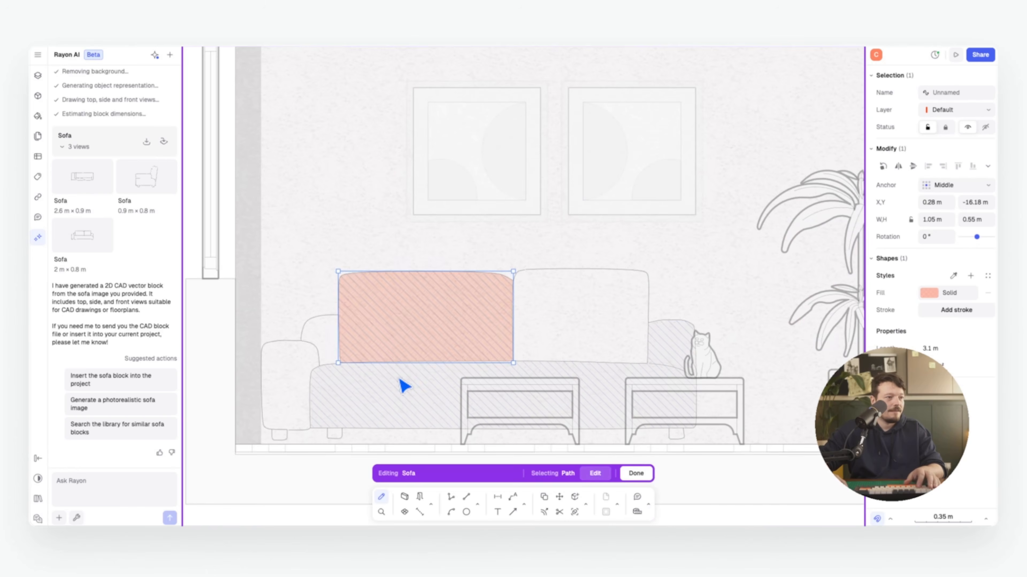
{"action": "left_click", "coordinate": [953, 276]}
{"action": "left_click", "coordinate": [460, 326]}
{"action": "scroll", "coordinate": [447, 181], "scroll_direction": "down", "scroll_amount": 5}
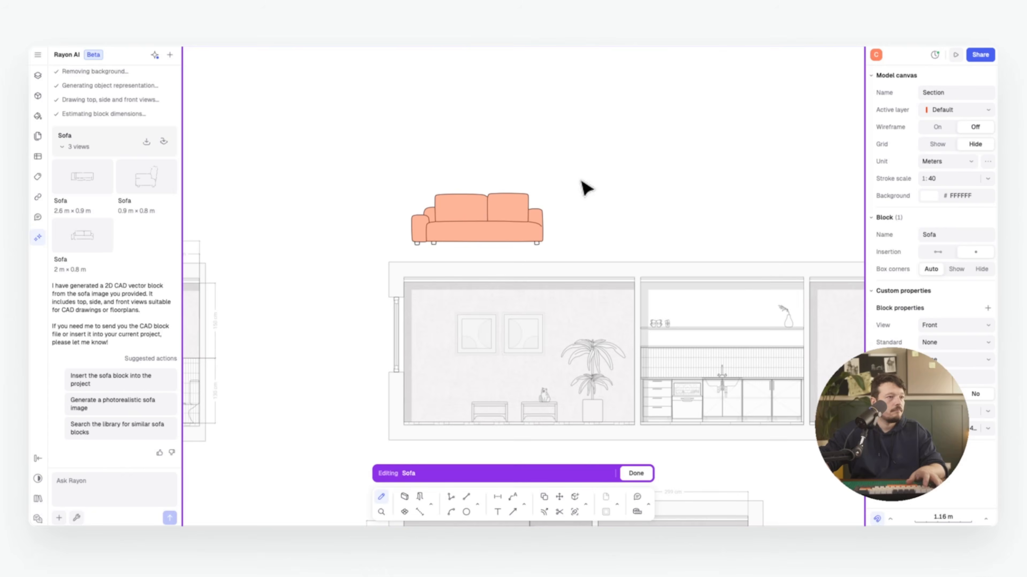
{"action": "key", "text": "Escape"}
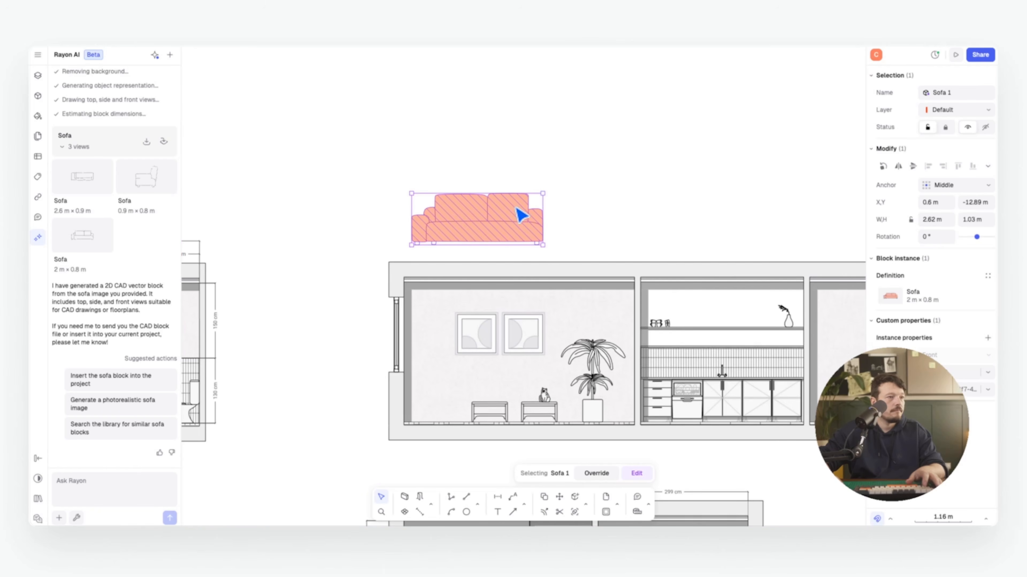
Set the sofa block on the living-room floor and shift the red table image up and left
{"action": "key", "text": "m"}
{"action": "scroll", "coordinate": [441, 250], "scroll_direction": "up", "scroll_amount": 2}
{"action": "left_click", "coordinate": [434, 244]}
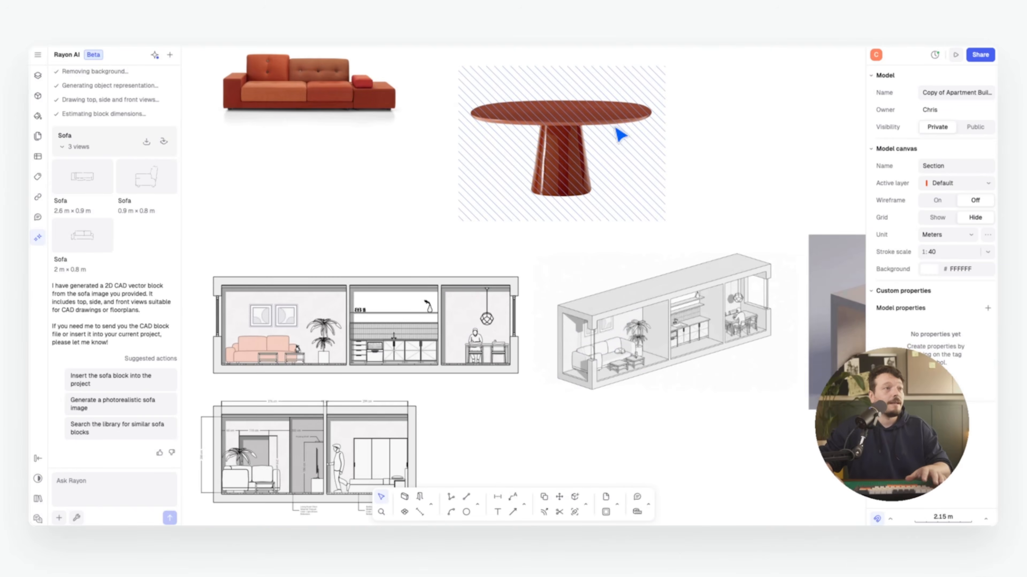
{"action": "scroll", "coordinate": [619, 133], "scroll_direction": "up", "scroll_amount": 3}
{"action": "left_click", "coordinate": [500, 215]}
{"action": "left_click_drag", "start_coordinate": [500, 216], "coordinate": [504, 172]}
{"action": "key", "text": "Escape"}
{"action": "middle_click_drag", "start_coordinate": [306, 224], "coordinate": [413, 229]}
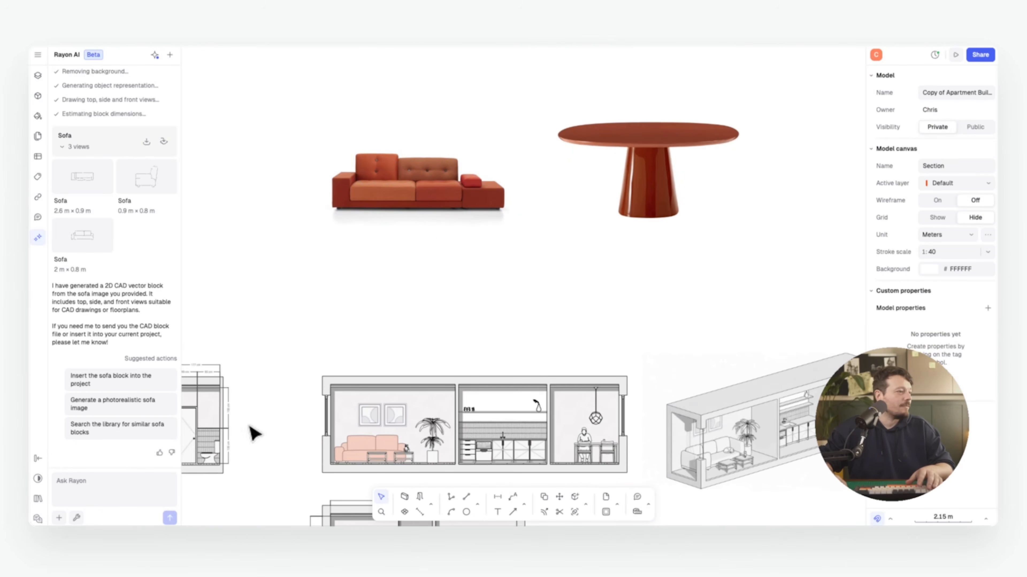
Attach the red table image to Rayon AI and run Generate product to create a Table block
{"action": "left_click", "coordinate": [59, 517]}
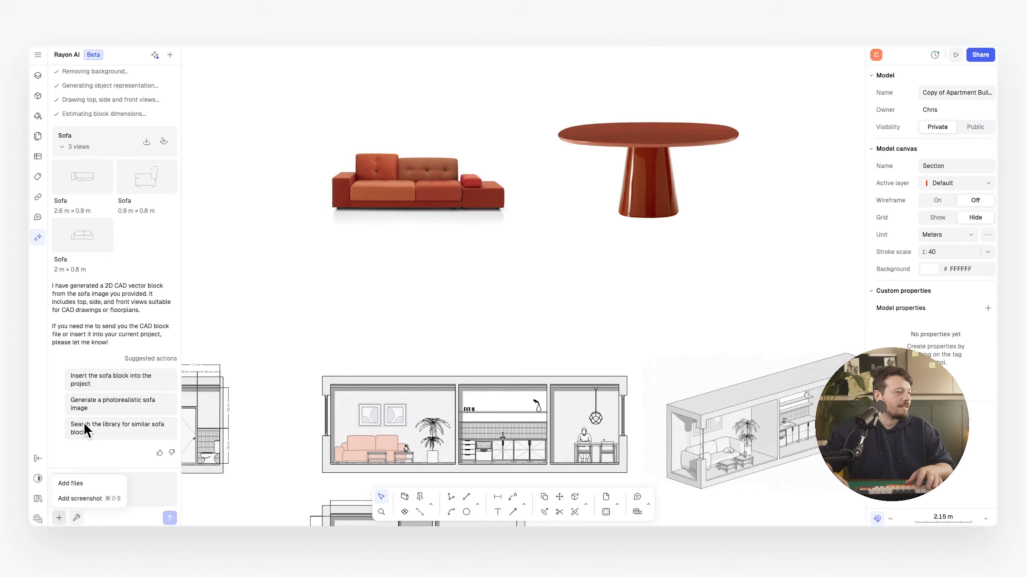
{"action": "left_click", "coordinate": [76, 518]}
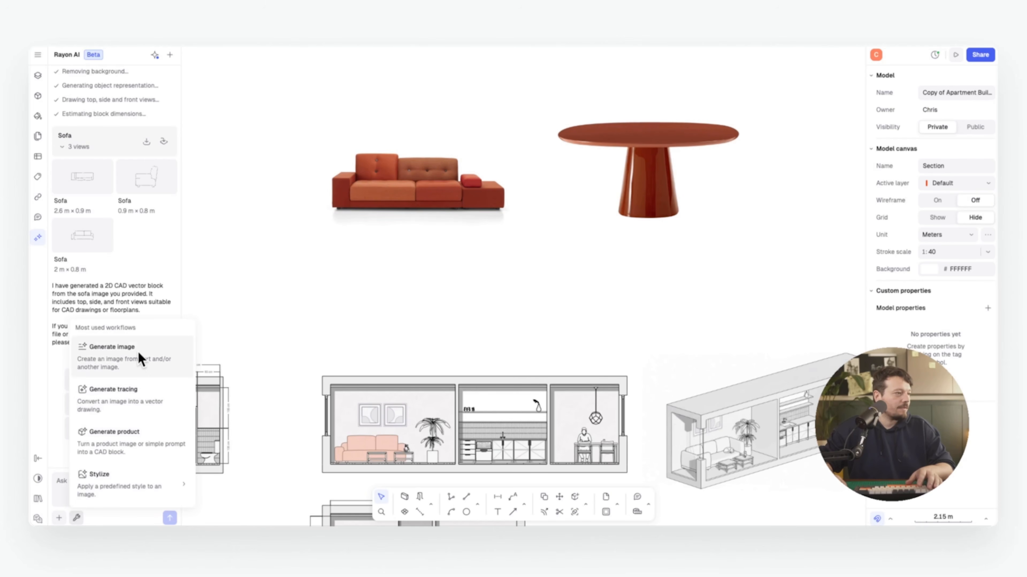
{"action": "left_click", "coordinate": [142, 433]}
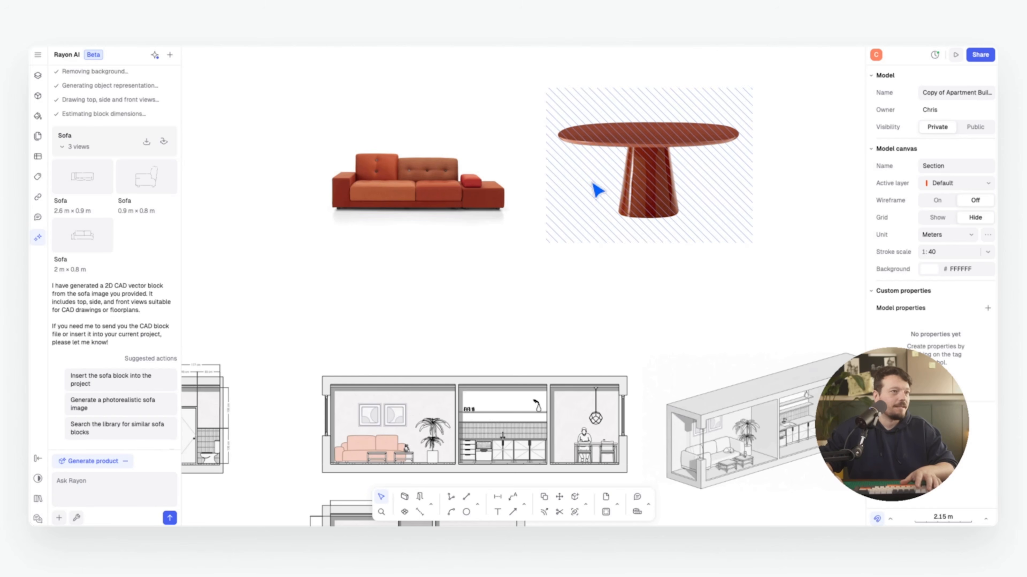
{"action": "right_click", "coordinate": [598, 188]}
{"action": "left_click", "coordinate": [623, 450]}
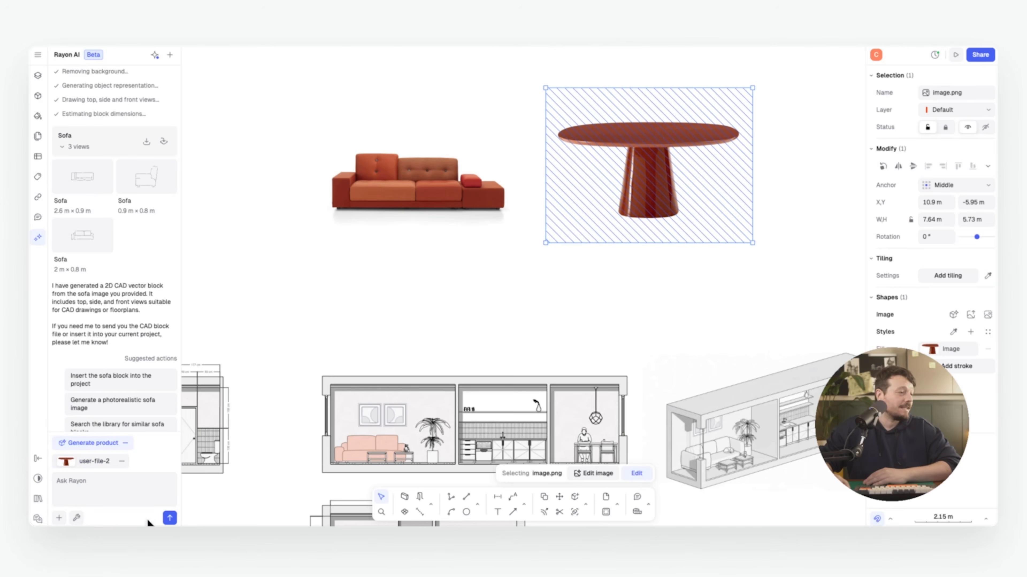
{"action": "left_click", "coordinate": [170, 519]}
{"action": "mouse_move", "coordinate": [163, 262]}
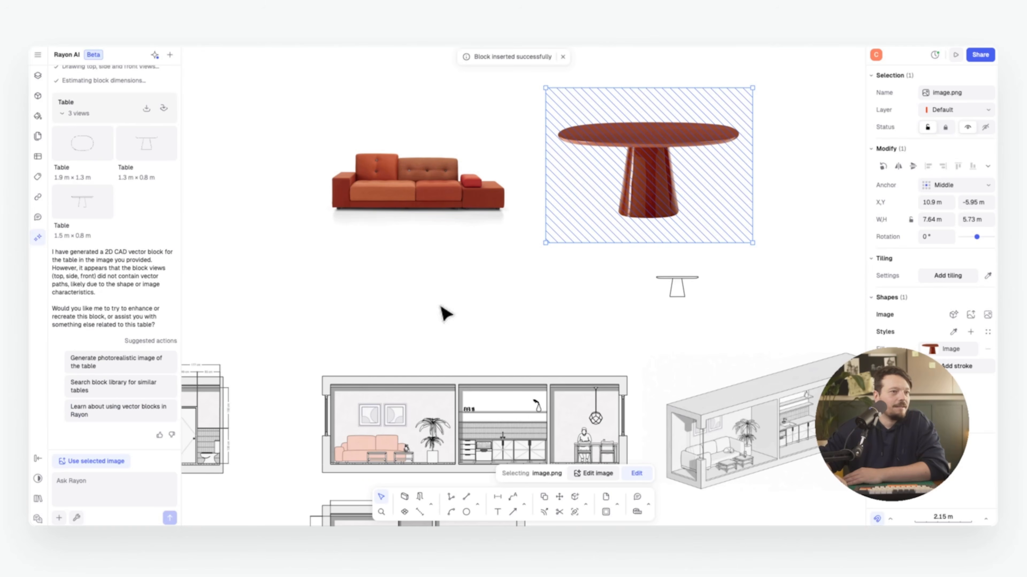
Drag the generated Table block into the section elevation beside the dining set-up
{"action": "left_click", "coordinate": [678, 287]}
{"action": "middle_click_drag", "start_coordinate": [678, 287], "coordinate": [580, 223]}
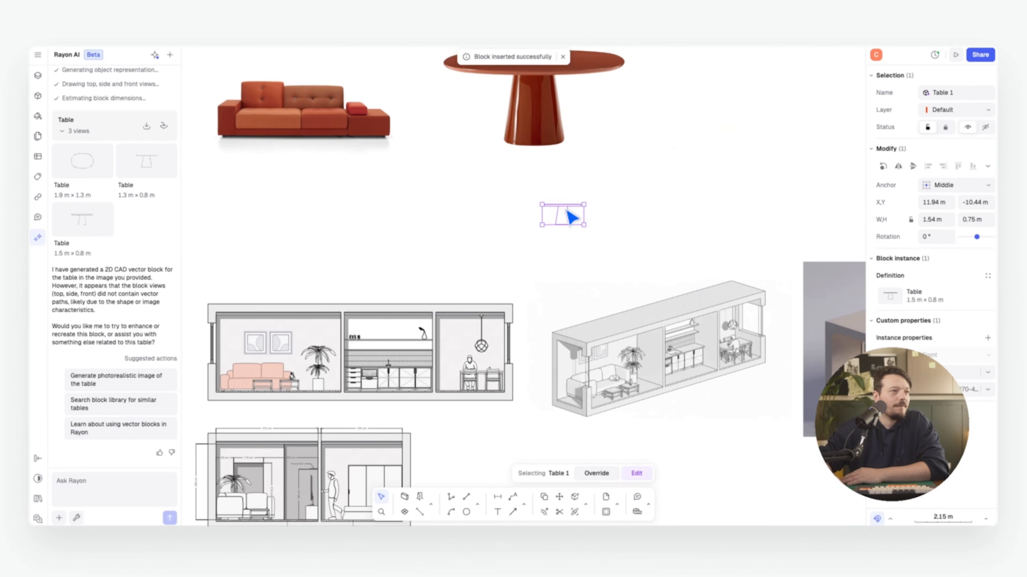
{"action": "left_click_drag", "start_coordinate": [563, 210], "coordinate": [481, 377]}
{"action": "scroll", "coordinate": [481, 381], "scroll_direction": "up", "scroll_amount": 10}
{"action": "left_click_drag", "start_coordinate": [478, 323], "coordinate": [475, 86]}
{"action": "middle_click_drag", "start_coordinate": [476, 86], "coordinate": [438, 142]}
{"action": "left_click_drag", "start_coordinate": [491, 232], "coordinate": [808, 245]}
{"action": "middle_click_drag", "start_coordinate": [798, 241], "coordinate": [546, 246]}
{"action": "scroll", "coordinate": [546, 246], "scroll_direction": "down", "scroll_amount": 5}
Delete the old table from the dining set-up block
{"action": "double_click", "coordinate": [408, 290]}
{"action": "key", "text": "Delete"}
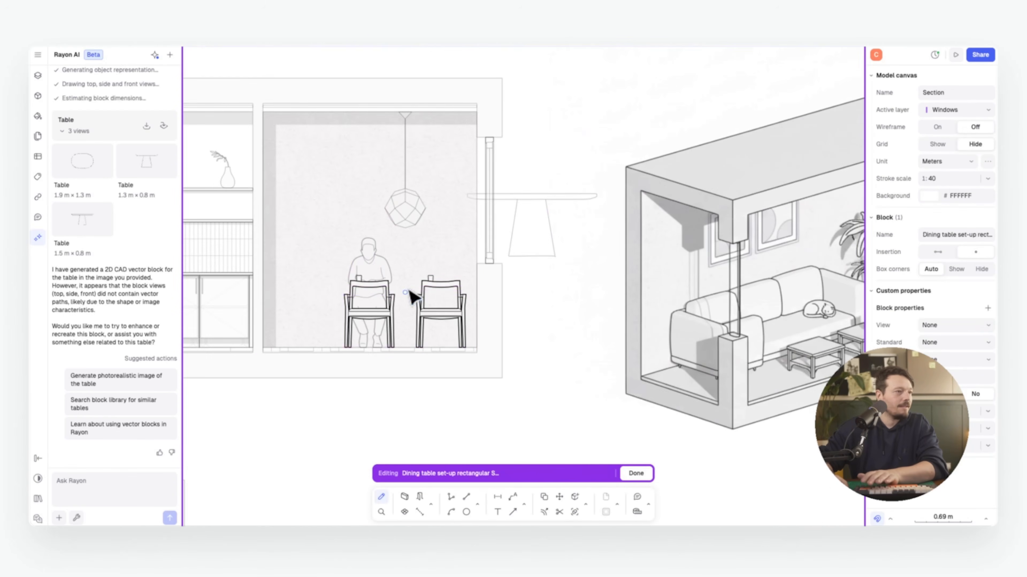
{"action": "left_click", "coordinate": [647, 468]}
{"action": "left_click", "coordinate": [601, 355]}
Give the Table block's paths 0.25 line weight and a soft orange solid fill
{"action": "double_click", "coordinate": [533, 203]}
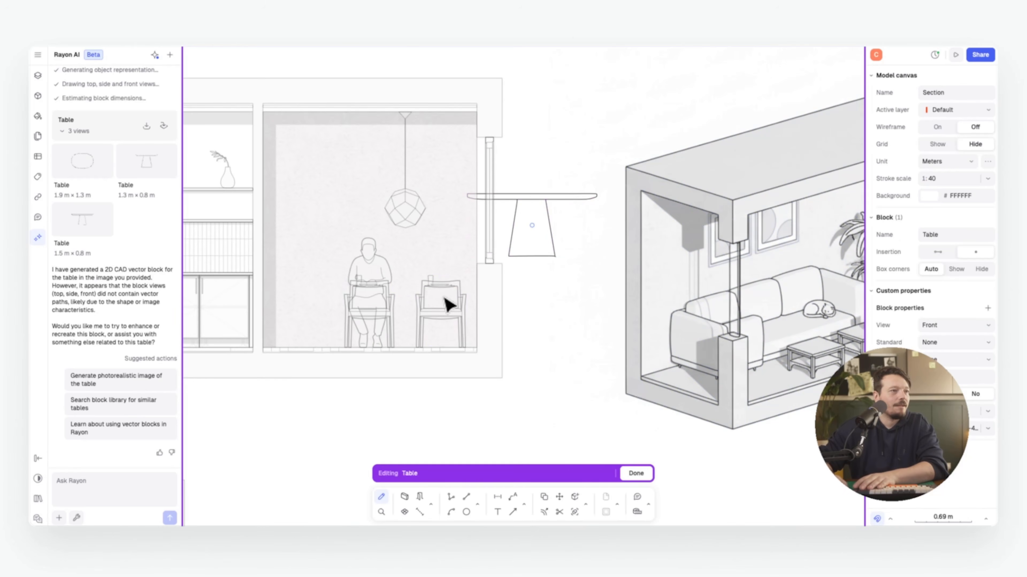
{"action": "left_click_drag", "start_coordinate": [445, 298], "coordinate": [635, 161]}
{"action": "left_click", "coordinate": [972, 312]}
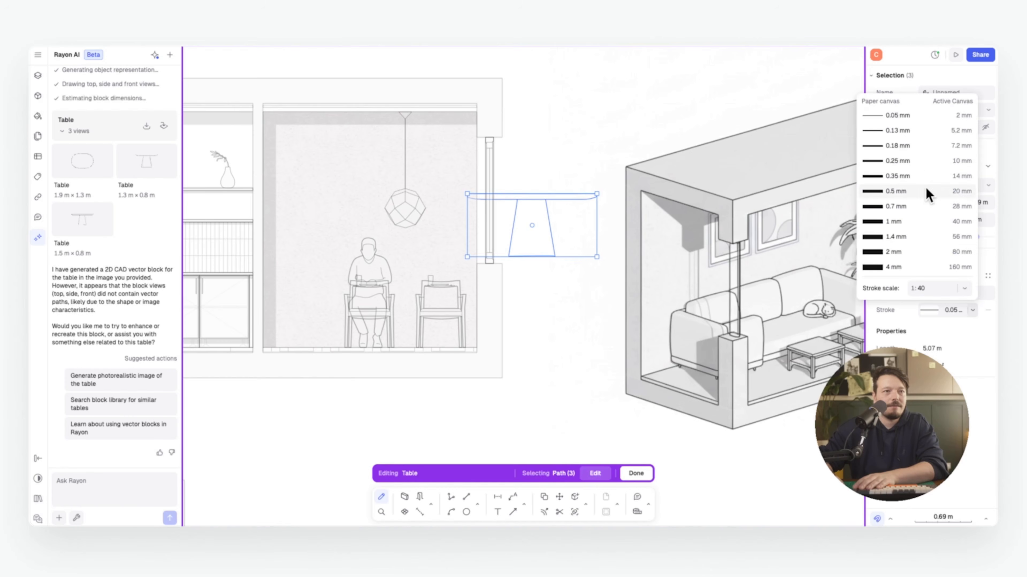
{"action": "left_click", "coordinate": [916, 161]}
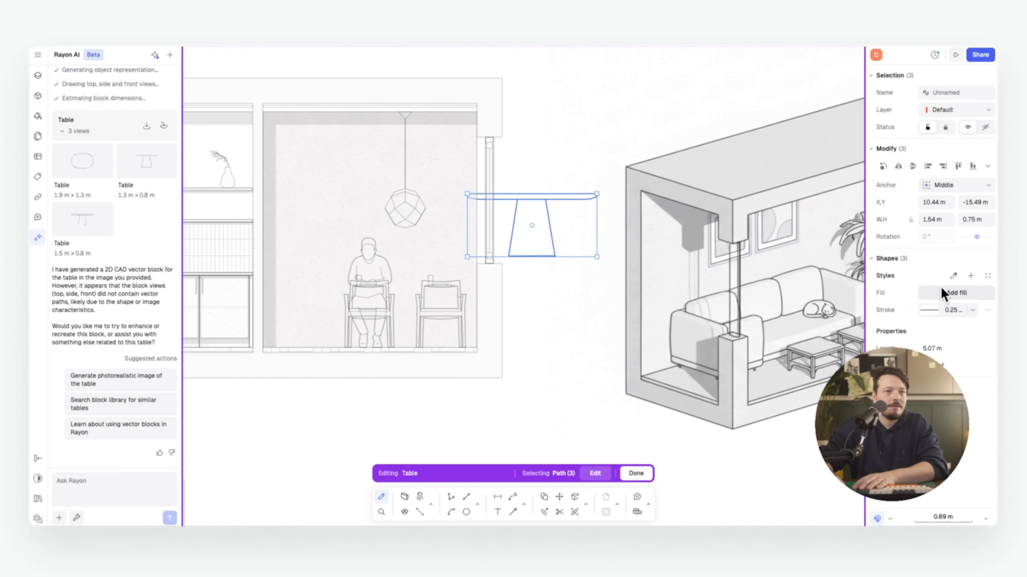
{"action": "left_click", "coordinate": [930, 291]}
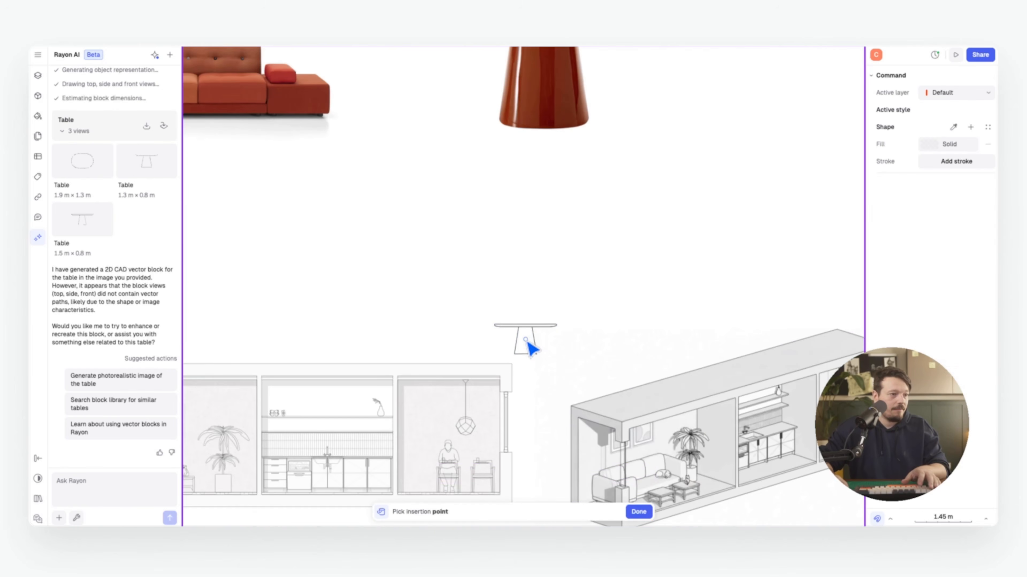
{"action": "scroll", "coordinate": [526, 341], "scroll_direction": "up", "scroll_amount": 8}
{"action": "left_click", "coordinate": [446, 214]}
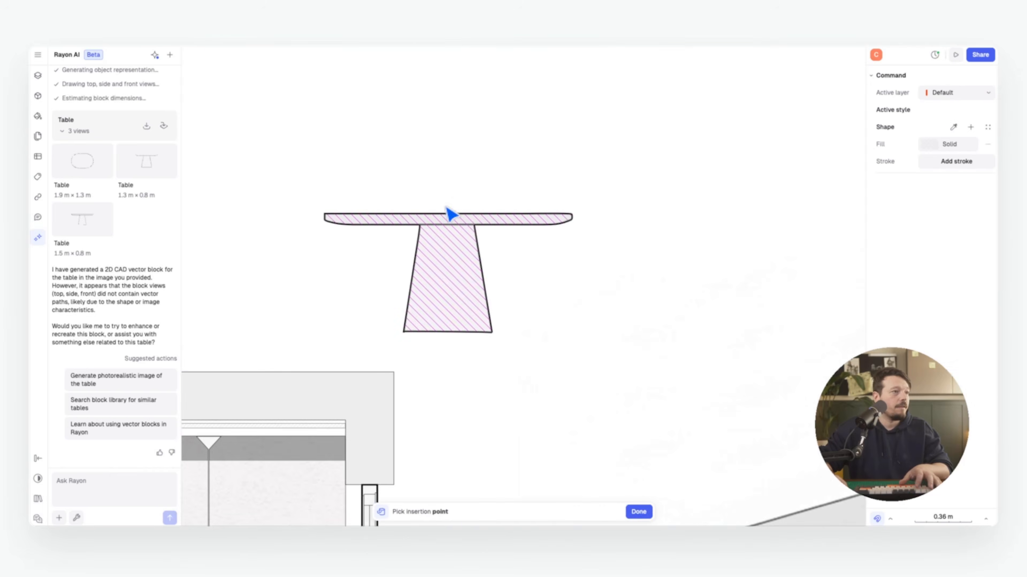
{"action": "key", "text": "Return"}
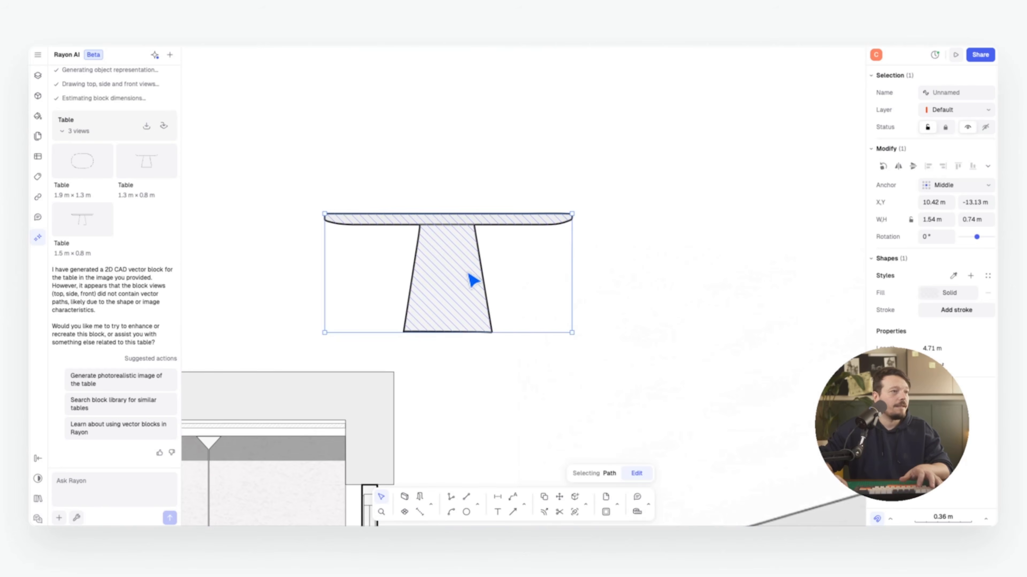
{"action": "left_click", "coordinate": [929, 293]}
{"action": "left_click", "coordinate": [755, 309]}
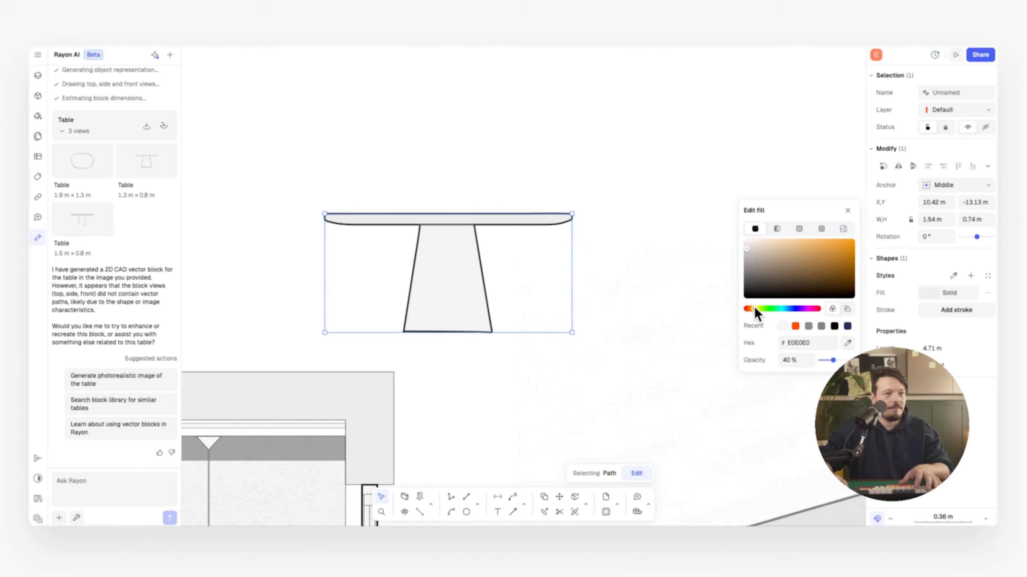
{"action": "left_click_drag", "start_coordinate": [787, 291], "coordinate": [820, 246]}
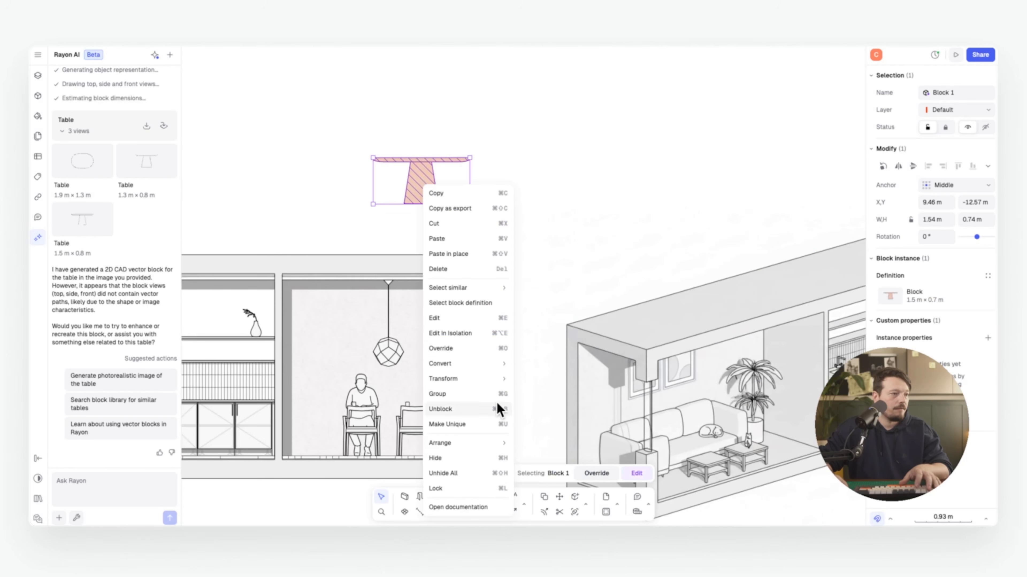
Bring the table to the front and place it between the chairs
{"action": "mouse_move", "coordinate": [501, 443]}
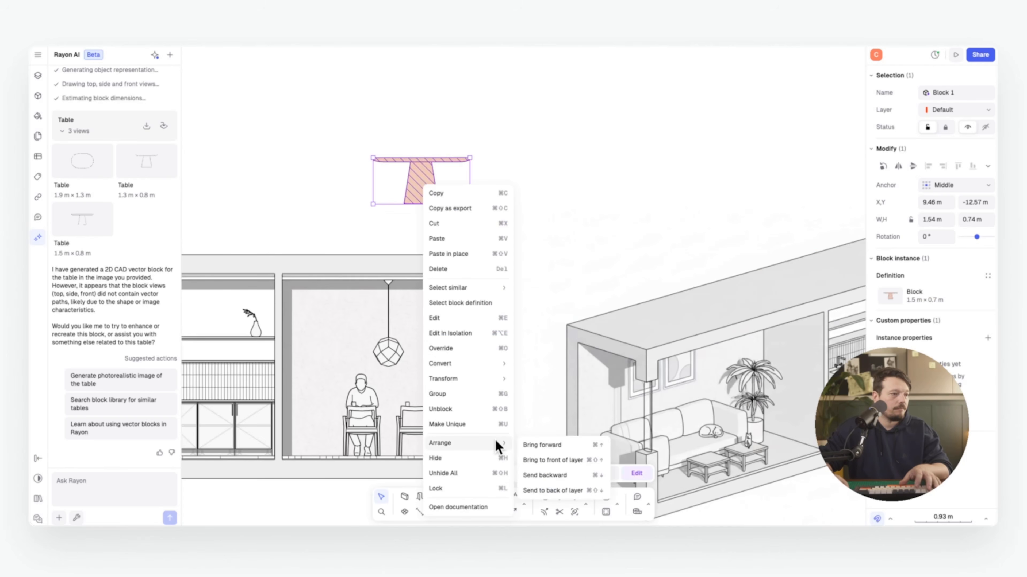
{"action": "left_click", "coordinate": [535, 460]}
{"action": "mouse_move", "coordinate": [419, 193]}
{"action": "left_mouse_down"}
{"action": "mouse_move", "coordinate": [378, 424]}
{"action": "mouse_move", "coordinate": [392, 445]}
{"action": "left_mouse_up"}
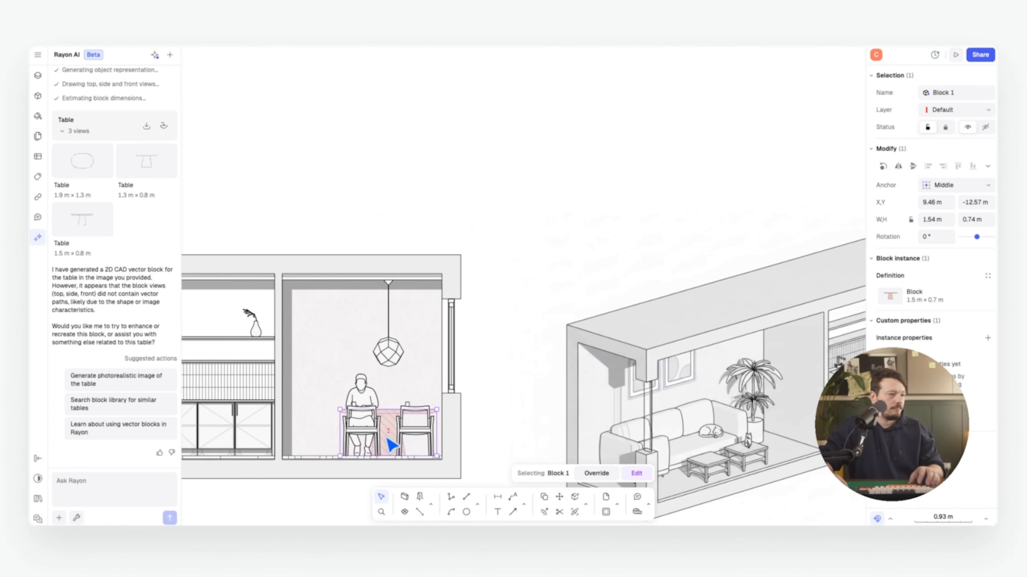
{"action": "key", "text": "Escape"}
Insert the table's top-view block and move it up and left
{"action": "middle_click_drag", "start_coordinate": [386, 439], "coordinate": [523, 301]}
{"action": "scroll", "coordinate": [525, 308], "scroll_direction": "down", "scroll_amount": 5}
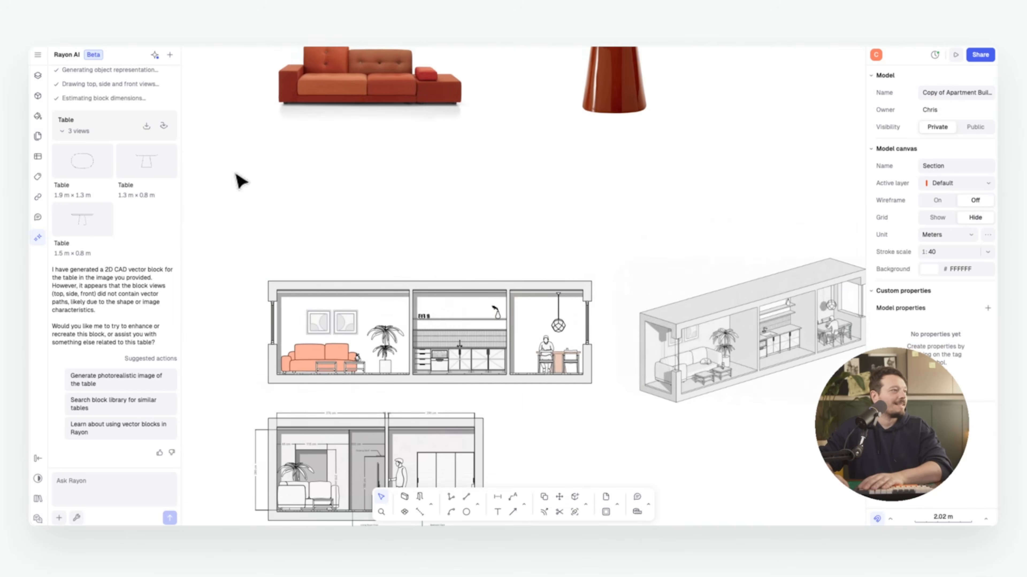
{"action": "left_click", "coordinate": [105, 191]}
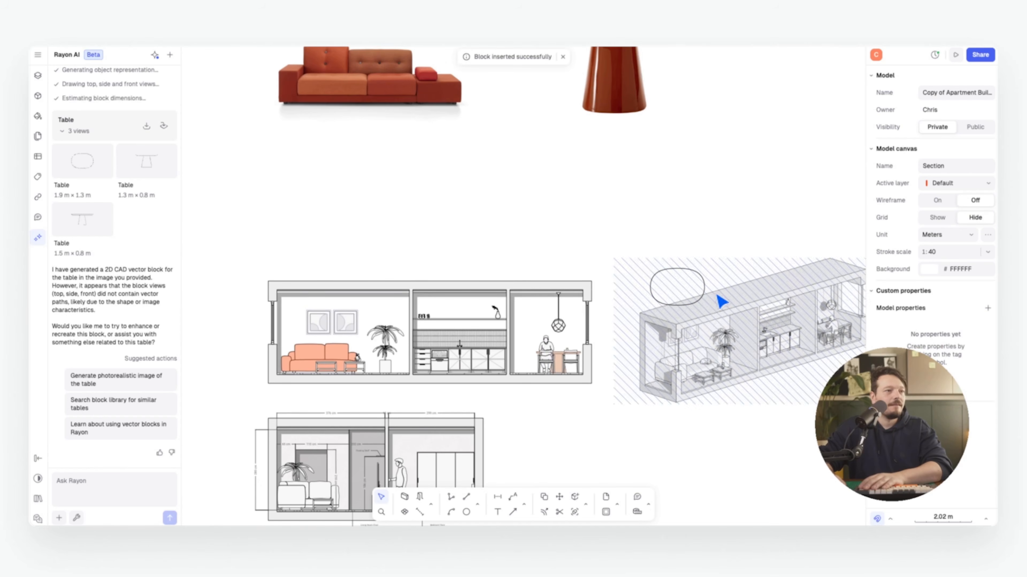
{"action": "left_click_drag", "start_coordinate": [669, 284], "coordinate": [485, 205]}
{"action": "key", "text": "Escape"}
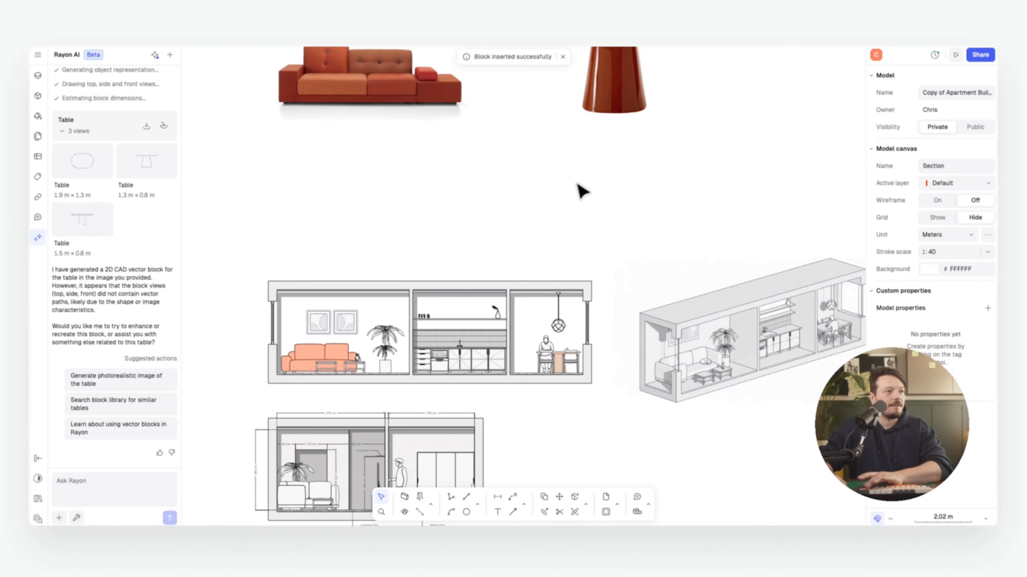
{"action": "scroll", "coordinate": [558, 210], "scroll_direction": "up", "scroll_amount": 6}
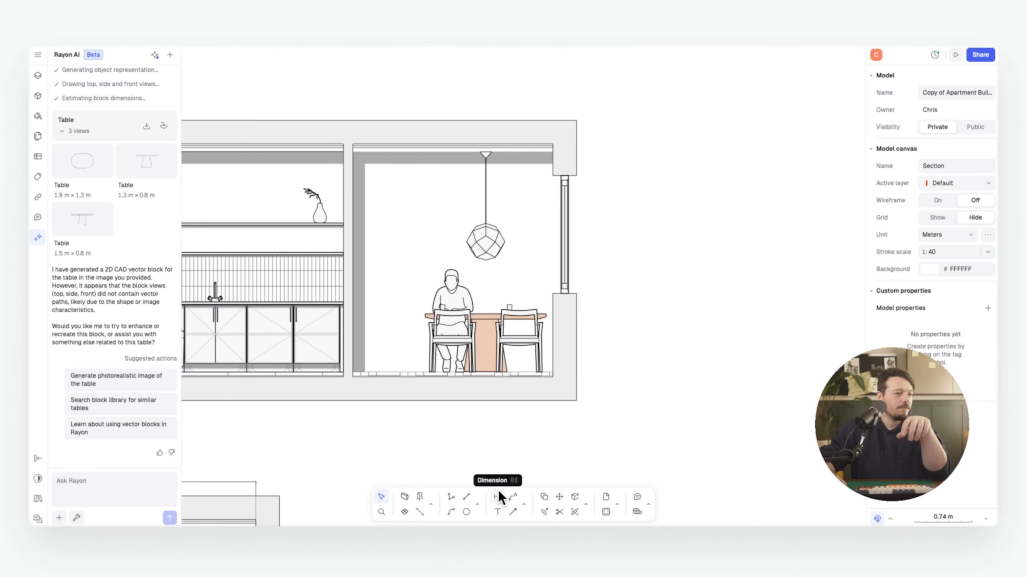
Draw a leader from the dining table to the upper right and copy the product title
{"action": "left_click", "coordinate": [513, 499]}
{"action": "left_click", "coordinate": [490, 314]}
{"action": "left_click", "coordinate": [525, 261]}
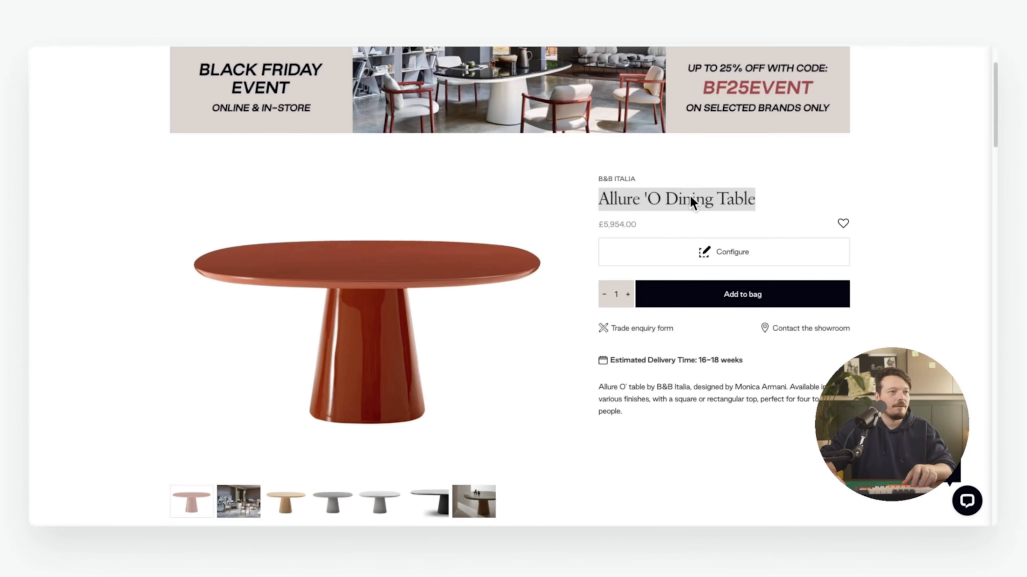
{"action": "right_click", "coordinate": [692, 202]}
{"action": "left_click", "coordinate": [703, 218]}
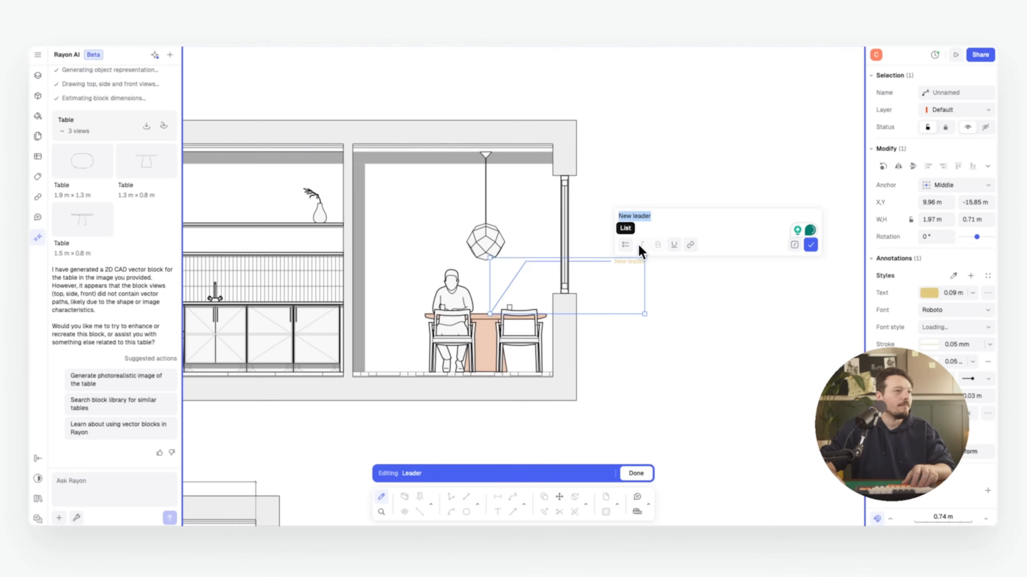
Make the leader read "Allure 'O Dining Table" and hyperlink it to the product page
{"action": "key", "text": "ctrl+v"}
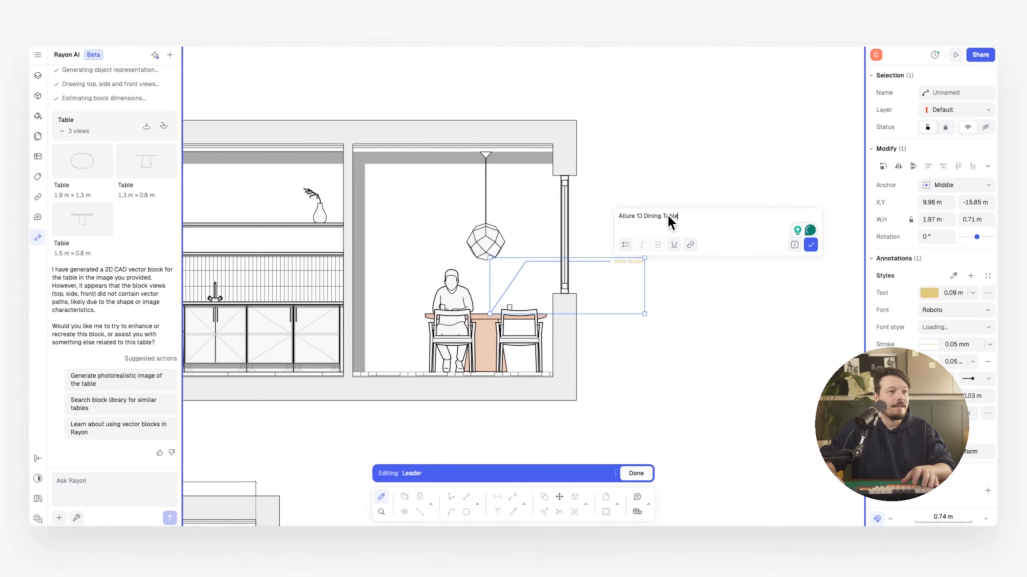
{"action": "triple_click", "coordinate": [661, 214]}
{"action": "left_click", "coordinate": [690, 245]}
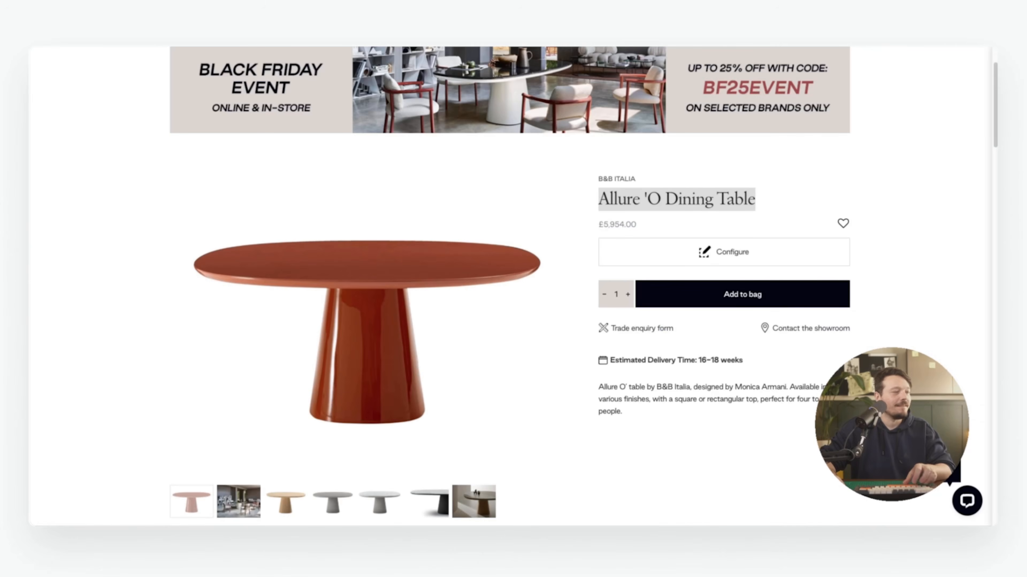
{"action": "right_click", "coordinate": [362, 46]}
{"action": "left_click", "coordinate": [380, 97]}
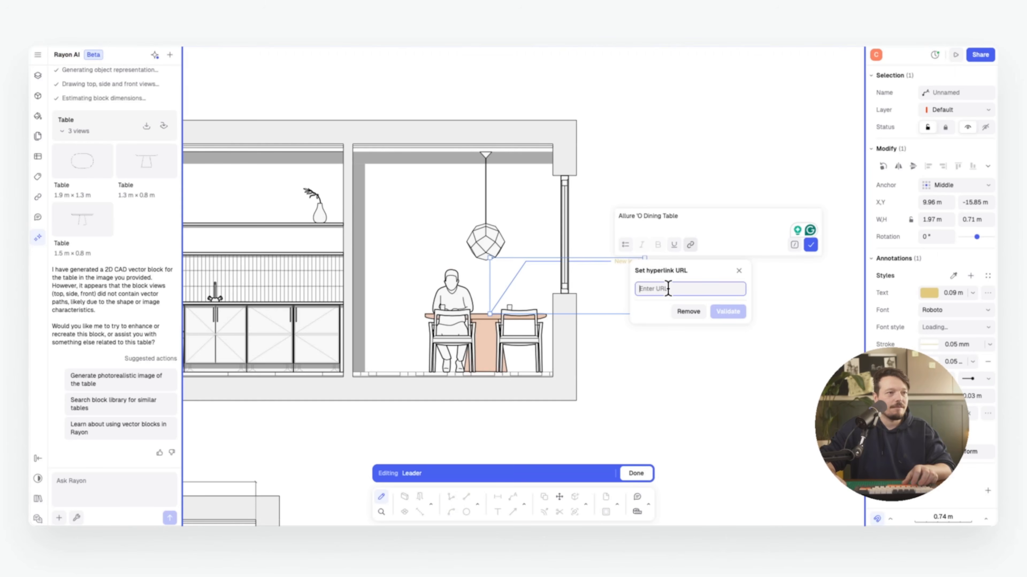
{"action": "key", "text": "ctrl+v"}
{"action": "left_click", "coordinate": [726, 313]}
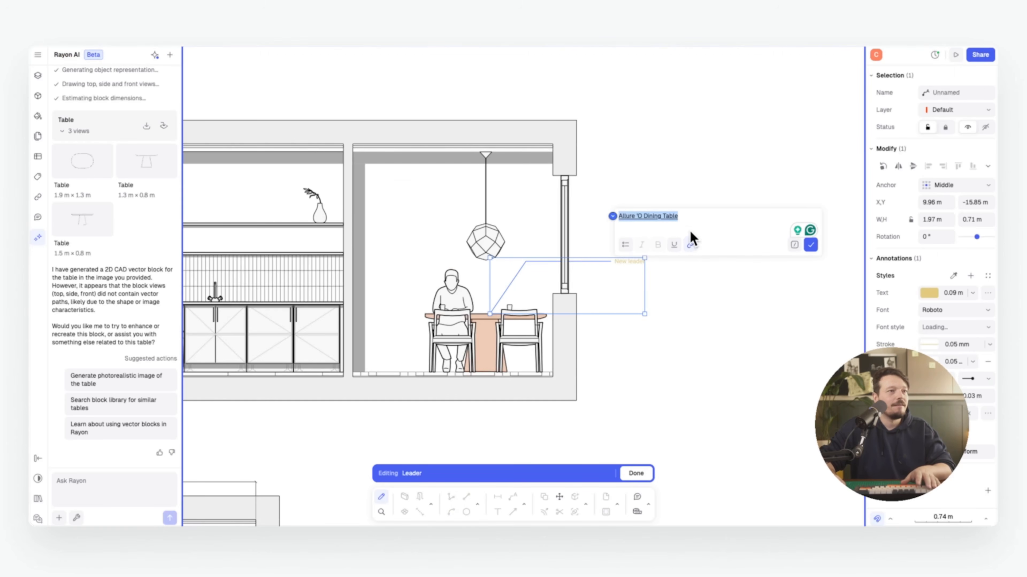
{"action": "left_click", "coordinate": [810, 244]}
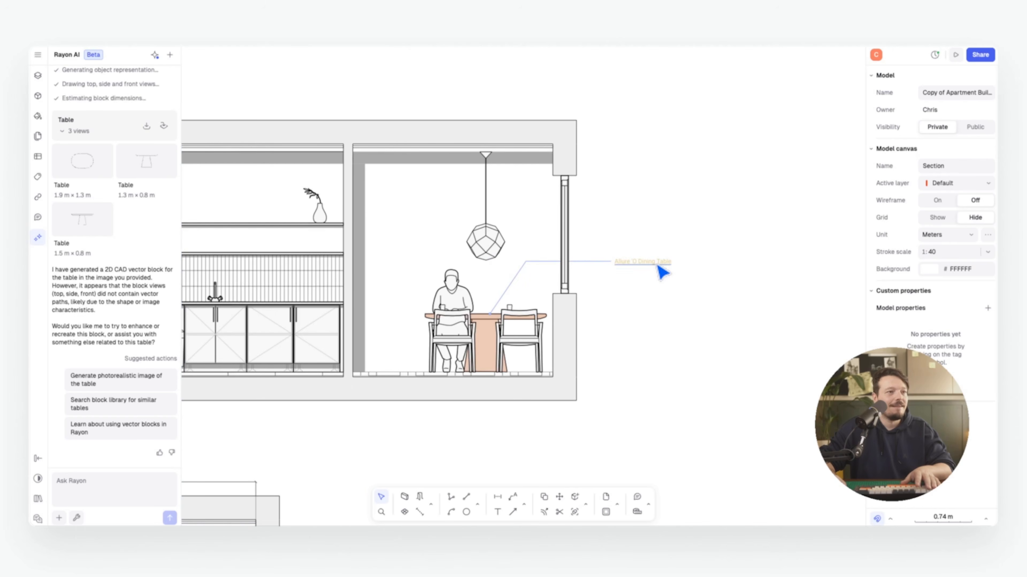
Set the leader's text colour to black
{"action": "left_click", "coordinate": [662, 273]}
{"action": "left_click", "coordinate": [658, 220]}
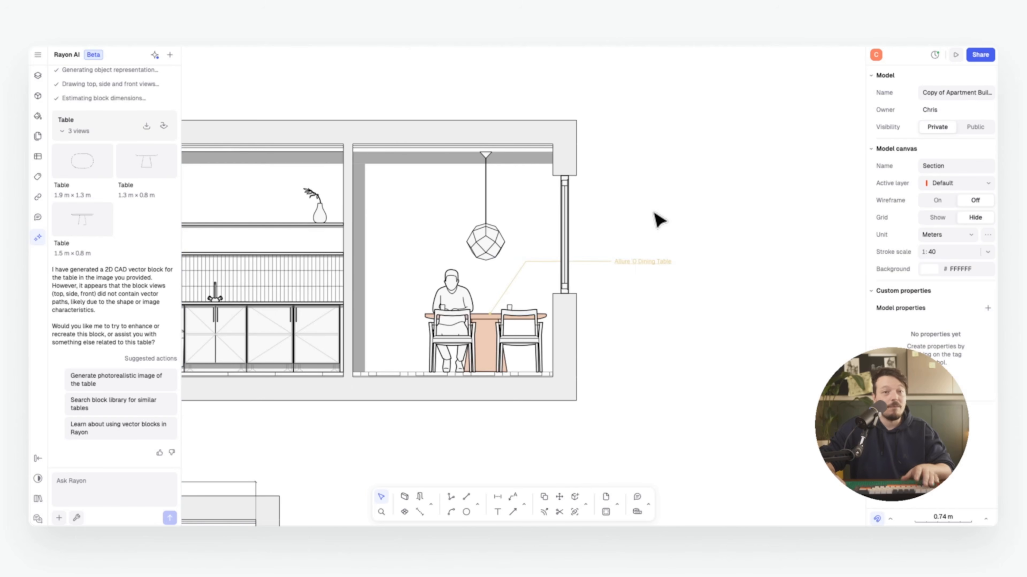
{"action": "left_click", "coordinate": [618, 267]}
{"action": "left_click", "coordinate": [929, 292]}
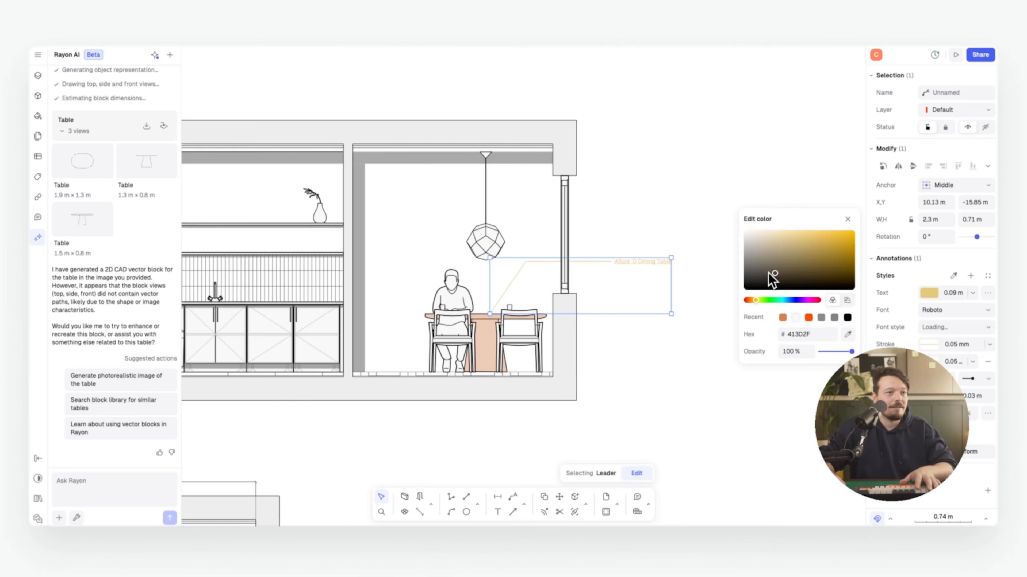
{"action": "left_click_drag", "start_coordinate": [772, 278], "coordinate": [770, 289]}
{"action": "left_click", "coordinate": [886, 314]}
{"action": "left_click", "coordinate": [928, 345]}
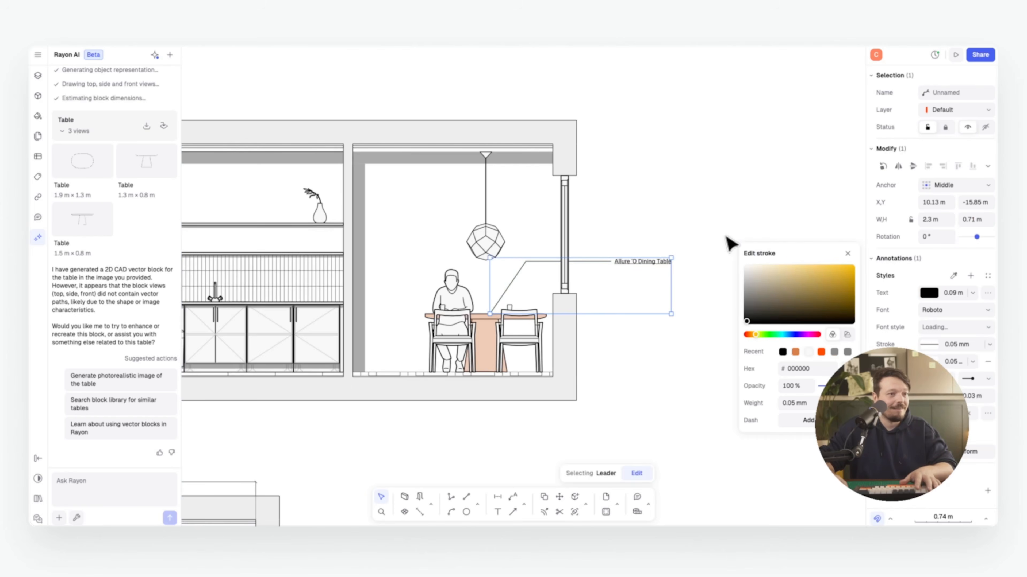
{"action": "left_click", "coordinate": [699, 215]}
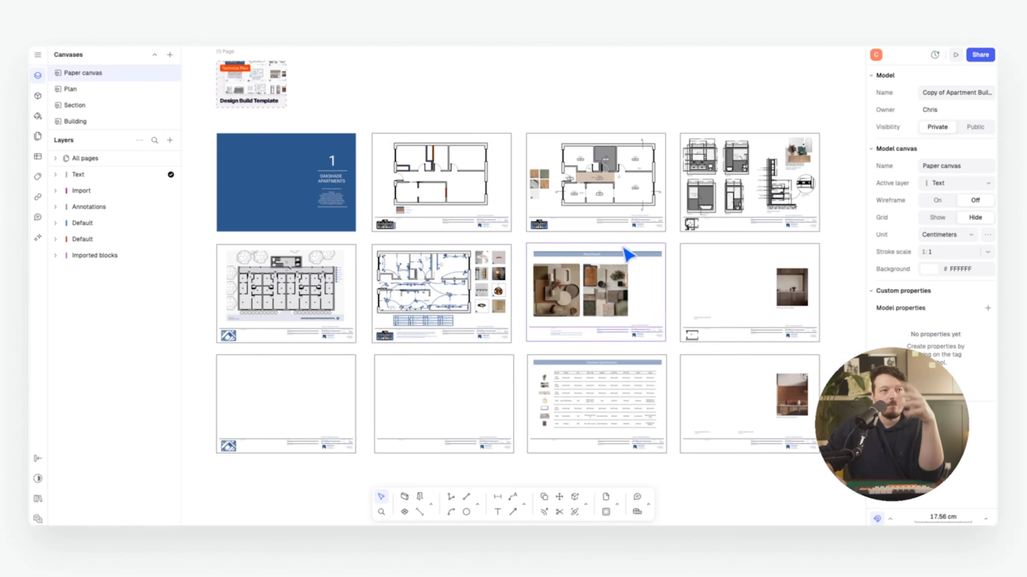
Show the new View options: From…, Paper canvas, Plan, Section and Building
{"action": "middle_click_drag", "start_coordinate": [460, 221], "coordinate": [457, 222]}
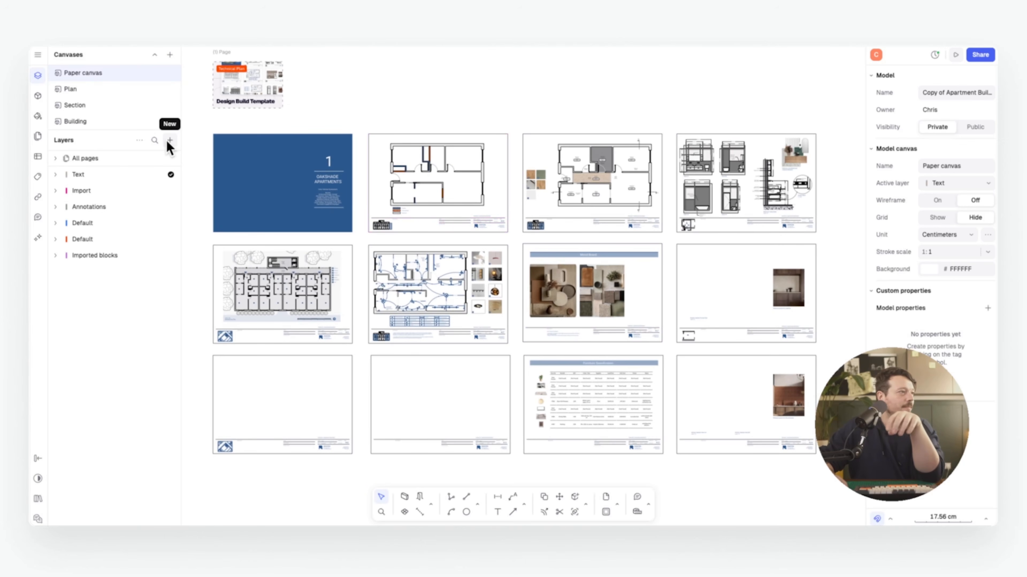
{"action": "mouse_move", "coordinate": [178, 192]}
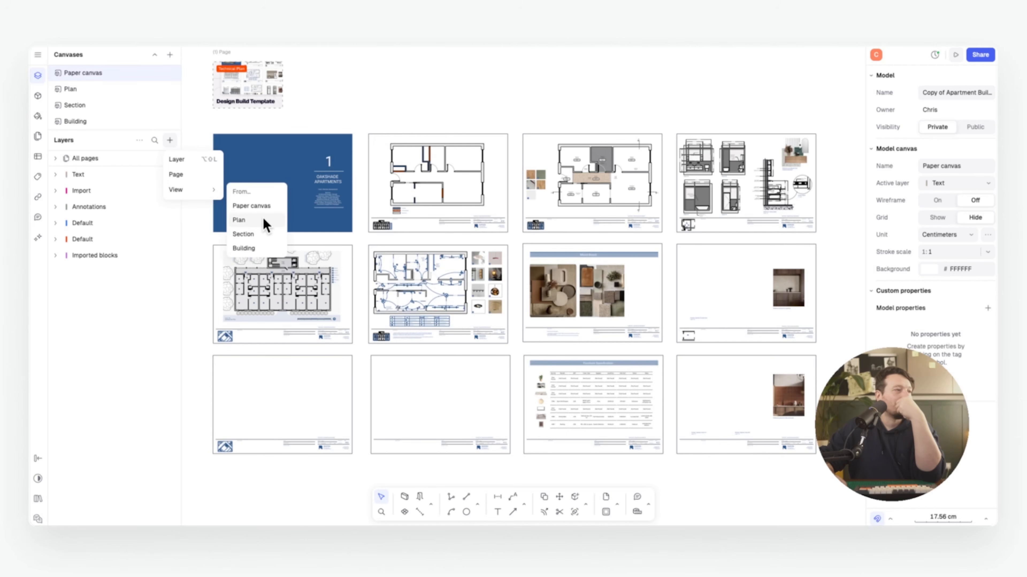
Place a new Building view and frame the front elevation inside it
{"action": "left_click", "coordinate": [244, 248]}
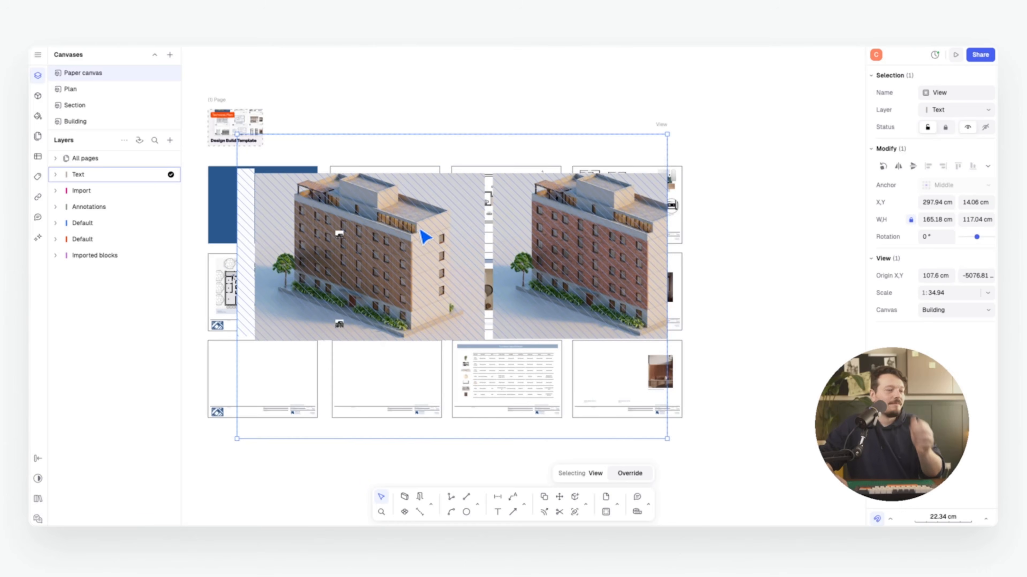
{"action": "scroll", "coordinate": [442, 226], "scroll_direction": "down", "scroll_amount": 2}
{"action": "left_click_drag", "start_coordinate": [414, 227], "coordinate": [478, 281]}
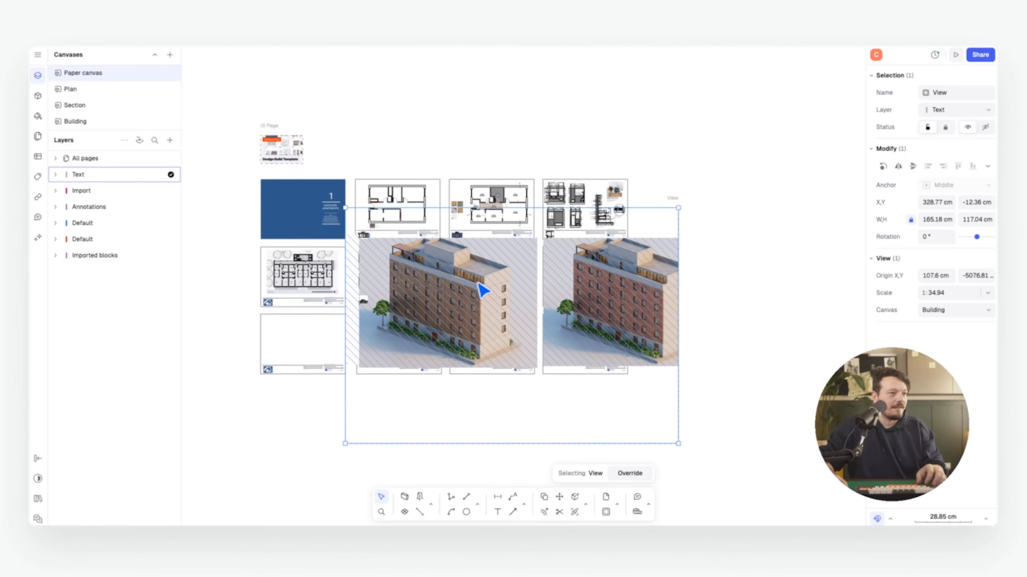
{"action": "double_click", "coordinate": [479, 285]}
{"action": "scroll", "coordinate": [488, 299], "scroll_direction": "down", "scroll_amount": 5}
{"action": "middle_click_drag", "start_coordinate": [464, 298], "coordinate": [446, 337]}
{"action": "scroll", "coordinate": [479, 331], "scroll_direction": "up", "scroll_amount": 5}
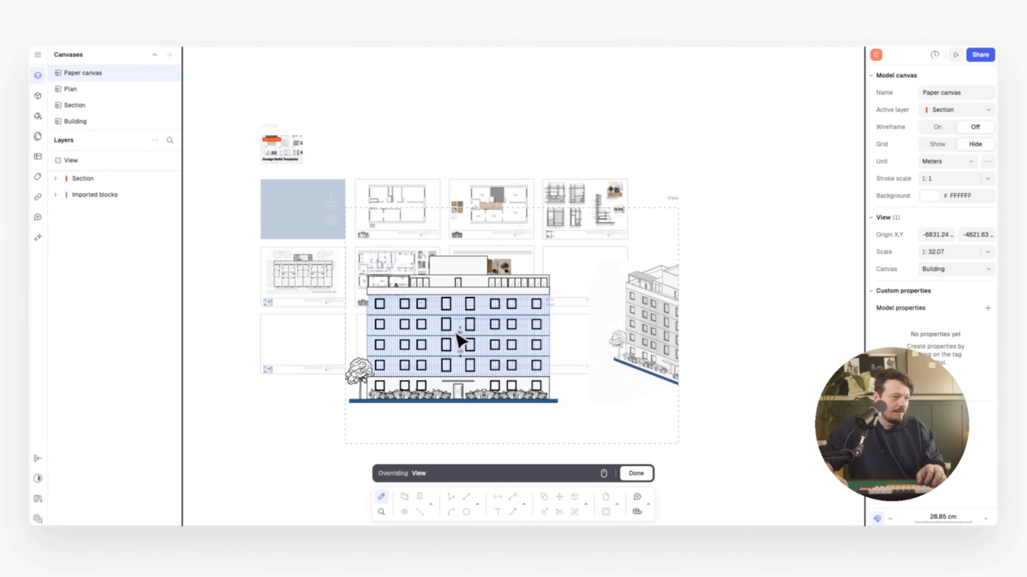
{"action": "left_click", "coordinate": [649, 477]}
Move the elevation view onto sheet A02, shrink it and set its scale to 1:200
{"action": "left_click_drag", "start_coordinate": [562, 363], "coordinate": [456, 300]}
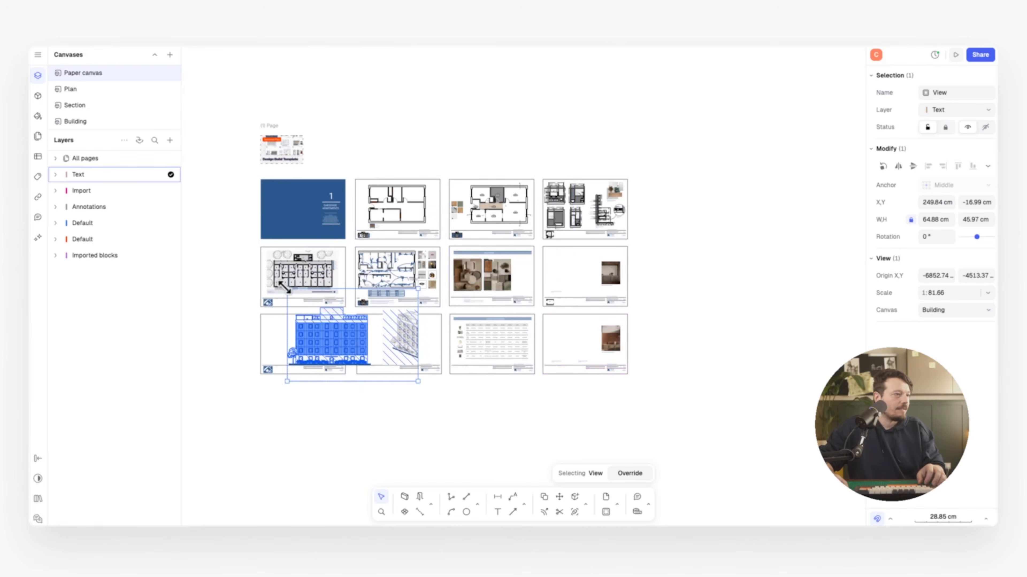
{"action": "left_click_drag", "start_coordinate": [287, 290], "coordinate": [322, 322]}
{"action": "scroll", "coordinate": [328, 396], "scroll_direction": "up", "scroll_amount": 5}
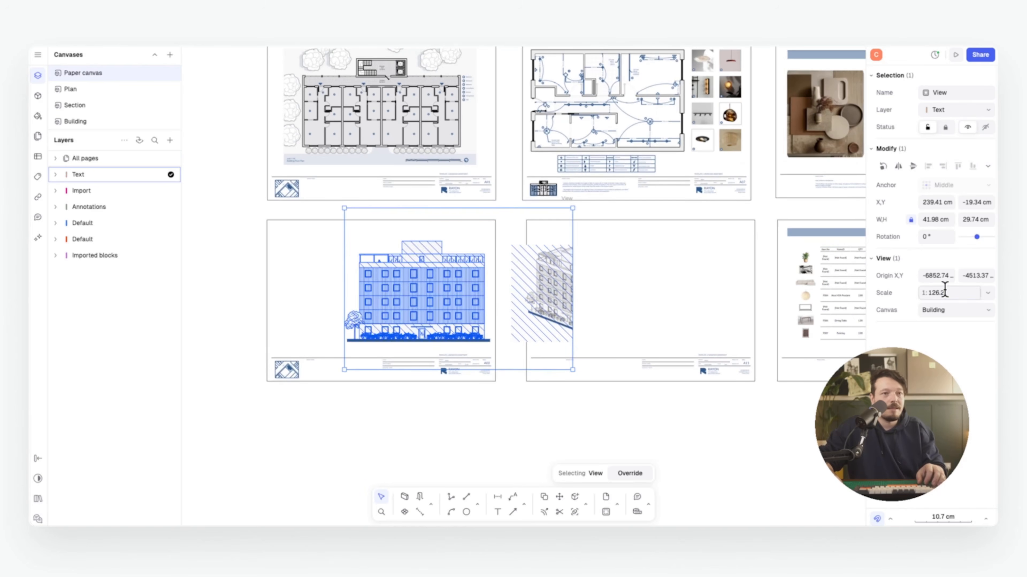
{"action": "type", "text": "100"}
{"action": "key", "text": "Return"}
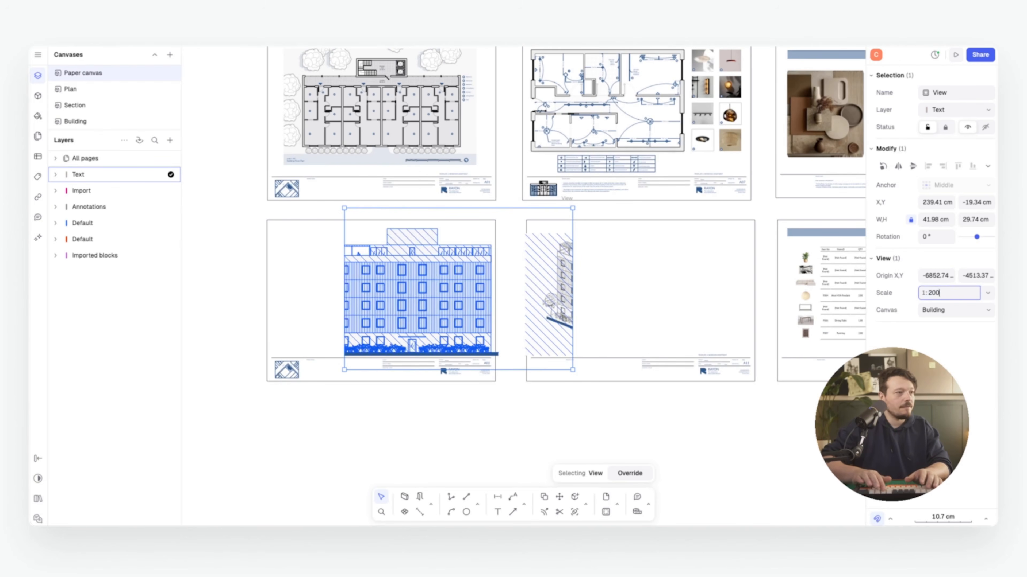
{"action": "key", "text": "Return"}
{"action": "scroll", "coordinate": [401, 301], "scroll_direction": "up", "scroll_amount": 5}
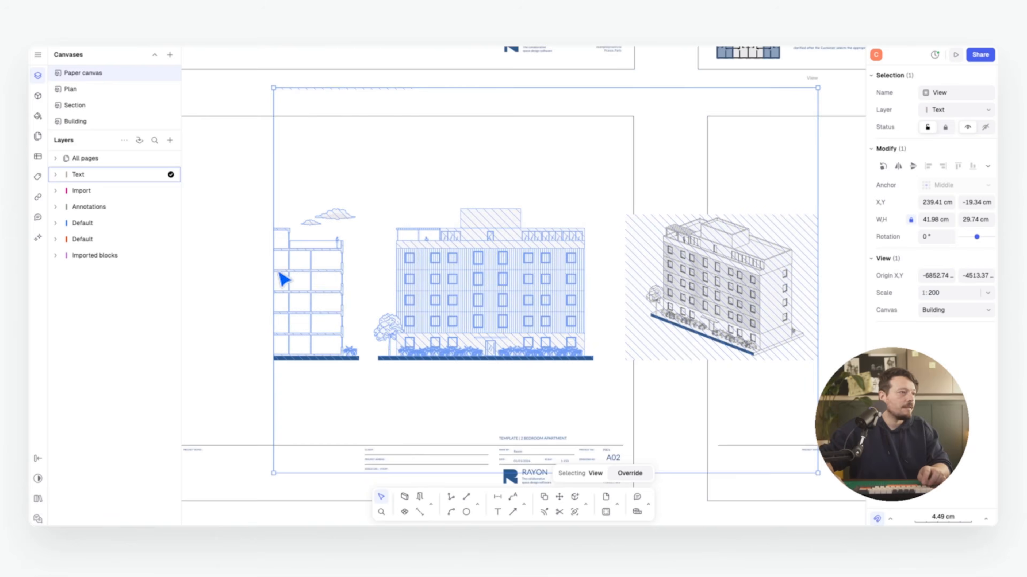
{"action": "scroll", "coordinate": [531, 298], "scroll_direction": "down", "scroll_amount": 5}
{"action": "scroll", "coordinate": [555, 298], "scroll_direction": "up", "scroll_amount": 2}
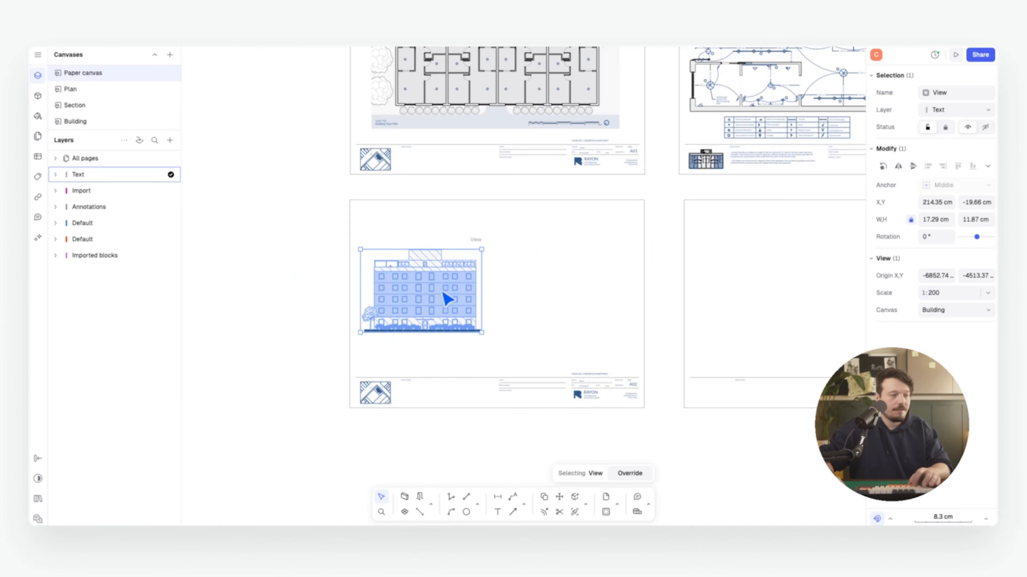
Copy the elevation view and resize the copy into the axonometric view beside it
{"action": "key", "text": "c"}
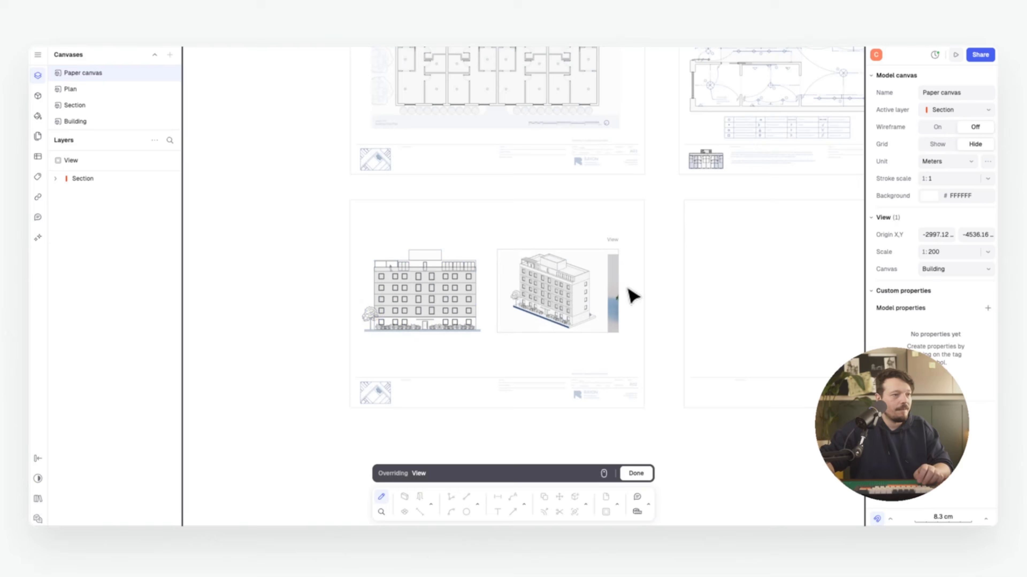
{"action": "key", "text": "Escape"}
{"action": "key", "text": "Escape"}
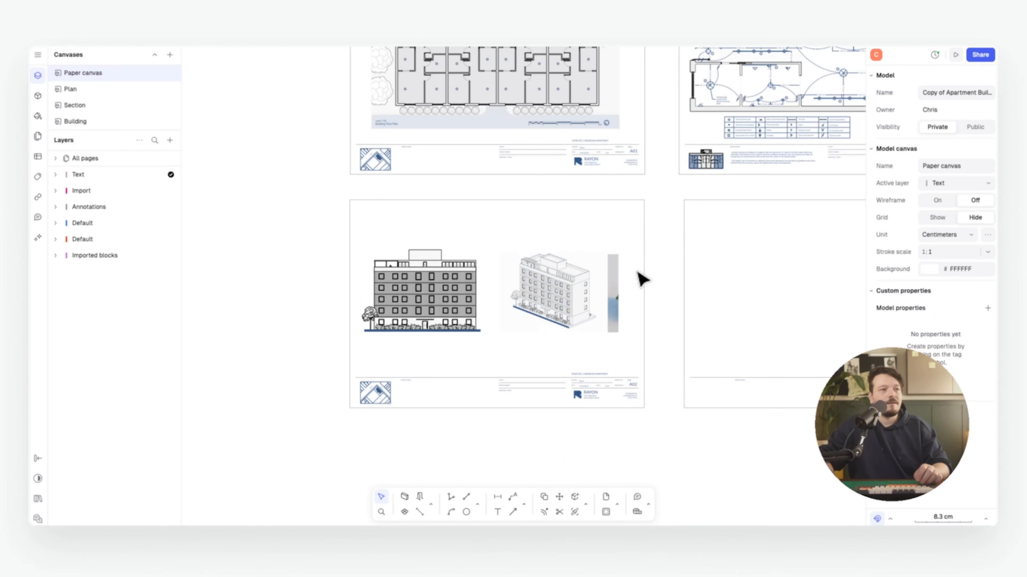
{"action": "left_click", "coordinate": [619, 290]}
{"action": "left_click_drag", "start_coordinate": [619, 285], "coordinate": [600, 285]}
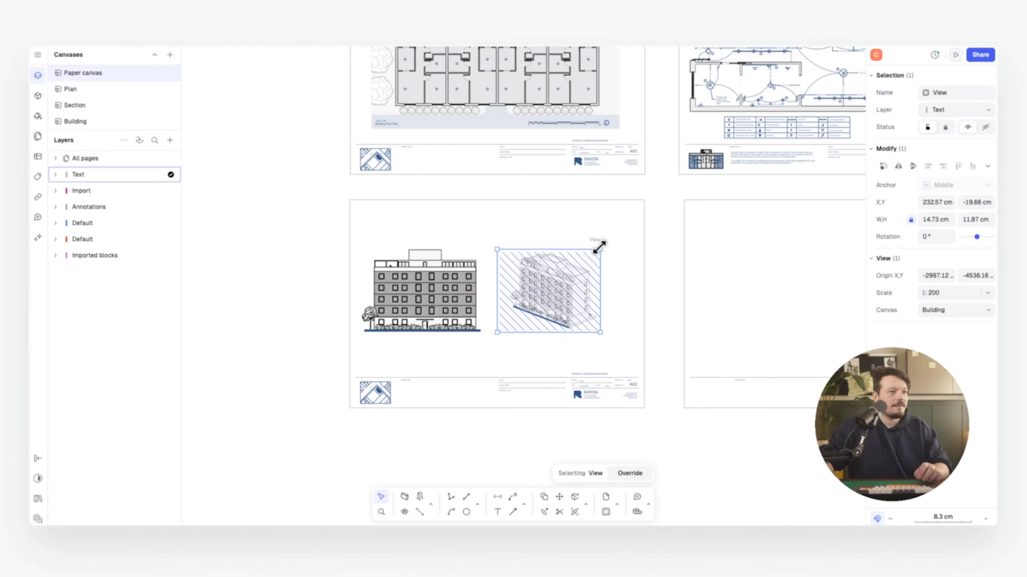
{"action": "left_click_drag", "start_coordinate": [599, 246], "coordinate": [663, 200]}
{"action": "left_click_drag", "start_coordinate": [646, 280], "coordinate": [612, 310]}
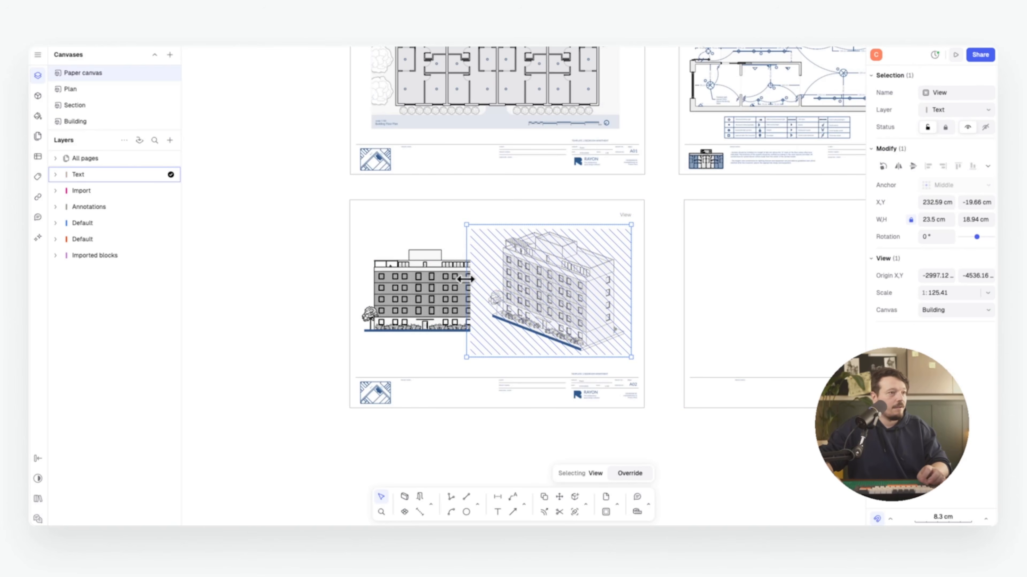
{"action": "left_click_drag", "start_coordinate": [467, 278], "coordinate": [482, 278]}
{"action": "key", "text": "Escape"}
Adjust the view positions on sheet A02 and select the axonometric view
{"action": "middle_click_drag", "start_coordinate": [568, 309], "coordinate": [463, 284]}
{"action": "scroll", "coordinate": [424, 300], "scroll_direction": "up", "scroll_amount": 2}
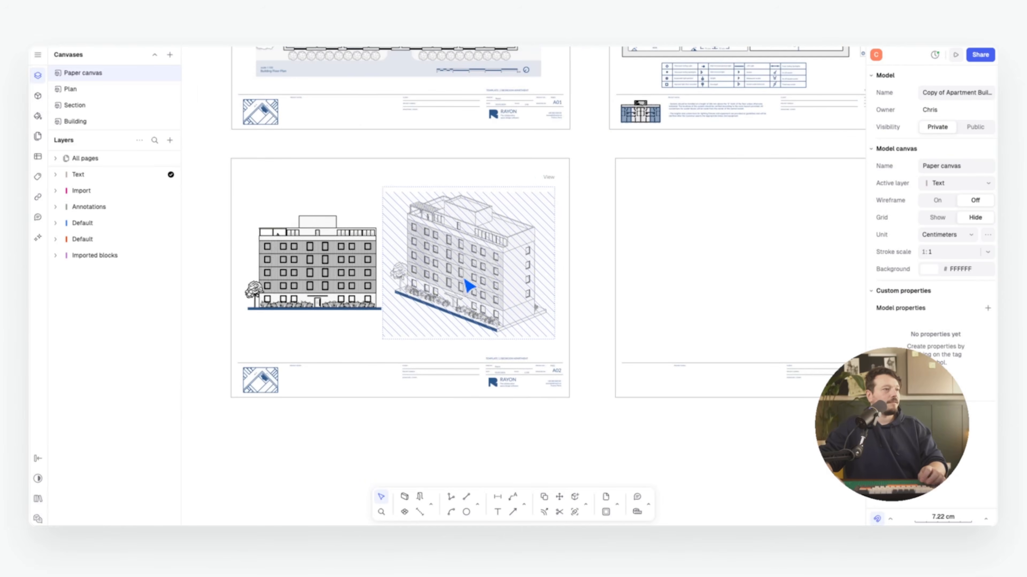
{"action": "left_click", "coordinate": [267, 277]}
{"action": "scroll", "coordinate": [268, 276], "scroll_direction": "up", "scroll_amount": 2}
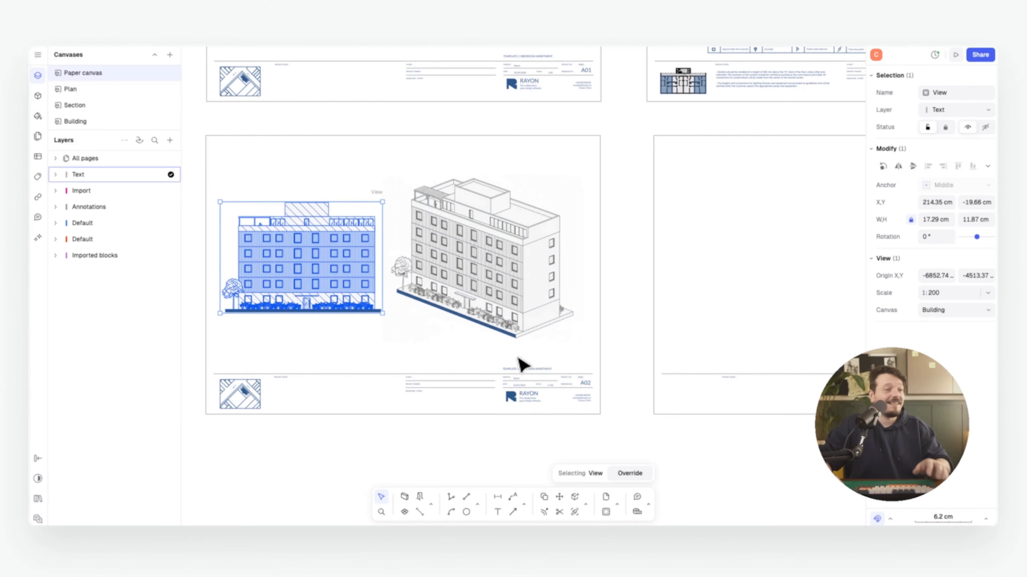
{"action": "scroll", "coordinate": [523, 362], "scroll_direction": "down", "scroll_amount": 5}
{"action": "middle_click_drag", "start_coordinate": [426, 292], "coordinate": [468, 314]}
{"action": "scroll", "coordinate": [456, 323], "scroll_direction": "down", "scroll_amount": 1}
{"action": "left_click", "coordinate": [480, 318]}
Copy the axonometric view onto the cover sheet and frame the rendered building in it
{"action": "key", "text": "c"}
{"action": "left_click", "coordinate": [480, 319]}
{"action": "middle_click_drag", "start_coordinate": [416, 61], "coordinate": [434, 317]}
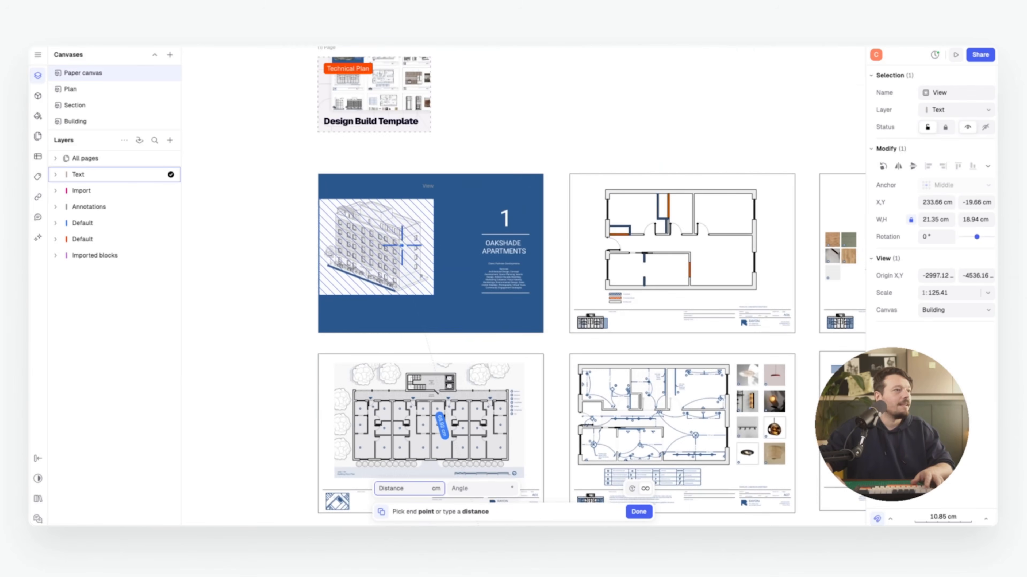
{"action": "scroll", "coordinate": [394, 248], "scroll_direction": "up", "scroll_amount": 1}
{"action": "left_click", "coordinate": [426, 242]}
{"action": "key", "text": "Escape"}
{"action": "double_click", "coordinate": [423, 249]}
{"action": "mouse_move", "coordinate": [417, 254]}
{"action": "middle_mouse_down"}
{"action": "mouse_move", "coordinate": [348, 259]}
{"action": "mouse_move", "coordinate": [427, 268]}
{"action": "mouse_move", "coordinate": [428, 250]}
{"action": "middle_mouse_up"}
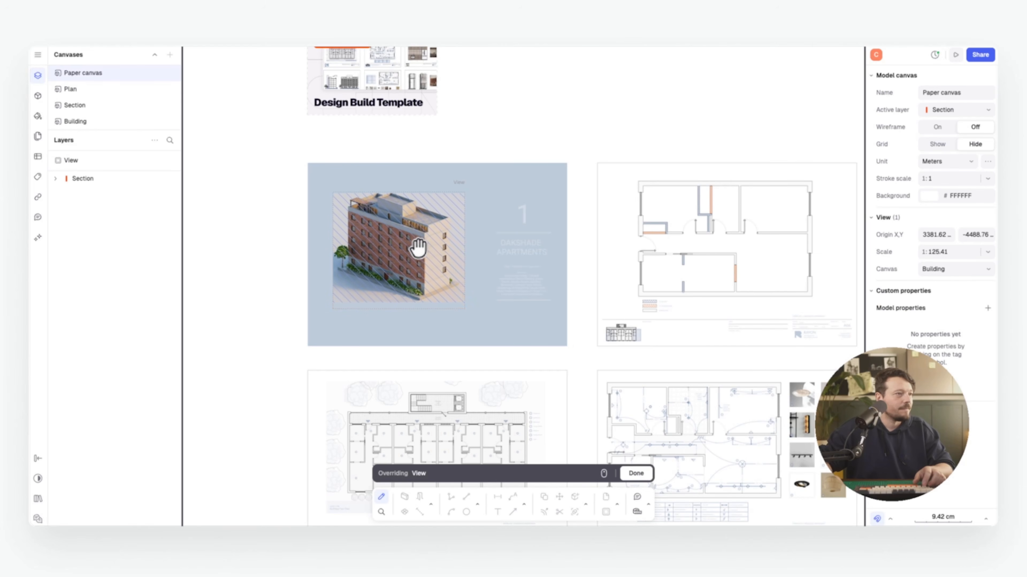
{"action": "key", "text": "Escape"}
Deselect the cover view and start a copy of the front elevation view
{"action": "left_click", "coordinate": [218, 243]}
{"action": "scroll", "coordinate": [282, 248], "scroll_direction": "down", "scroll_amount": 5}
{"action": "scroll", "coordinate": [351, 268], "scroll_direction": "up", "scroll_amount": 5}
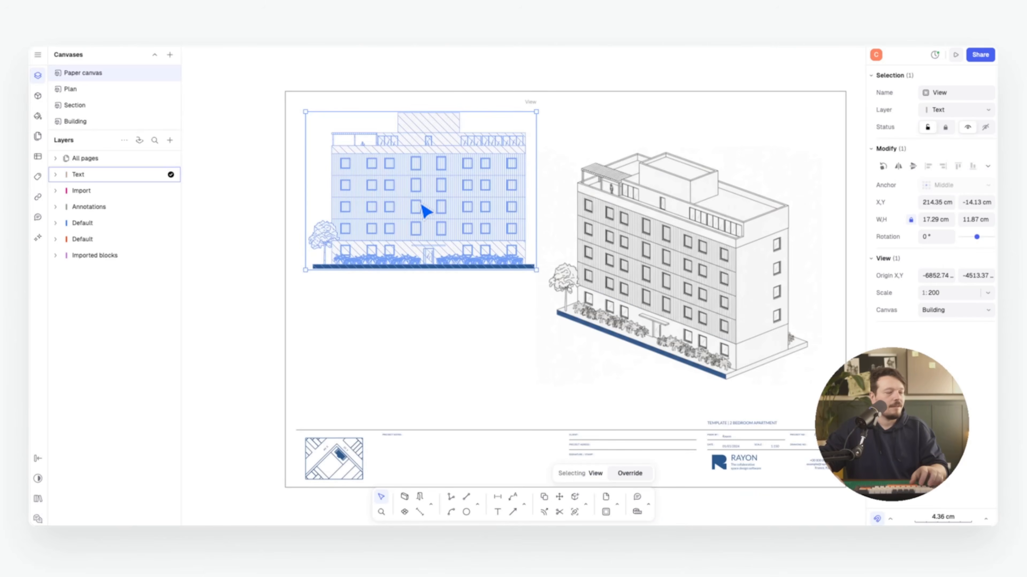
{"action": "key", "text": "c"}
{"action": "left_click", "coordinate": [426, 202]}
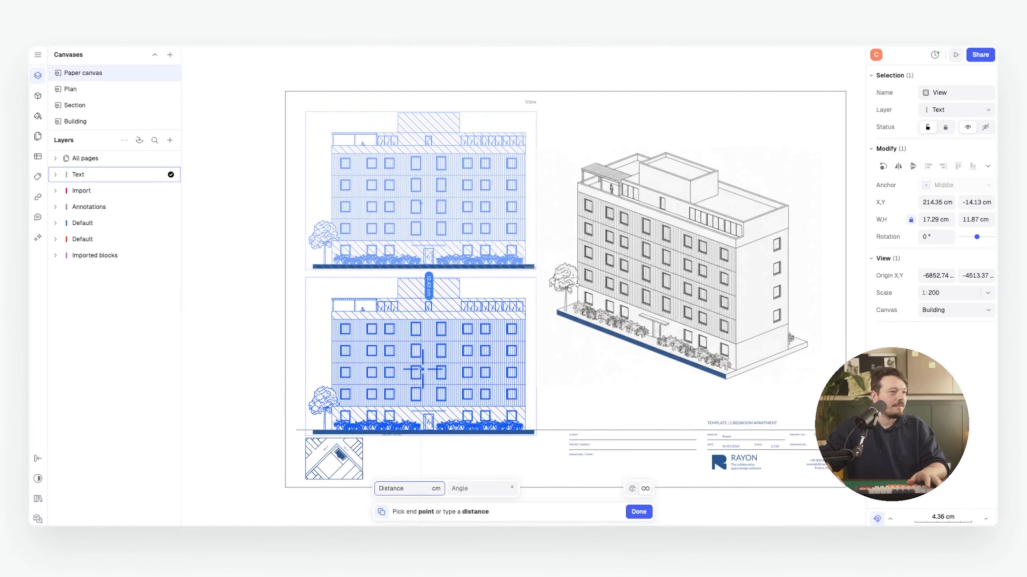
Drop the elevation copy below the original and frame the rendered image inside it
{"action": "left_click", "coordinate": [440, 370]}
{"action": "double_click", "coordinate": [440, 370]}
{"action": "middle_click_drag", "start_coordinate": [437, 315], "coordinate": [269, 368]}
{"action": "scroll", "coordinate": [383, 365], "scroll_direction": "up", "scroll_amount": 5}
{"action": "middle_click_drag", "start_coordinate": [384, 365], "coordinate": [413, 349]}
{"action": "scroll", "coordinate": [410, 326], "scroll_direction": "down", "scroll_amount": 2}
{"action": "scroll", "coordinate": [412, 351], "scroll_direction": "down", "scroll_amount": 3}
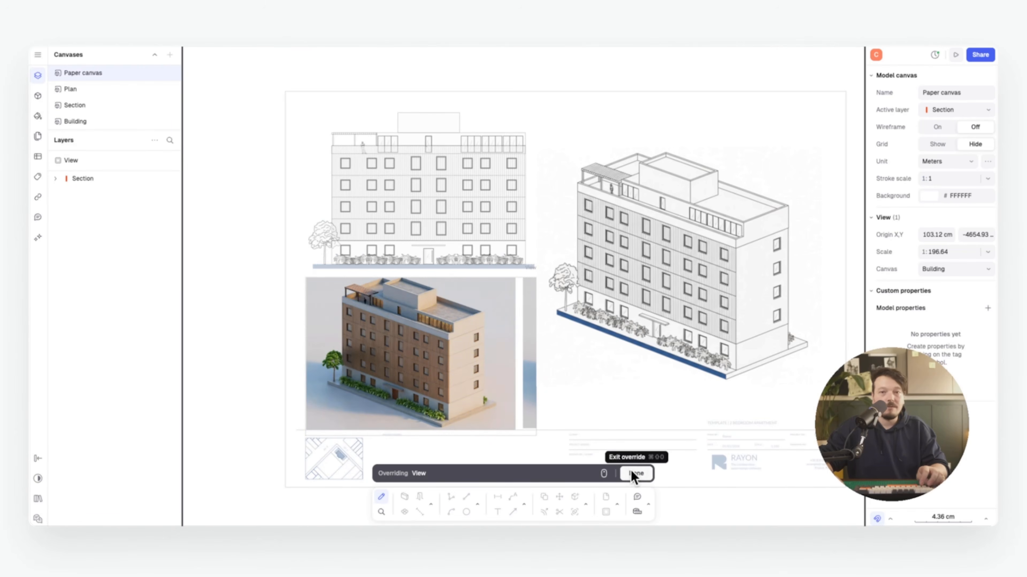
{"action": "left_click", "coordinate": [636, 473]}
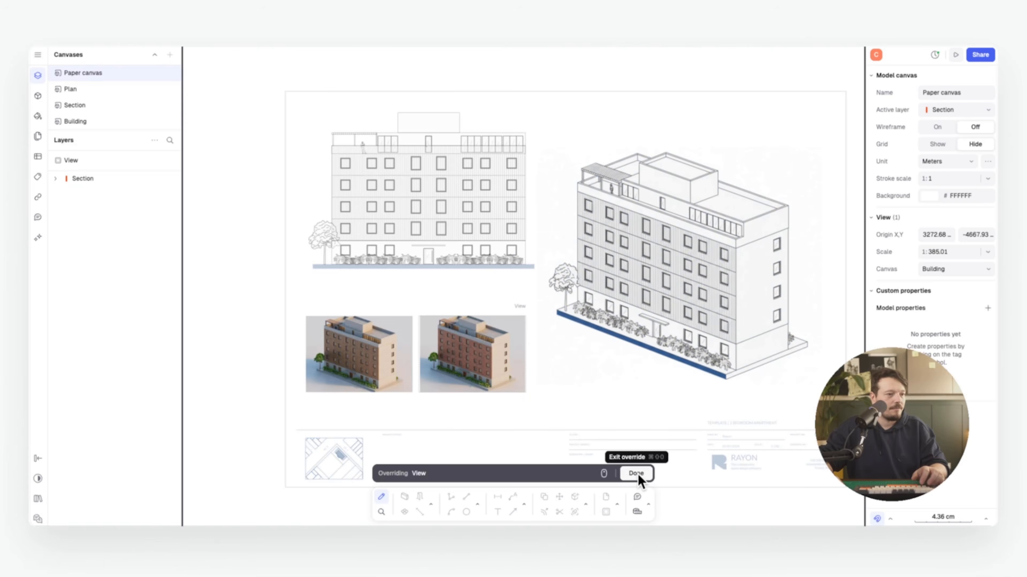
{"action": "left_click", "coordinate": [638, 475]}
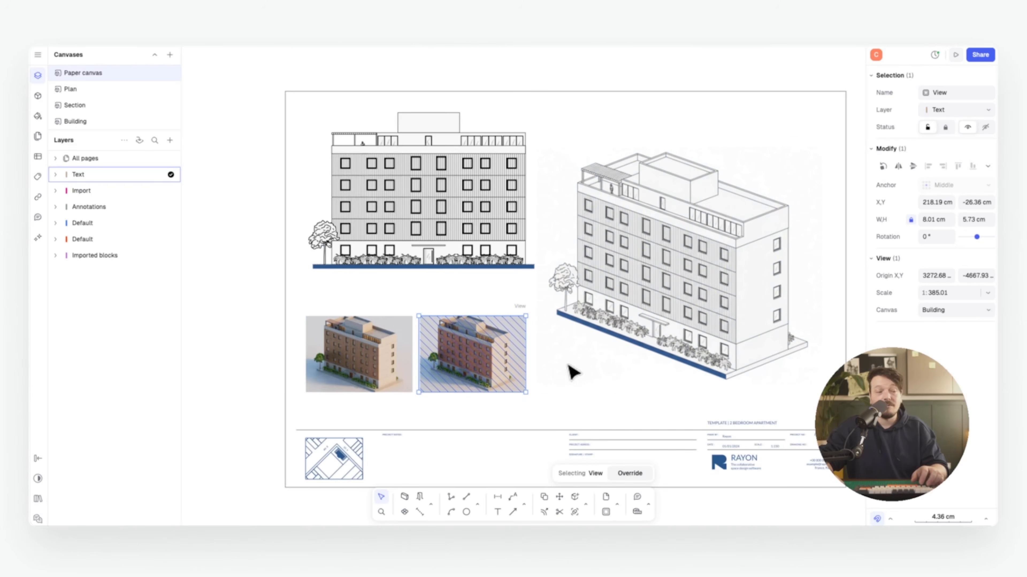
Nudge the top elevation view slightly left on sheet A02
{"action": "left_click", "coordinate": [478, 366], "text": "shift"}
{"action": "left_click", "coordinate": [481, 236]}
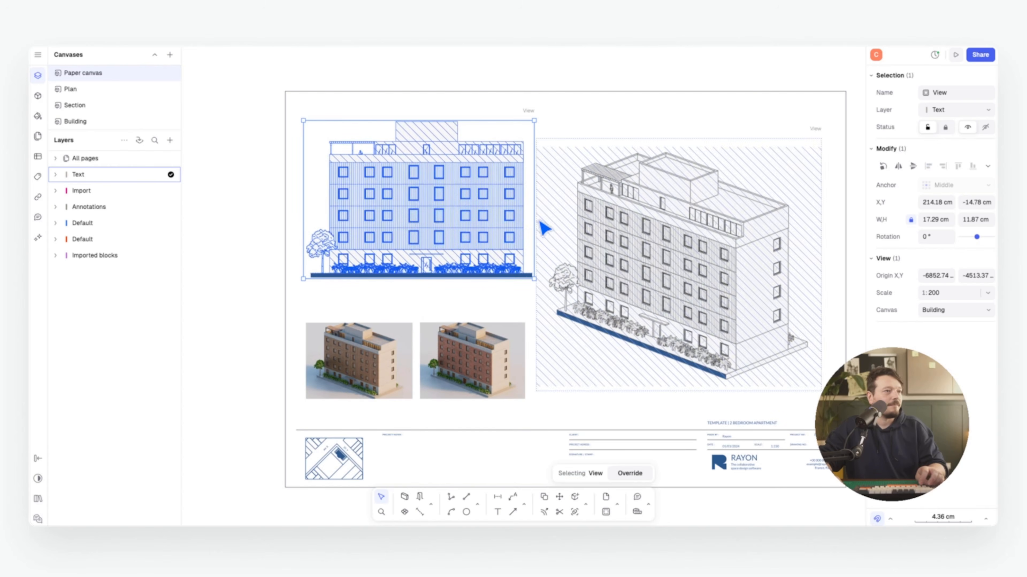
{"action": "left_click_drag", "start_coordinate": [404, 251], "coordinate": [397, 251]}
{"action": "left_click", "coordinate": [245, 294]}
{"action": "scroll", "coordinate": [431, 256], "scroll_direction": "right", "scroll_amount": 2}
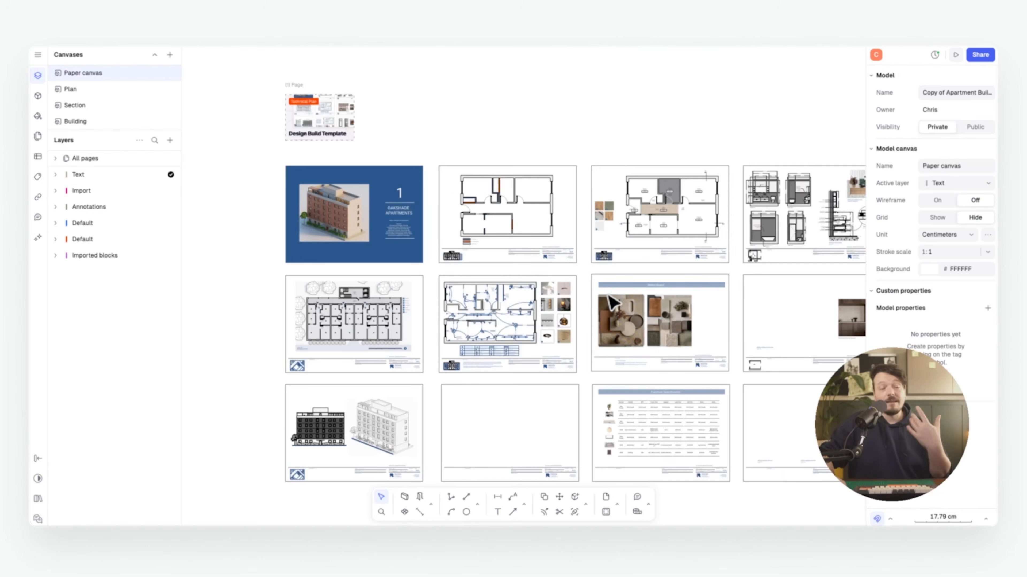
Add a new view of the Section canvas
{"action": "middle_click_drag", "start_coordinate": [589, 318], "coordinate": [587, 185]}
{"action": "scroll", "coordinate": [447, 300], "scroll_direction": "up", "scroll_amount": 5}
{"action": "scroll", "coordinate": [453, 308], "scroll_direction": "right", "scroll_amount": 5}
{"action": "scroll", "coordinate": [451, 291], "scroll_direction": "up", "scroll_amount": 1}
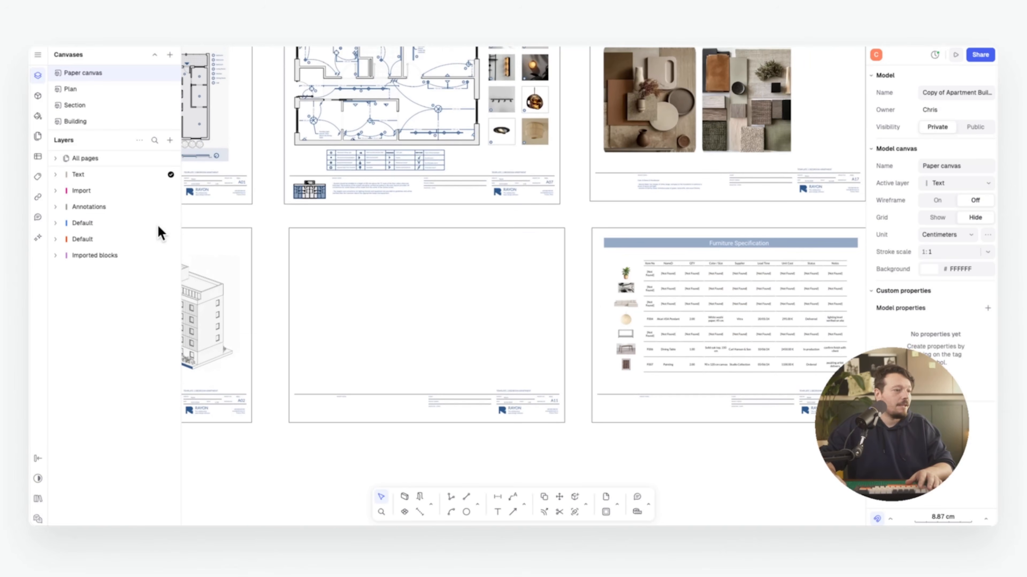
{"action": "left_click", "coordinate": [171, 140]}
{"action": "mouse_move", "coordinate": [212, 190]}
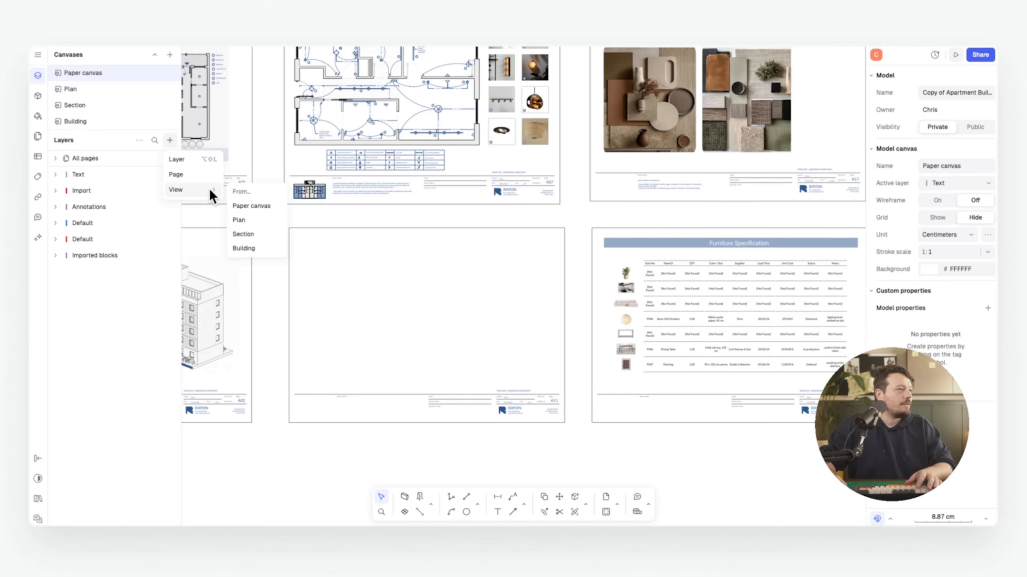
{"action": "left_click", "coordinate": [257, 234]}
{"action": "middle_click_drag", "start_coordinate": [502, 295], "coordinate": [590, 287]}
Move the section view onto the empty sheet A11 and shrink it to fit
{"action": "double_click", "coordinate": [587, 258]}
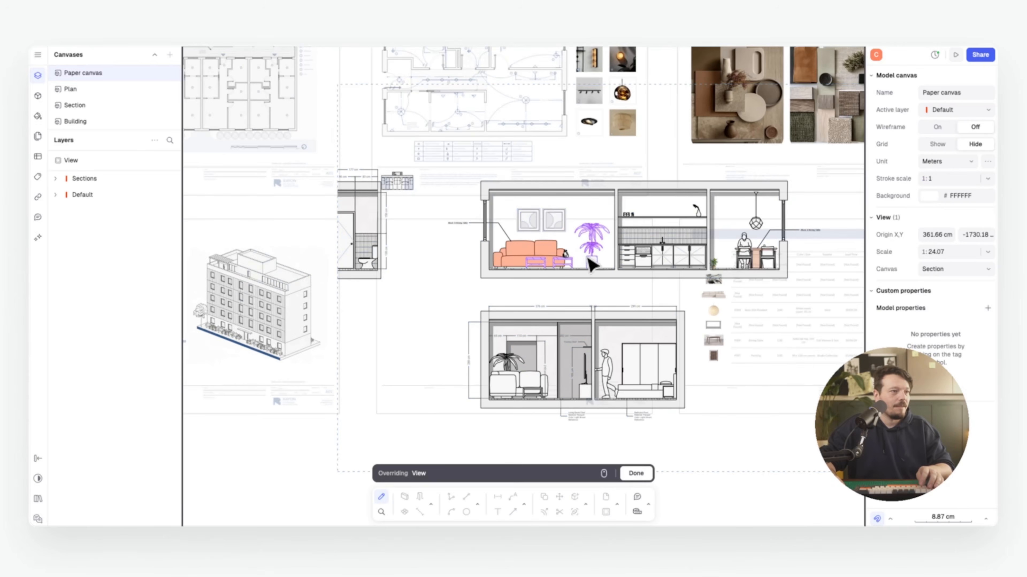
{"action": "key", "text": "Escape"}
{"action": "left_click_drag", "start_coordinate": [386, 164], "coordinate": [438, 318]}
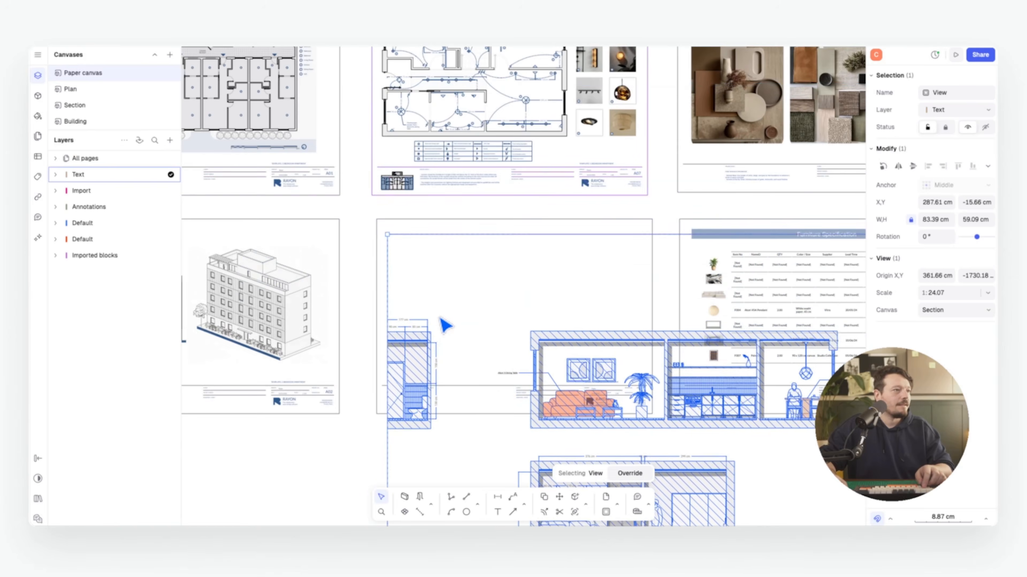
{"action": "middle_click_drag", "start_coordinate": [447, 317], "coordinate": [416, 233]}
{"action": "scroll", "coordinate": [416, 234], "scroll_direction": "down", "scroll_amount": 5}
{"action": "left_click_drag", "start_coordinate": [605, 351], "coordinate": [473, 258]}
{"action": "scroll", "coordinate": [423, 227], "scroll_direction": "up", "scroll_amount": 5}
{"action": "middle_click_drag", "start_coordinate": [422, 224], "coordinate": [416, 254]}
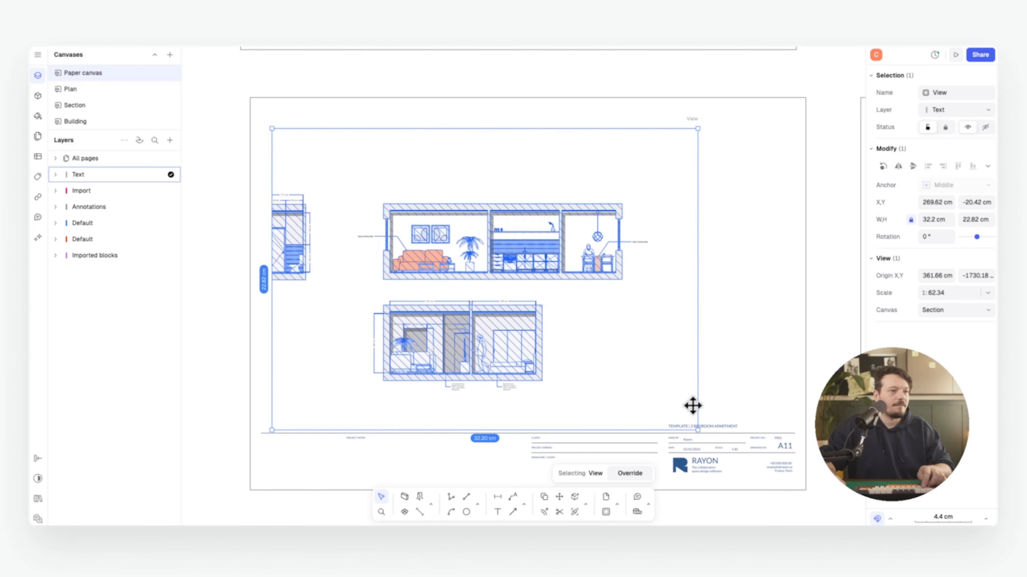
{"action": "left_click_drag", "start_coordinate": [695, 426], "coordinate": [680, 413]}
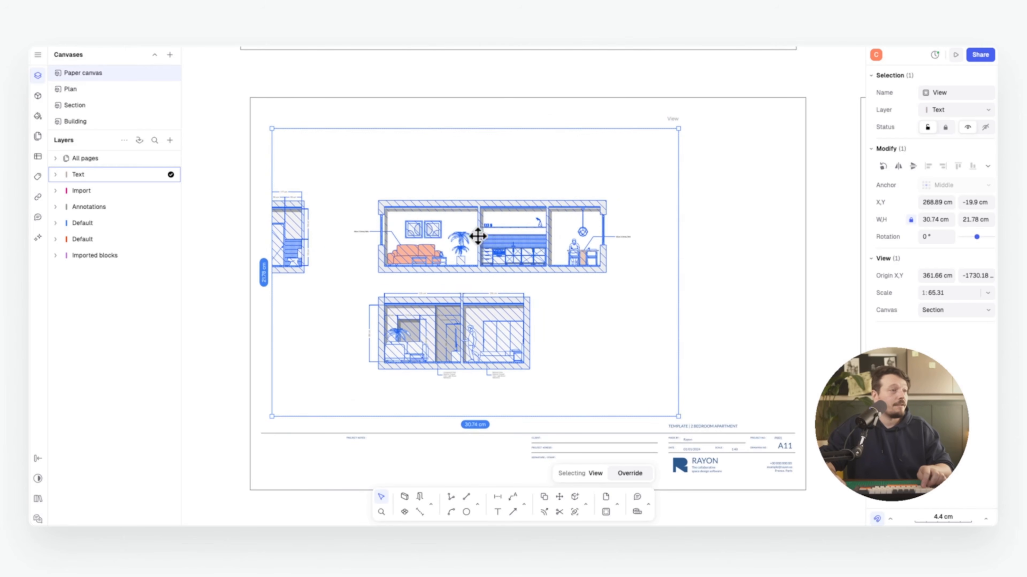
Set the section view's scale to 1:50 and centre the section drawings inside it
{"action": "double_click", "coordinate": [497, 251]}
{"action": "scroll", "coordinate": [458, 236], "scroll_direction": "up", "scroll_amount": 4}
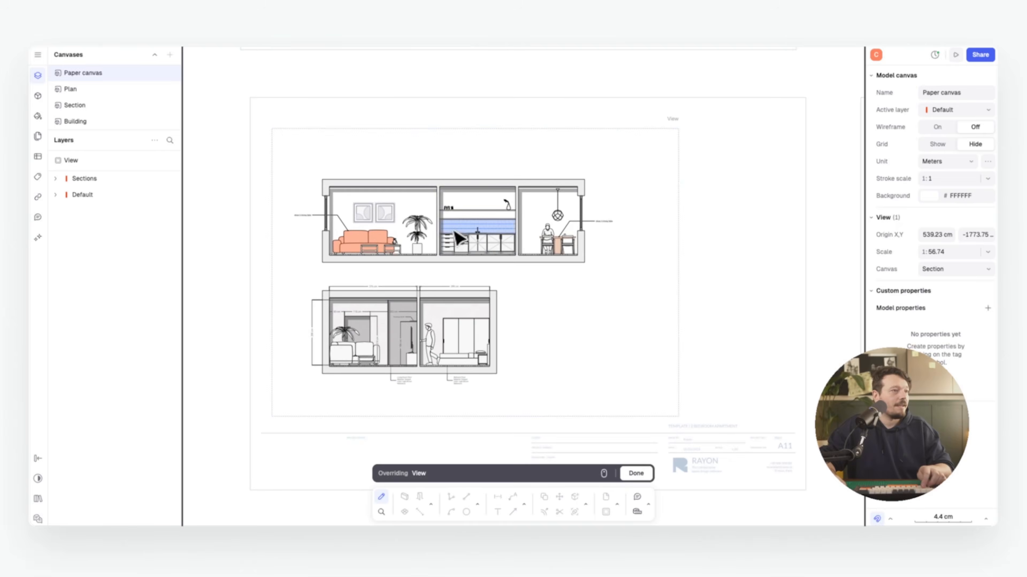
{"action": "left_click", "coordinate": [973, 250]}
{"action": "type", "text": "50"}
{"action": "key", "text": "Return"}
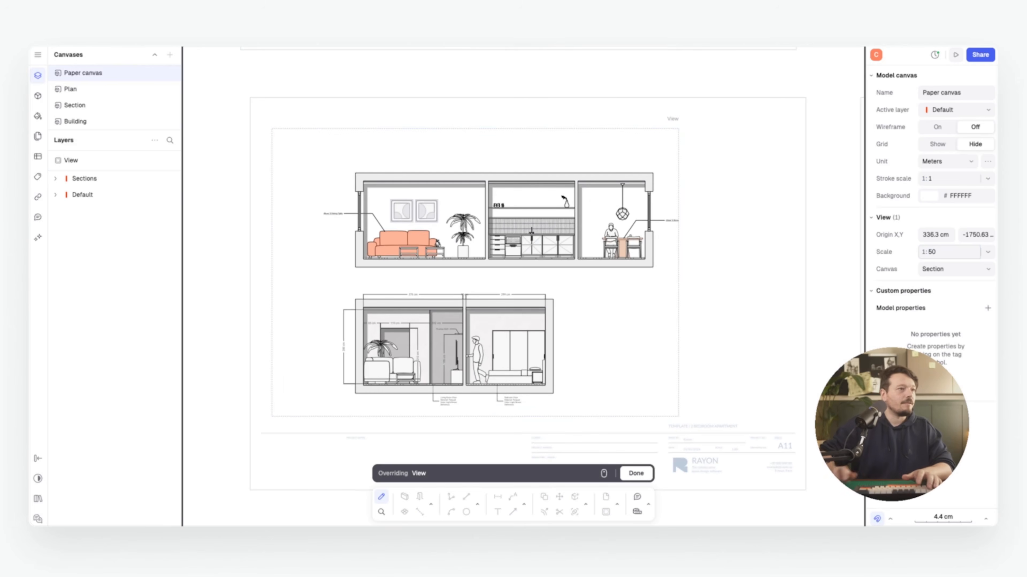
{"action": "middle_click_drag", "start_coordinate": [471, 275], "coordinate": [424, 268]}
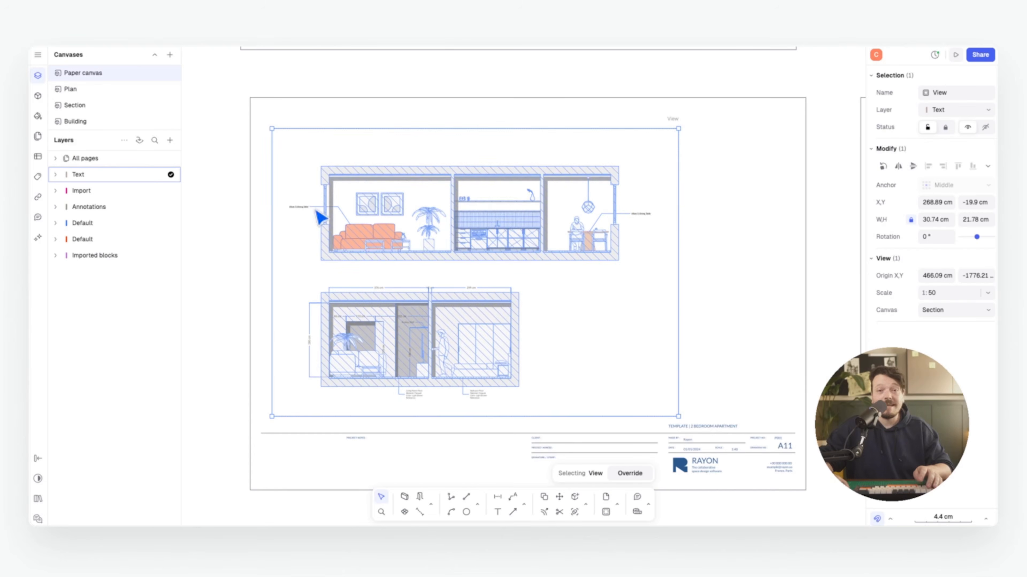
Trim the section view's left and right edges, then duplicate it to the right
{"action": "scroll", "coordinate": [541, 243], "scroll_direction": "down", "scroll_amount": 1}
{"action": "scroll", "coordinate": [541, 243], "scroll_direction": "right", "scroll_amount": 1}
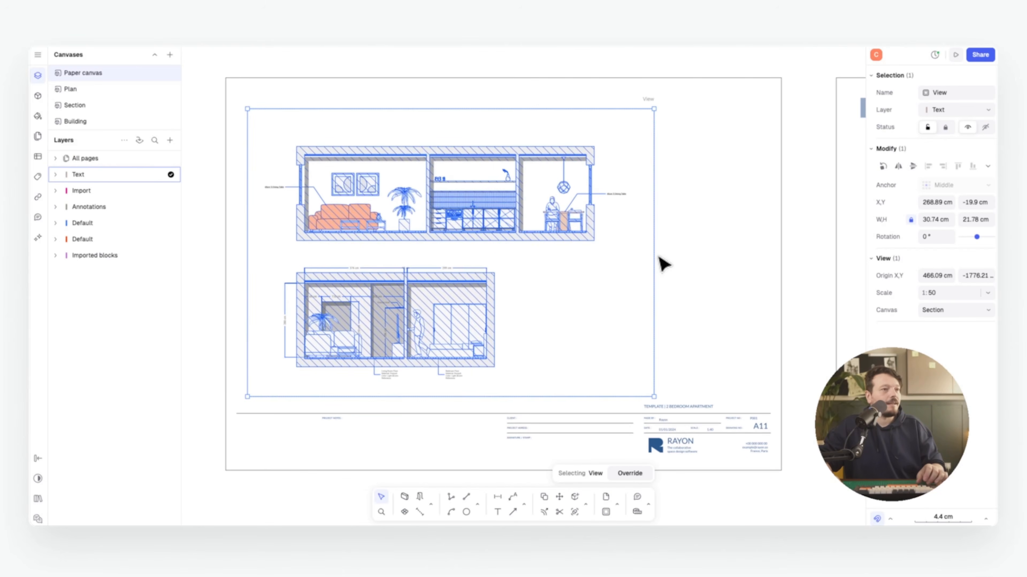
{"action": "left_click_drag", "start_coordinate": [653, 228], "coordinate": [629, 229]}
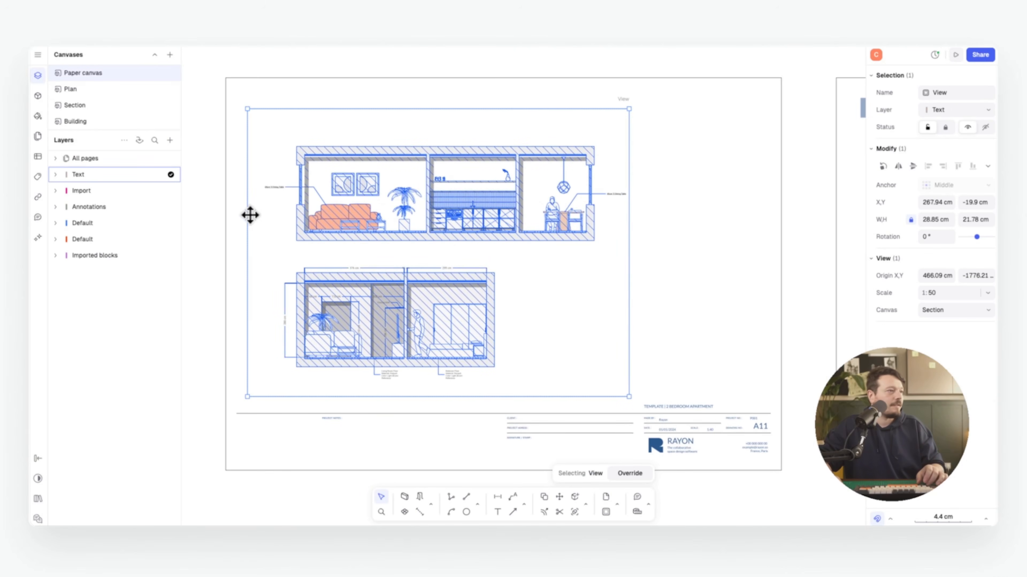
{"action": "left_click_drag", "start_coordinate": [249, 214], "coordinate": [263, 215]}
{"action": "left_click_drag", "start_coordinate": [325, 250], "coordinate": [312, 248]}
{"action": "scroll", "coordinate": [413, 255], "scroll_direction": "right", "scroll_amount": 1}
{"action": "left_click_drag", "start_coordinate": [413, 255], "coordinate": [607, 255], "text": "alt"}
{"action": "scroll", "coordinate": [606, 242], "scroll_direction": "right", "scroll_amount": 3}
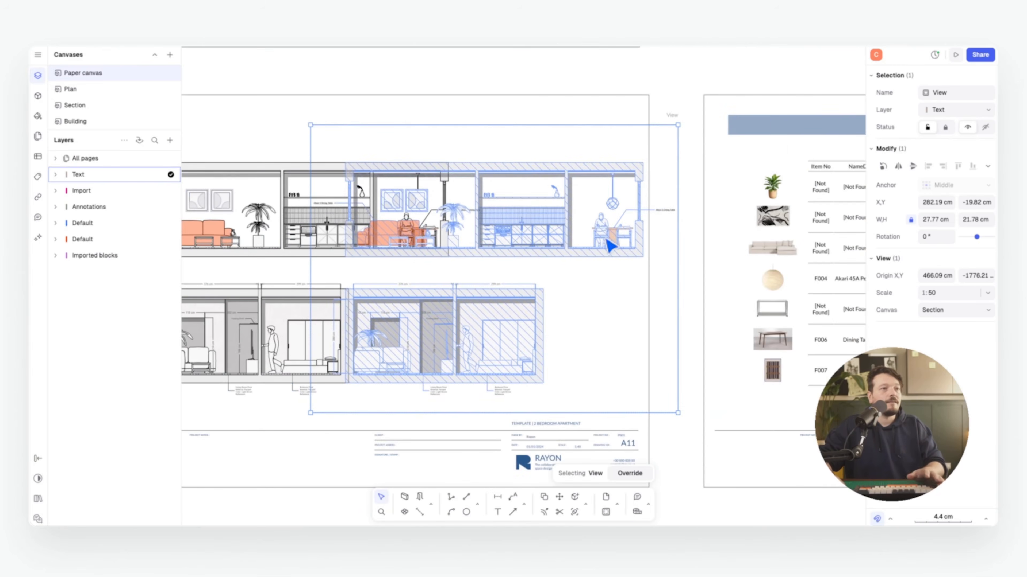
Override the duplicated view so it frames the isometric AI render
{"action": "double_click", "coordinate": [607, 240]}
{"action": "middle_click_drag", "start_coordinate": [632, 241], "coordinate": [409, 232]}
{"action": "middle_click_drag", "start_coordinate": [643, 239], "coordinate": [380, 237]}
{"action": "scroll", "coordinate": [509, 230], "scroll_direction": "up", "scroll_amount": 1}
{"action": "middle_click_drag", "start_coordinate": [643, 232], "coordinate": [507, 250]}
{"action": "middle_click_drag", "start_coordinate": [463, 325], "coordinate": [566, 201]}
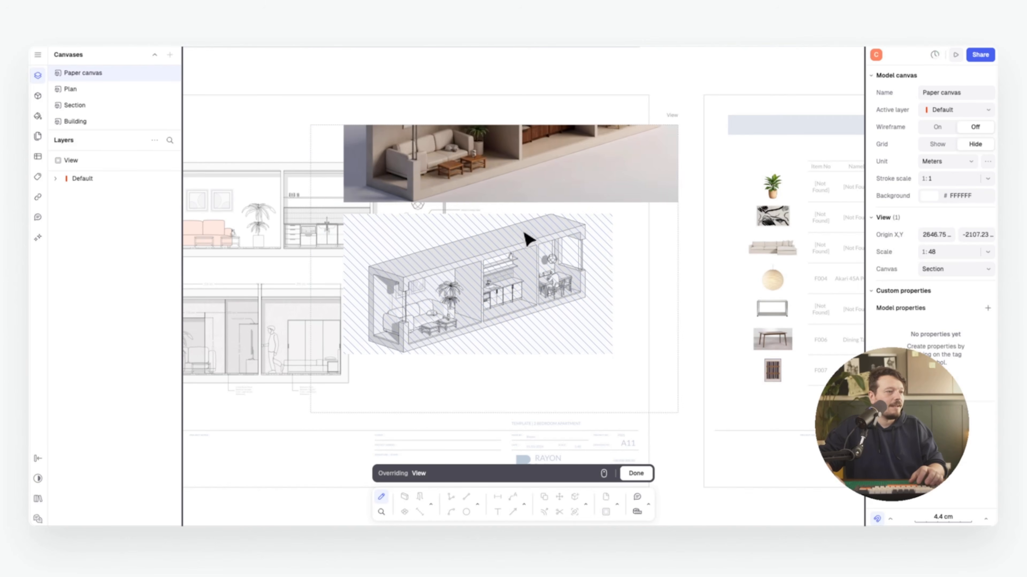
{"action": "middle_click_drag", "start_coordinate": [560, 149], "coordinate": [454, 342]}
{"action": "scroll", "coordinate": [457, 244], "scroll_direction": "down", "scroll_amount": 1}
{"action": "middle_click_drag", "start_coordinate": [460, 251], "coordinate": [459, 279]}
{"action": "scroll", "coordinate": [458, 275], "scroll_direction": "down", "scroll_amount": 4}
{"action": "middle_click_drag", "start_coordinate": [606, 259], "coordinate": [498, 211]}
{"action": "scroll", "coordinate": [504, 252], "scroll_direction": "down", "scroll_amount": 4}
{"action": "scroll", "coordinate": [493, 236], "scroll_direction": "up", "scroll_amount": 1}
{"action": "key", "text": "Escape"}
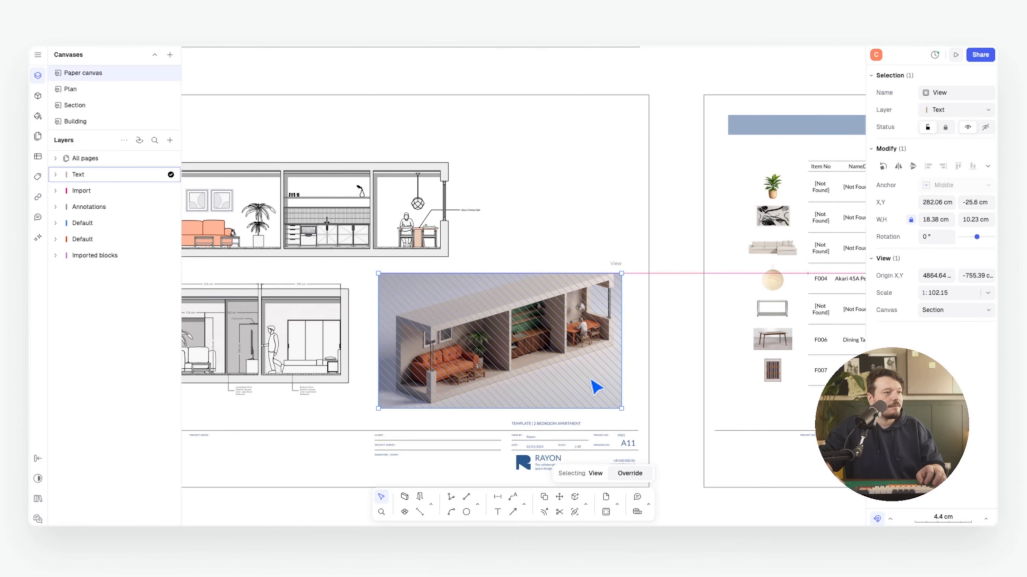
Duplicate the render view above it and reframe the copy on the sofa
{"action": "middle_click_drag", "start_coordinate": [438, 221], "coordinate": [492, 252]}
{"action": "left_click_drag", "start_coordinate": [585, 352], "coordinate": [574, 189], "text": "alt"}
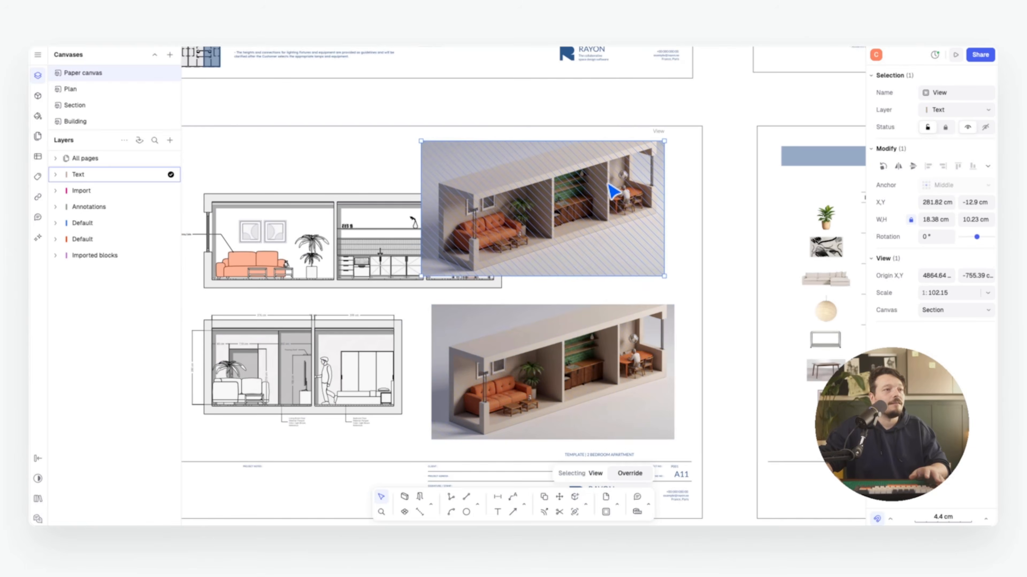
{"action": "double_click", "coordinate": [613, 191]}
{"action": "scroll", "coordinate": [510, 204], "scroll_direction": "down", "scroll_amount": 5}
{"action": "scroll", "coordinate": [533, 223], "scroll_direction": "up", "scroll_amount": 15}
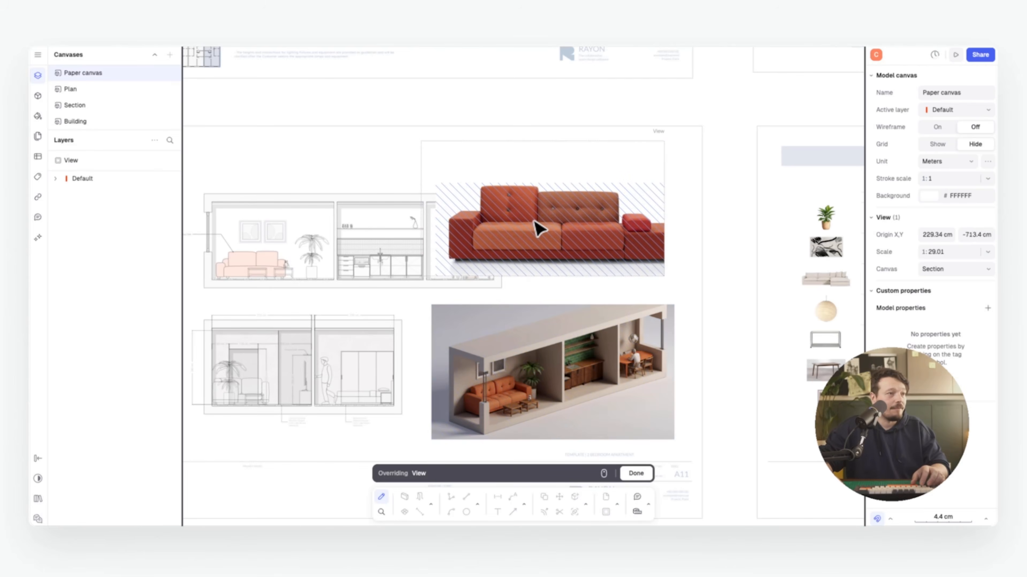
{"action": "middle_click_drag", "start_coordinate": [533, 223], "coordinate": [518, 181]}
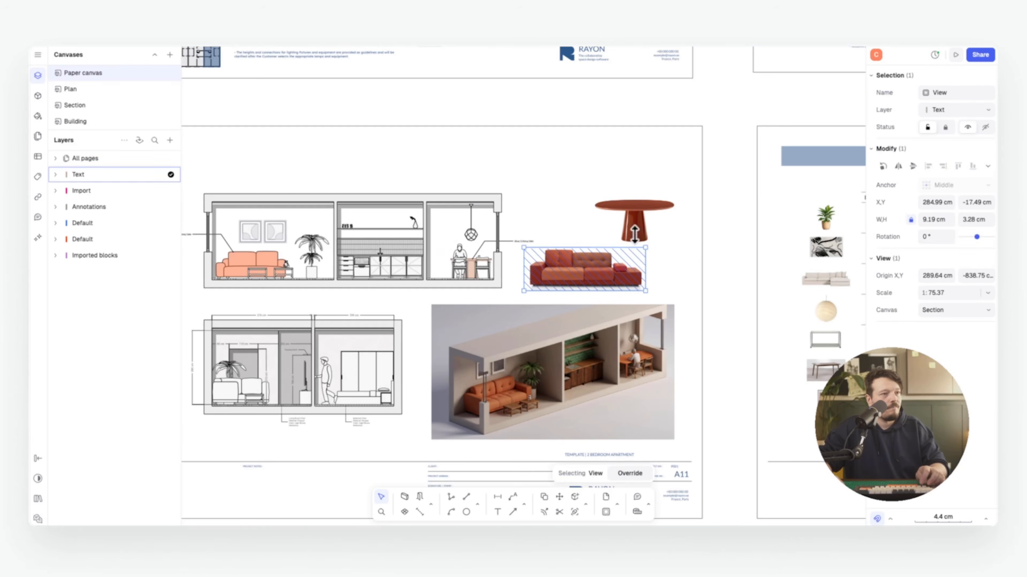
{"action": "left_click", "coordinate": [636, 229], "text": "shift"}
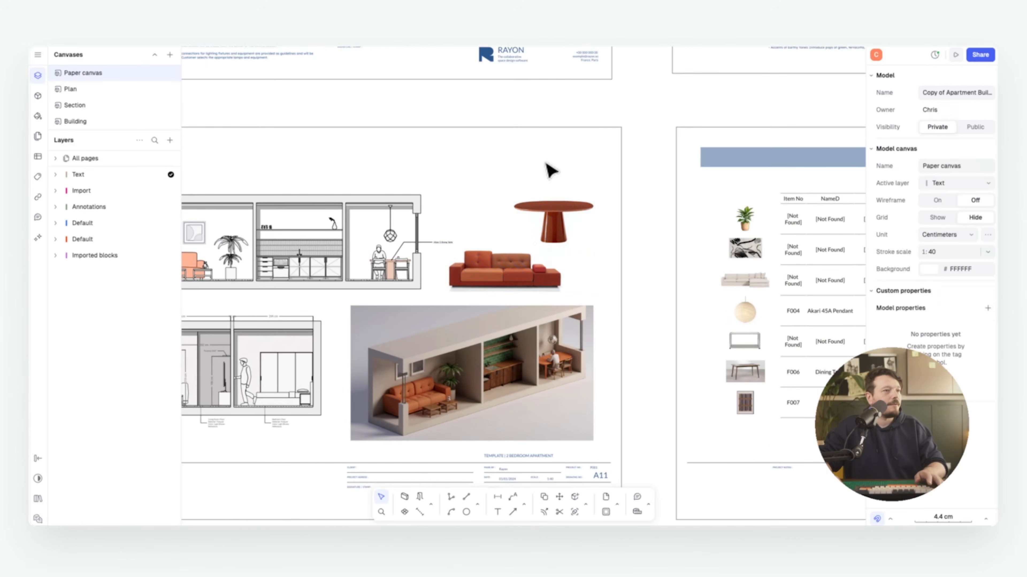
{"action": "scroll", "coordinate": [573, 219], "scroll_direction": "down", "scroll_amount": 3}
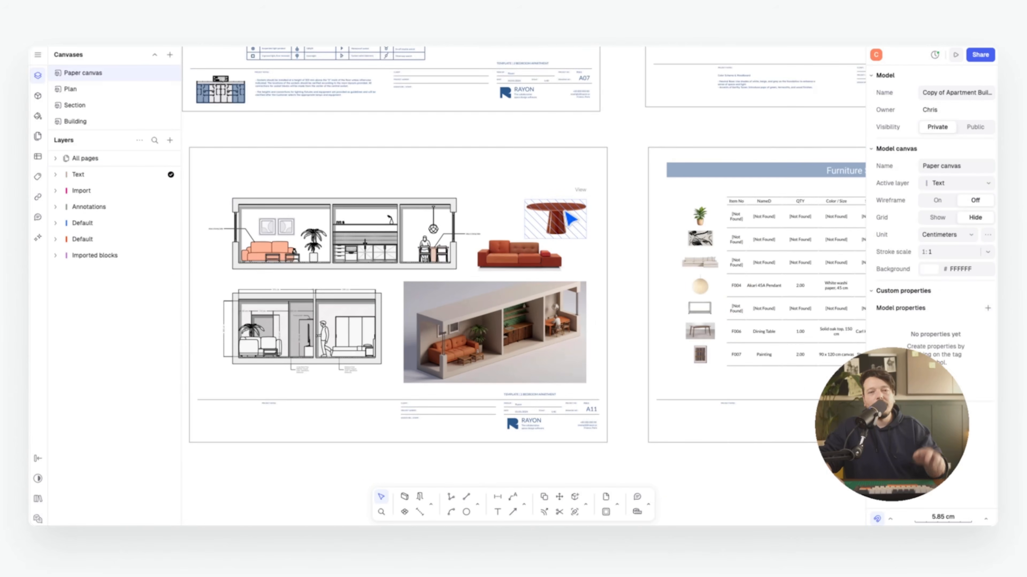
Nudge the round table view up and left on the A11 sheet
{"action": "left_click", "coordinate": [465, 211]}
{"action": "scroll", "coordinate": [420, 215], "scroll_direction": "up", "scroll_amount": 3}
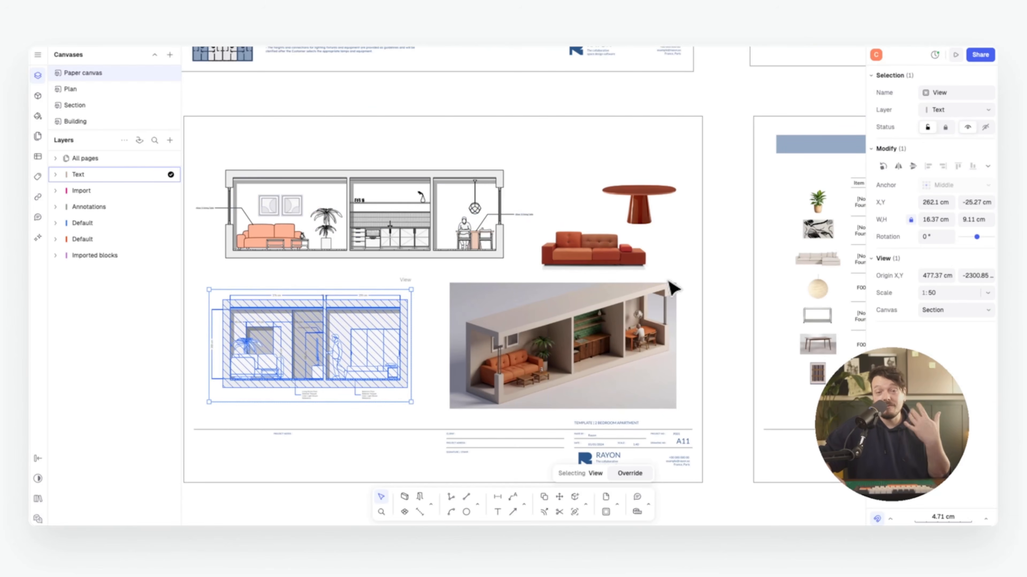
{"action": "scroll", "coordinate": [657, 290], "scroll_direction": "down", "scroll_amount": 2}
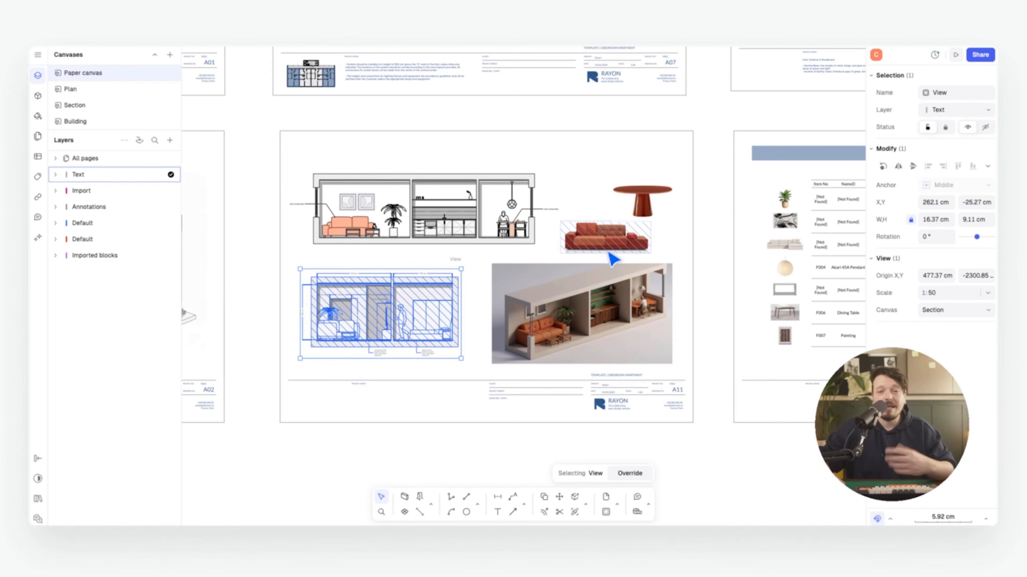
{"action": "middle_click_drag", "start_coordinate": [552, 246], "coordinate": [546, 264]}
{"action": "left_click", "coordinate": [623, 228]}
{"action": "left_click_drag", "start_coordinate": [622, 225], "coordinate": [607, 219]}
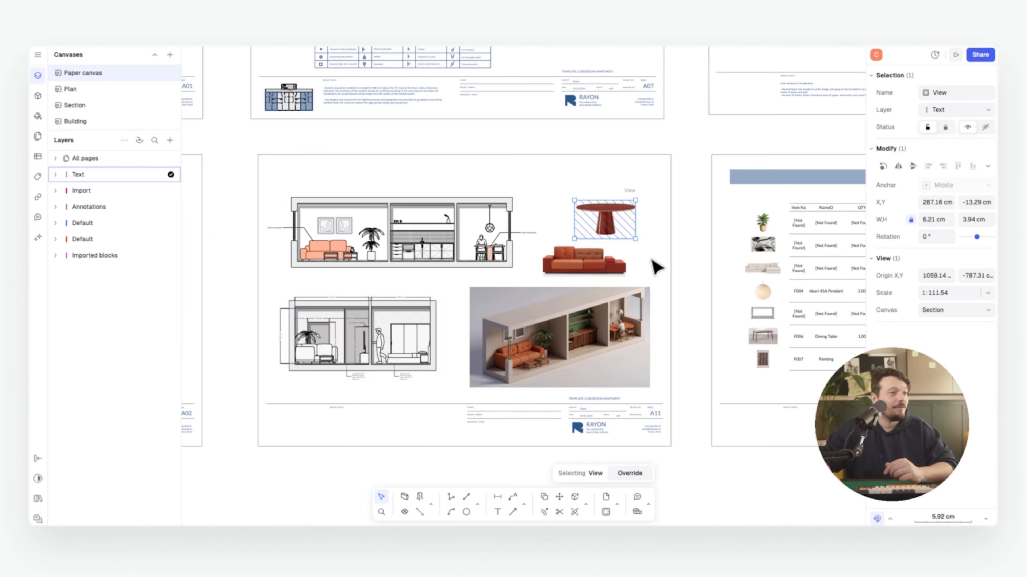
{"action": "left_click", "coordinate": [690, 259]}
Move the round table view onto the Mood Board sheet
{"action": "scroll", "coordinate": [516, 293], "scroll_direction": "down", "scroll_amount": 8}
{"action": "scroll", "coordinate": [591, 218], "scroll_direction": "up", "scroll_amount": 6, "text": "ctrl"}
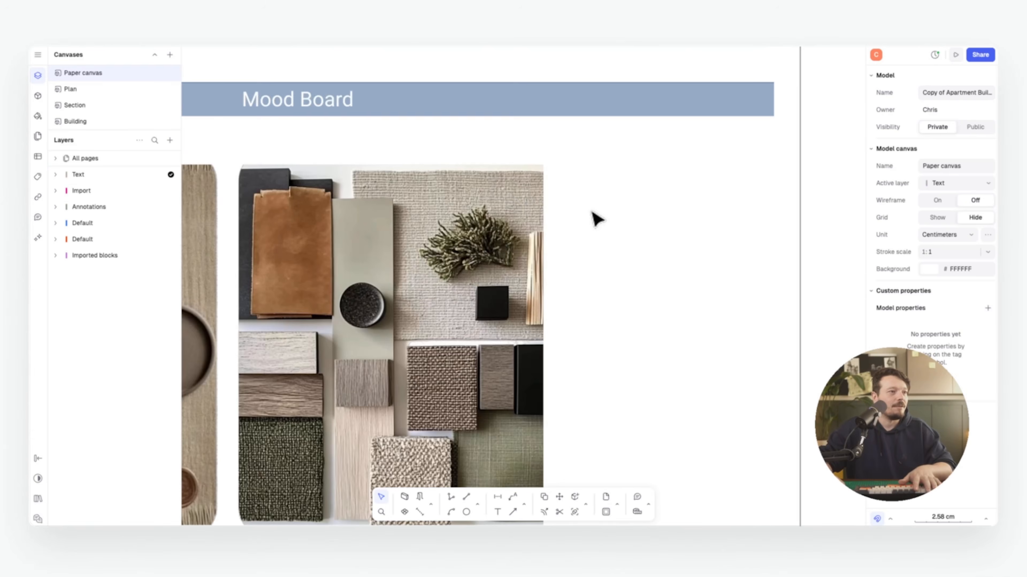
{"action": "scroll", "coordinate": [459, 224], "scroll_direction": "down", "scroll_amount": 10, "text": "ctrl"}
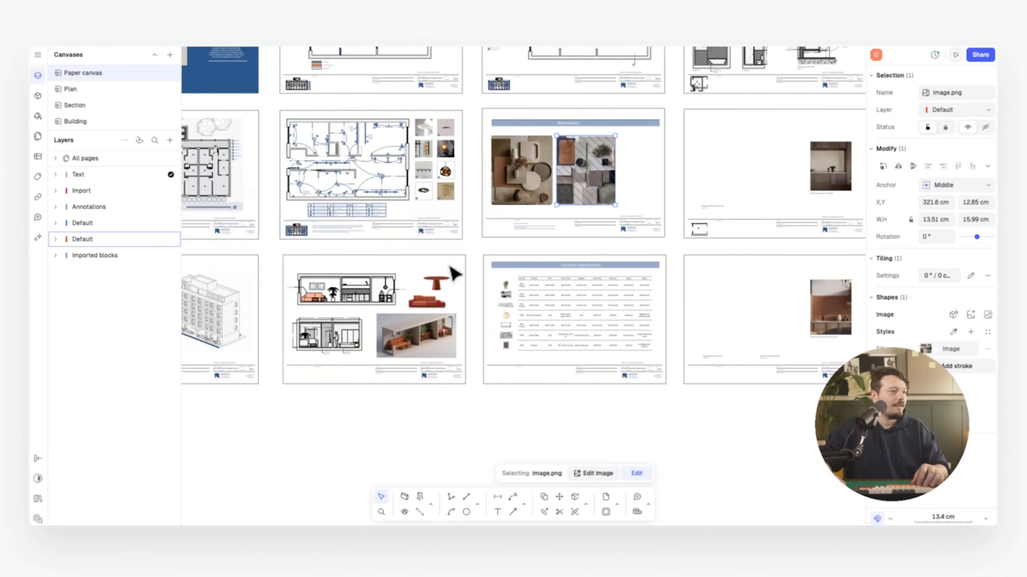
{"action": "left_click", "coordinate": [442, 288]}
{"action": "left_click_drag", "start_coordinate": [438, 284], "coordinate": [547, 243]}
{"action": "scroll", "coordinate": [683, 148], "scroll_direction": "up", "scroll_amount": 6, "text": "ctrl"}
Override the placed view to show the green floral picture and enlarge it
{"action": "double_click", "coordinate": [548, 229]}
{"action": "scroll", "coordinate": [548, 229], "scroll_direction": "down", "scroll_amount": 8}
{"action": "scroll", "coordinate": [546, 241], "scroll_direction": "up", "scroll_amount": 6}
{"action": "scroll", "coordinate": [539, 233], "scroll_direction": "up", "scroll_amount": 4}
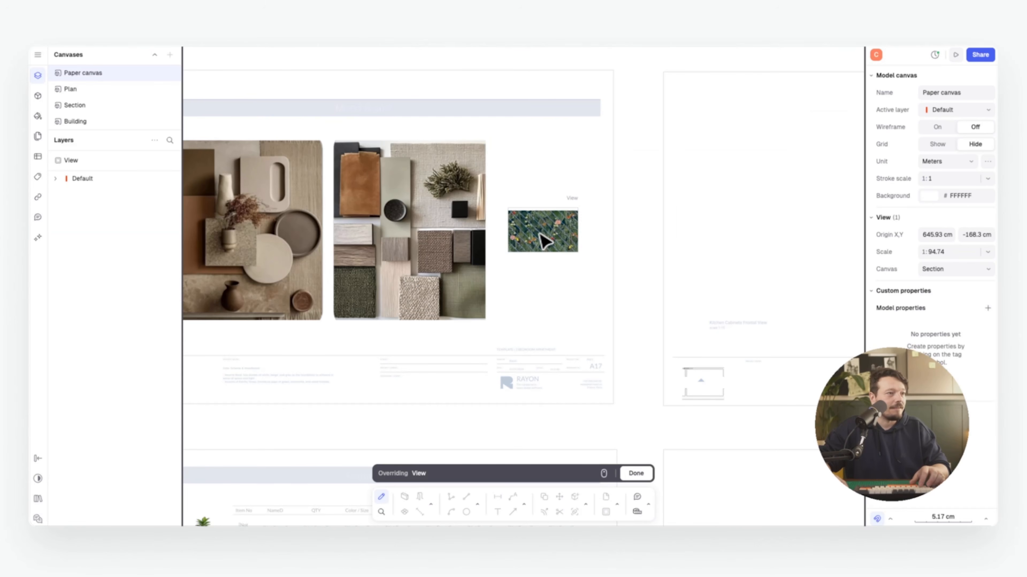
{"action": "key", "text": "Escape"}
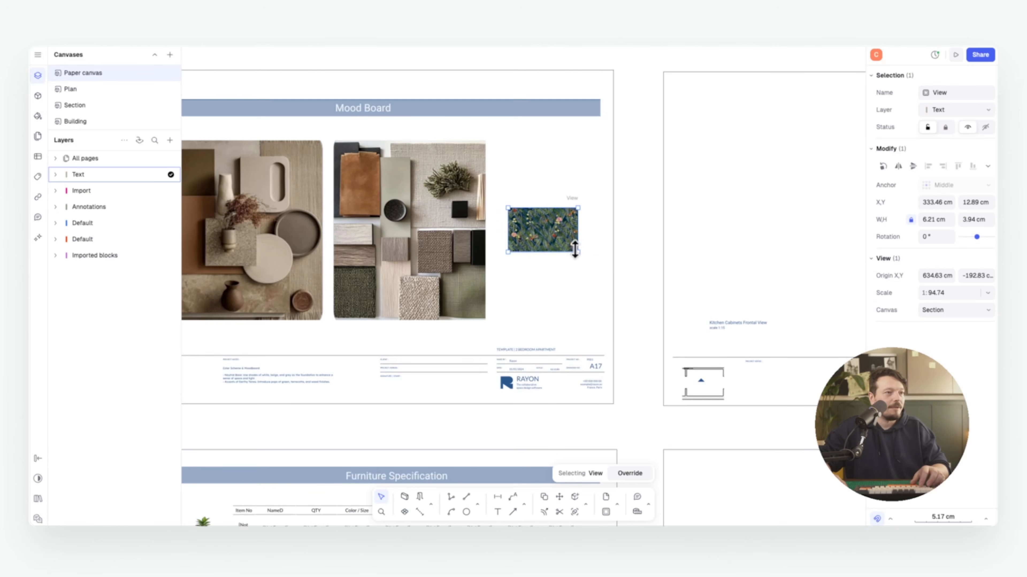
{"action": "left_click_drag", "start_coordinate": [578, 252], "coordinate": [590, 260]}
{"action": "key", "text": "Escape"}
{"action": "scroll", "coordinate": [582, 262], "scroll_direction": "down", "scroll_amount": 5}
{"action": "scroll", "coordinate": [314, 342], "scroll_direction": "up", "scroll_amount": 5}
Copy the round table and red sofa views onto the Mood Board, sofa below the table
{"action": "left_click", "coordinate": [251, 401]}
{"action": "left_click", "coordinate": [251, 425], "text": "shift"}
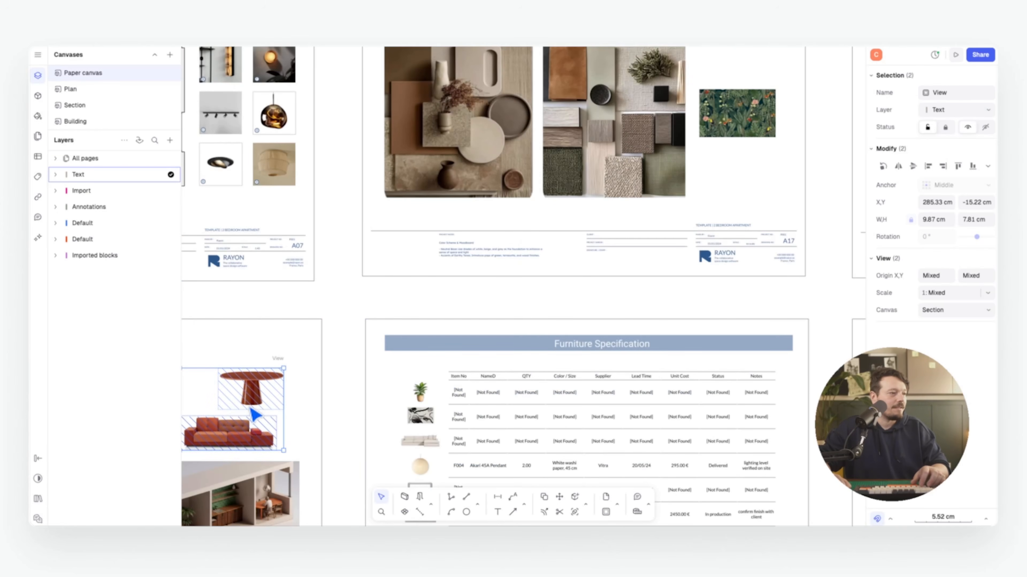
{"action": "key", "text": "c"}
{"action": "left_click", "coordinate": [251, 409]}
{"action": "middle_click_drag", "start_coordinate": [762, 146], "coordinate": [686, 202]}
{"action": "scroll", "coordinate": [687, 207], "scroll_direction": "up", "scroll_amount": 1}
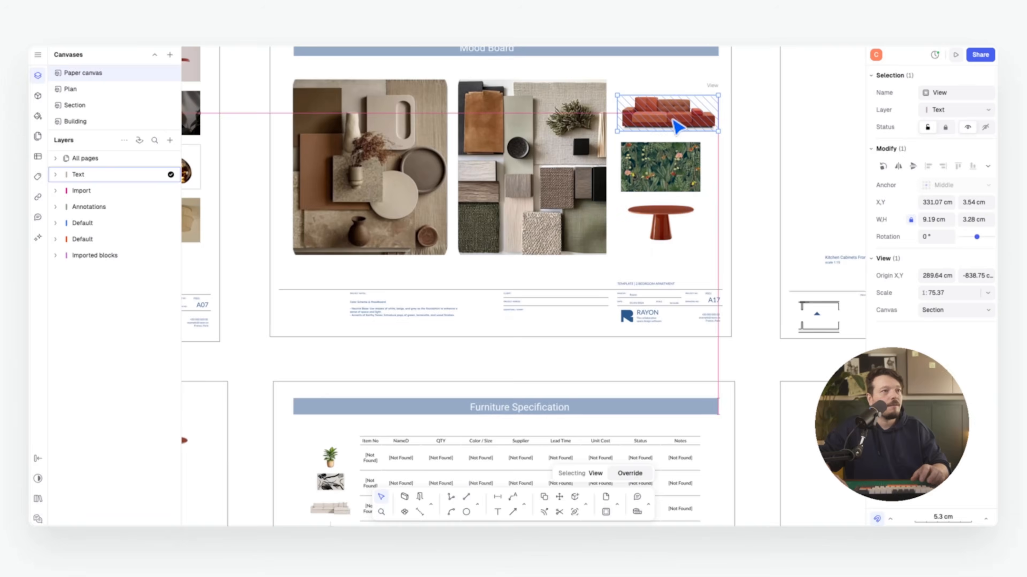
{"action": "left_click_drag", "start_coordinate": [671, 121], "coordinate": [674, 124]}
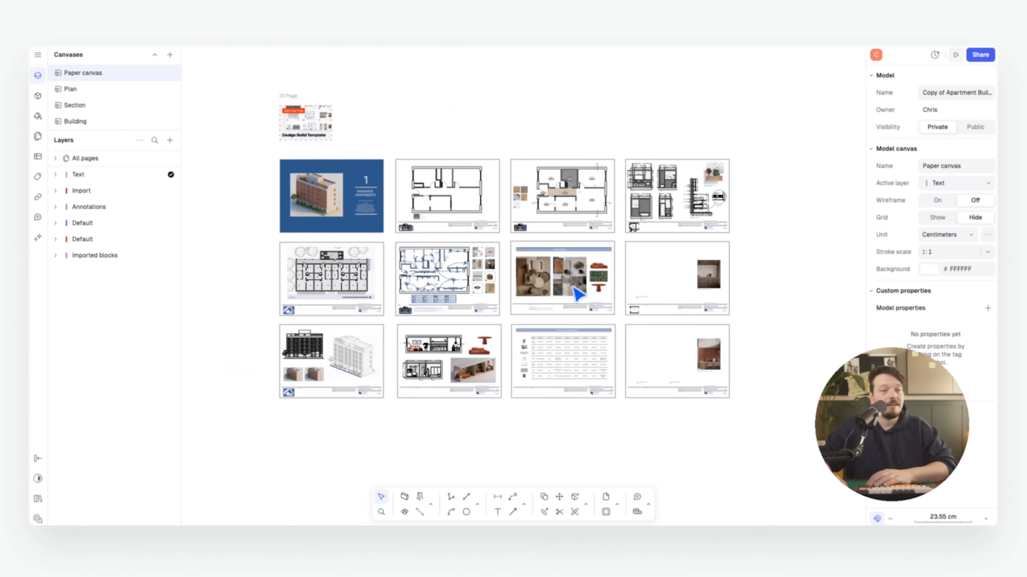
{"action": "scroll", "coordinate": [445, 291], "scroll_direction": "right", "scroll_amount": 1}
{"action": "middle_click_drag", "start_coordinate": [405, 260], "coordinate": [382, 244]}
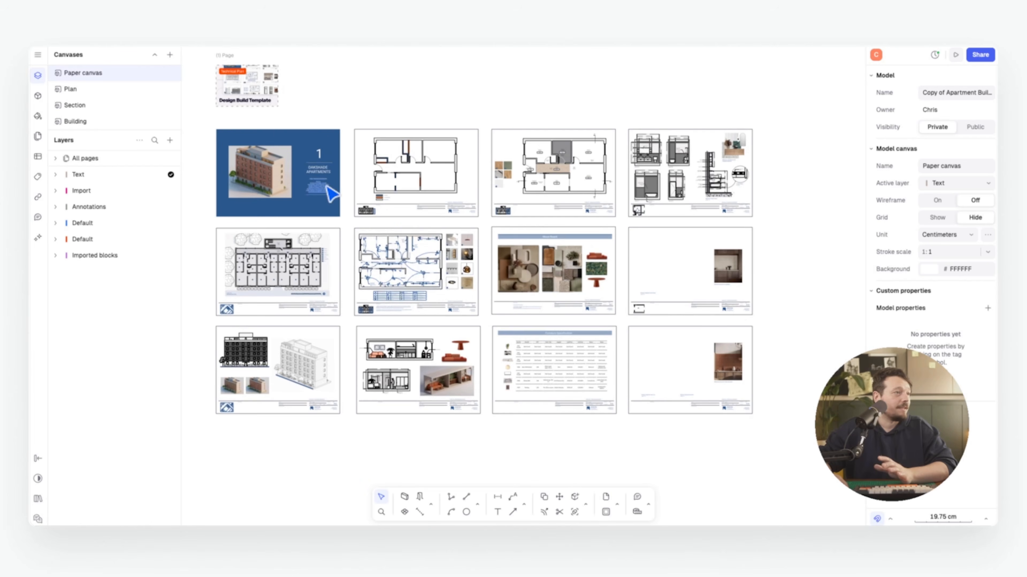
{"action": "scroll", "coordinate": [325, 186], "scroll_direction": "up", "scroll_amount": 1}
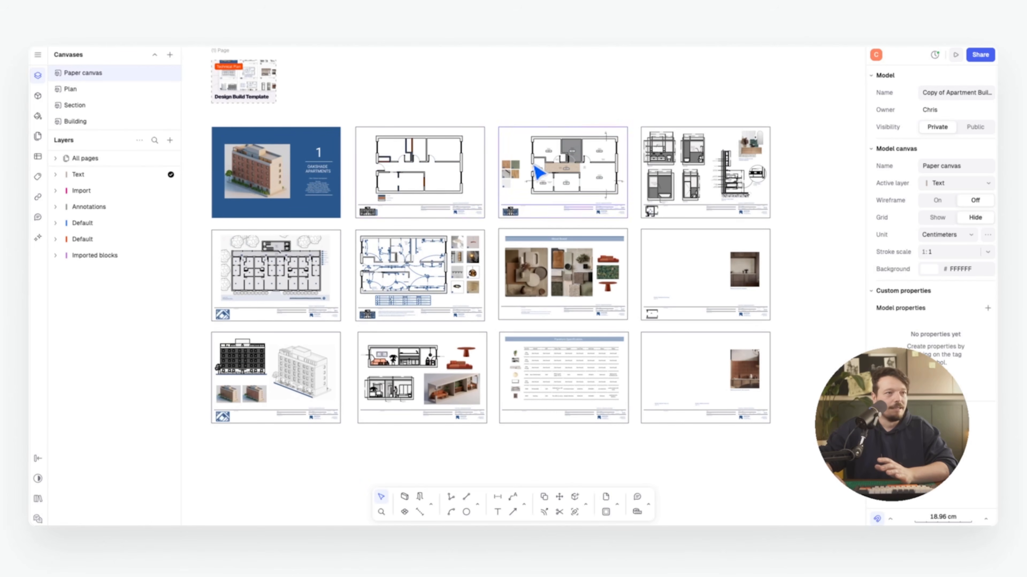
{"action": "scroll", "coordinate": [570, 262], "scroll_direction": "up", "scroll_amount": 1}
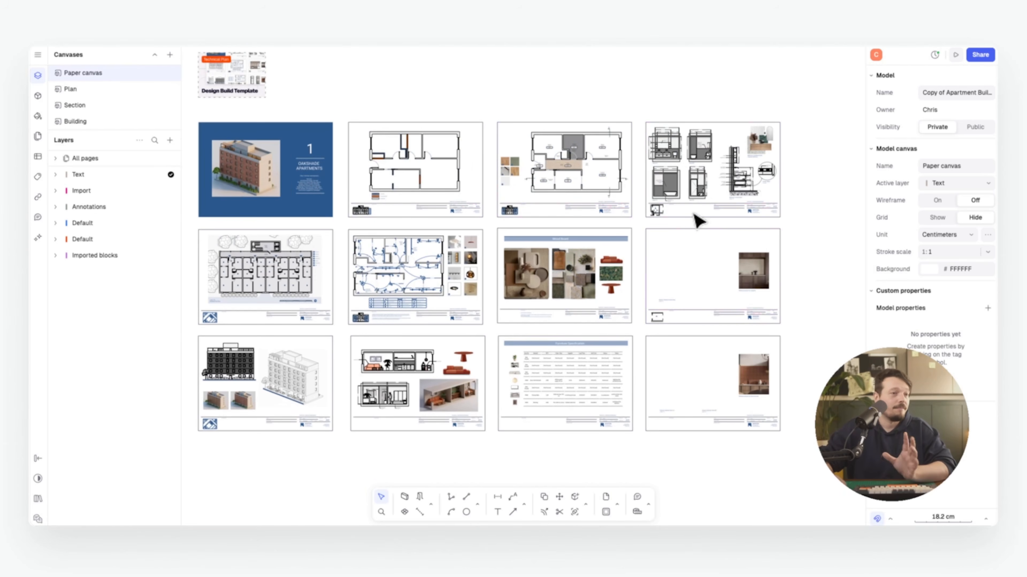
{"action": "scroll", "coordinate": [699, 220], "scroll_direction": "left", "scroll_amount": 2}
{"action": "scroll", "coordinate": [699, 220], "scroll_direction": "down", "scroll_amount": 1}
{"action": "scroll", "coordinate": [328, 385], "scroll_direction": "up", "scroll_amount": 5}
{"action": "scroll", "coordinate": [427, 291], "scroll_direction": "right", "scroll_amount": 2}
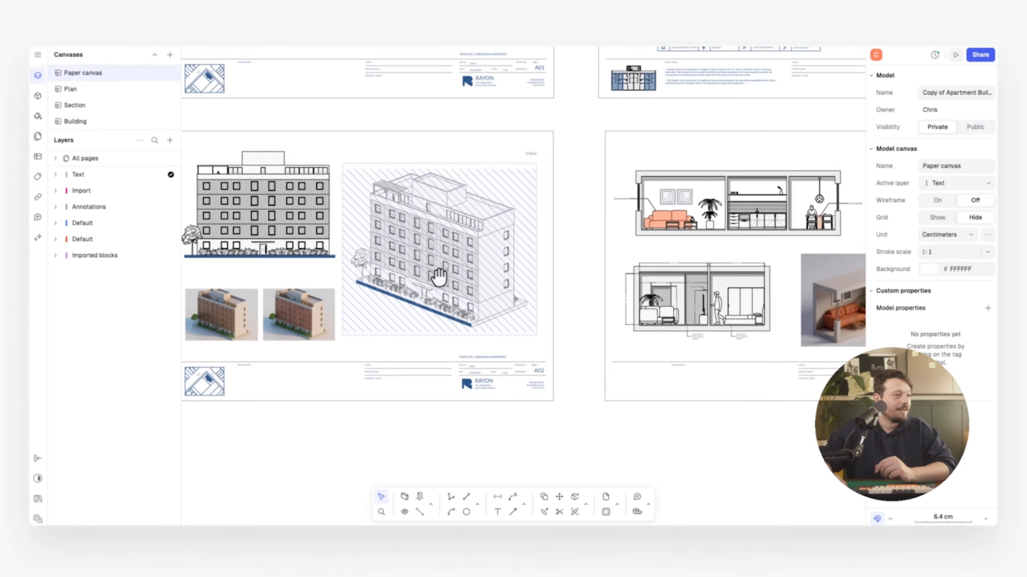
{"action": "scroll", "coordinate": [426, 291], "scroll_direction": "right", "scroll_amount": 5}
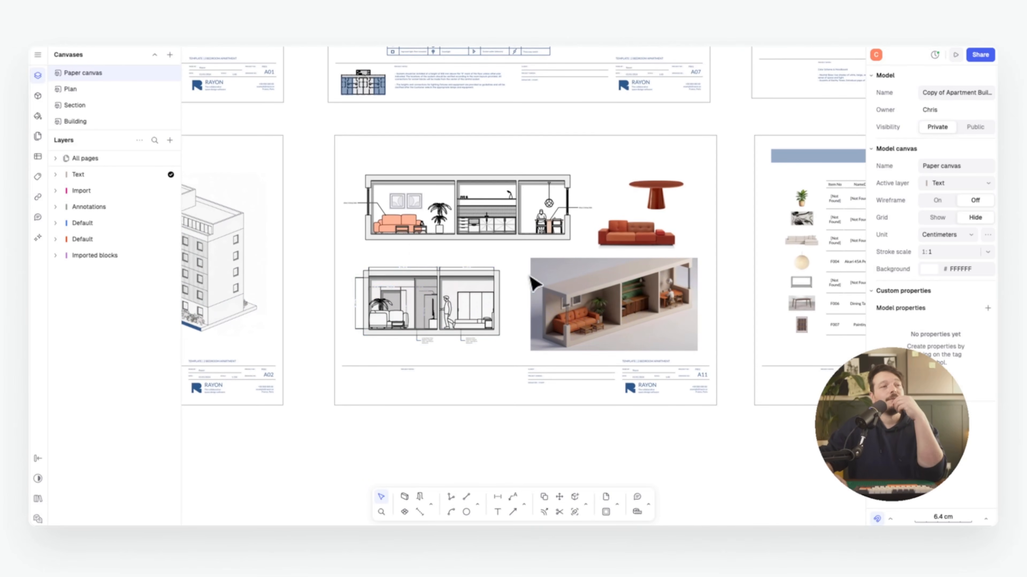
{"action": "scroll", "coordinate": [499, 280], "scroll_direction": "down", "scroll_amount": 1}
{"action": "scroll", "coordinate": [525, 283], "scroll_direction": "left", "scroll_amount": 5}
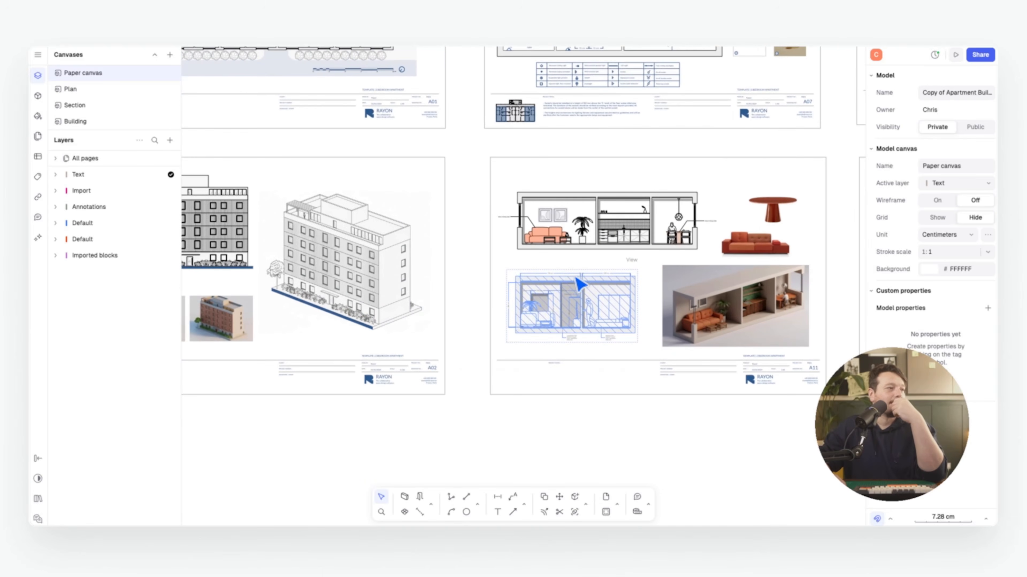
{"action": "scroll", "coordinate": [566, 285], "scroll_direction": "down", "scroll_amount": 5}
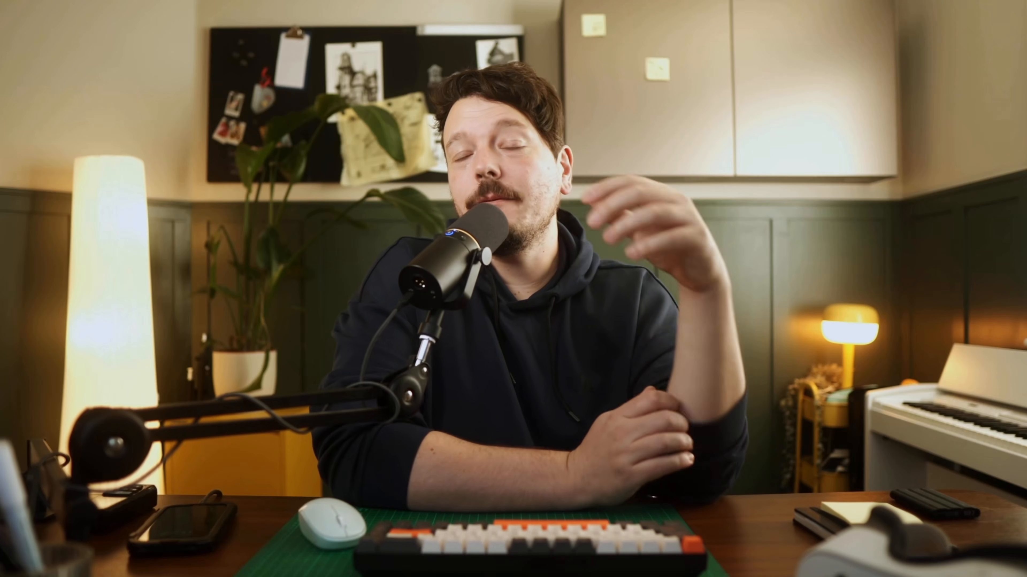
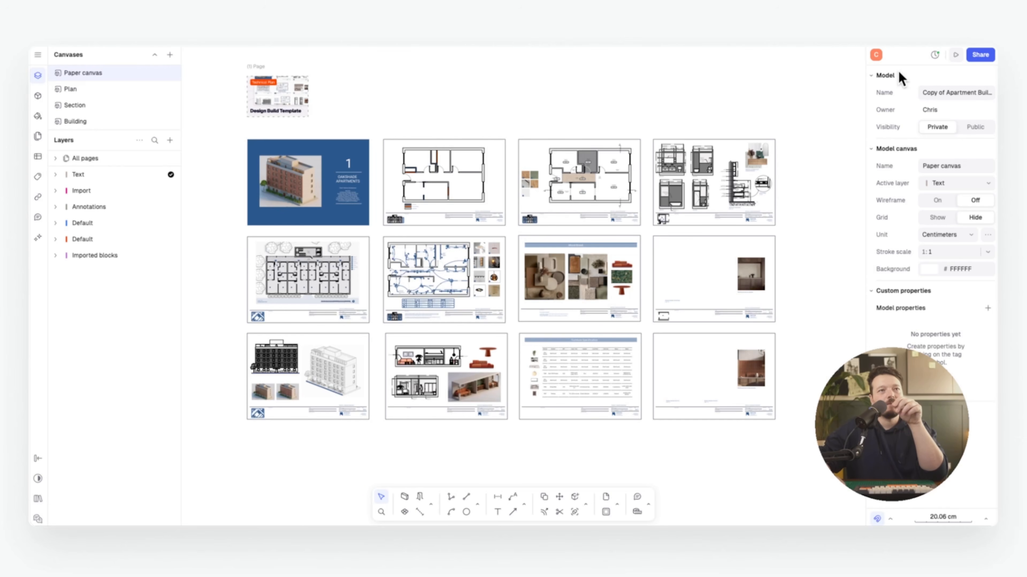
Invite the studio's e-mail address to the apartment sheet set with the Viewer role
{"action": "left_click", "coordinate": [980, 55]}
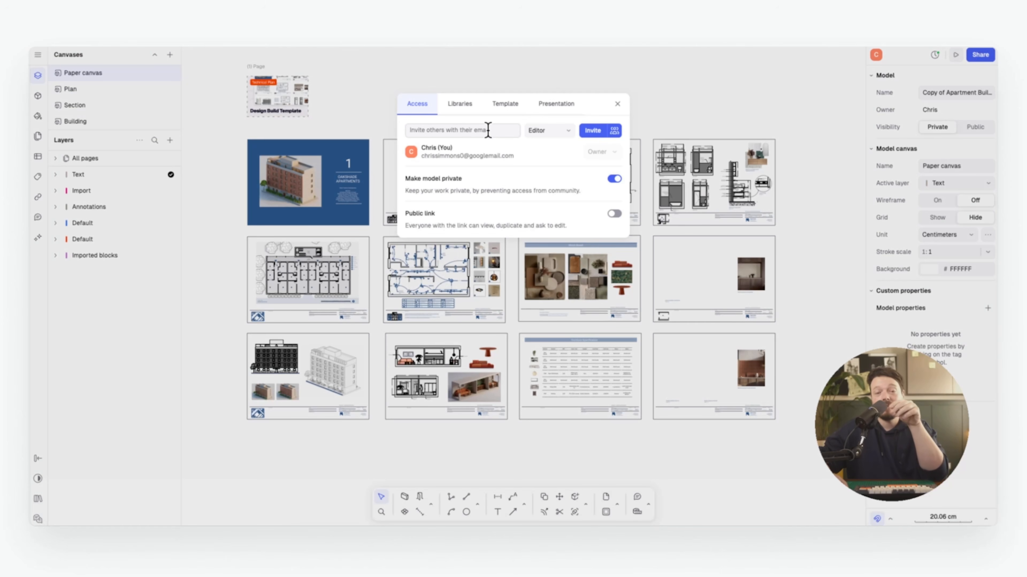
{"action": "left_click", "coordinate": [477, 130]}
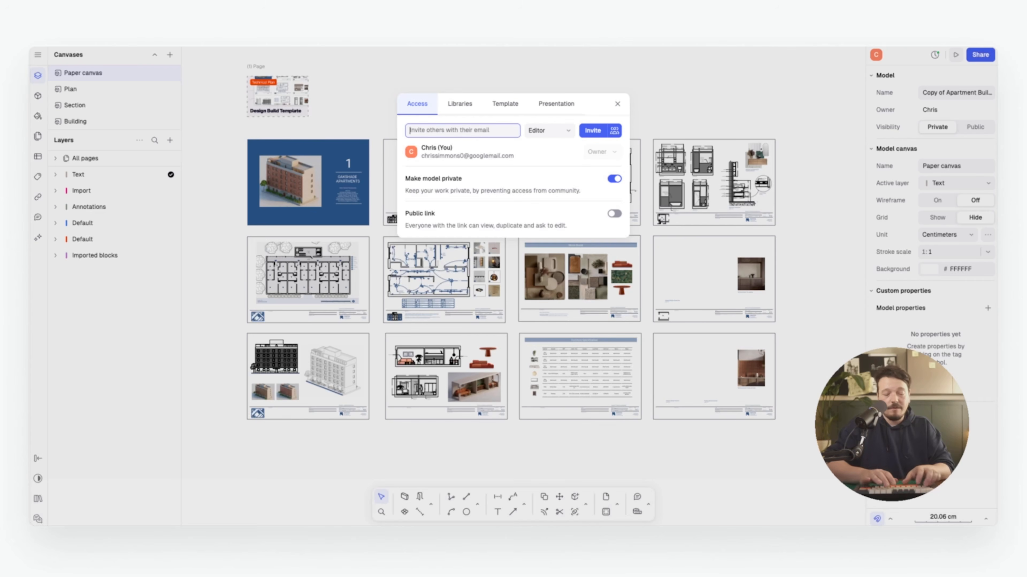
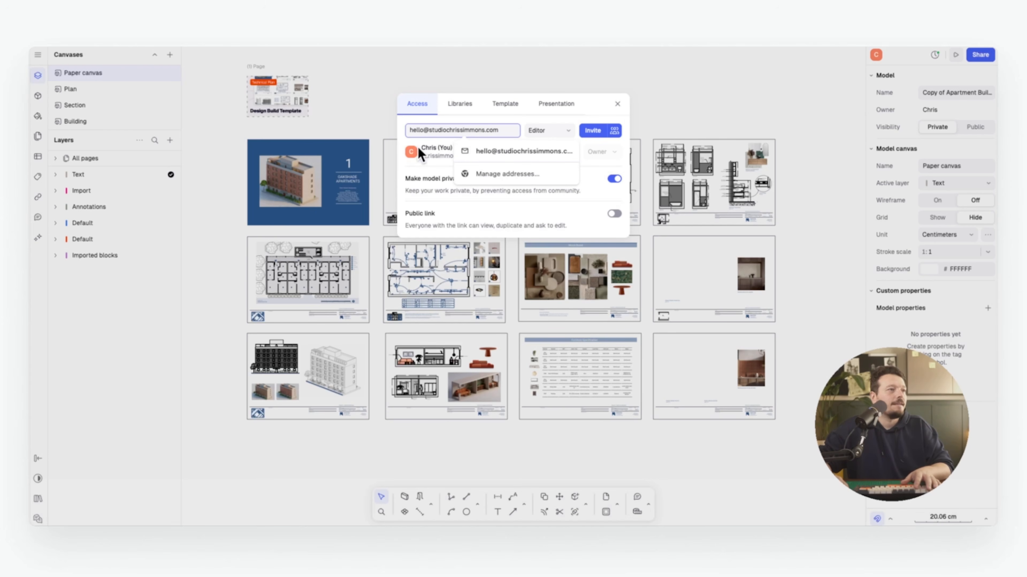
{"action": "left_click", "coordinate": [557, 129]}
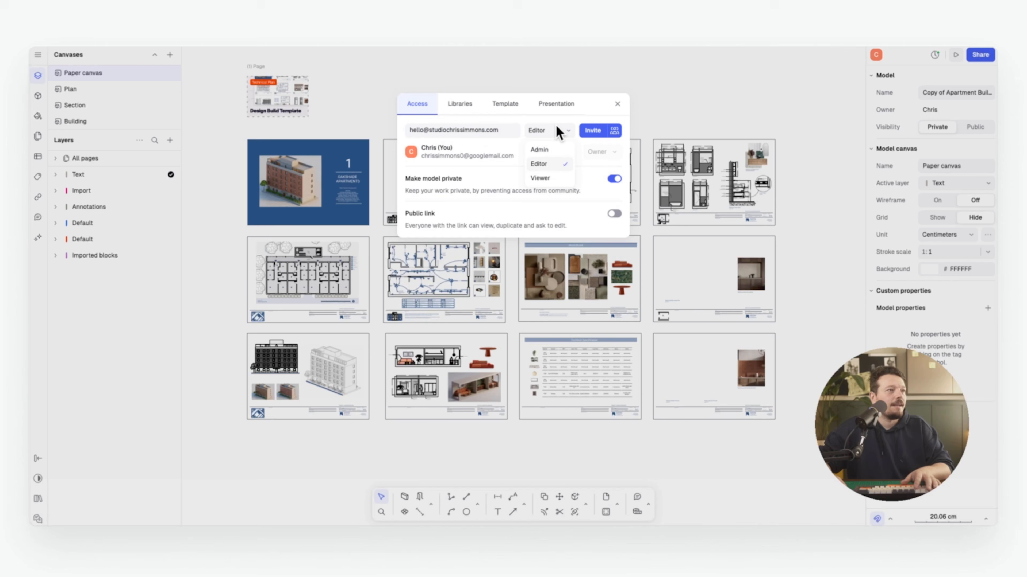
{"action": "left_click", "coordinate": [547, 178]}
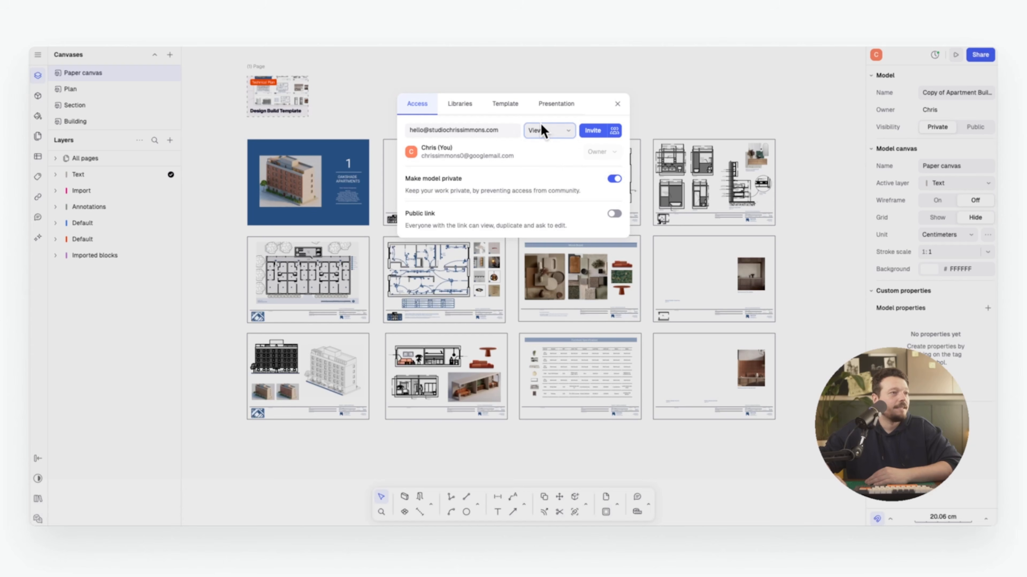
{"action": "left_click", "coordinate": [591, 130]}
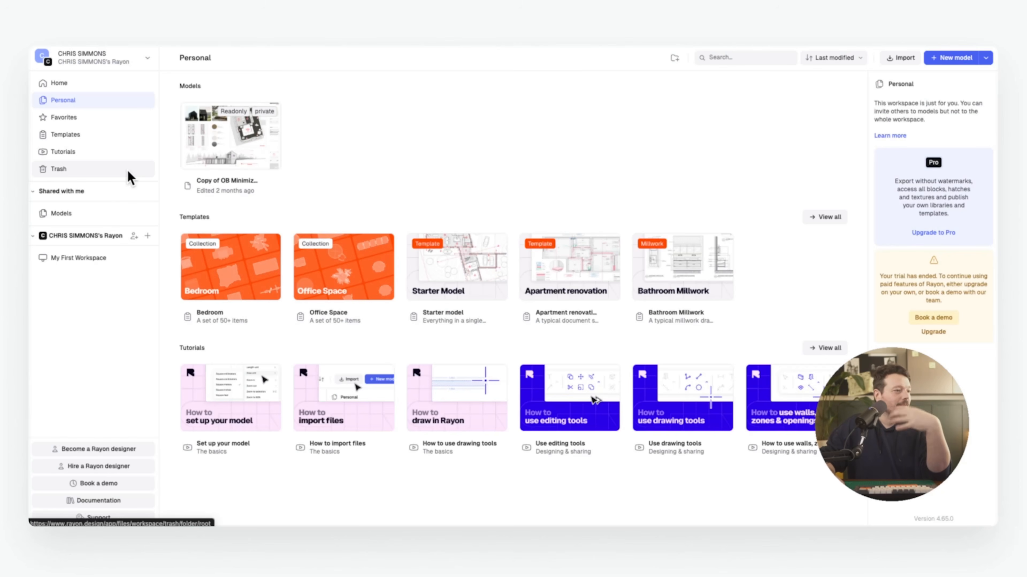
Open the Design Build Template model from Shared with me and pan its sheets into view
{"action": "left_click", "coordinate": [73, 212]}
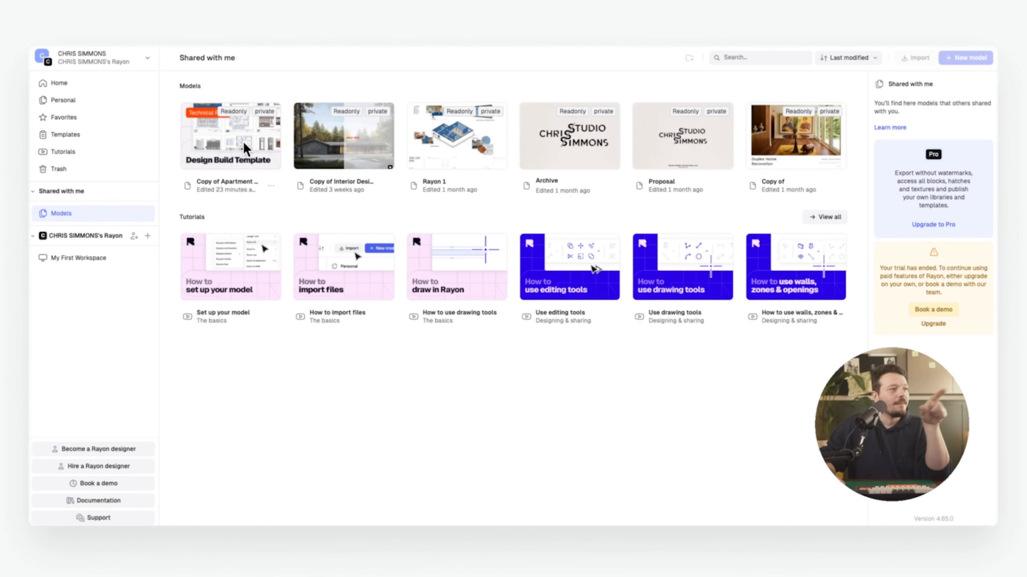
{"action": "left_click", "coordinate": [241, 141]}
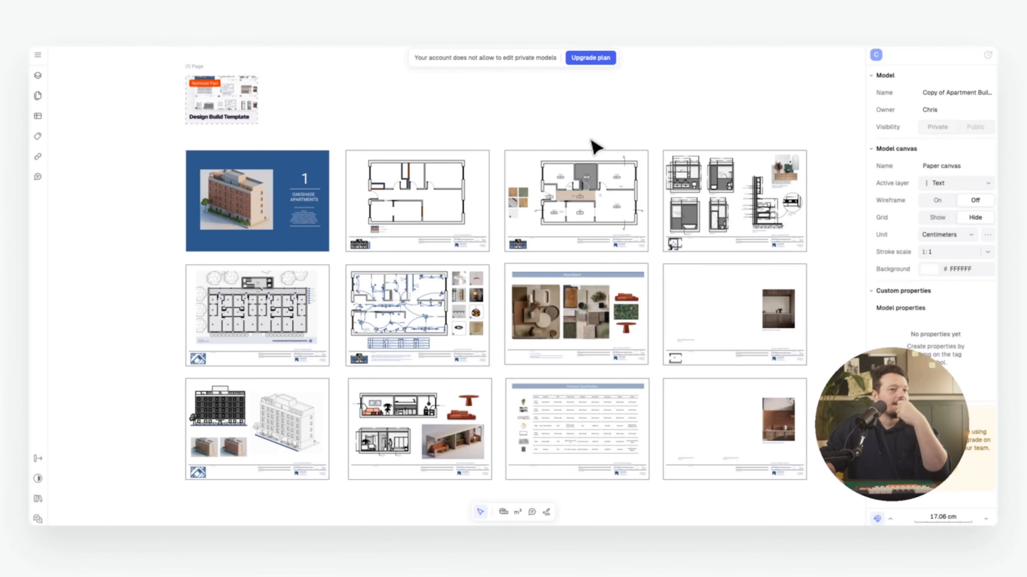
{"action": "middle_click_drag", "start_coordinate": [590, 140], "coordinate": [540, 158]}
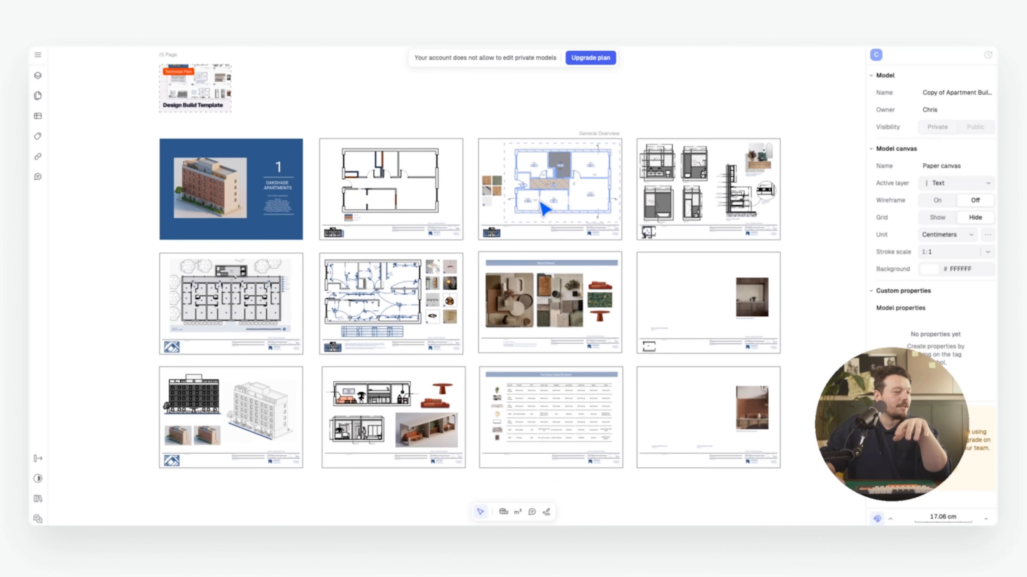
{"action": "mouse_move", "coordinate": [540, 201]}
{"action": "middle_mouse_down"}
{"action": "mouse_move", "coordinate": [548, 192]}
{"action": "mouse_move", "coordinate": [545, 201]}
{"action": "middle_mouse_up"}
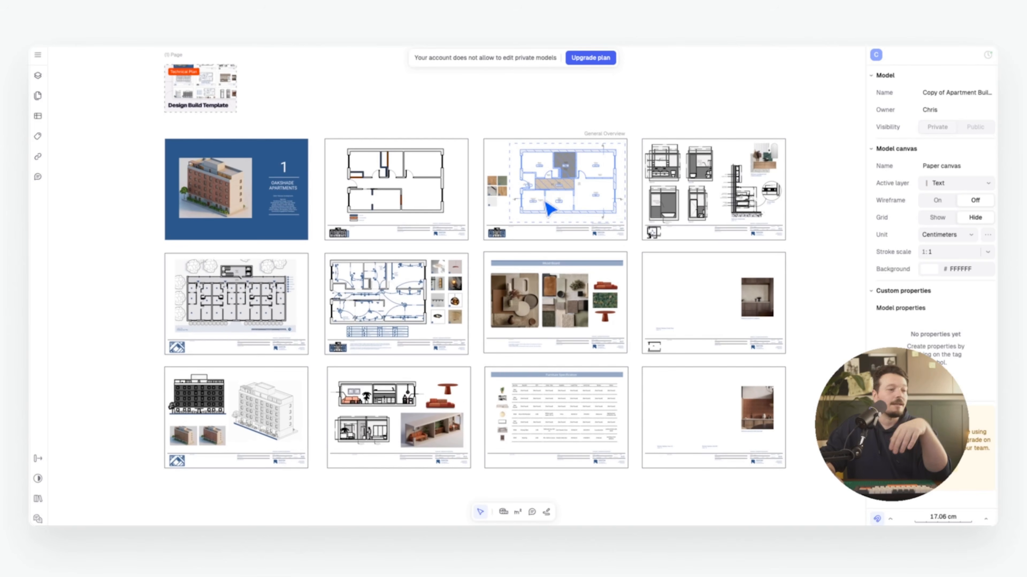
{"action": "left_click", "coordinate": [503, 511]}
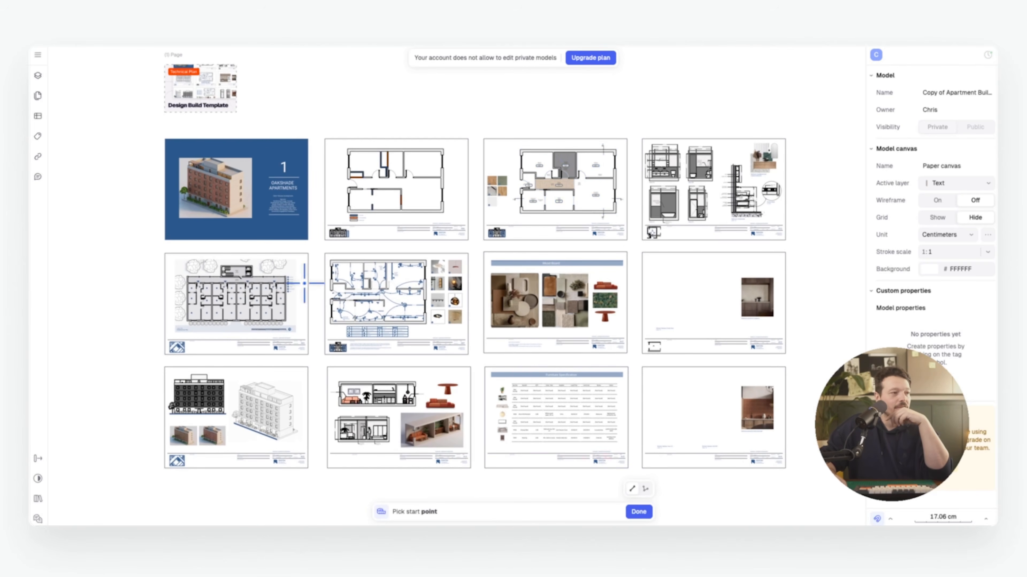
{"action": "scroll", "coordinate": [367, 266], "scroll_direction": "up", "scroll_amount": 5}
{"action": "left_click", "coordinate": [285, 254]}
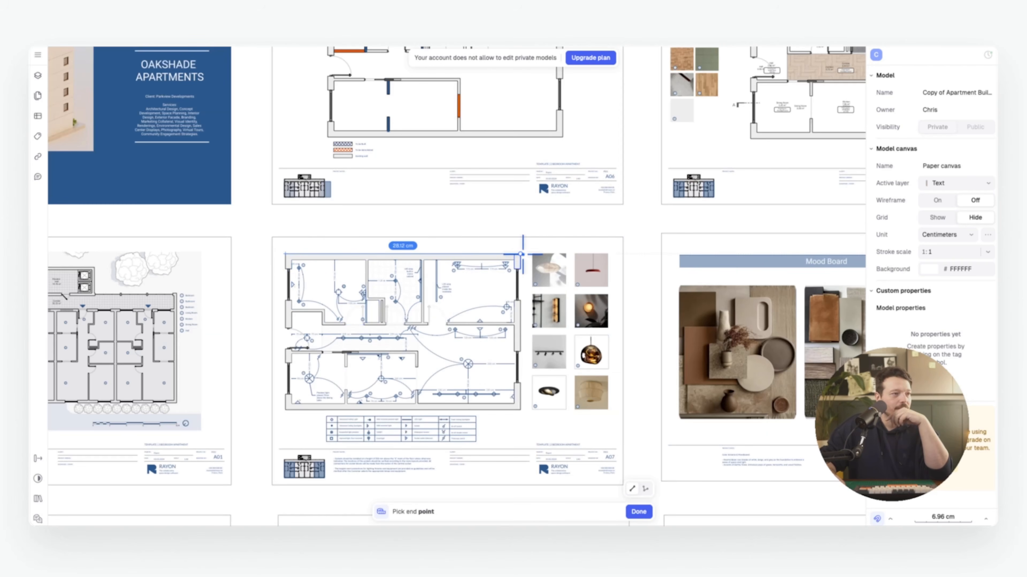
{"action": "key", "text": "Escape"}
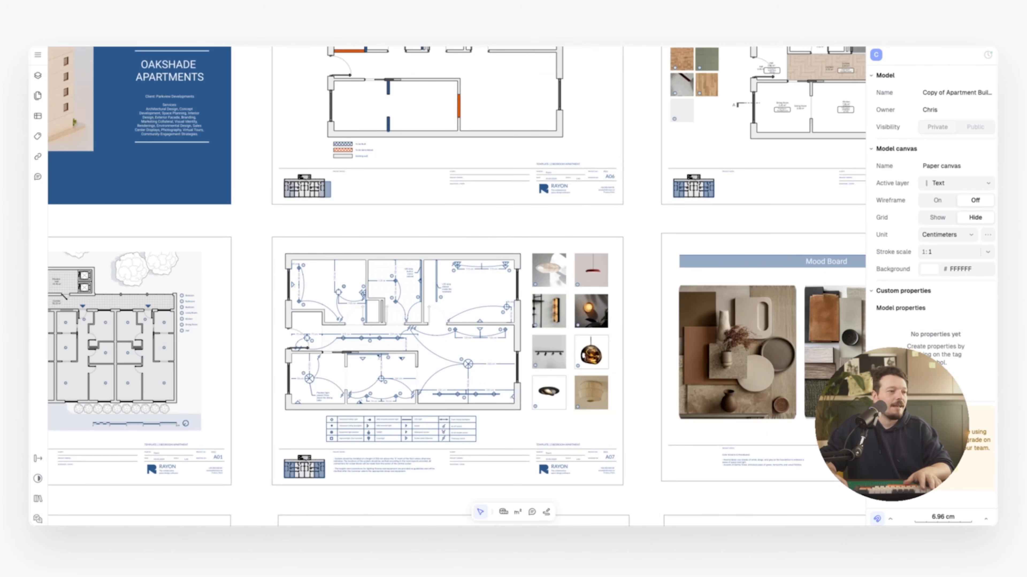
{"action": "left_click", "coordinate": [517, 512]}
{"action": "left_click", "coordinate": [290, 260]}
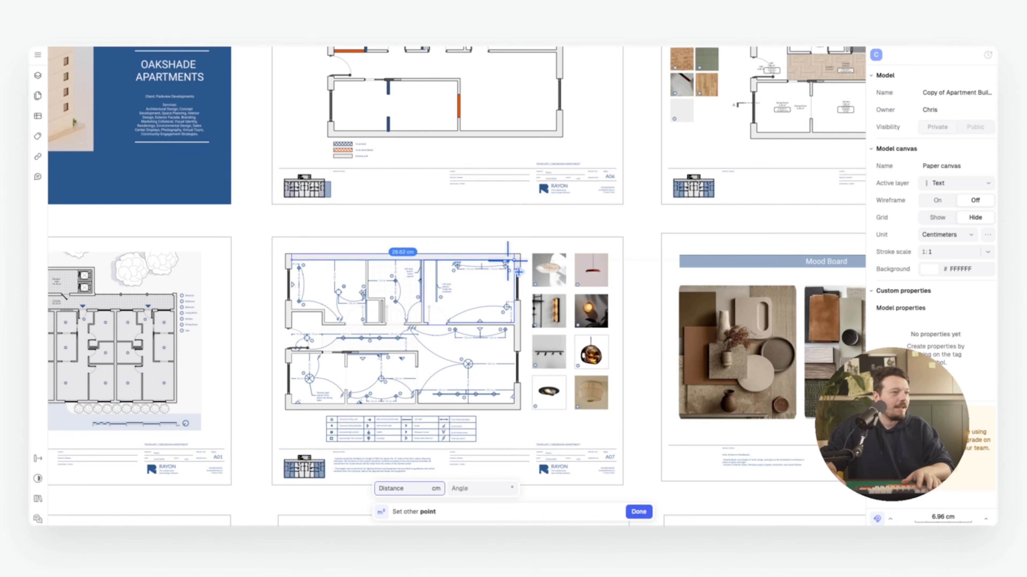
{"action": "left_click", "coordinate": [517, 260]}
{"action": "left_click", "coordinate": [514, 403]}
{"action": "left_click", "coordinate": [292, 404]}
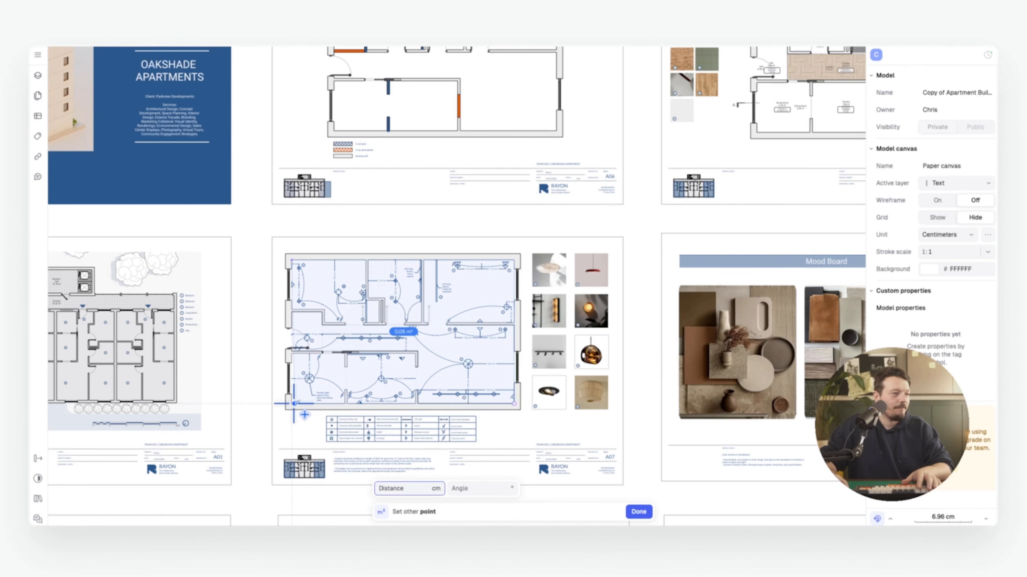
{"action": "left_click", "coordinate": [291, 260]}
{"action": "key", "text": "Escape"}
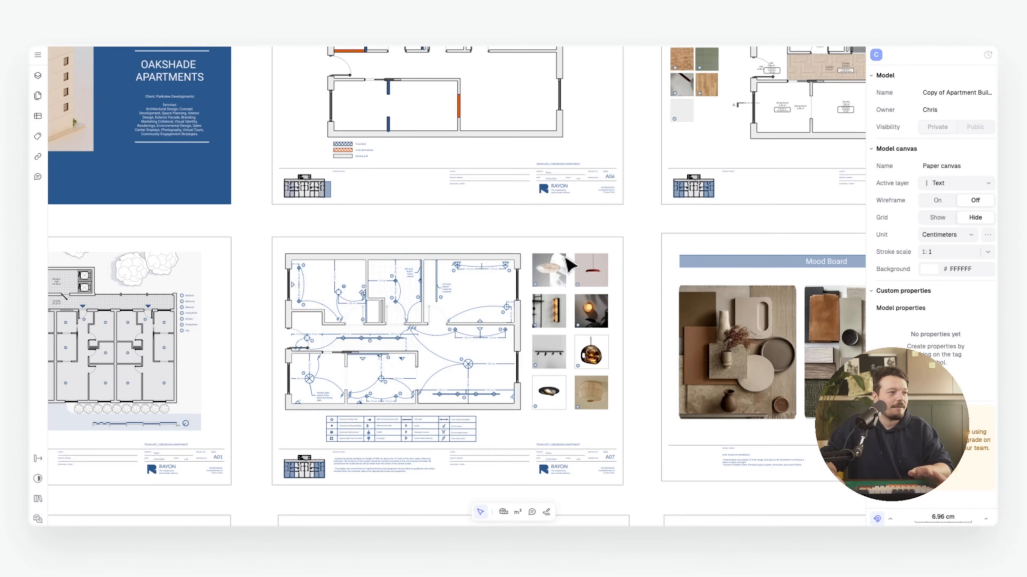
{"action": "scroll", "coordinate": [552, 269], "scroll_direction": "down", "scroll_amount": 2}
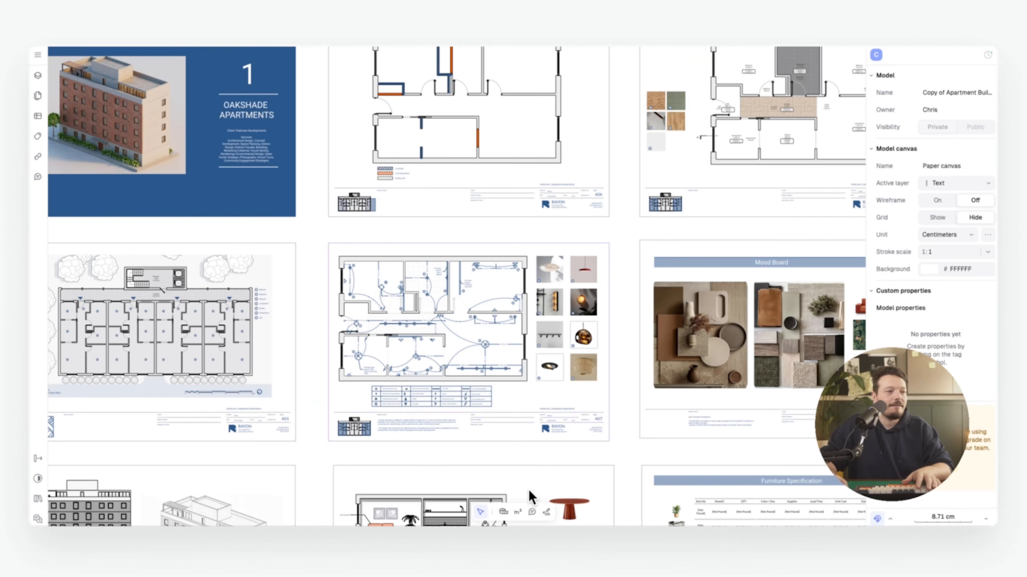
Pin a comment beside the building renders requesting one more facade material study
{"action": "left_click", "coordinate": [532, 512]}
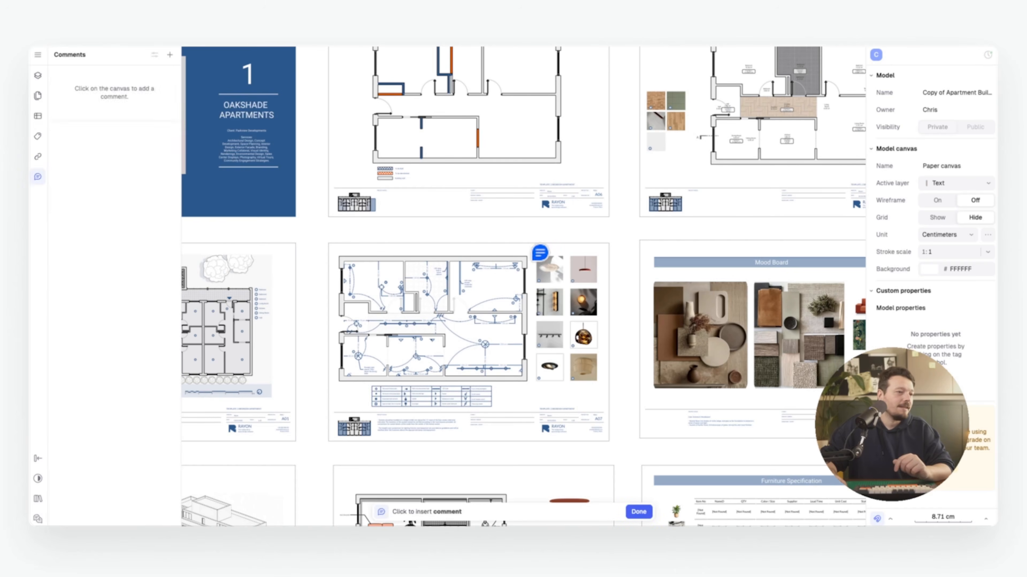
{"action": "scroll", "coordinate": [523, 172], "scroll_direction": "down", "scroll_amount": 8}
{"action": "scroll", "coordinate": [504, 226], "scroll_direction": "up", "scroll_amount": 1}
{"action": "scroll", "coordinate": [451, 314], "scroll_direction": "up", "scroll_amount": 5, "text": "ctrl"}
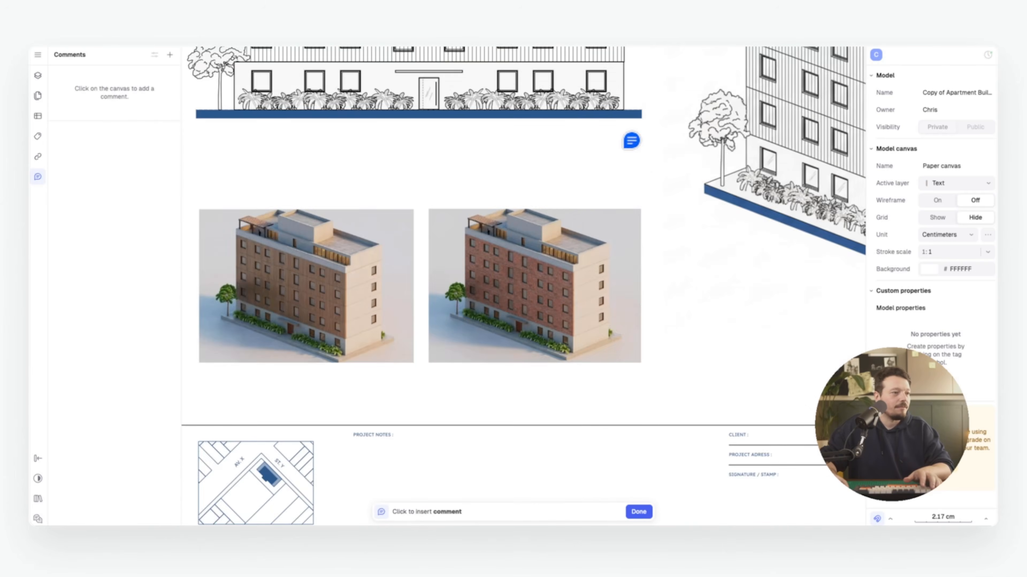
{"action": "left_click", "coordinate": [678, 248]}
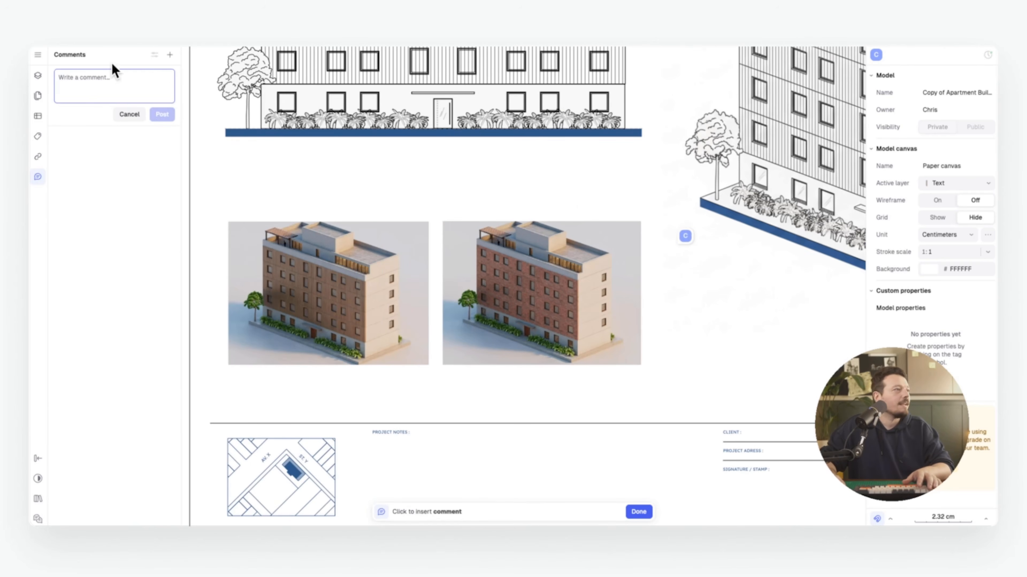
{"action": "type", "text": "q"}
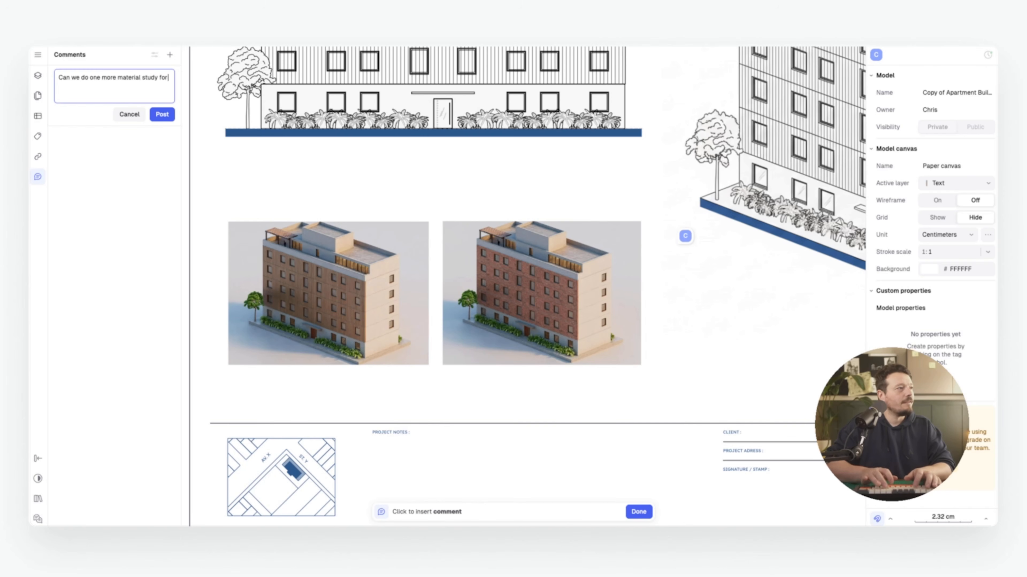
{"action": "type", "text": "the facade, white render with dark rev"}
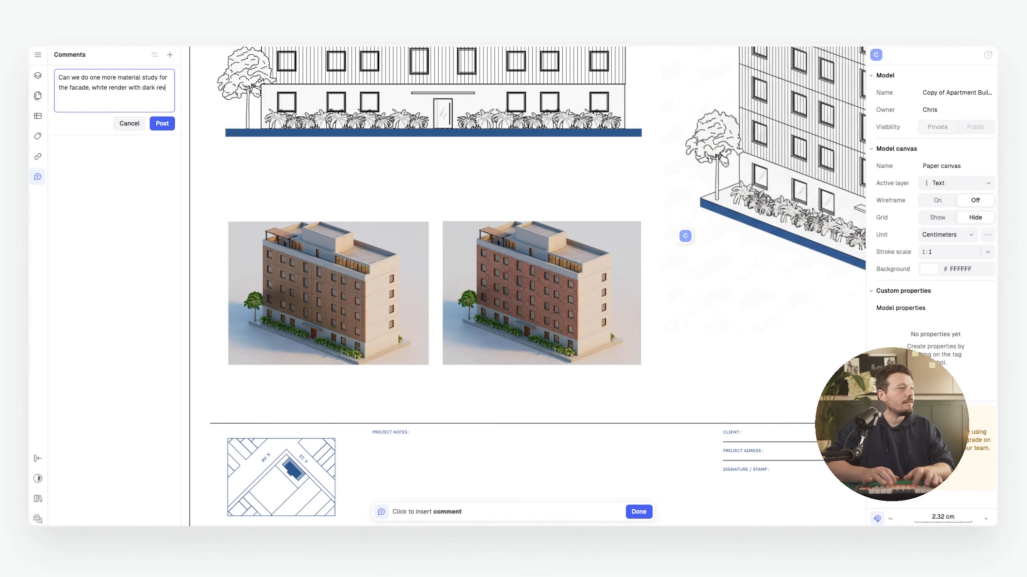
{"action": "type", "text": "eals"}
{"action": "key", "text": "Return"}
{"action": "key", "text": "BackSpace"}
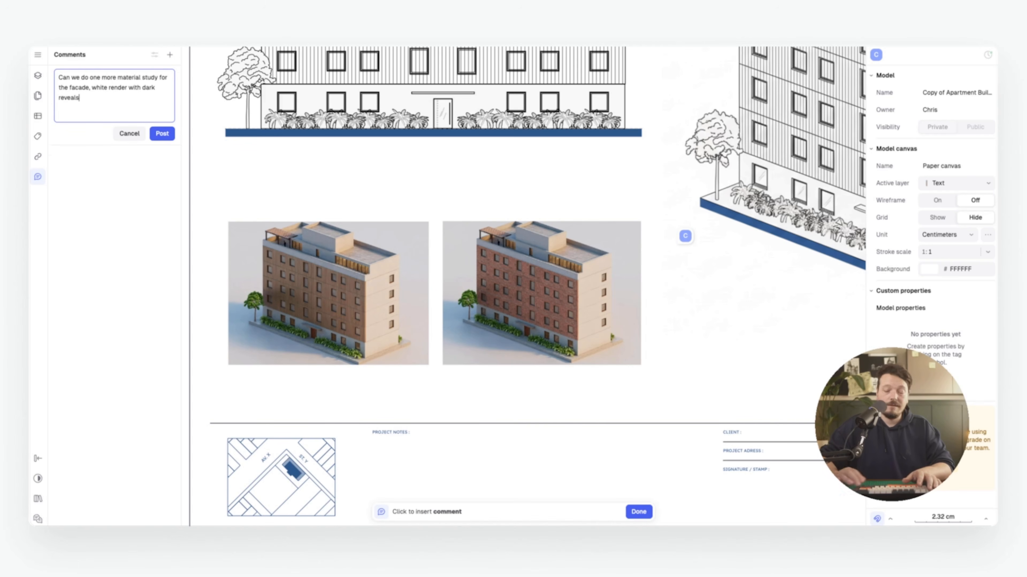
{"action": "left_click", "coordinate": [162, 133]}
Pan the canvas over to sheet A11 and pick the pencil tool
{"action": "scroll", "coordinate": [501, 170], "scroll_direction": "down", "scroll_amount": 5, "text": "ctrl"}
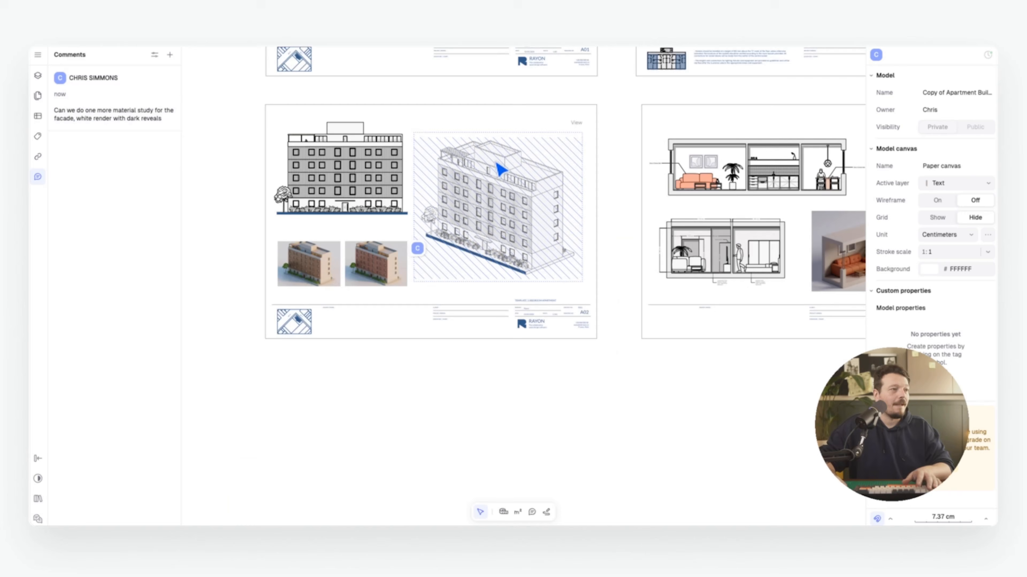
{"action": "middle_click_drag", "start_coordinate": [475, 159], "coordinate": [434, 166]}
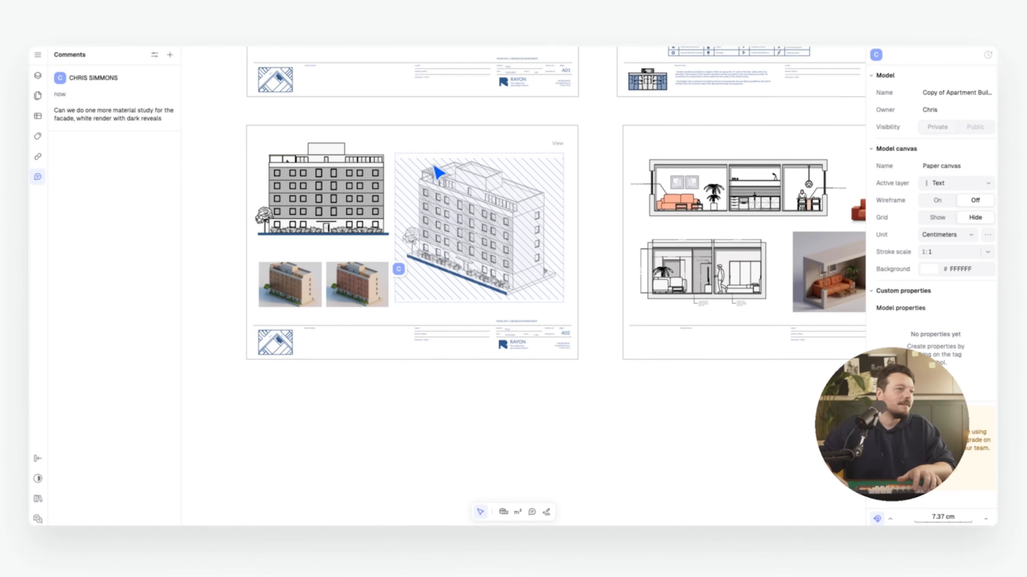
{"action": "scroll", "coordinate": [515, 193], "scroll_direction": "right", "scroll_amount": 10}
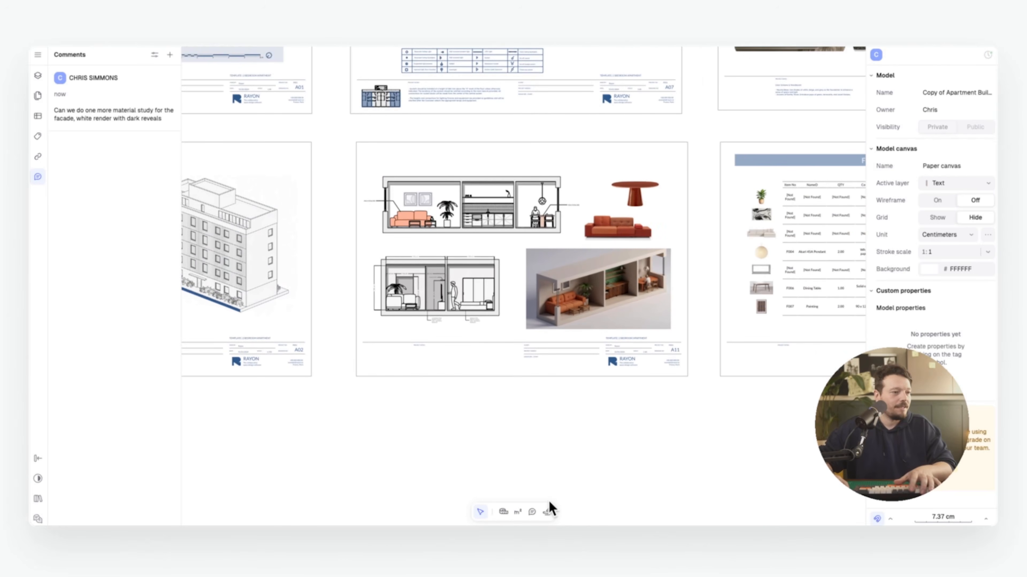
{"action": "left_click", "coordinate": [546, 512]}
{"action": "scroll", "coordinate": [417, 232], "scroll_direction": "up", "scroll_amount": 5, "text": "ctrl"}
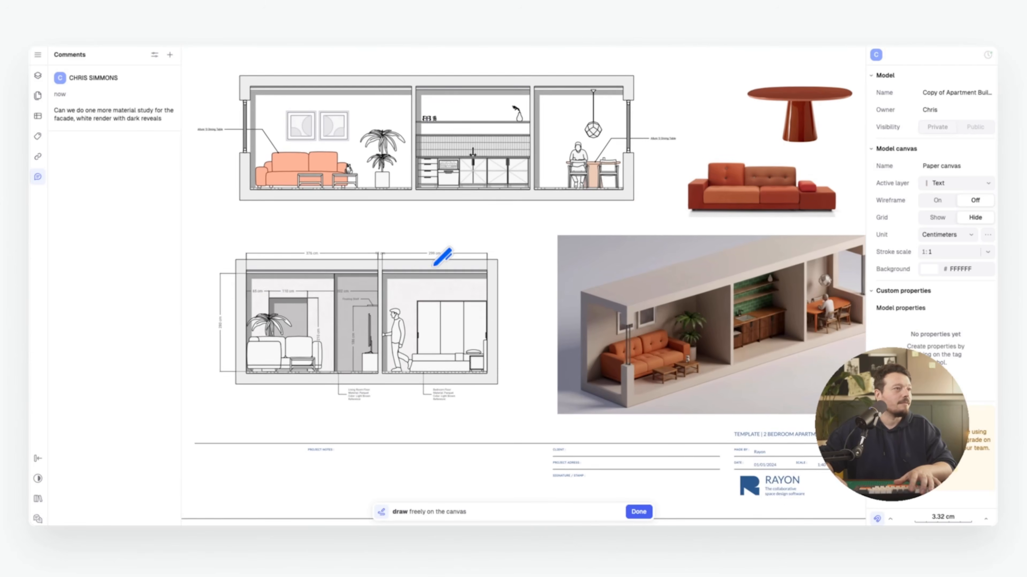
Draw an orange freehand outline around the kitchen wall on the section
{"action": "middle_click_drag", "start_coordinate": [433, 263], "coordinate": [416, 306]}
{"action": "scroll", "coordinate": [444, 194], "scroll_direction": "up", "scroll_amount": 5}
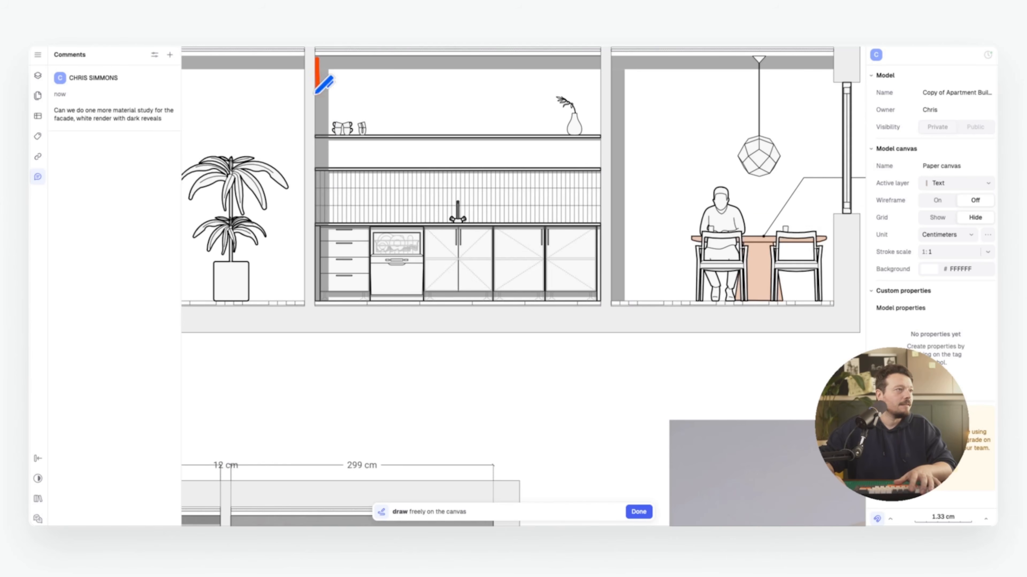
{"action": "mouse_move", "coordinate": [315, 93]}
{"action": "left_mouse_down"}
{"action": "mouse_move", "coordinate": [555, 225]}
{"action": "mouse_move", "coordinate": [600, 76]}
{"action": "left_mouse_up"}
{"action": "left_click_drag", "start_coordinate": [600, 76], "coordinate": [317, 55]}
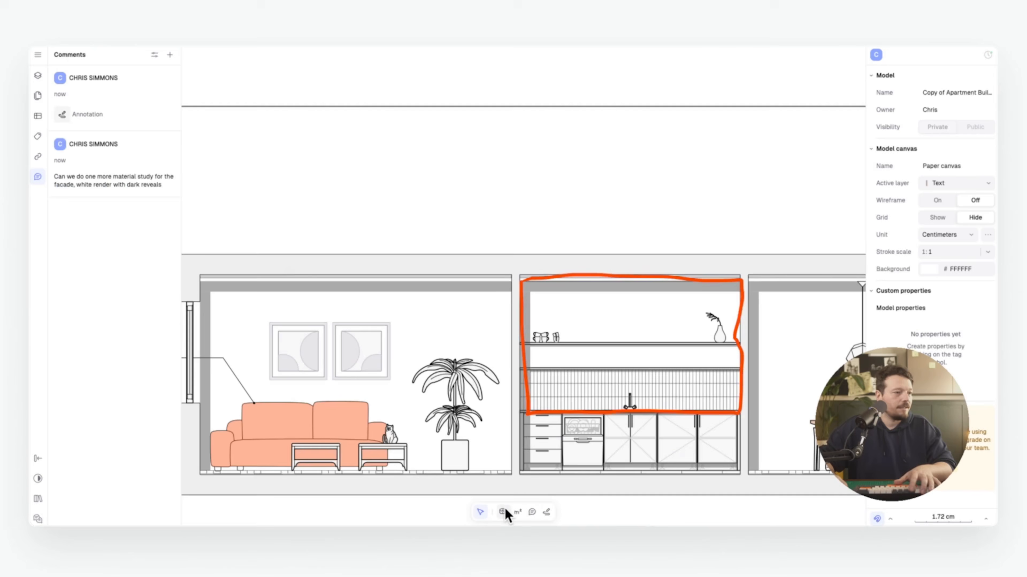
Pin the comment 'Can we take the tile all the way up?' inside the outline
{"action": "left_click", "coordinate": [533, 513]}
{"action": "left_click", "coordinate": [642, 343]}
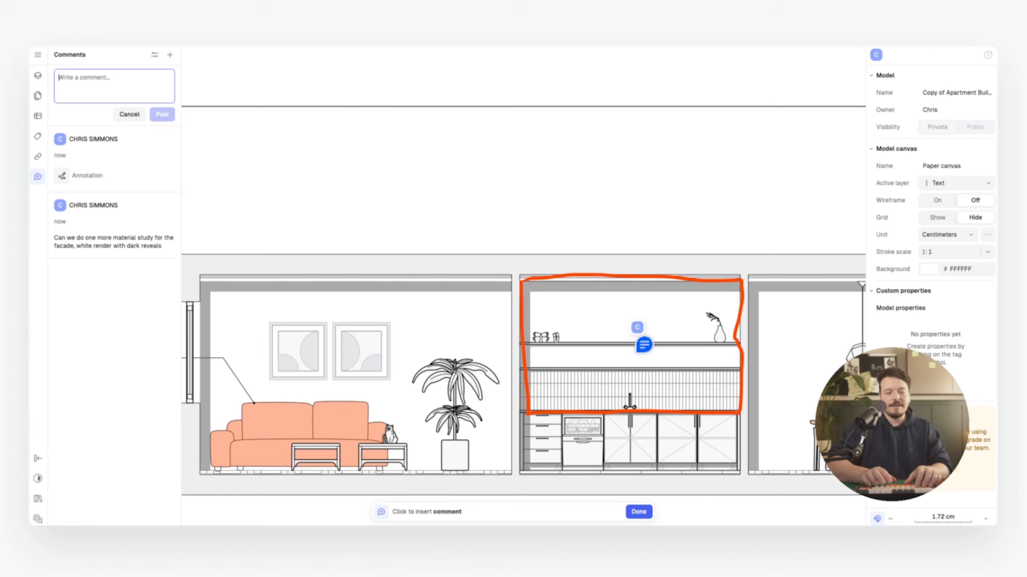
{"action": "type", "text": "Can w"}
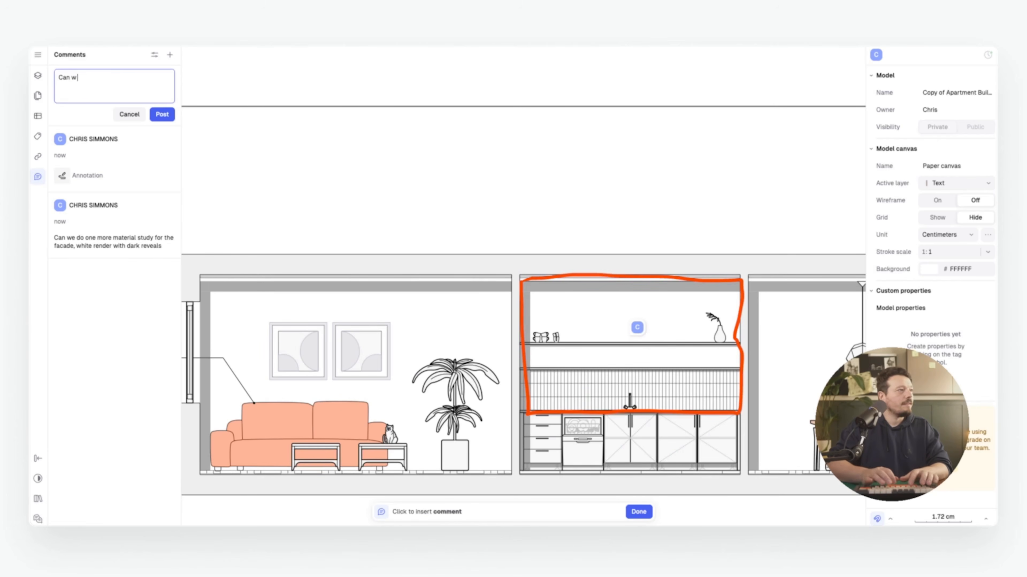
{"action": "type", "text": "e take the tile"}
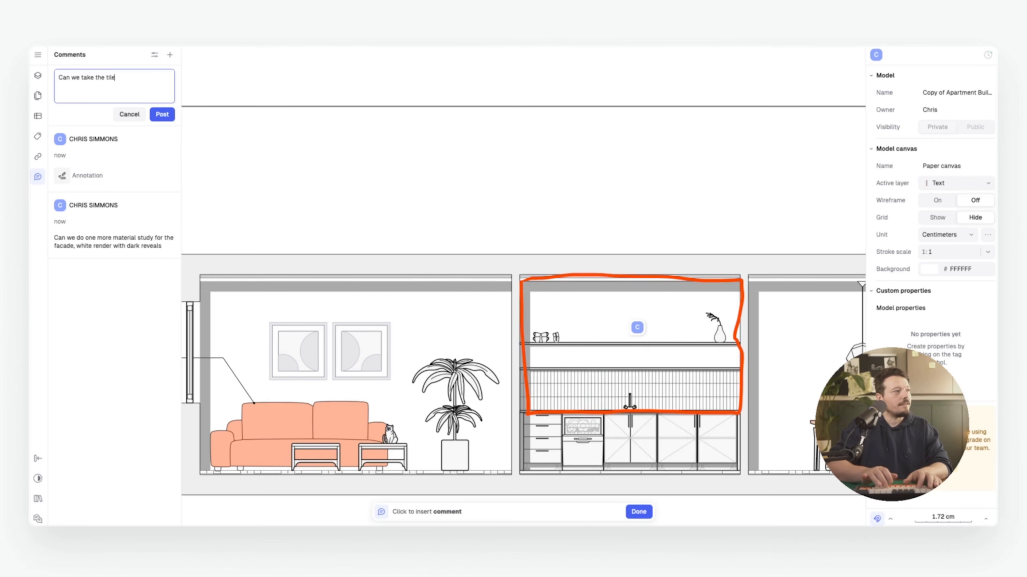
{"action": "type", "text": " all the way up?"}
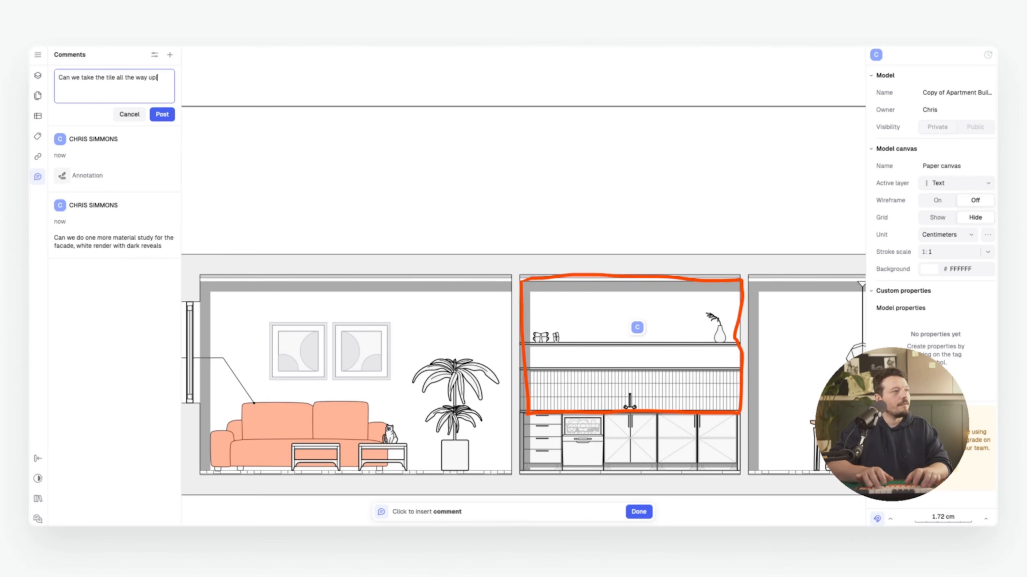
{"action": "key", "text": "Return"}
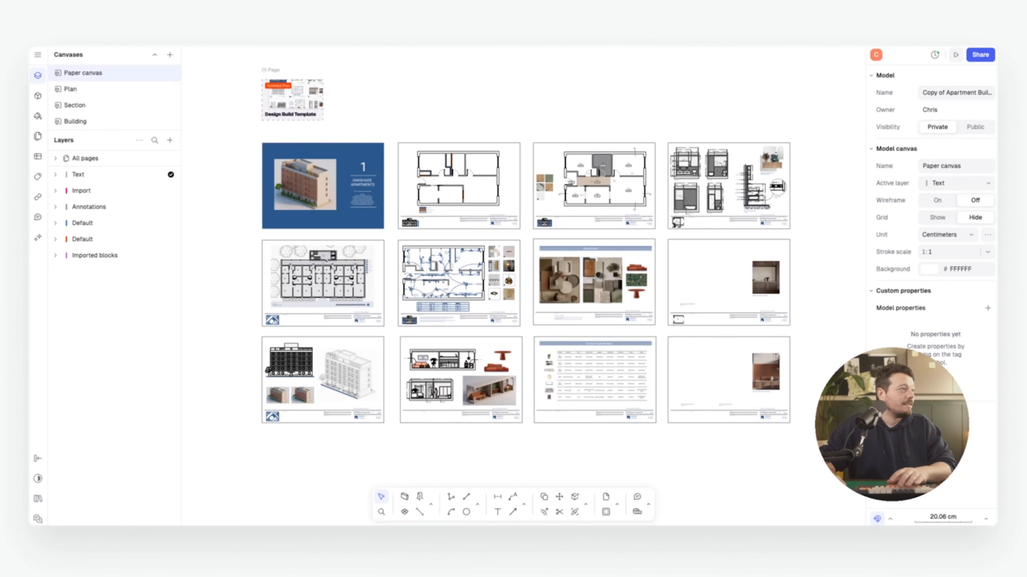
Open the facade material study thread from the Comments list and zoom toward its pin
{"action": "left_click", "coordinate": [38, 218]}
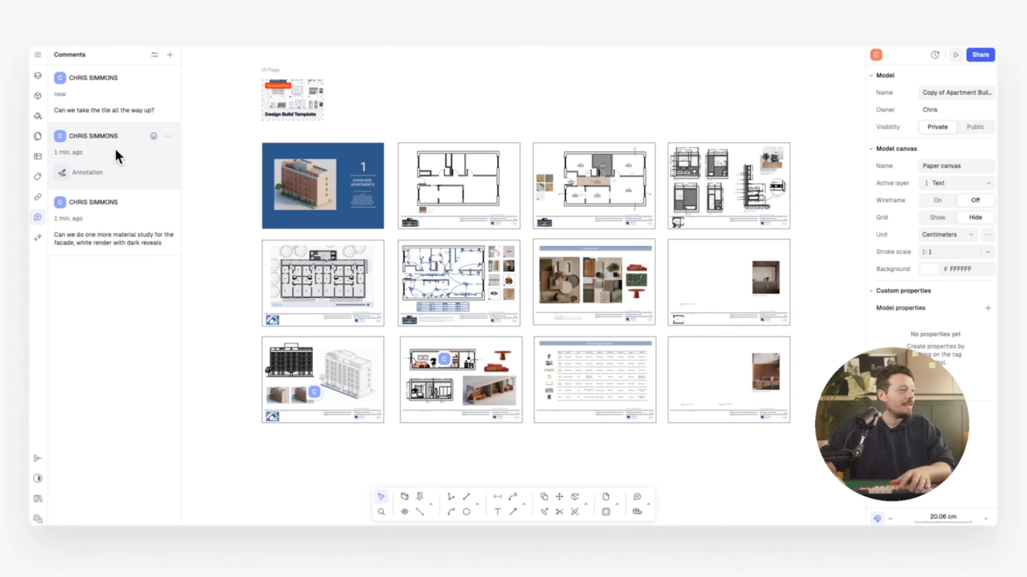
{"action": "left_click", "coordinate": [105, 234]}
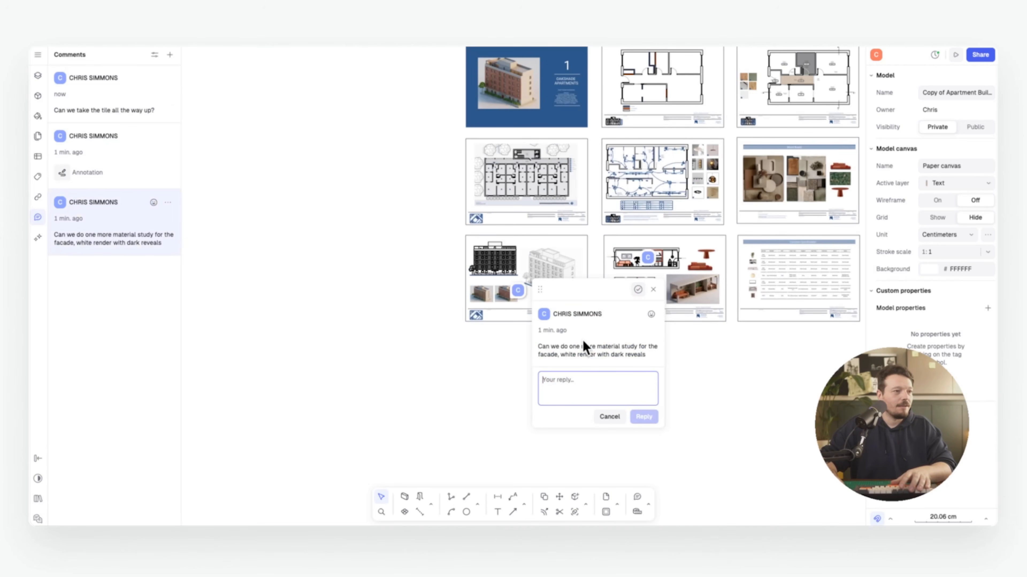
{"action": "scroll", "coordinate": [523, 321], "scroll_direction": "up", "scroll_amount": 5}
{"action": "scroll", "coordinate": [492, 293], "scroll_direction": "up", "scroll_amount": 5}
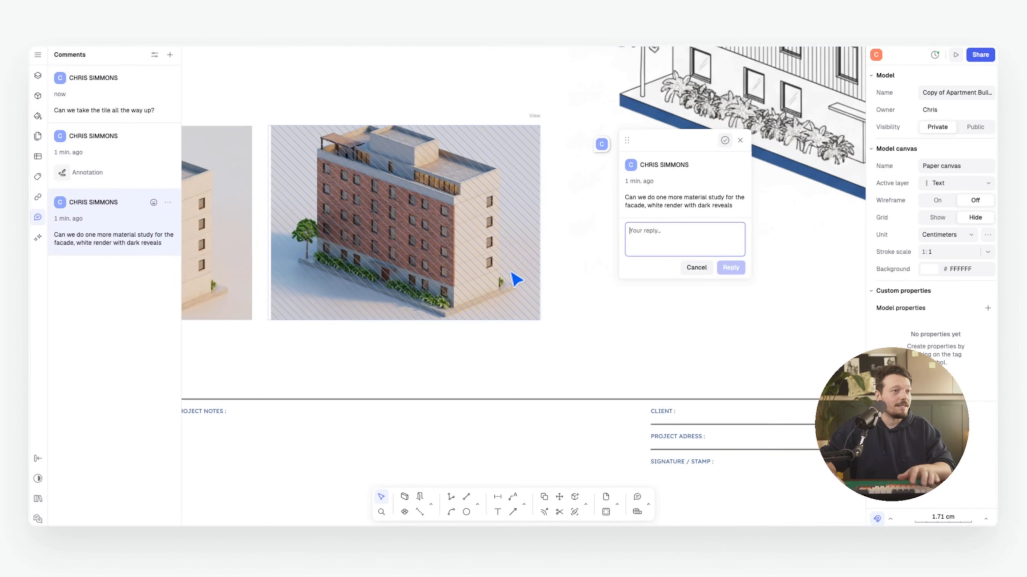
{"action": "scroll", "coordinate": [526, 259], "scroll_direction": "down", "scroll_amount": 3}
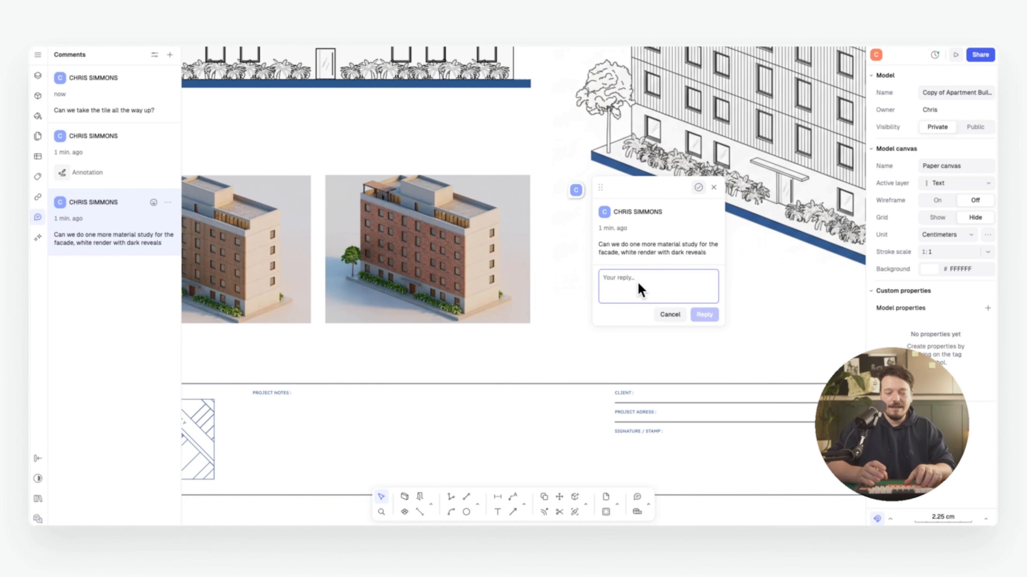
Reply 'Sure will do, will let you know how it turns out' and add an emoji reaction
{"action": "type", "text": "Sur"}
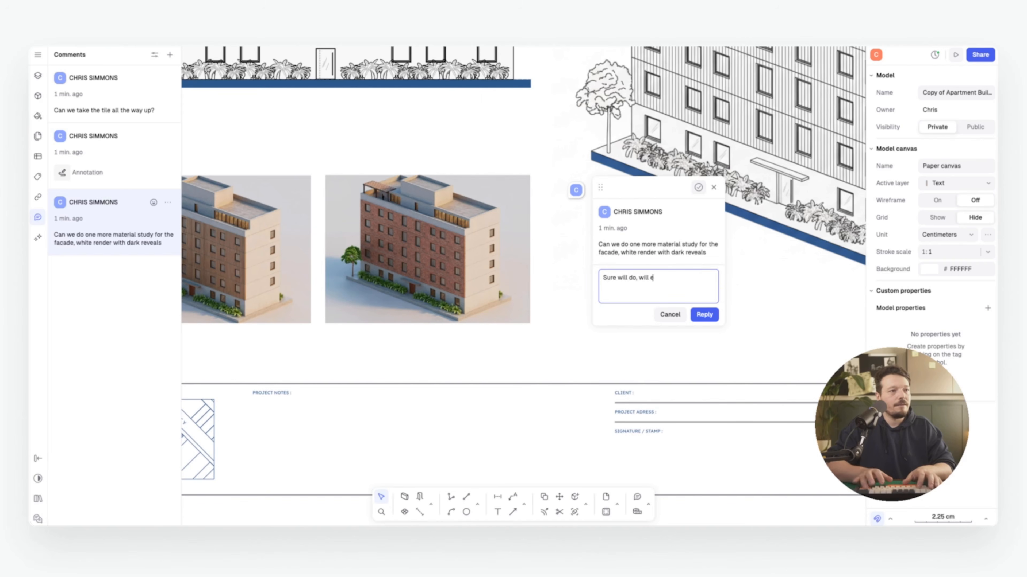
{"action": "type", "text": "e will do, will let you know how it turns out"}
{"action": "key", "text": "Return"}
{"action": "left_click", "coordinate": [712, 212]}
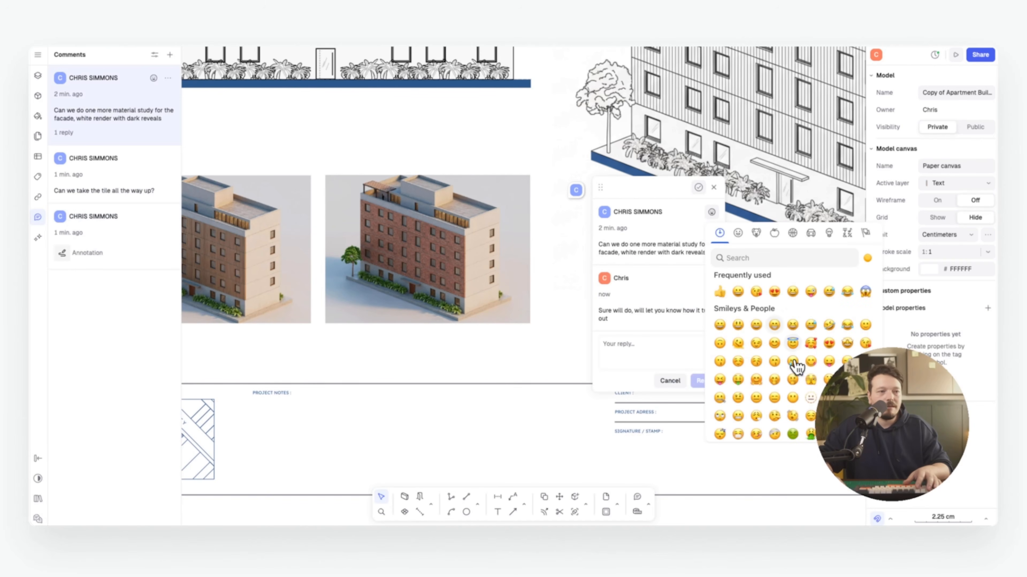
{"action": "left_click", "coordinate": [811, 344]}
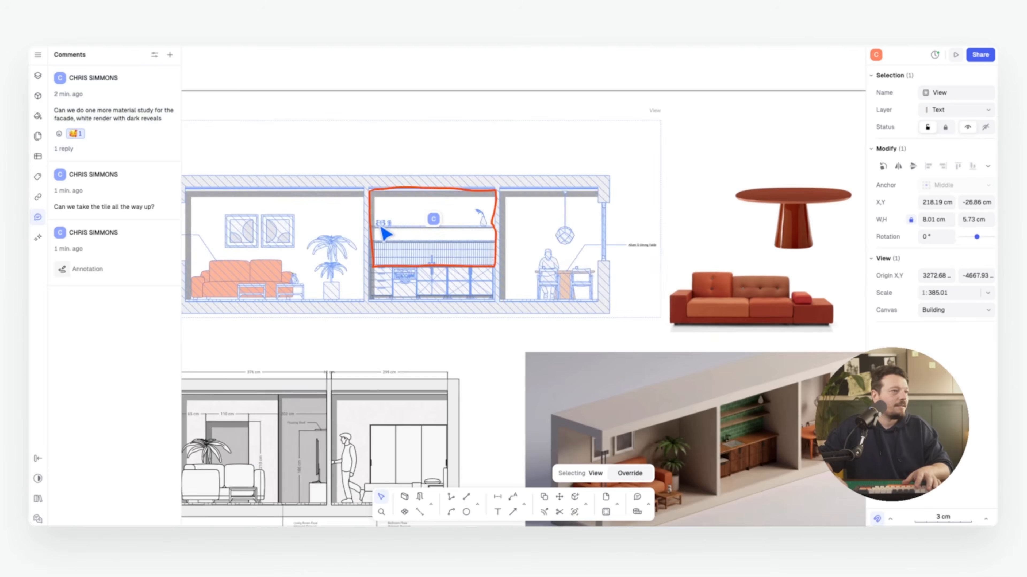
Answer the kitchen tile comment with 'We looked at that but this felt like a better option'
{"action": "scroll", "coordinate": [441, 232], "scroll_direction": "up", "scroll_amount": 5}
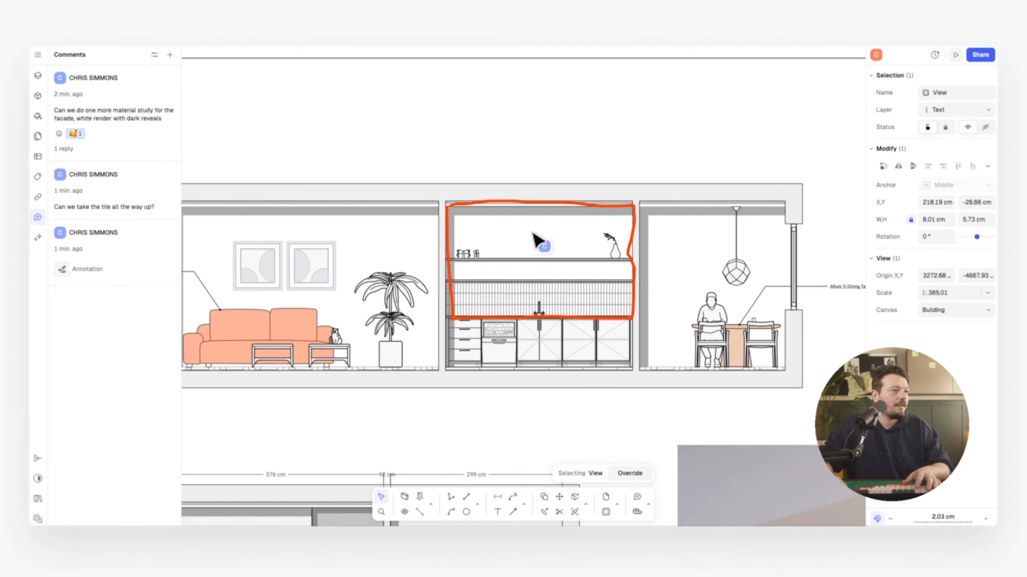
{"action": "left_click", "coordinate": [544, 246]}
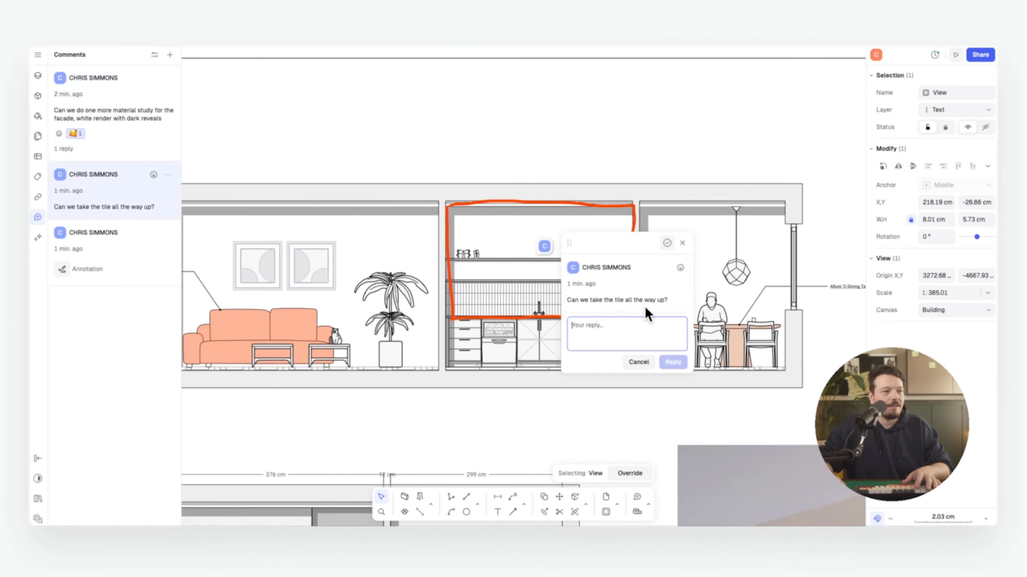
{"action": "type", "text": "We"}
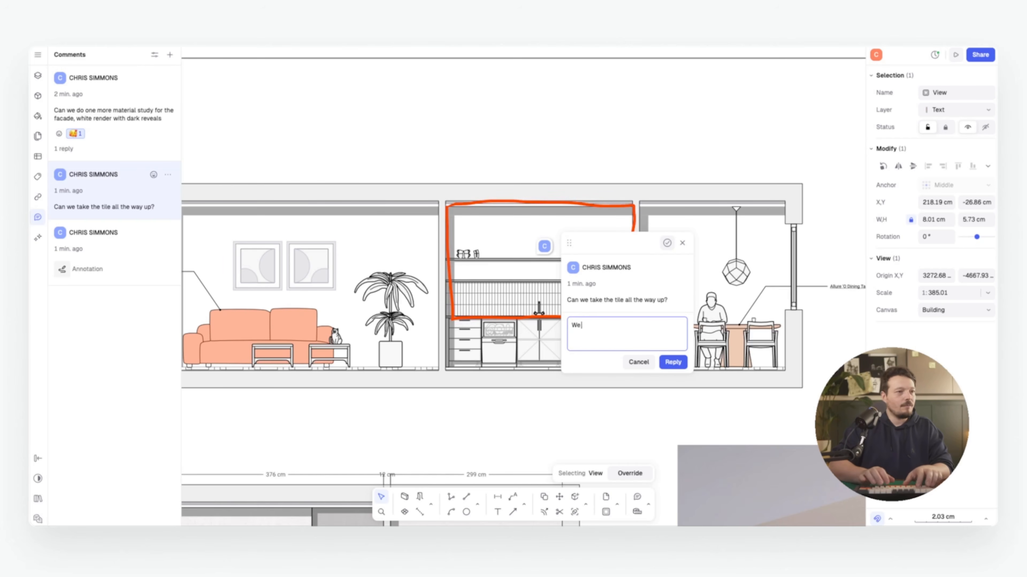
{"action": "type", "text": " looked at th"}
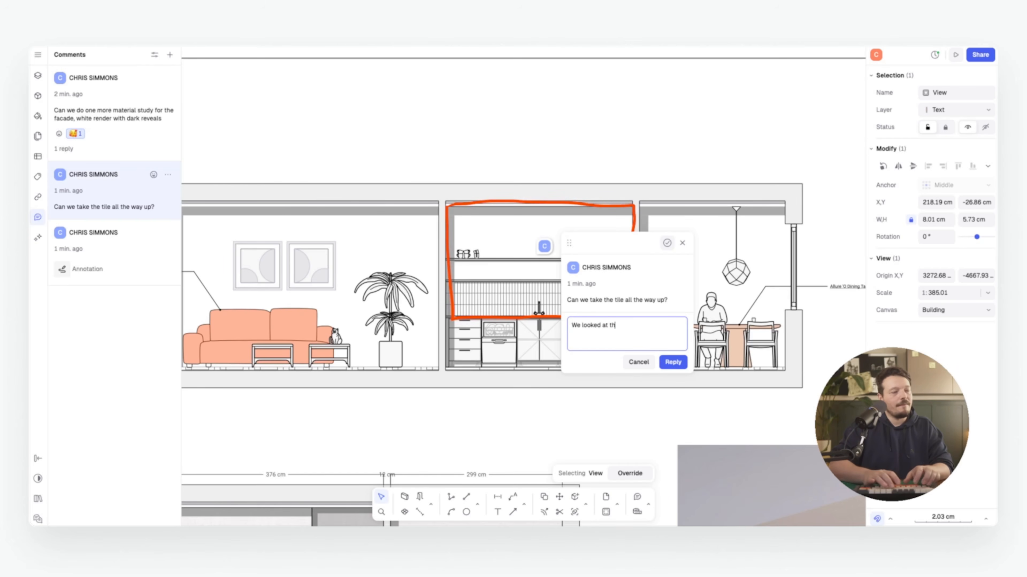
{"action": "type", "text": "at but this fe"}
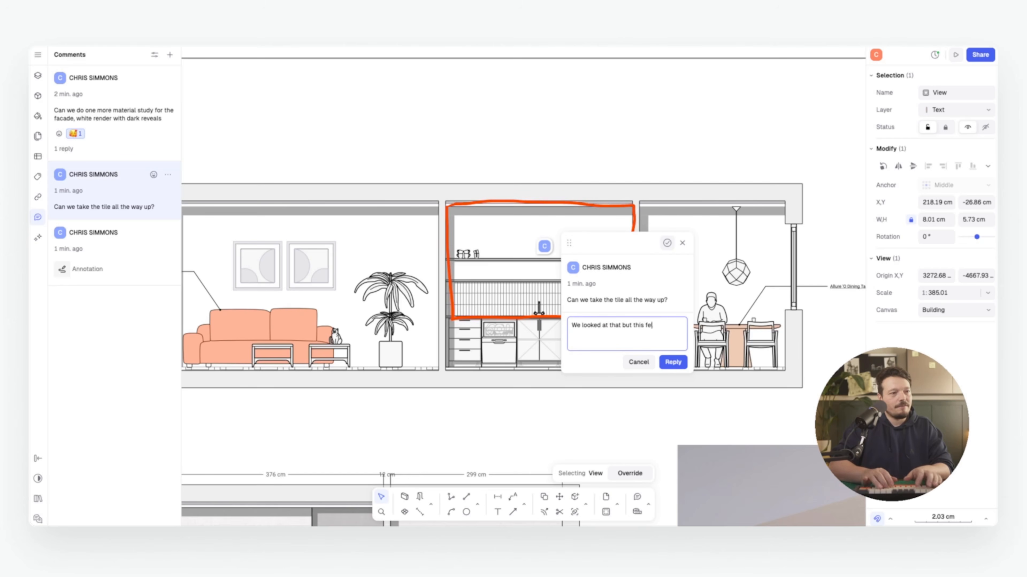
{"action": "type", "text": "lt like a better"}
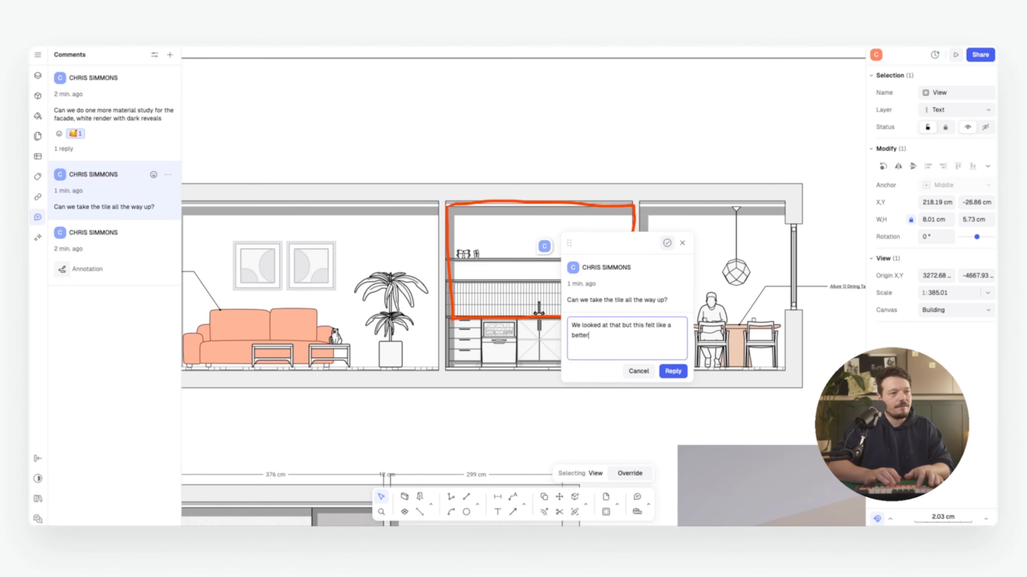
{"action": "type", "text": " option"}
{"action": "key", "text": "Return"}
{"action": "left_click", "coordinate": [683, 242]}
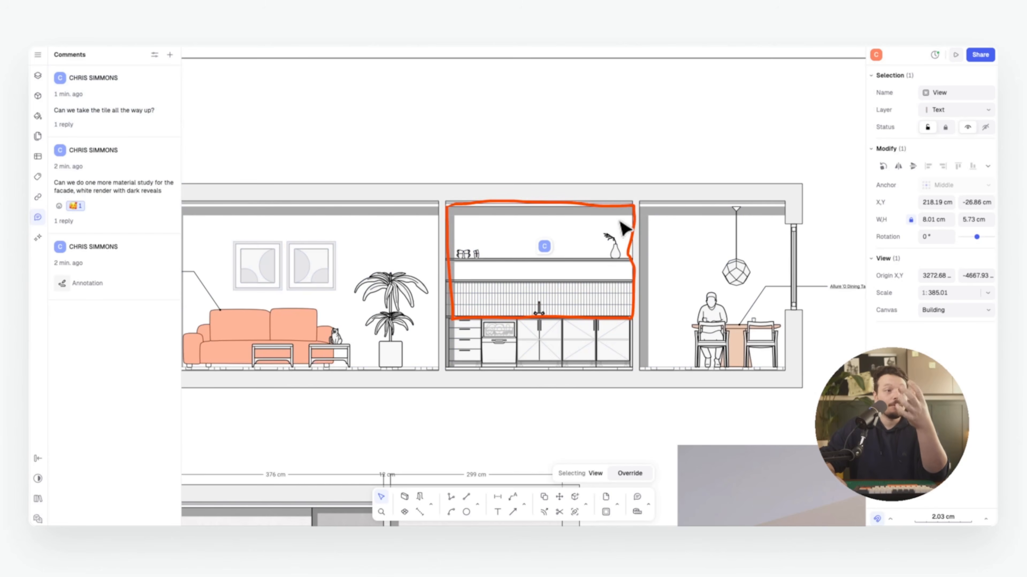
{"action": "middle_click_drag", "start_coordinate": [623, 223], "coordinate": [598, 224]}
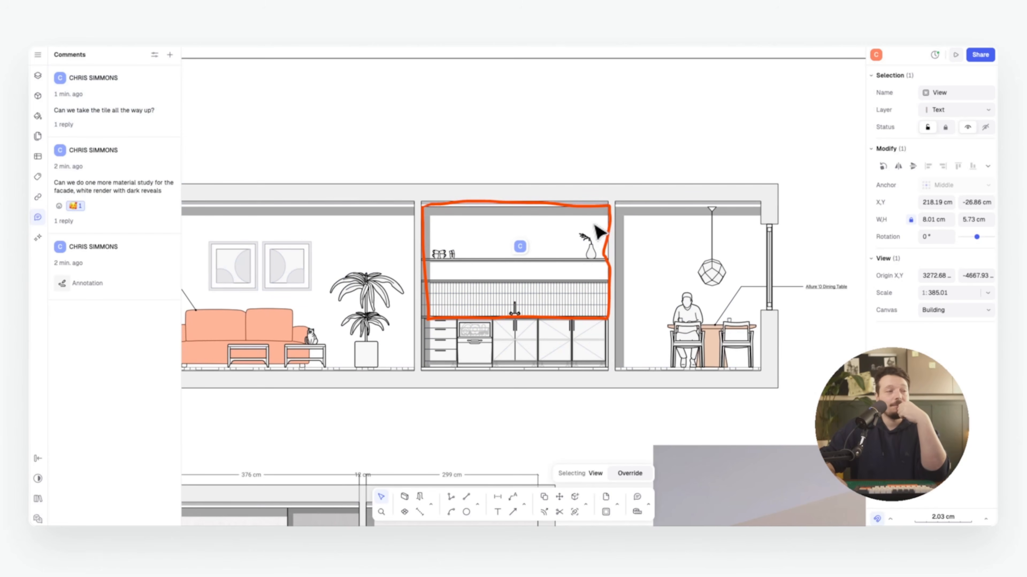
{"action": "scroll", "coordinate": [509, 305], "scroll_direction": "down", "scroll_amount": 10}
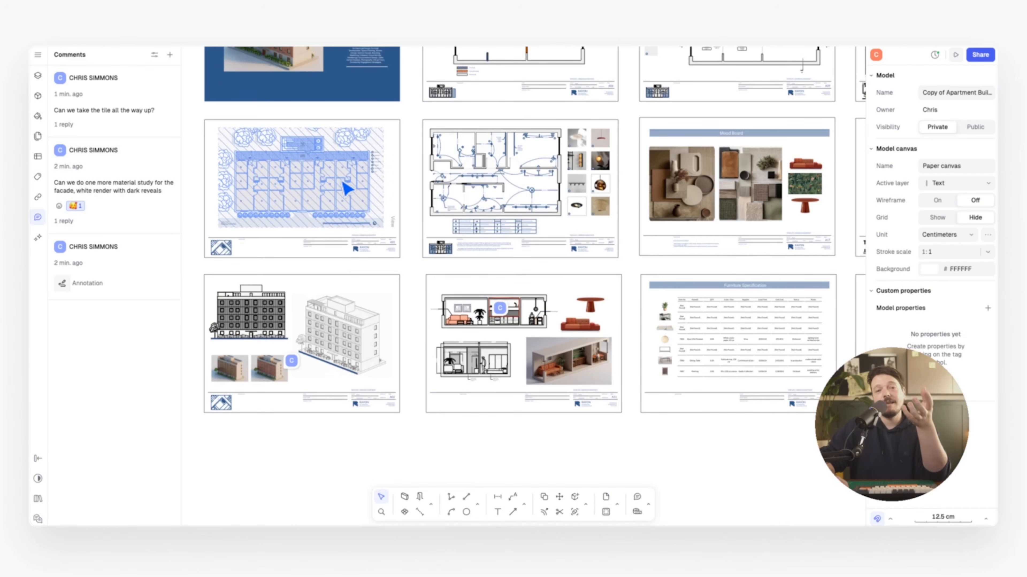
Turn on Publish presentation in the Share dialog's Presentation tab and open the presentation
{"action": "scroll", "coordinate": [703, 156], "scroll_direction": "down", "scroll_amount": 5}
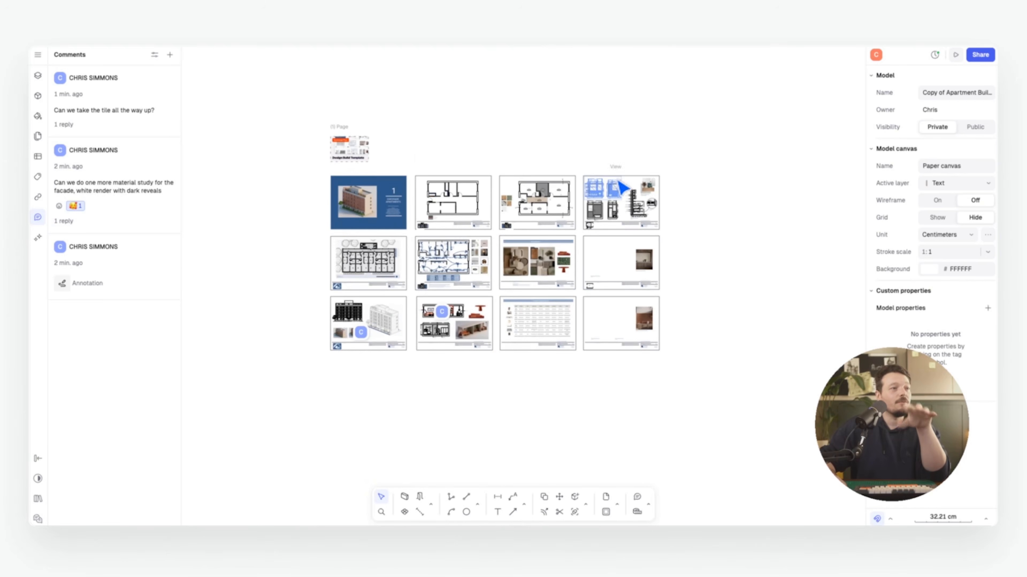
{"action": "left_click", "coordinate": [980, 54]}
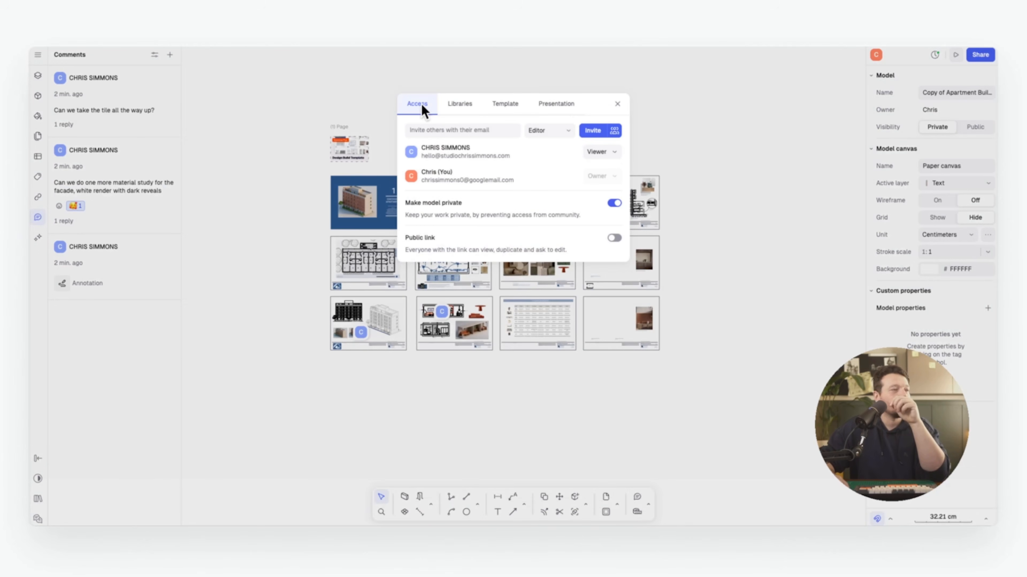
{"action": "left_click", "coordinate": [550, 106]}
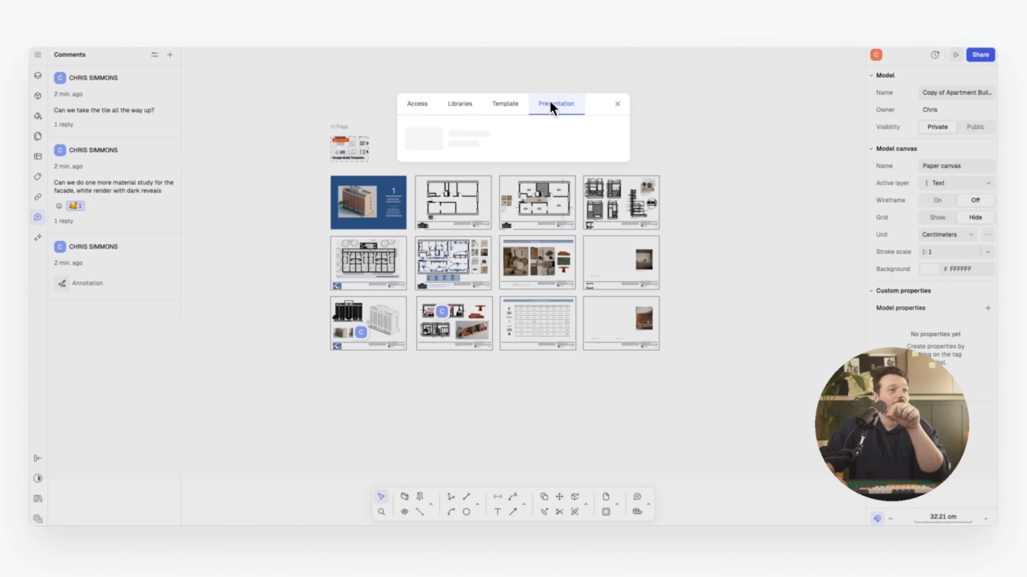
{"action": "left_click", "coordinate": [612, 137]}
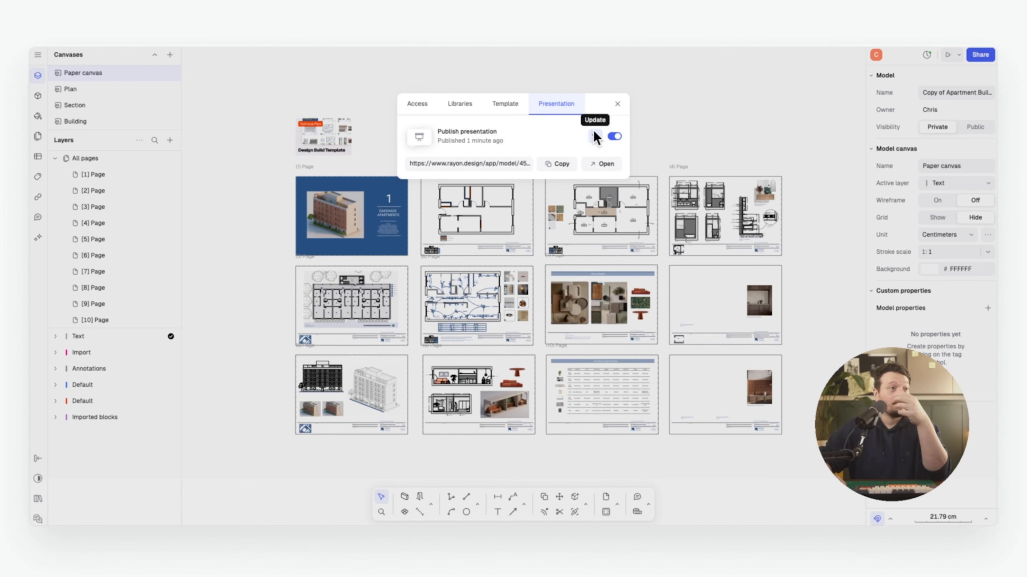
{"action": "left_click", "coordinate": [602, 164]}
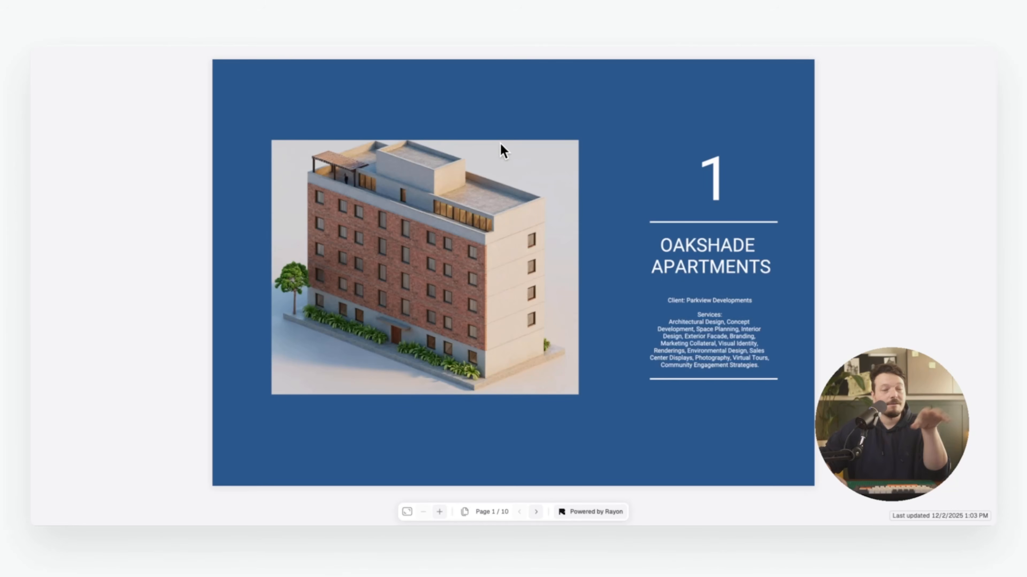
Step through the presentation pages from the floor plan to the elevations and interior sections
{"action": "key", "text": "Right"}
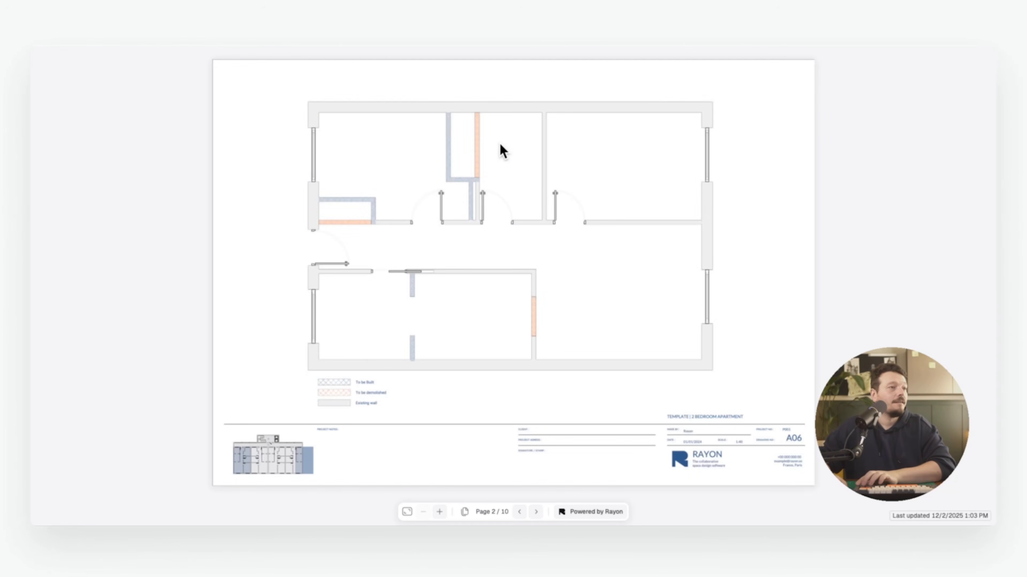
{"action": "key", "text": "Right"}
{"action": "key", "text": "Right"}
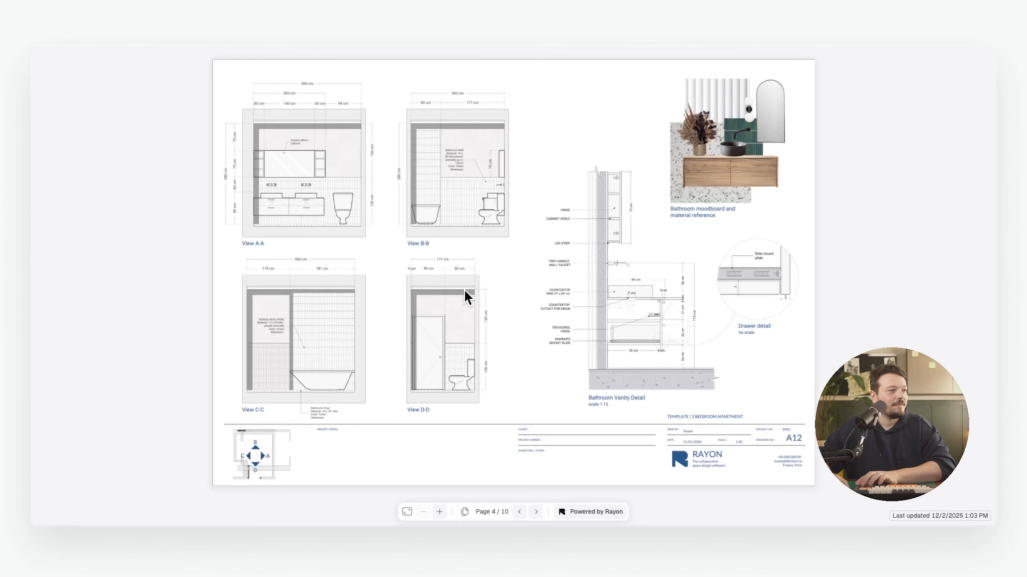
{"action": "key", "text": "Right"}
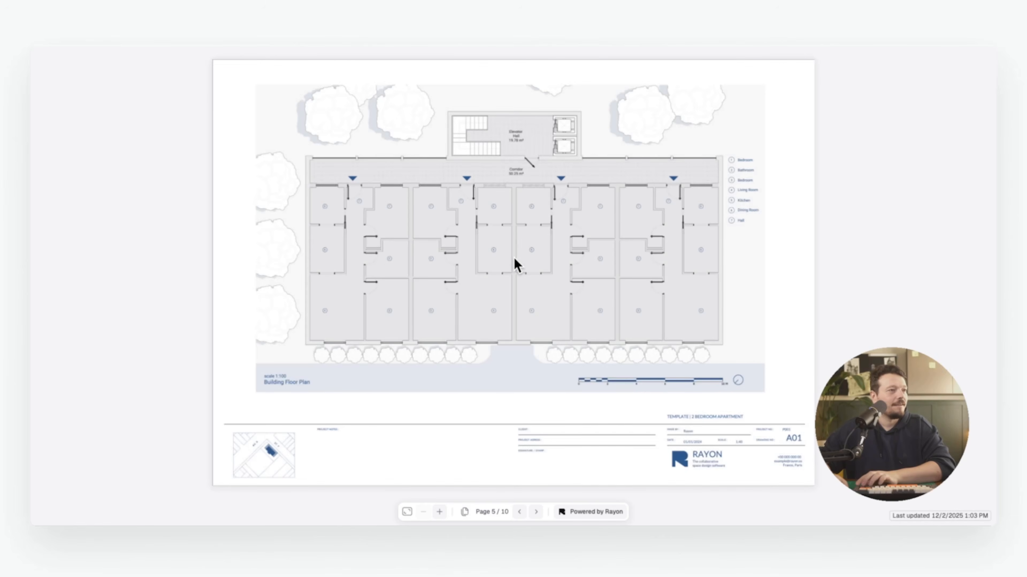
{"action": "key", "text": "Right"}
{"action": "key", "text": "Right"}
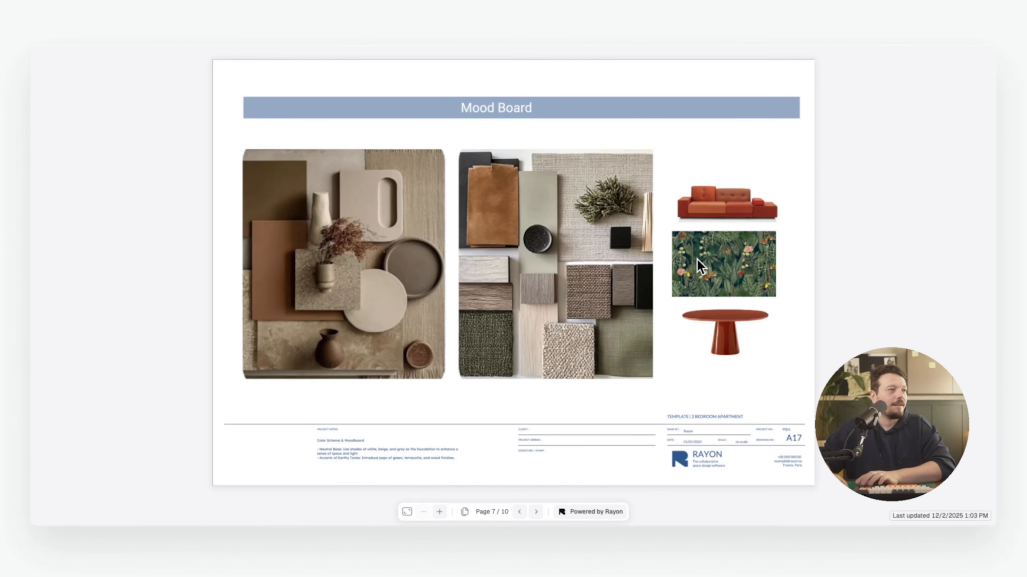
{"action": "key", "text": "Right"}
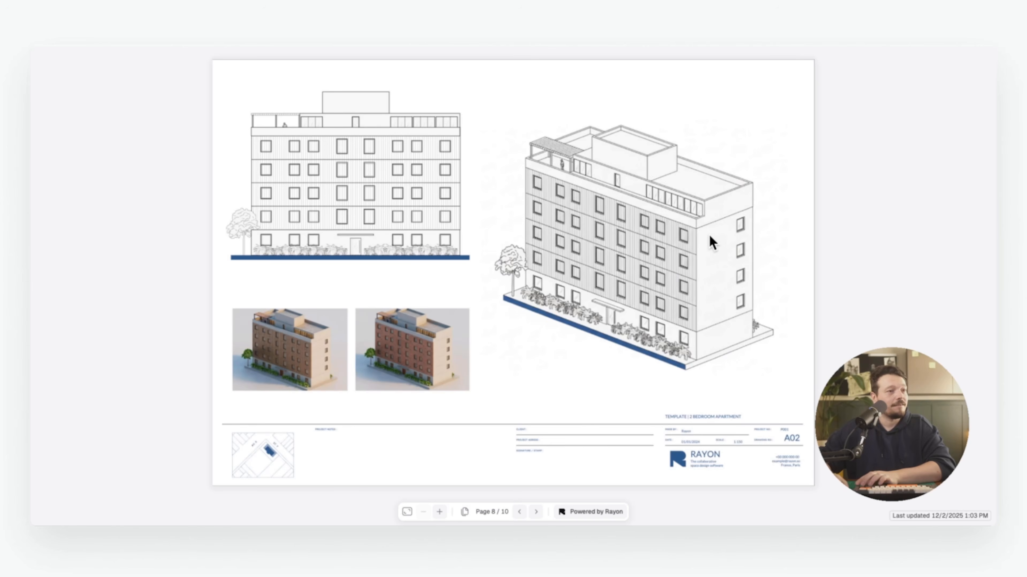
{"action": "key", "text": "Right"}
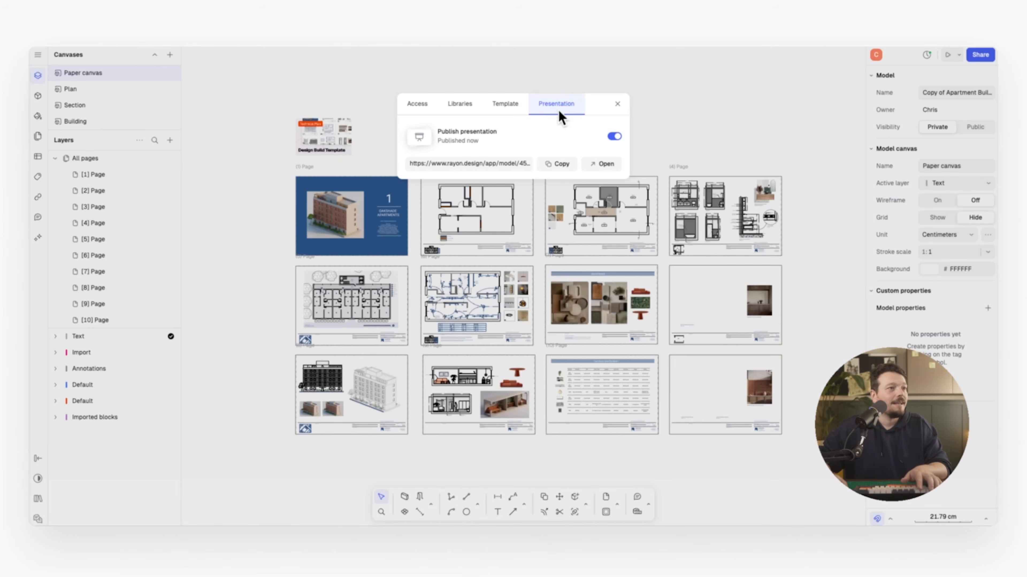
Pan the building rendering inside the cover page view to reframe it
{"action": "left_click", "coordinate": [617, 103]}
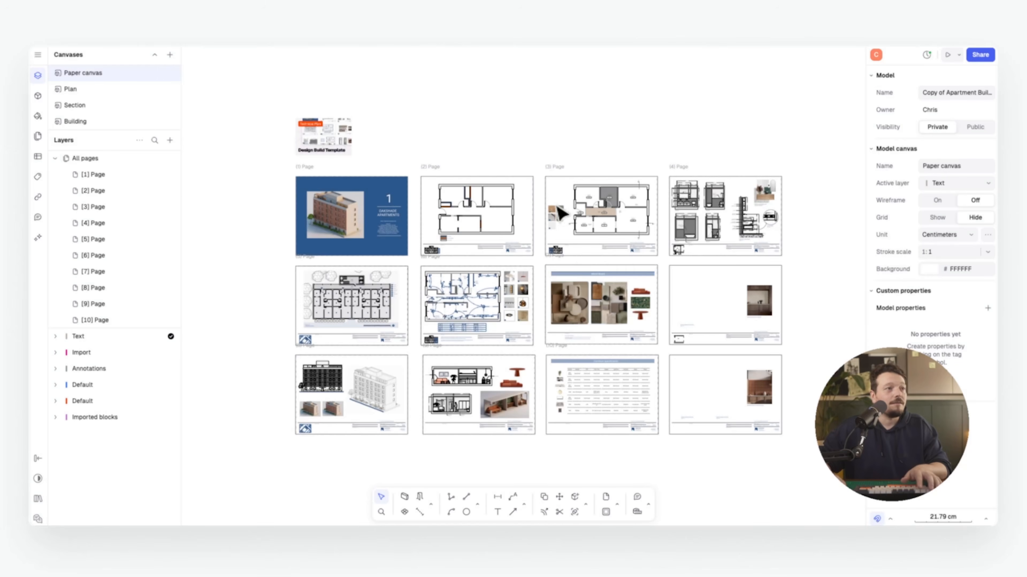
{"action": "scroll", "coordinate": [401, 177], "scroll_direction": "up", "scroll_amount": 5}
{"action": "double_click", "coordinate": [369, 185]}
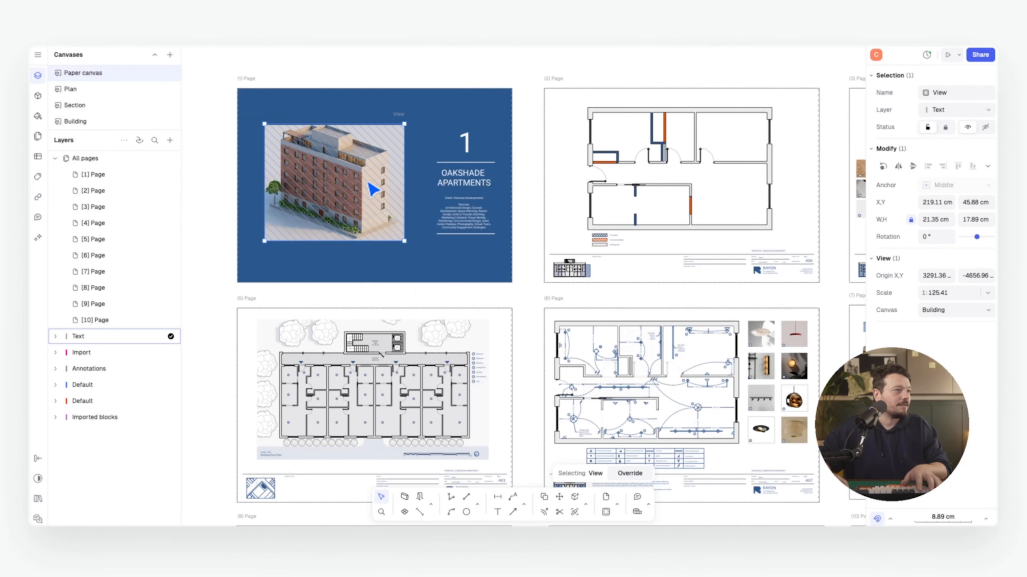
{"action": "middle_click_drag", "start_coordinate": [404, 196], "coordinate": [360, 195]}
{"action": "middle_click_drag", "start_coordinate": [286, 195], "coordinate": [332, 190]}
{"action": "scroll", "coordinate": [321, 183], "scroll_direction": "up", "scroll_amount": 1}
{"action": "double_click", "coordinate": [355, 64]}
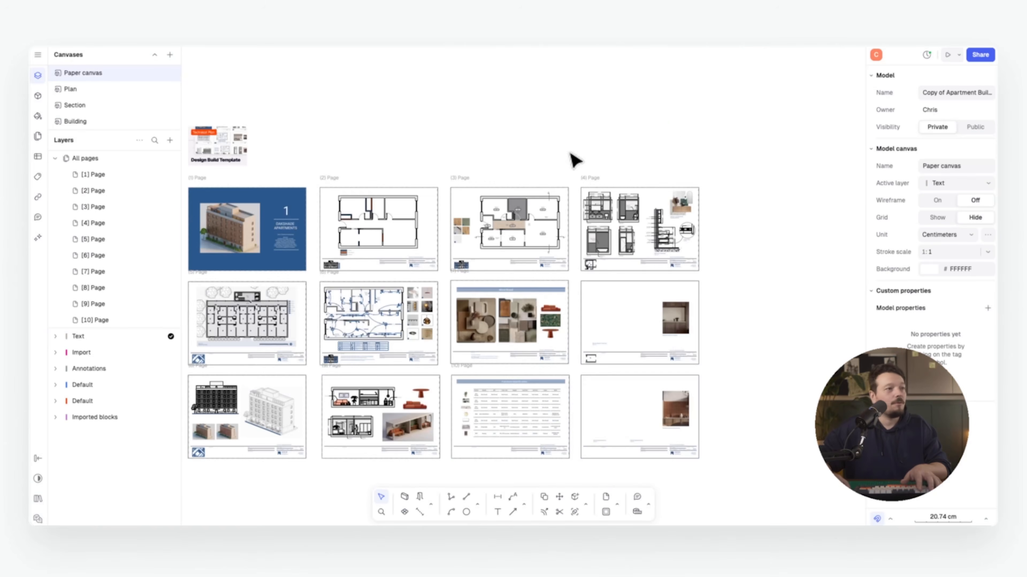
{"action": "middle_click_drag", "start_coordinate": [569, 153], "coordinate": [614, 132]}
Update the published presentation from the Share dialog's Presentation tab and open it
{"action": "left_click", "coordinate": [980, 54]}
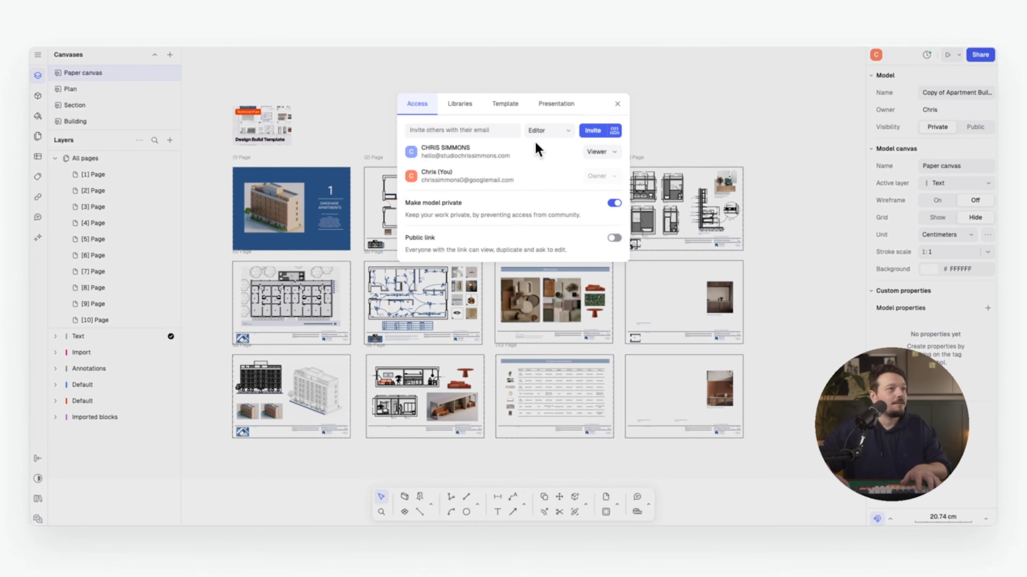
{"action": "left_click", "coordinate": [554, 104]}
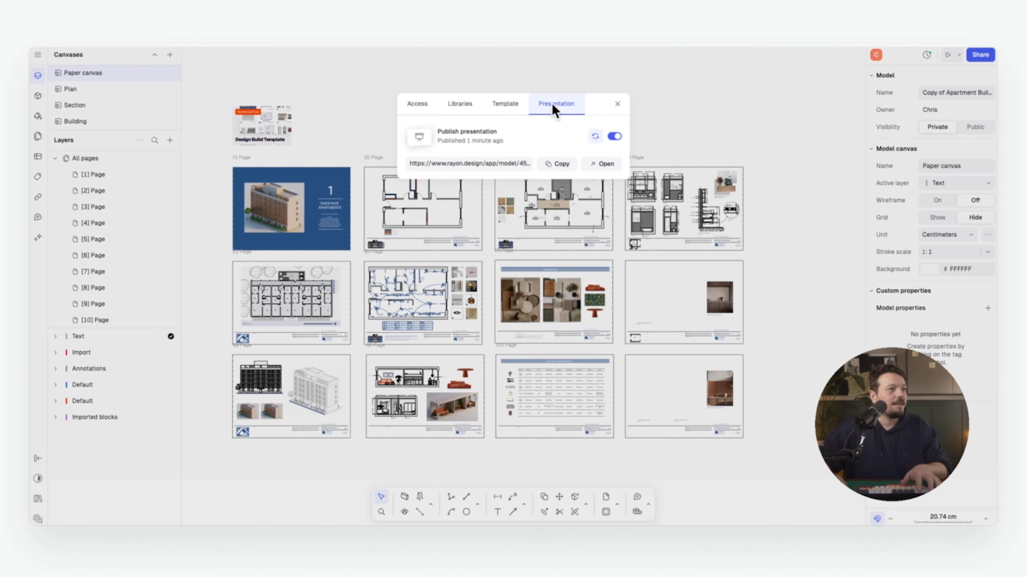
{"action": "left_click", "coordinate": [595, 137]}
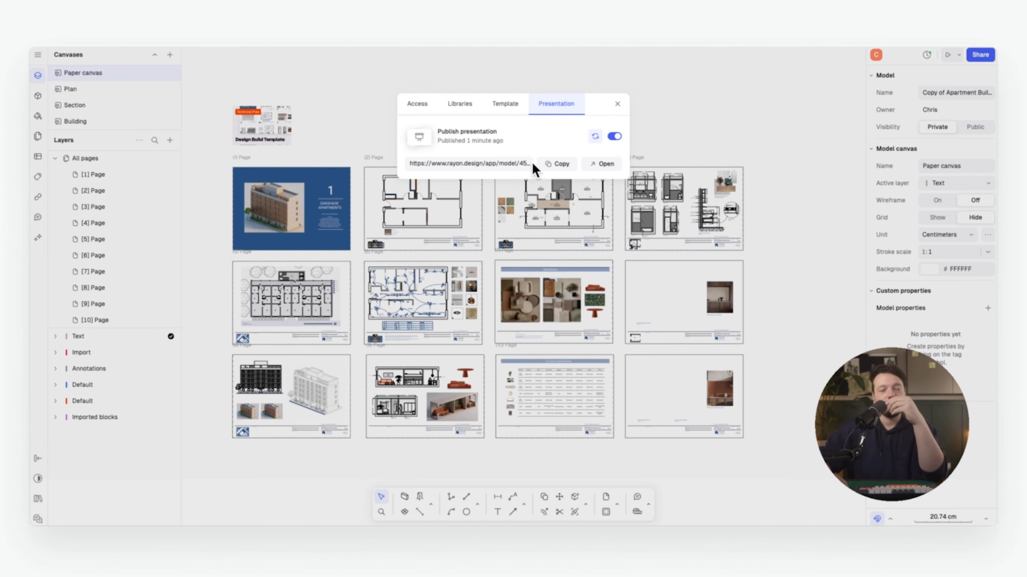
{"action": "left_click", "coordinate": [595, 136]}
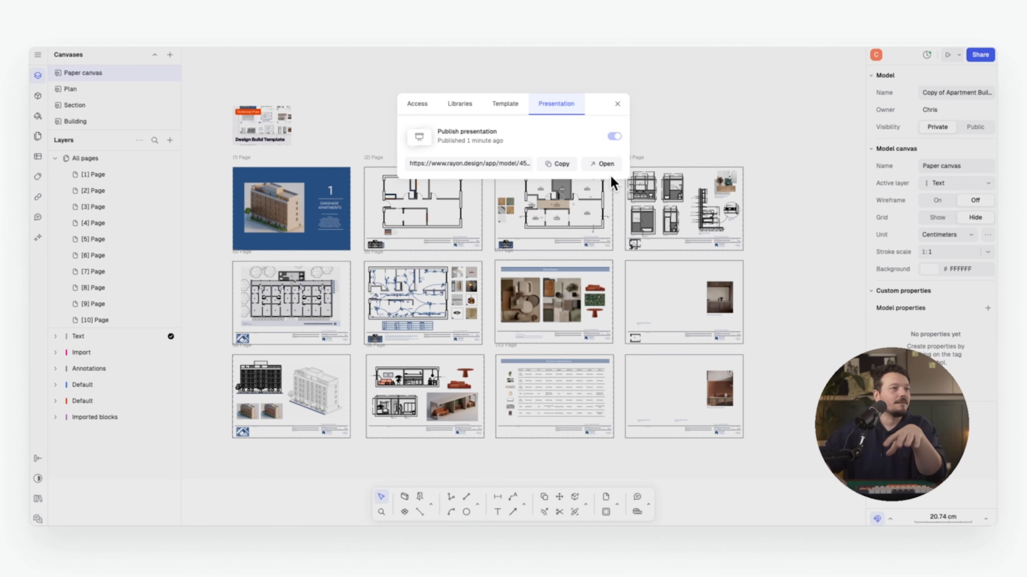
{"action": "left_click", "coordinate": [599, 163]}
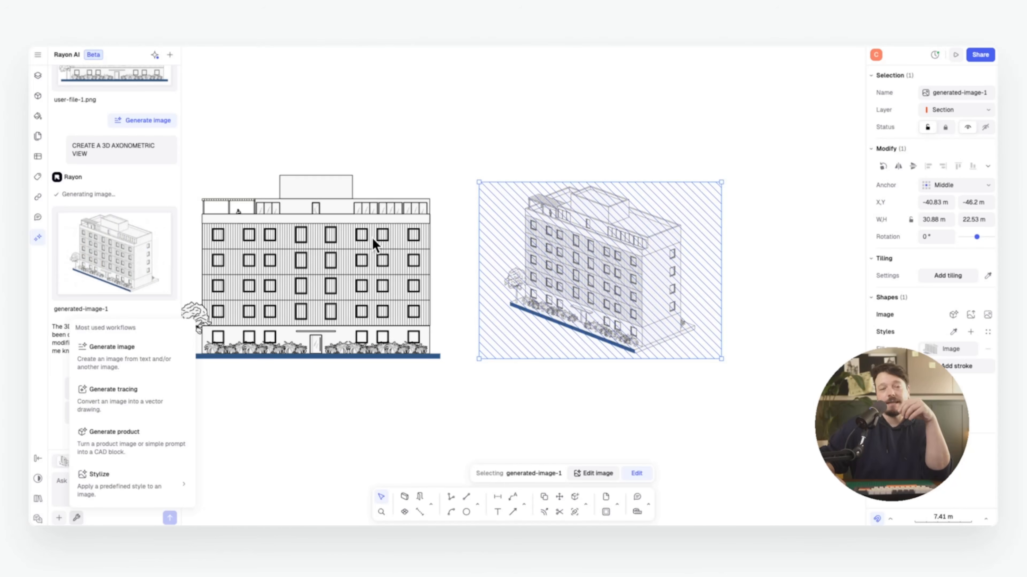
Render the axonometric line drawing with Stylize > Render and preview the result
{"action": "mouse_move", "coordinate": [144, 483]}
{"action": "left_click", "coordinate": [255, 494]}
{"action": "key", "text": "Return"}
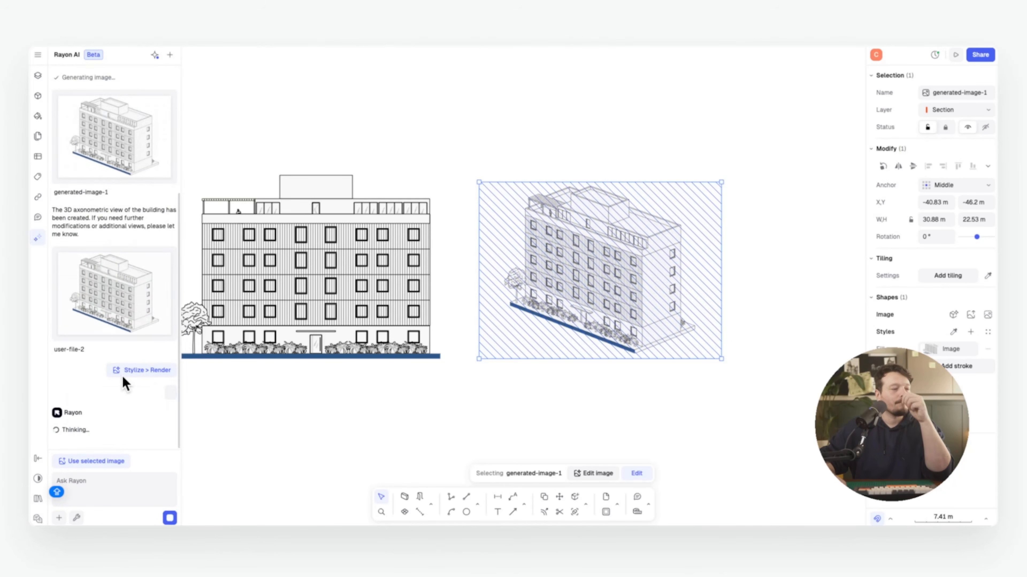
{"action": "left_click", "coordinate": [133, 360]}
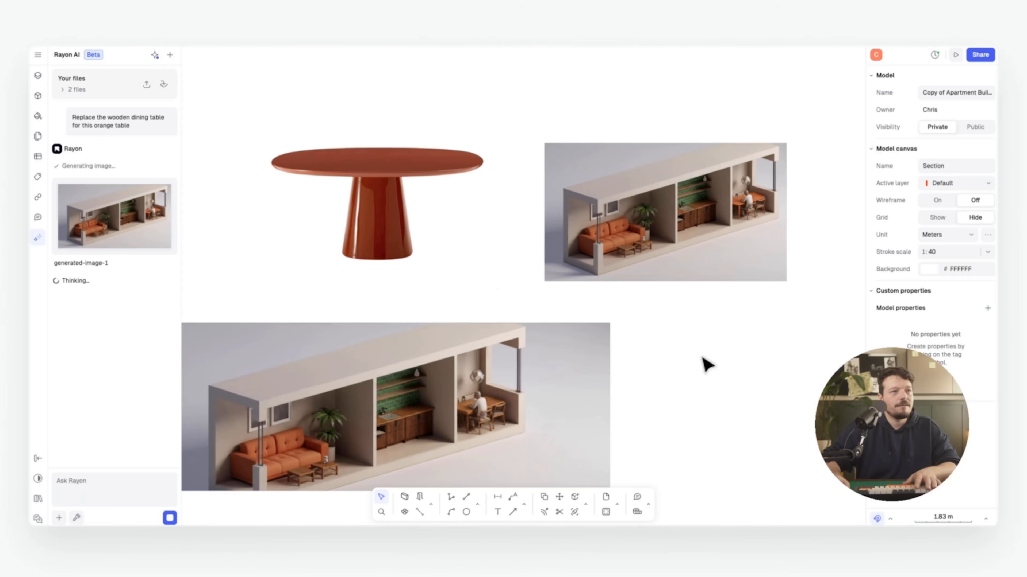
Attach the sofa image to Rayon AI and send a Generate product workflow request
{"action": "scroll", "coordinate": [704, 361], "scroll_direction": "down", "scroll_amount": 5}
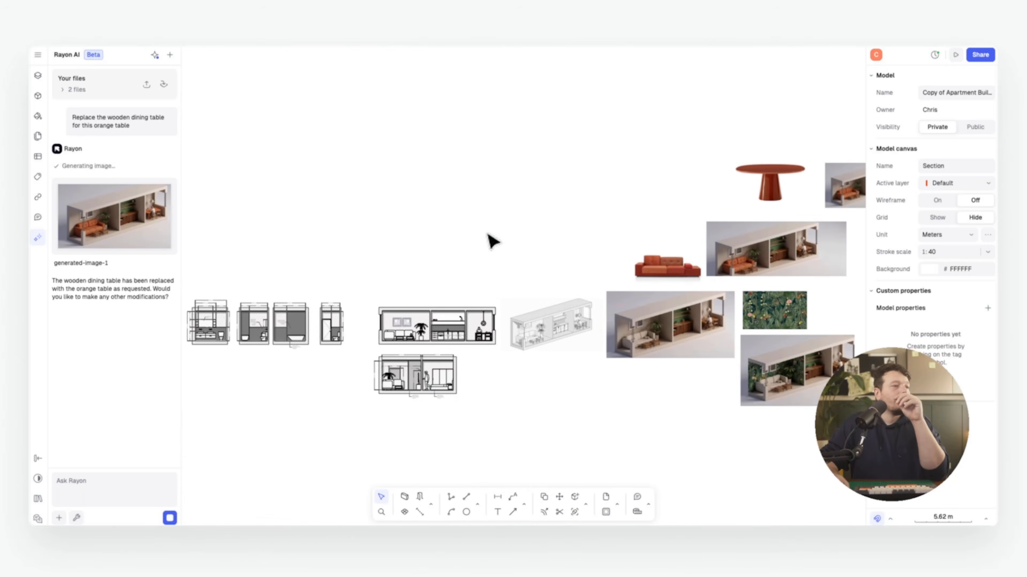
{"action": "scroll", "coordinate": [527, 328], "scroll_direction": "up", "scroll_amount": 5}
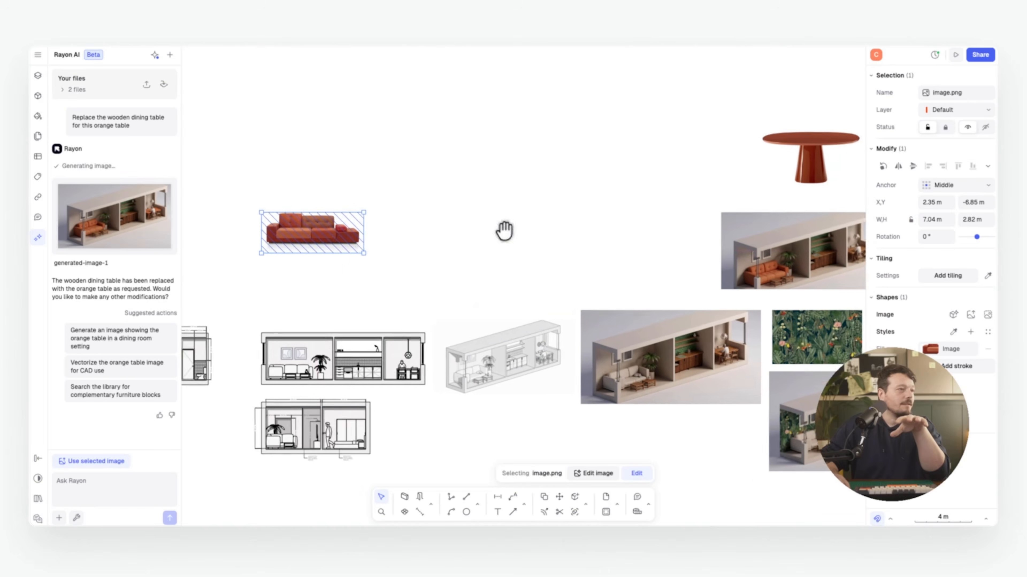
{"action": "scroll", "coordinate": [506, 230], "scroll_direction": "up", "scroll_amount": 5}
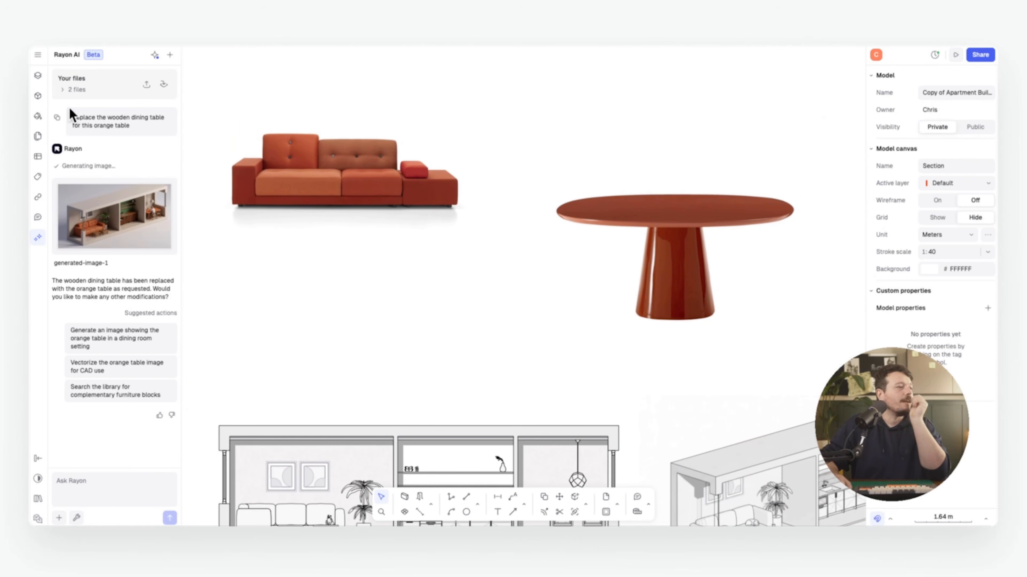
{"action": "right_click", "coordinate": [337, 169]}
{"action": "left_click", "coordinate": [97, 461]}
{"action": "left_click", "coordinate": [76, 518]}
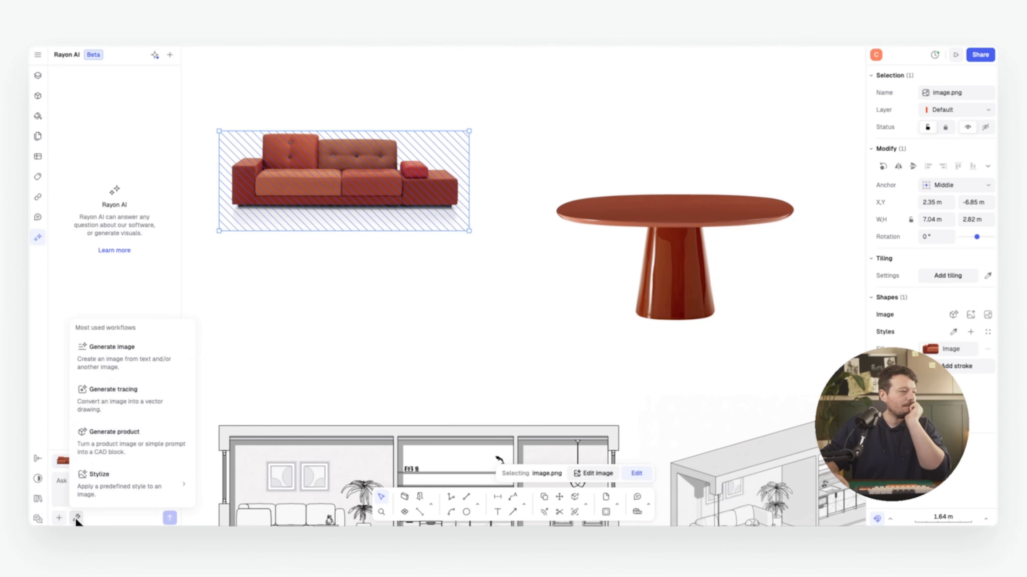
{"action": "left_click", "coordinate": [141, 442]}
{"action": "left_click", "coordinate": [170, 518]}
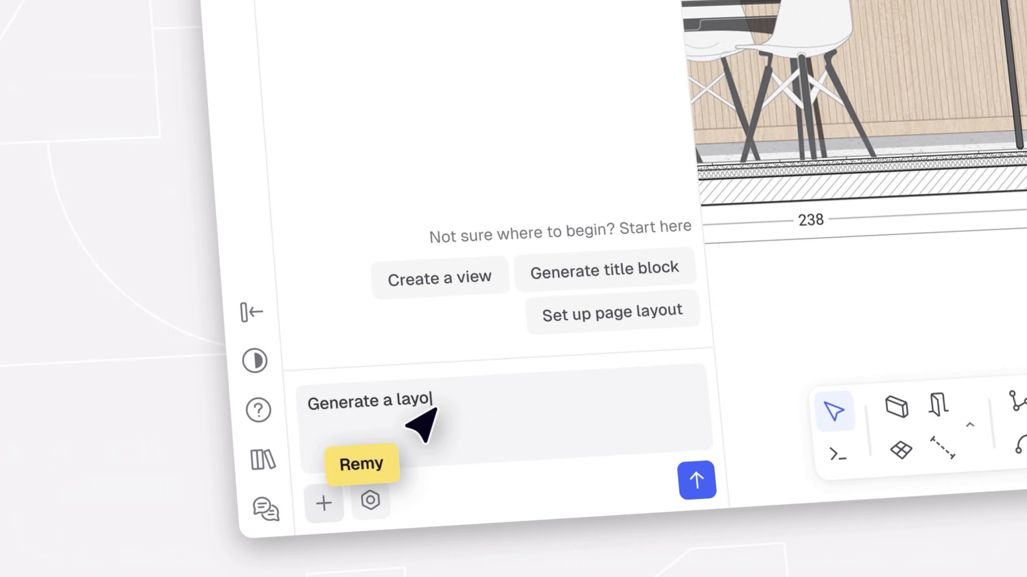
Send Ask Rayon the request 'Generate a layout' and show the resulting pages, including the kitchen elevation
{"action": "type", "text": "ut"}
{"action": "left_click", "coordinate": [696, 479]}
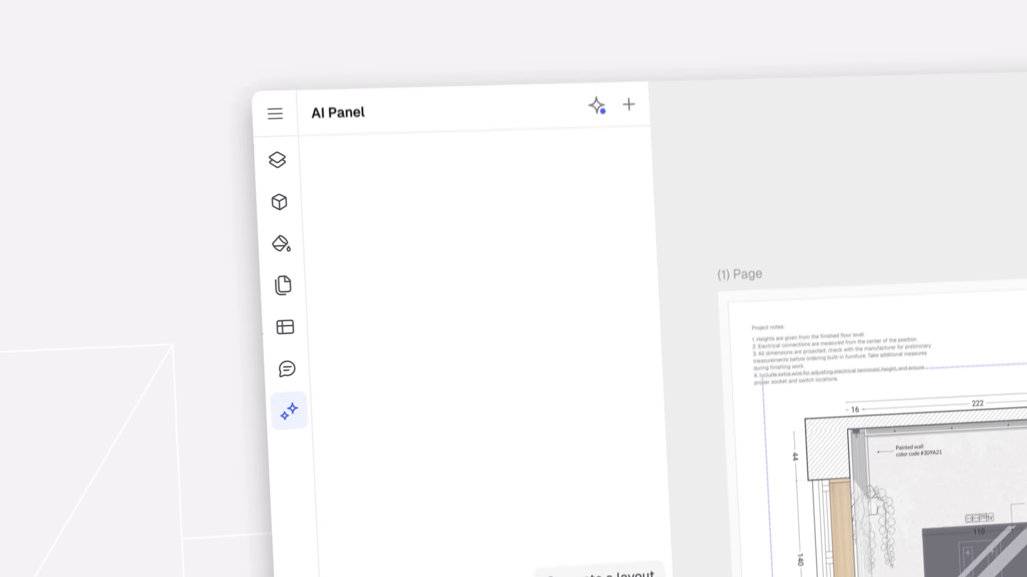
{"action": "left_click", "coordinate": [283, 285]}
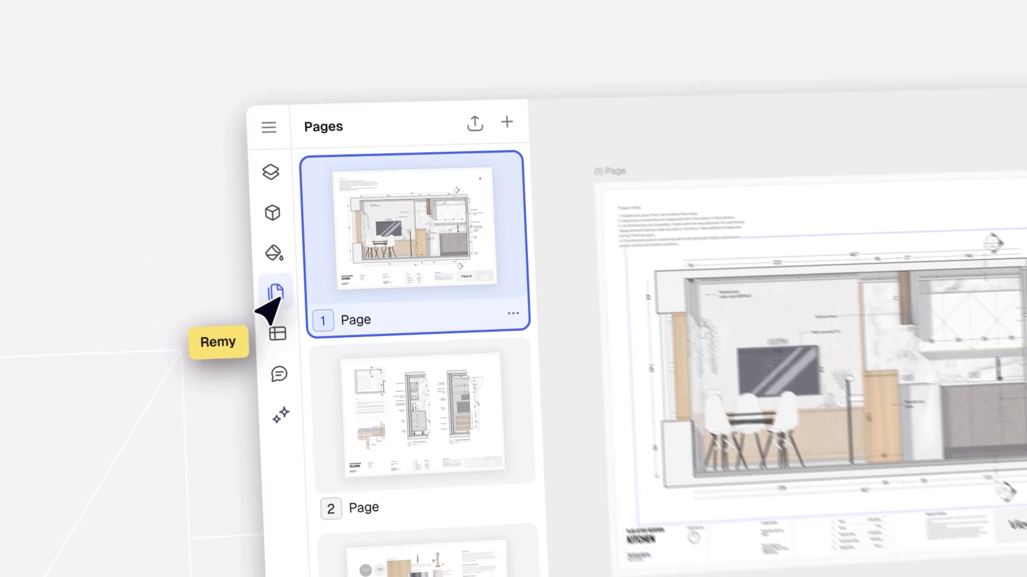